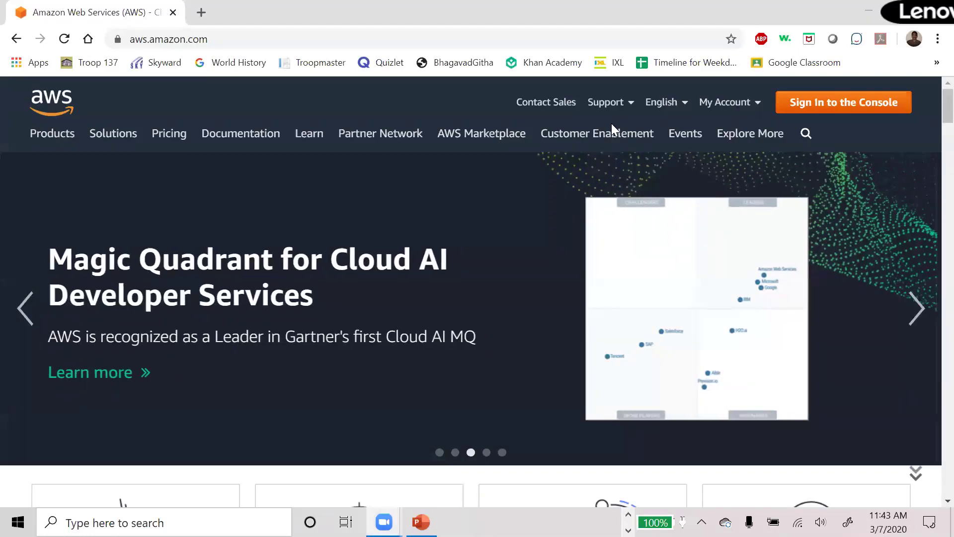
Step: Open the console sign-in page and try signing in as the IAM user with a re-entered password
left_click(872, 106)
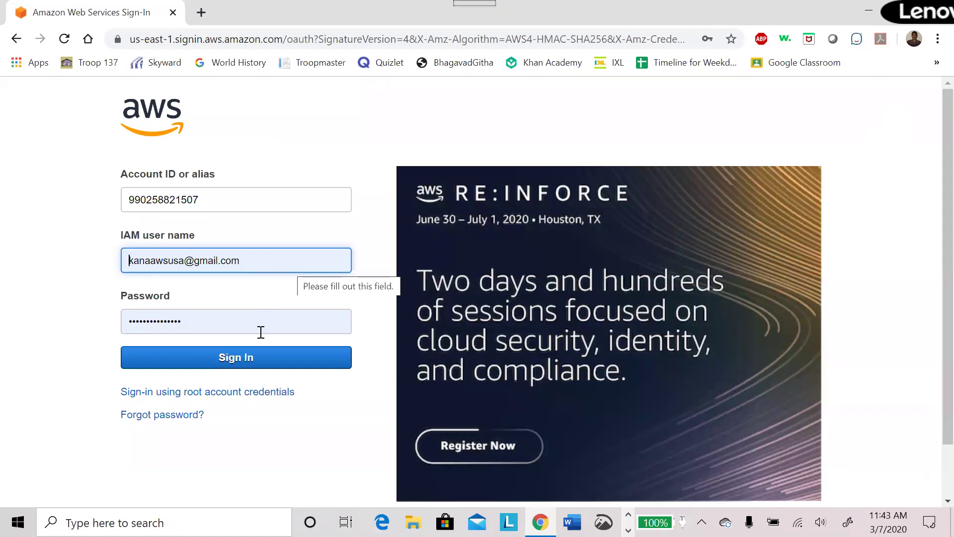
left_click(248, 358)
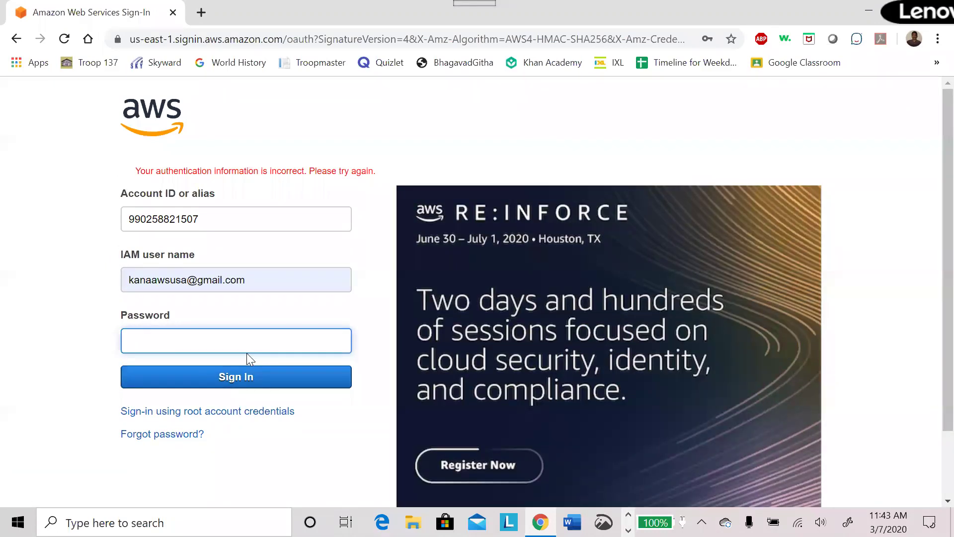
type("**************")
left_click(252, 378)
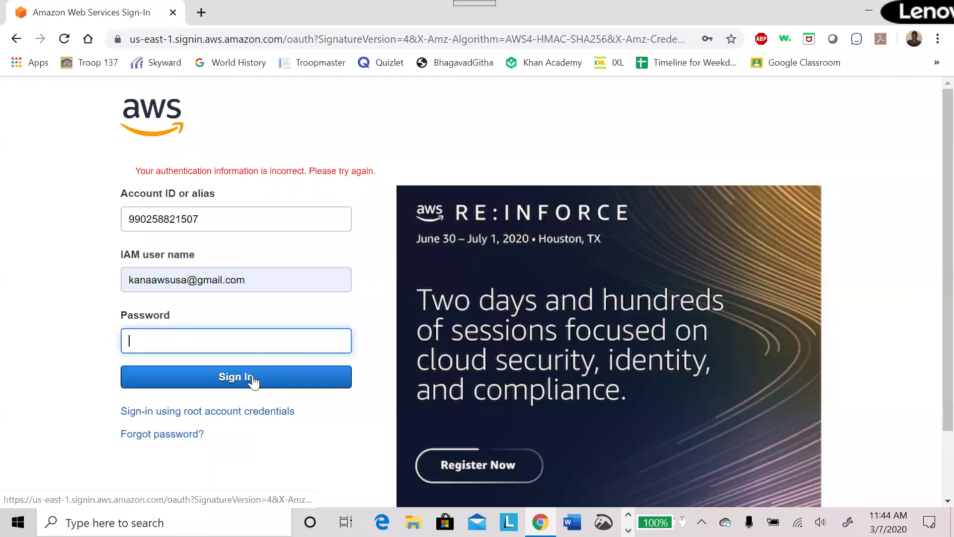
Step: Switch to root user sign-in, replace the email with the saved account email, and continue
left_click(203, 411)
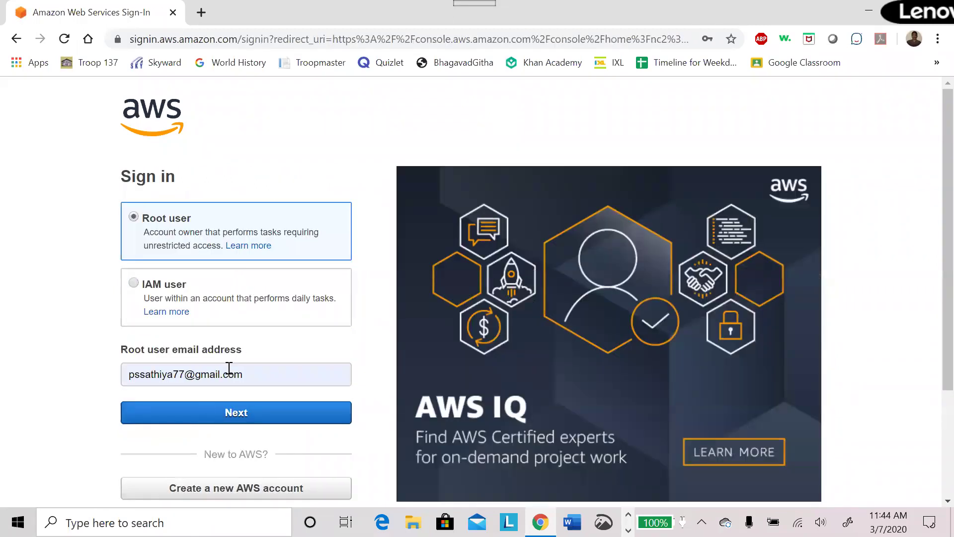
triple_click(229, 370)
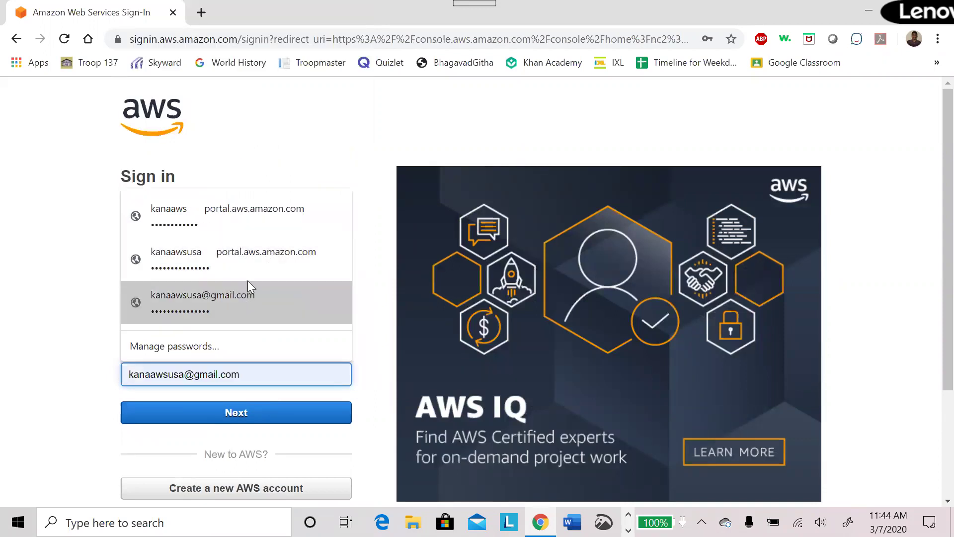
left_click(250, 251)
left_click(242, 413)
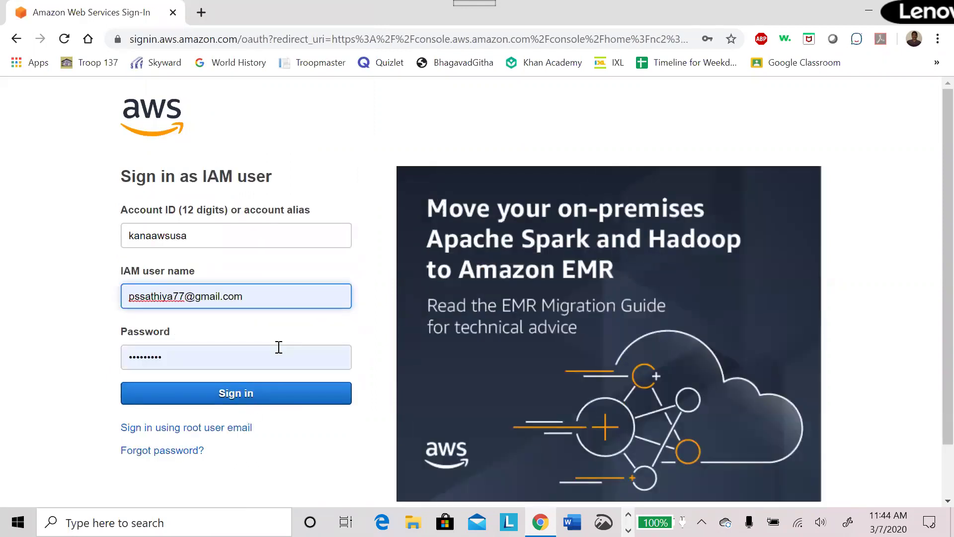
Step: Retry the IAM user sign-in with the saved user name and a new password, then switch to root user email
triple_click(277, 300)
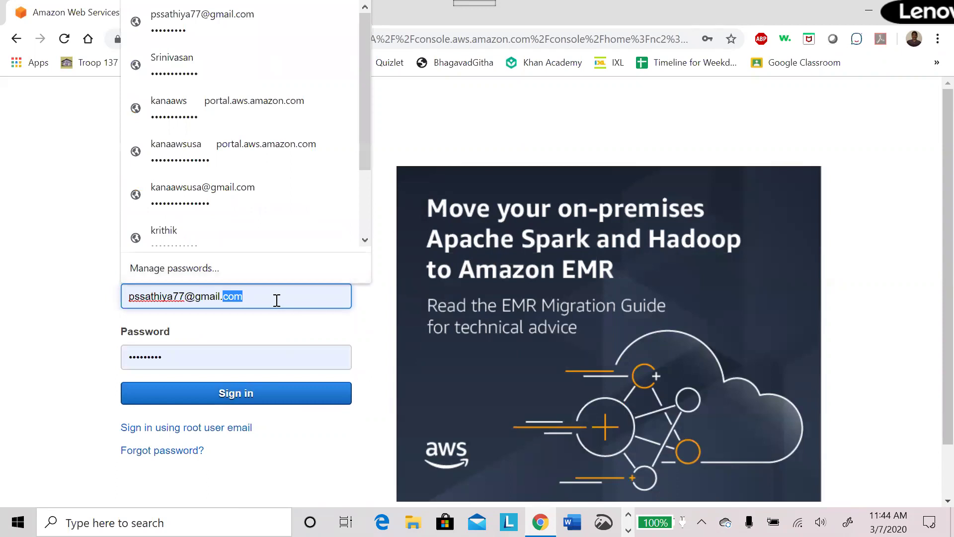
type("kanaawsu")
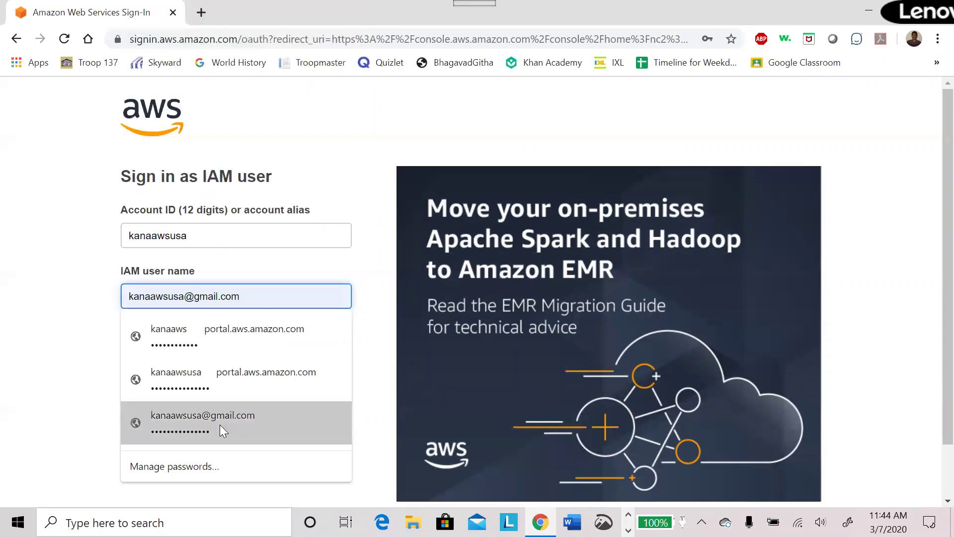
left_click(219, 424)
left_click(231, 394)
key("Return")
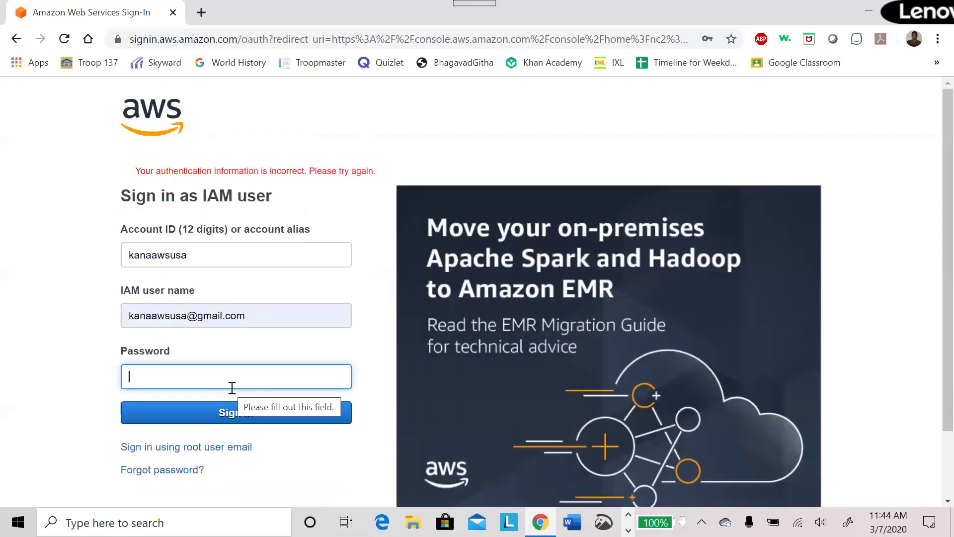
type("•••••••")
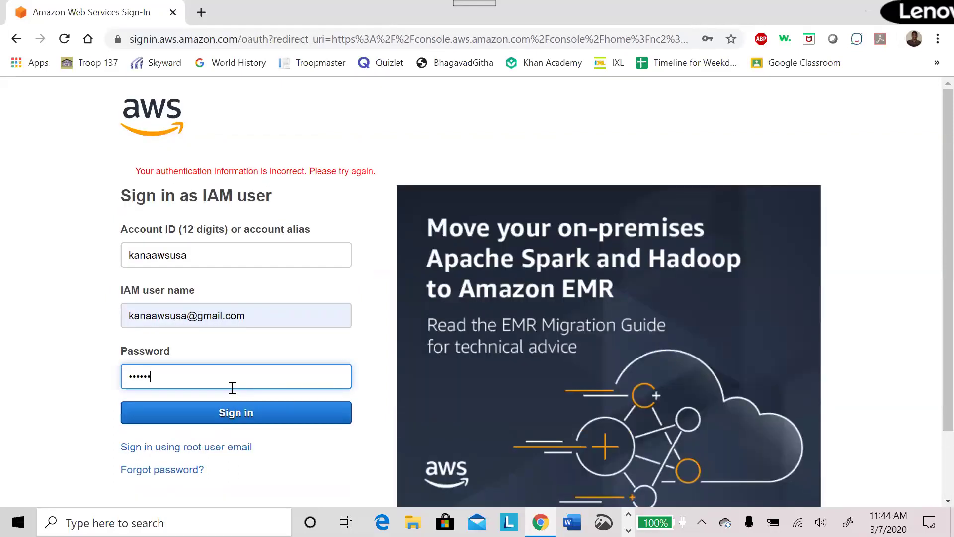
type("•••••••")
left_click(245, 419)
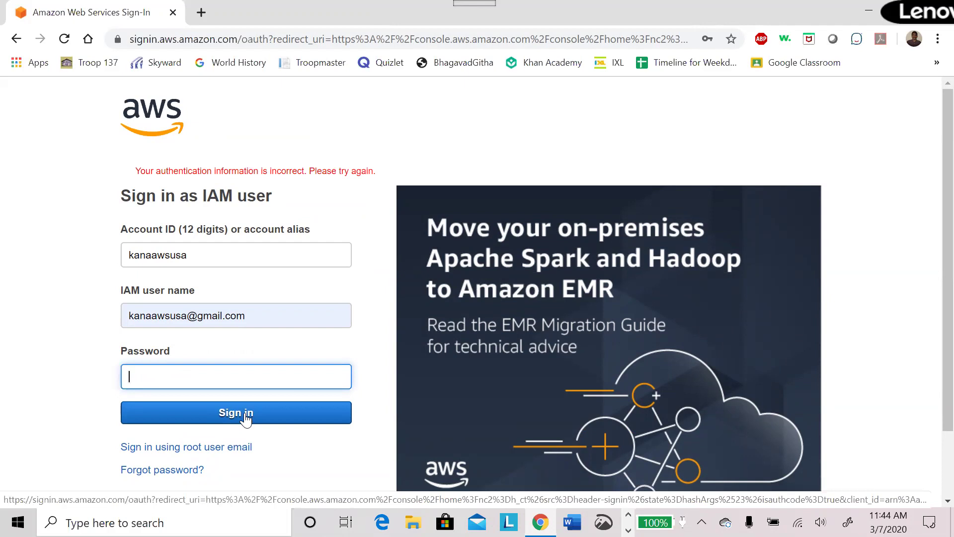
left_click(228, 448)
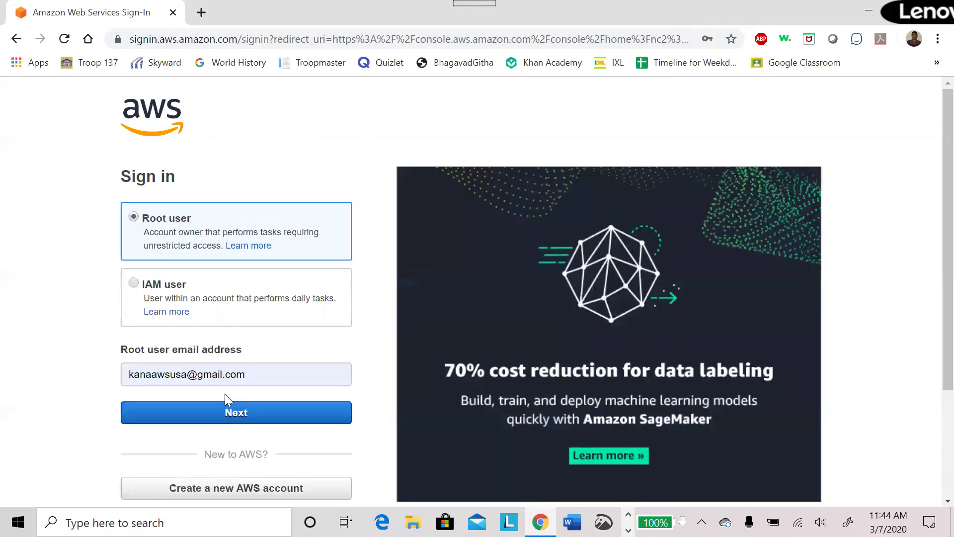
Step: Continue with the root user email and submit the root account password
left_click(228, 413)
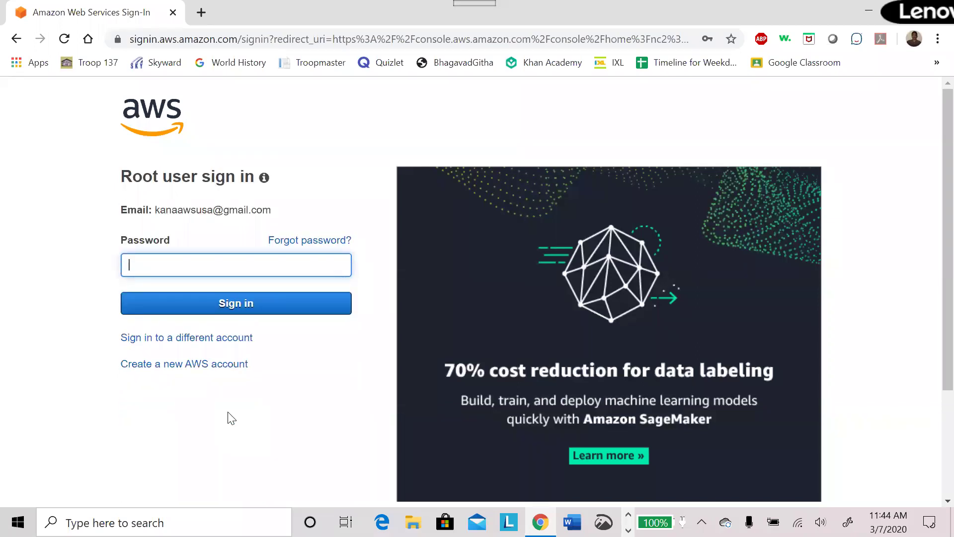
type("****")
key("BackSpace")
key("BackSpace")
key("BackSpace")
key("BackSpace")
type("***************")
left_click(259, 306)
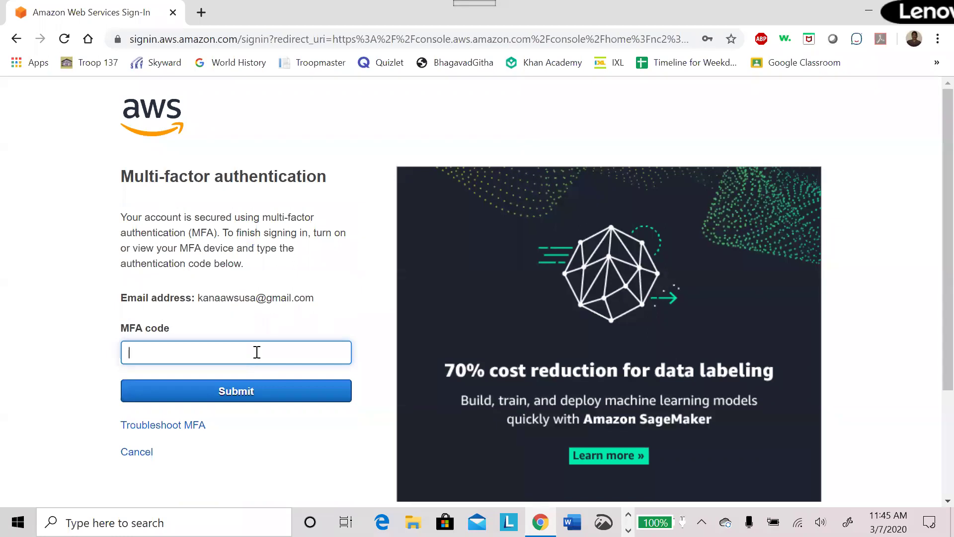
Step: Enter the MFA verification code and submit it to finish the root sign-in
key("BackSpace")
key("BackSpace")
key("BackSpace")
left_click(258, 394)
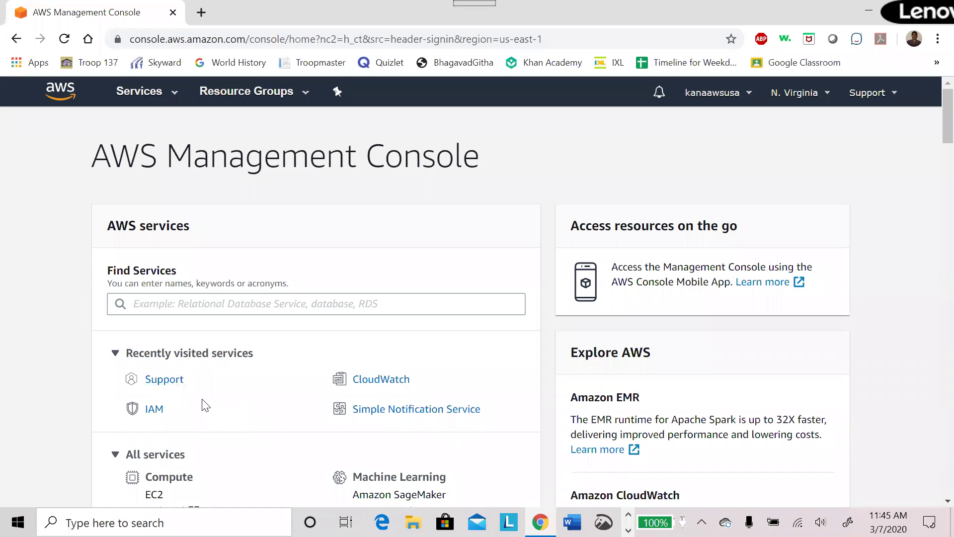
Step: Open IAM from the services list, view the Users list, and start Add user at the name field
left_click(172, 98)
left_click_drag(923, 216, 900, 327)
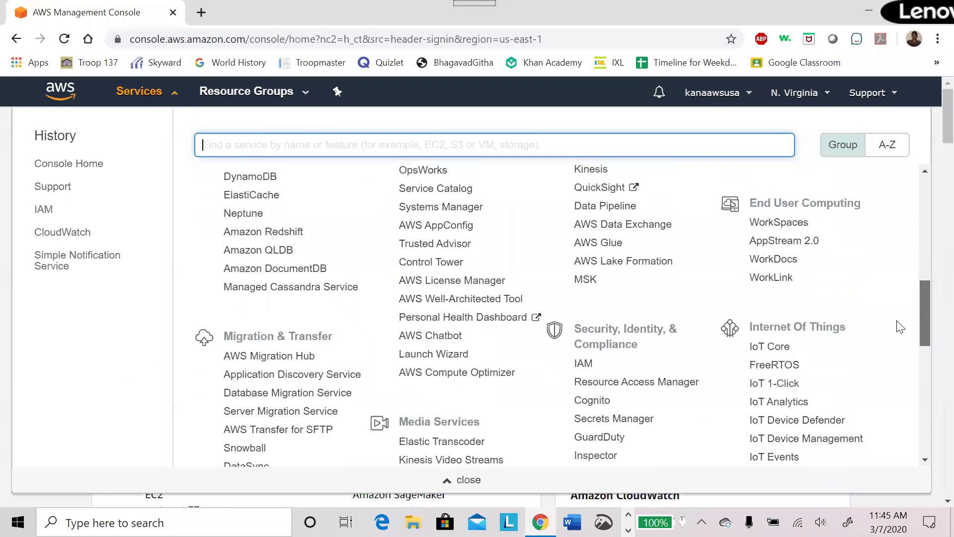
left_click(582, 365)
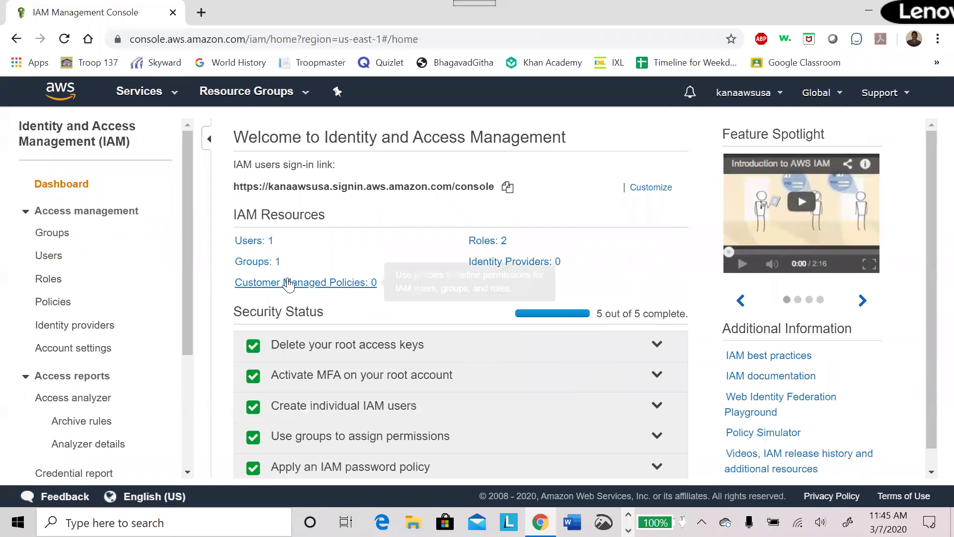
left_click(63, 256)
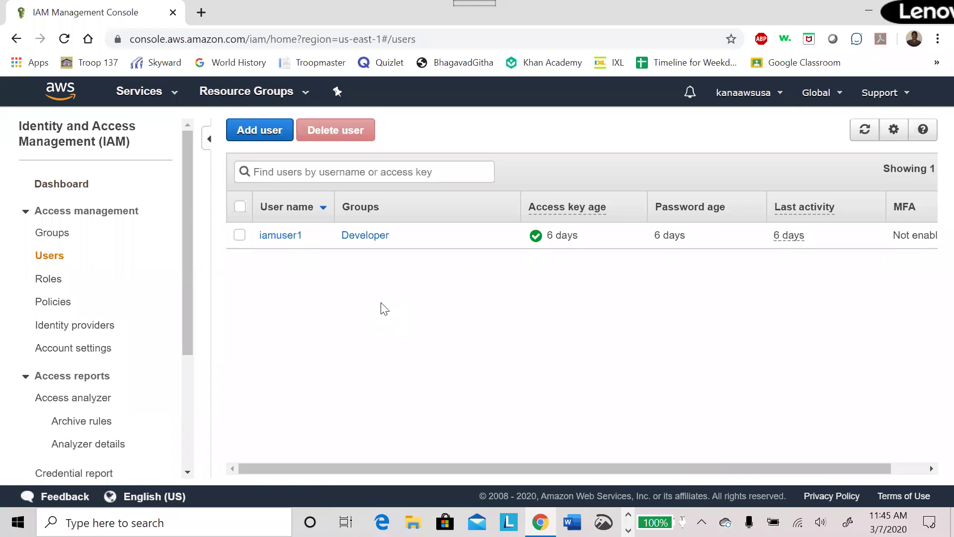
left_click(269, 139)
left_click(410, 244)
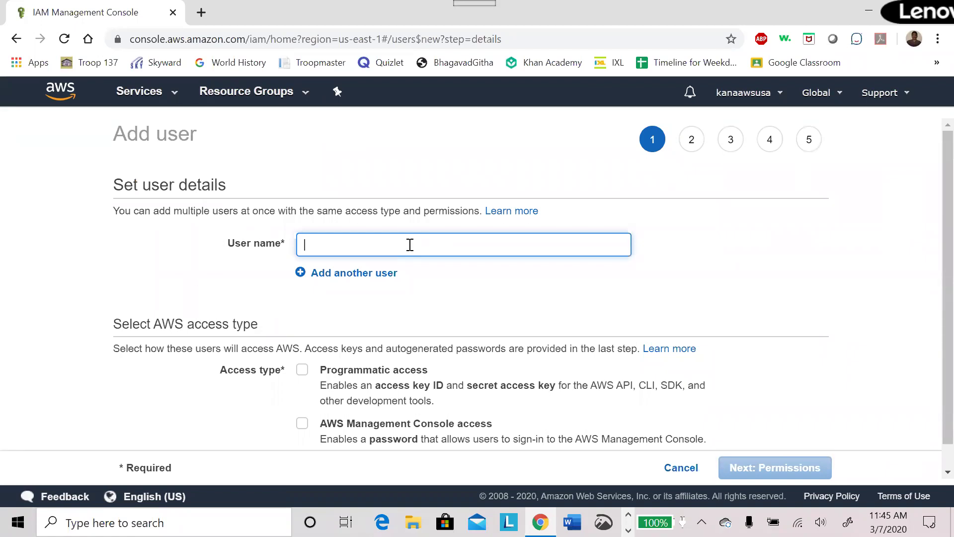
Step: Name the new user iamuser2 with both programmatic and console access
type("iamu")
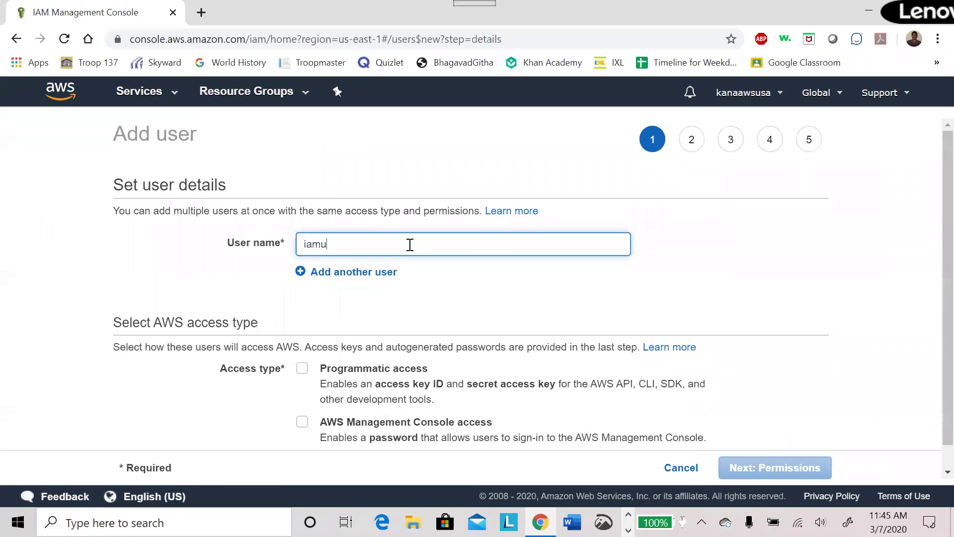
type("ser2")
left_click(302, 368)
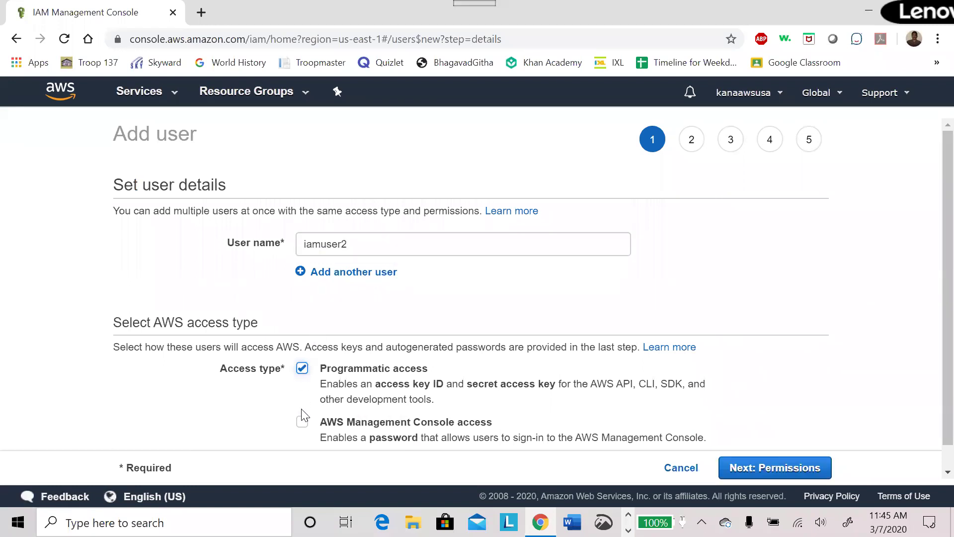
left_click(301, 423)
left_click(764, 468)
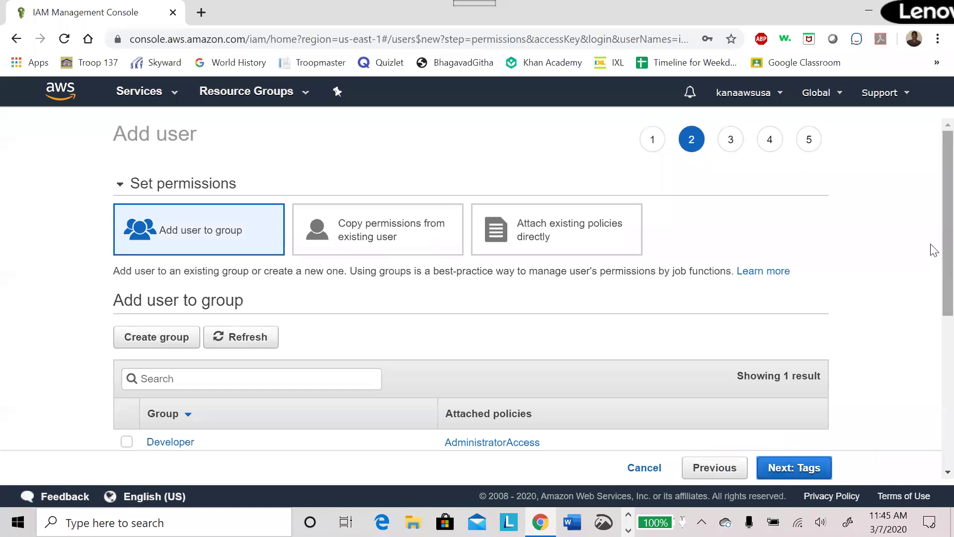
Step: Add iamuser2 to the Developer group, skip tags, and create the user
scroll(933, 268, "down", 3)
scroll(933, 298, "up", 1)
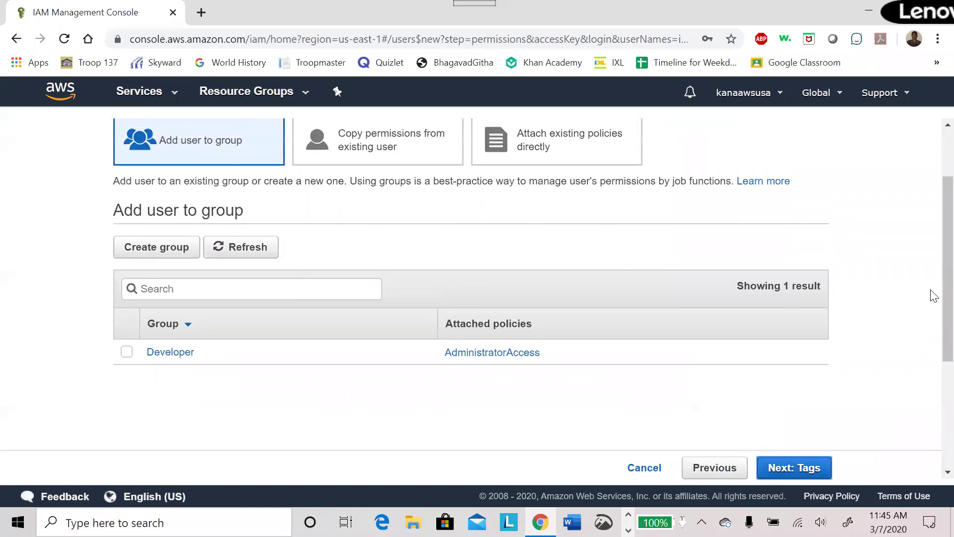
left_click(127, 353)
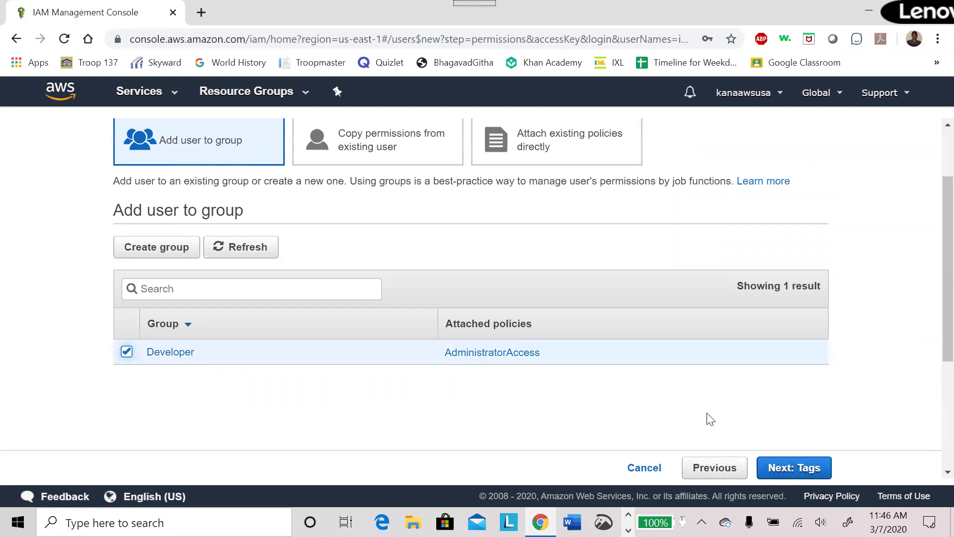
left_click(781, 469)
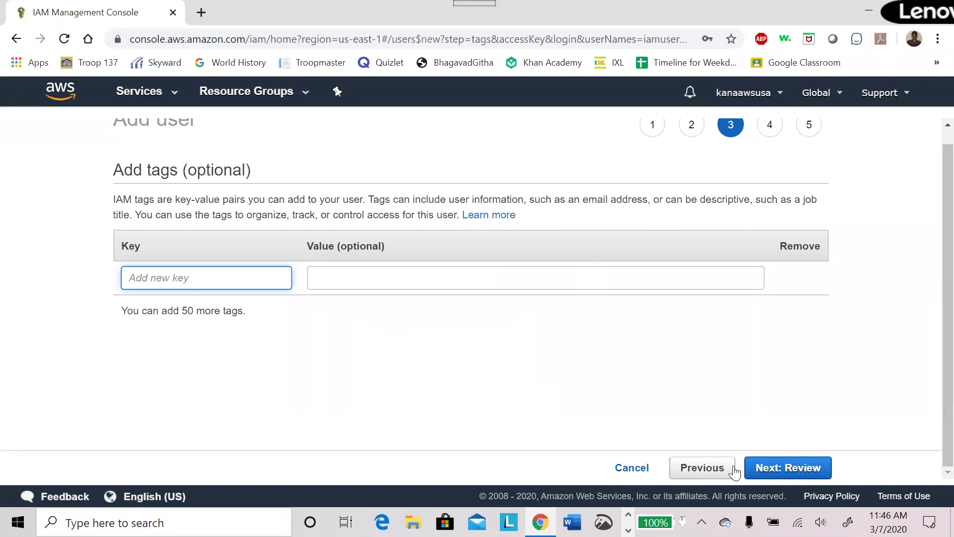
left_click(790, 476)
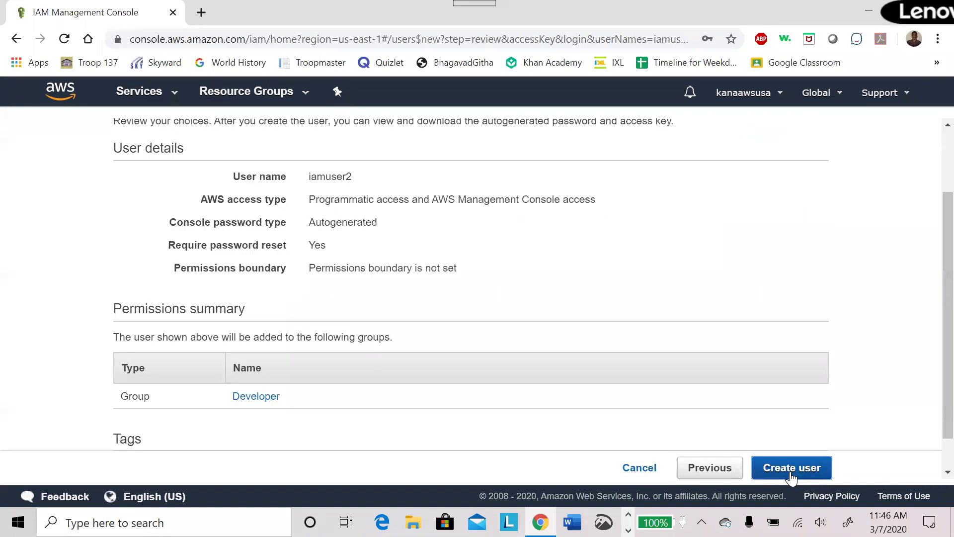
scroll(933, 327, "down", 1)
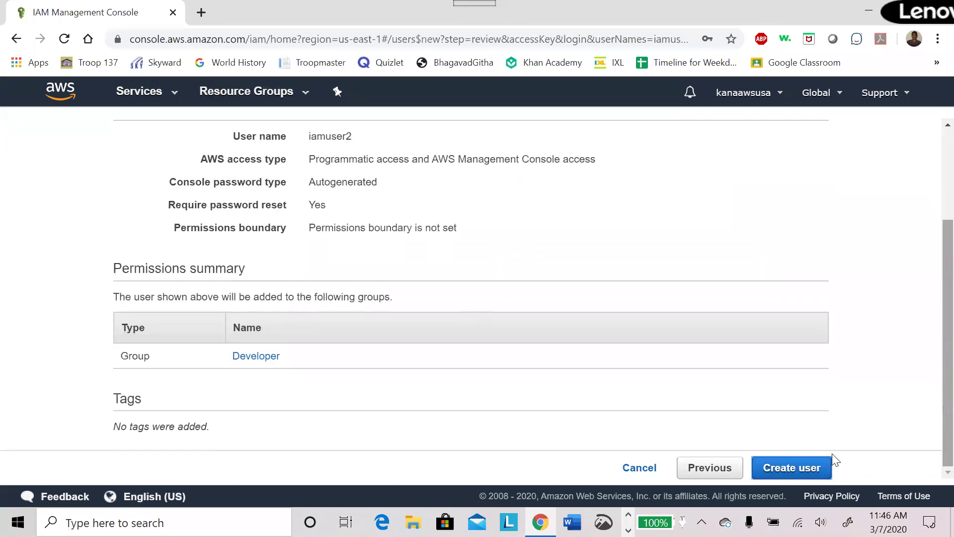
left_click(801, 474)
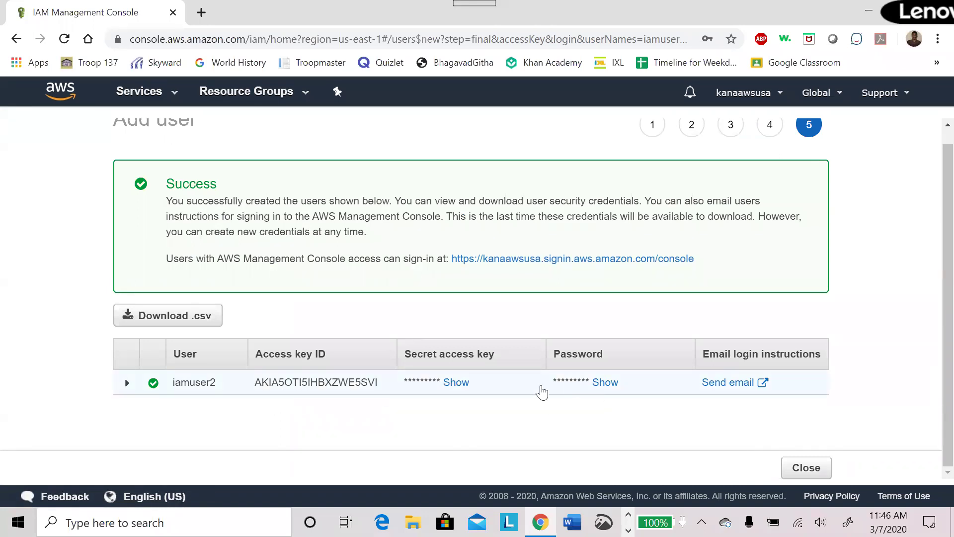
Step: Check iamuser2's secret access key and password, close the wizard, and select iamuser2 in Users
left_click(458, 384)
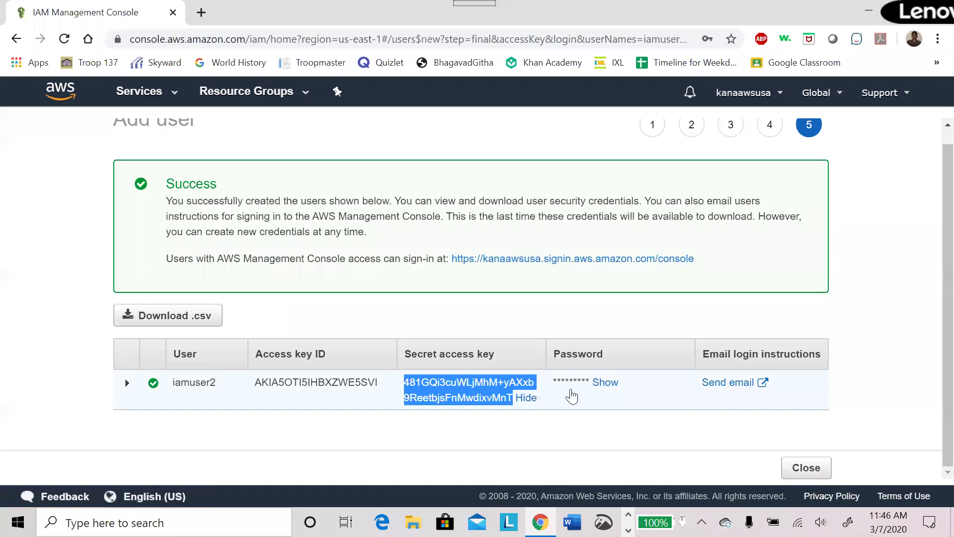
left_click(529, 398)
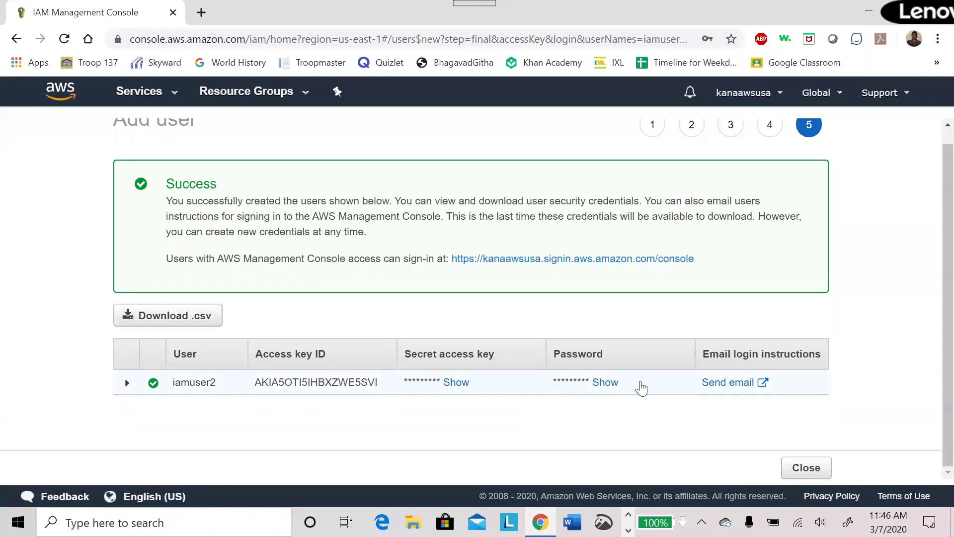
left_click(606, 387)
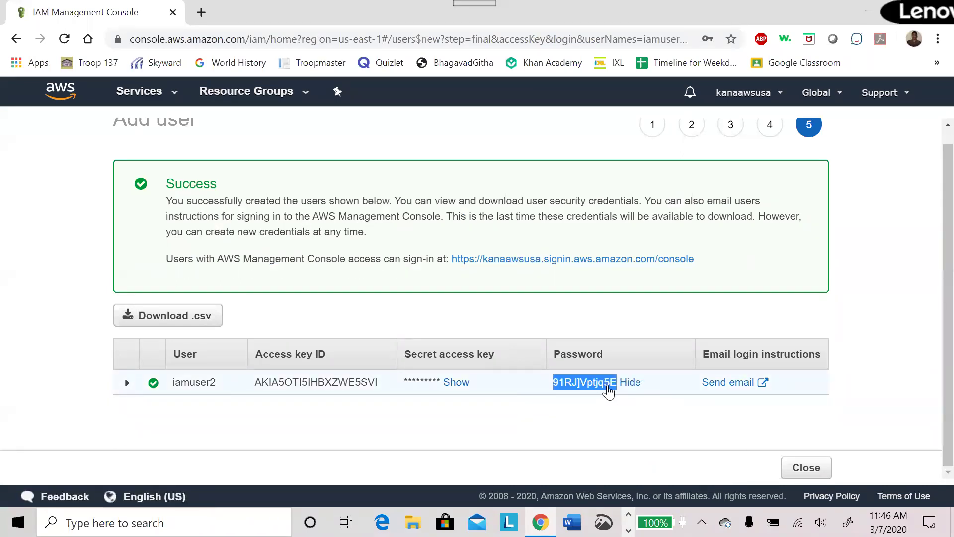
left_click(624, 385)
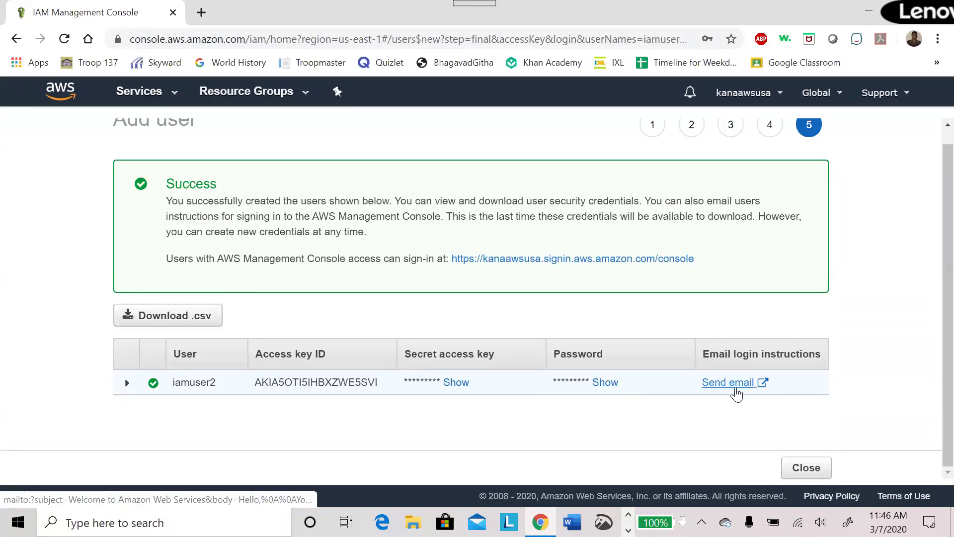
left_click(808, 466)
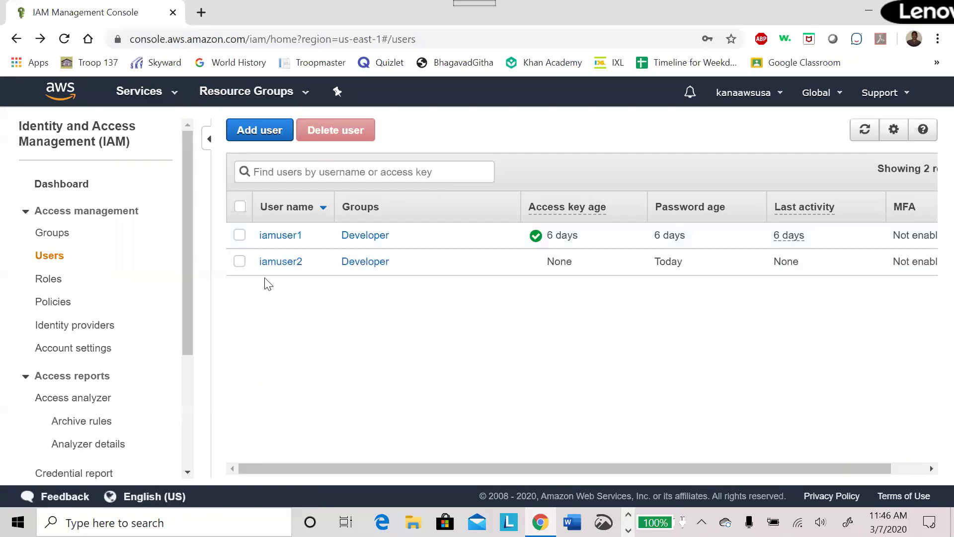
left_click(239, 263)
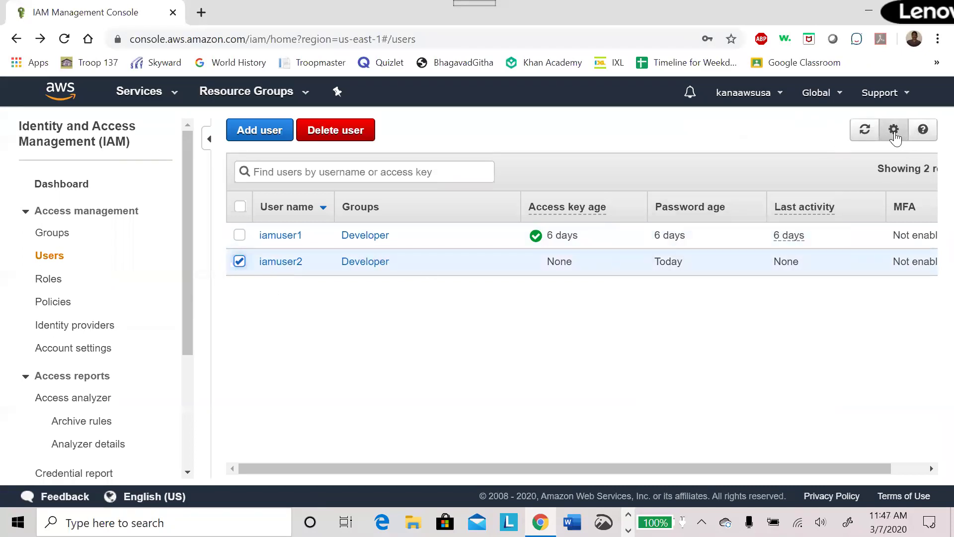
Step: Review iamuser2's Groups, Tags and Security credentials tabs, then open its console password settings
left_click(283, 262)
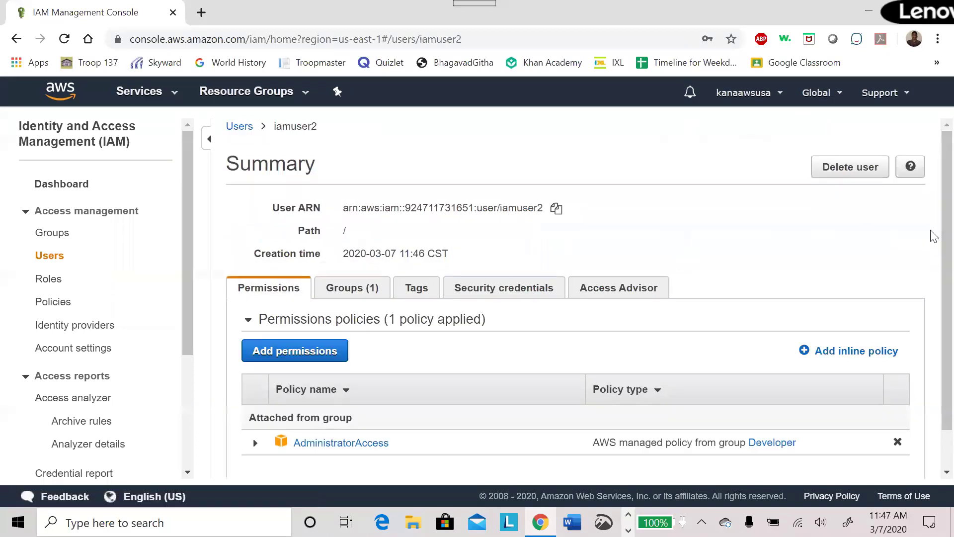
scroll(932, 234, "down", 1)
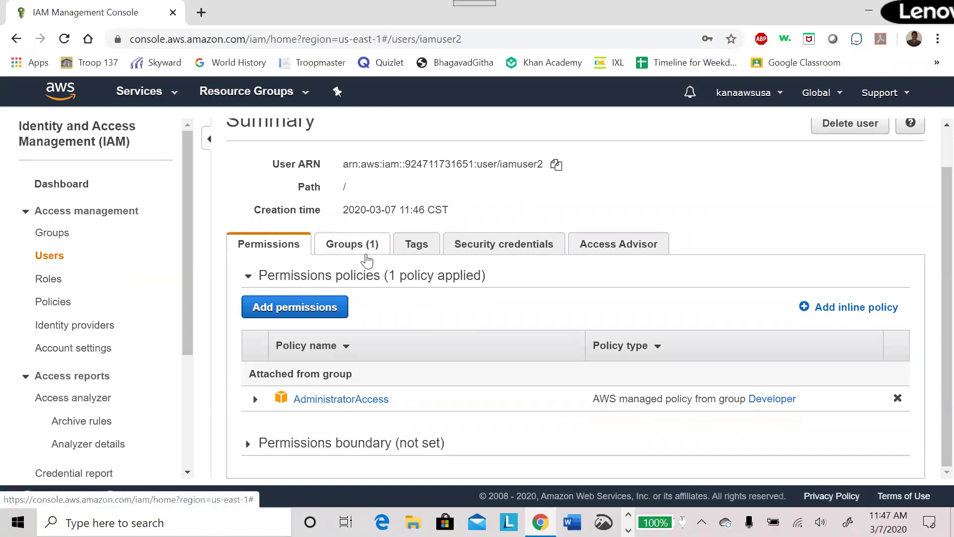
left_click(366, 256)
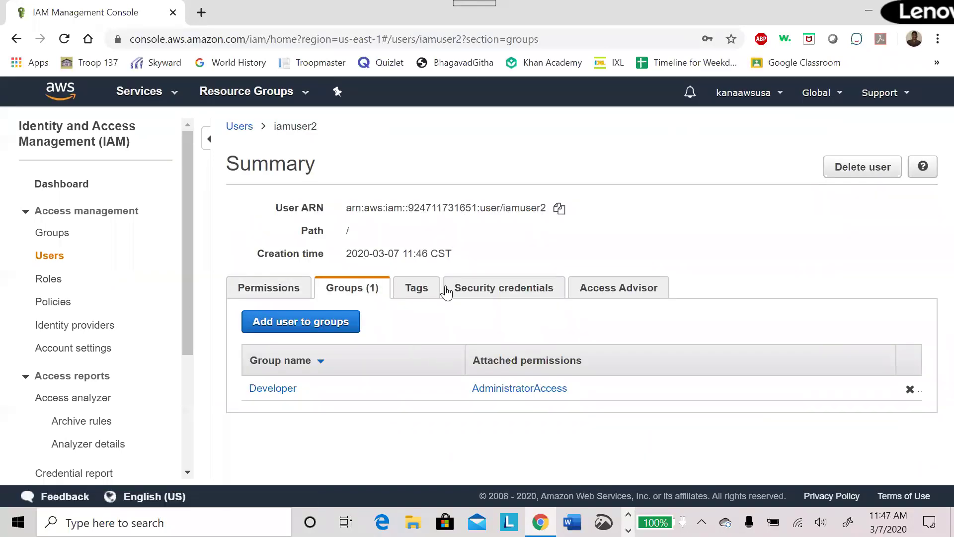
left_click(422, 289)
left_click(476, 289)
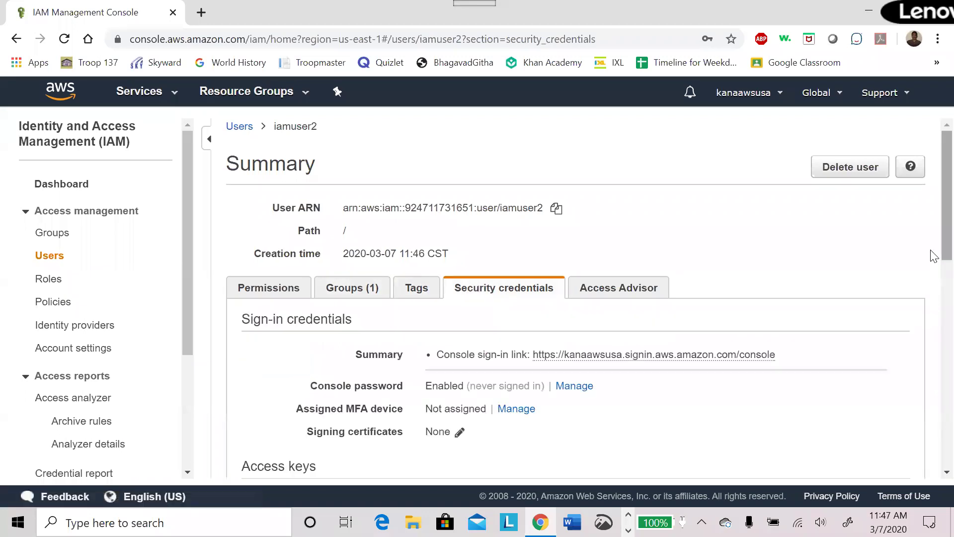
scroll(933, 256, "down", 3)
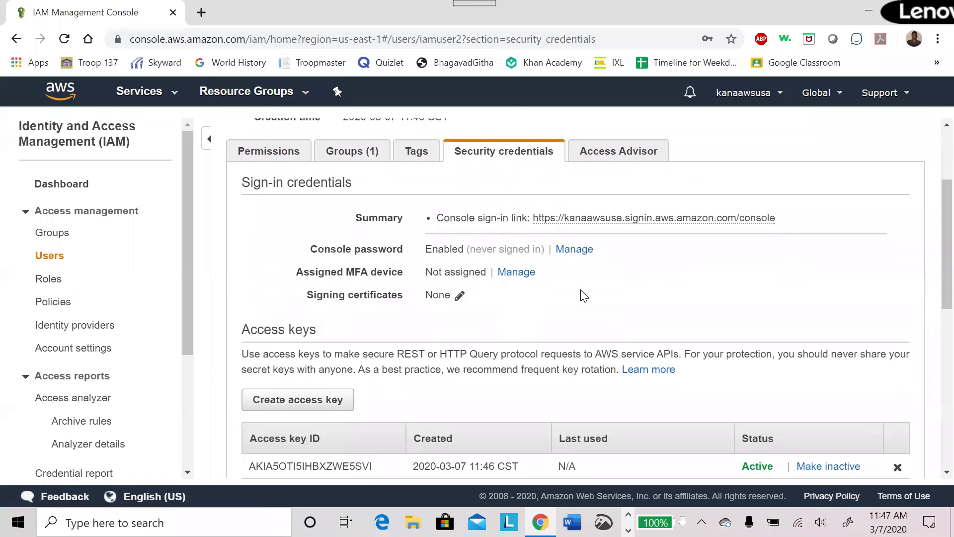
left_click(573, 251)
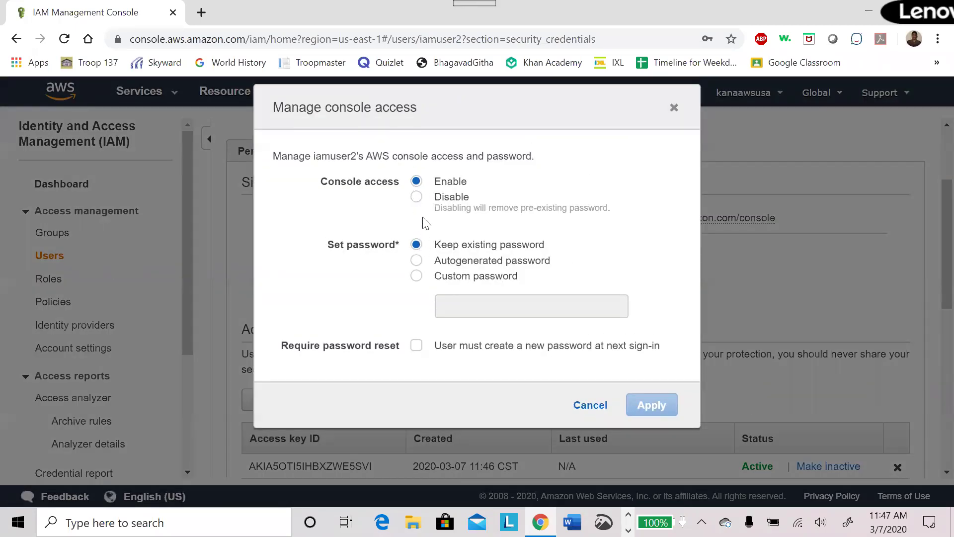
Step: Set a custom console password for iamuser2, verify it with Show password, and apply it
left_click(416, 261)
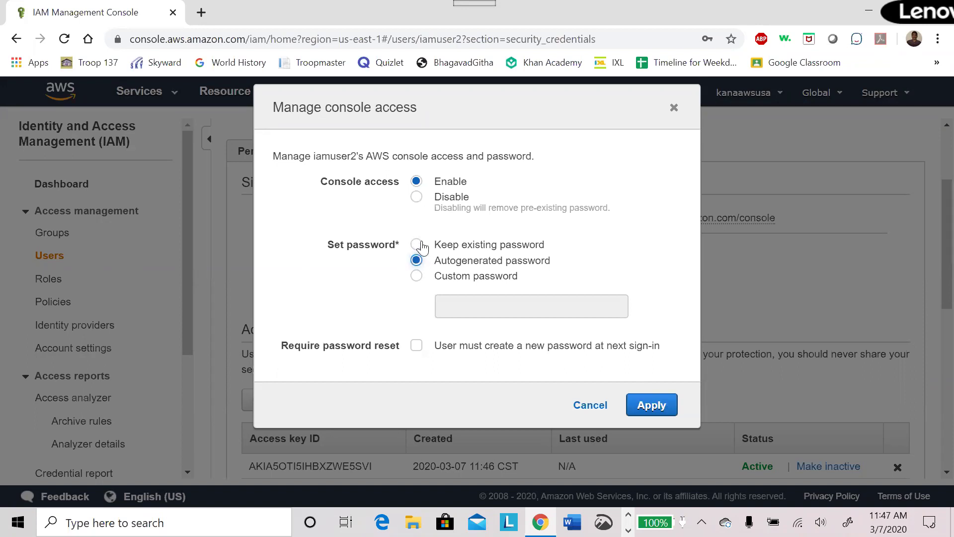
left_click(416, 277)
left_click(474, 303)
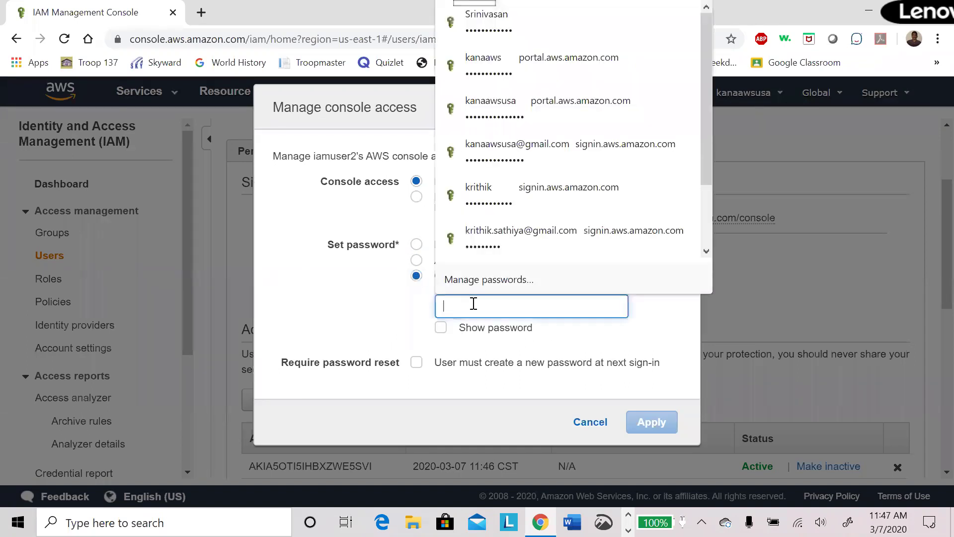
type("••")
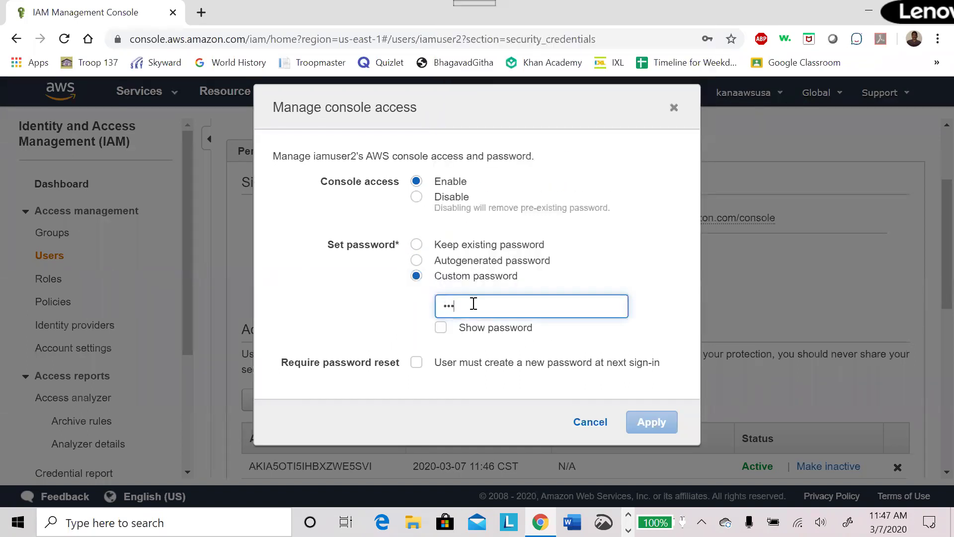
type("•••••••")
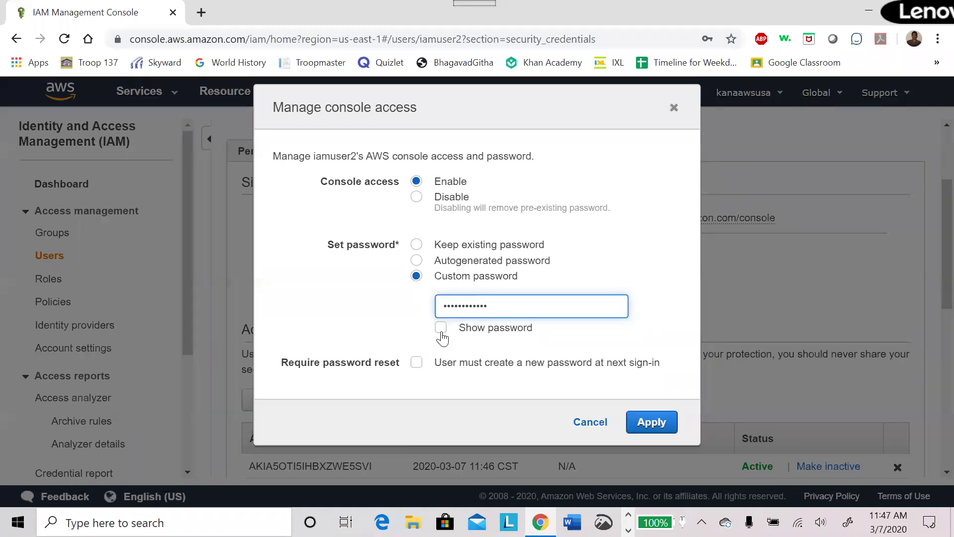
left_click(440, 328)
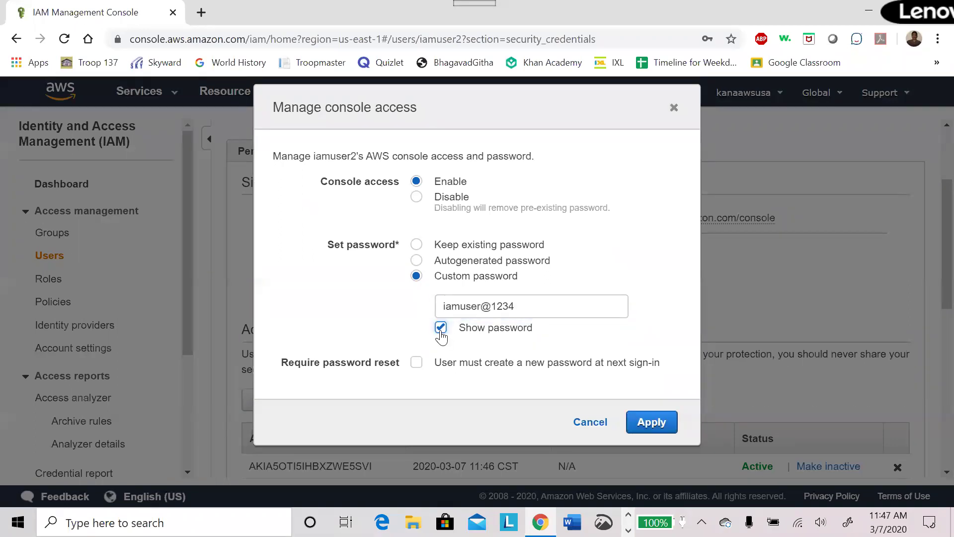
left_click(440, 329)
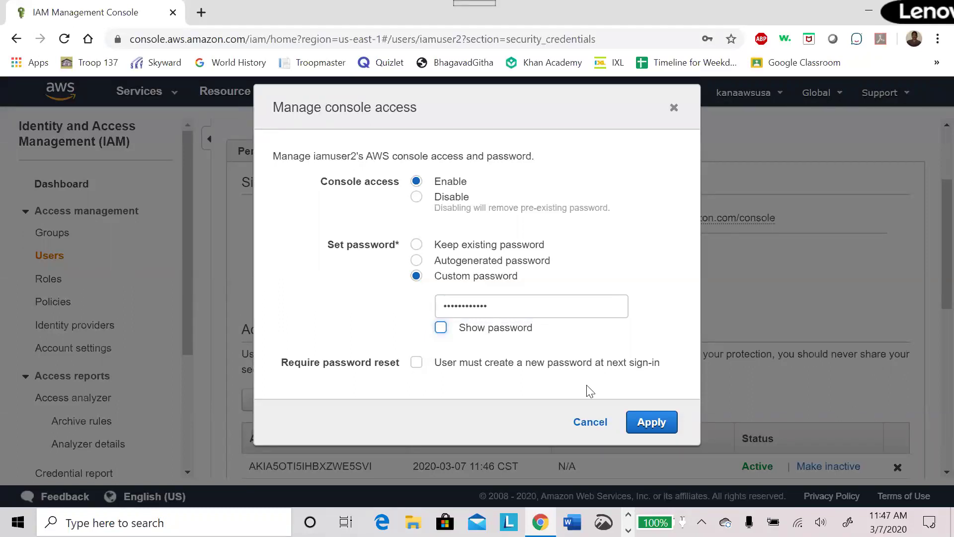
left_click(440, 329)
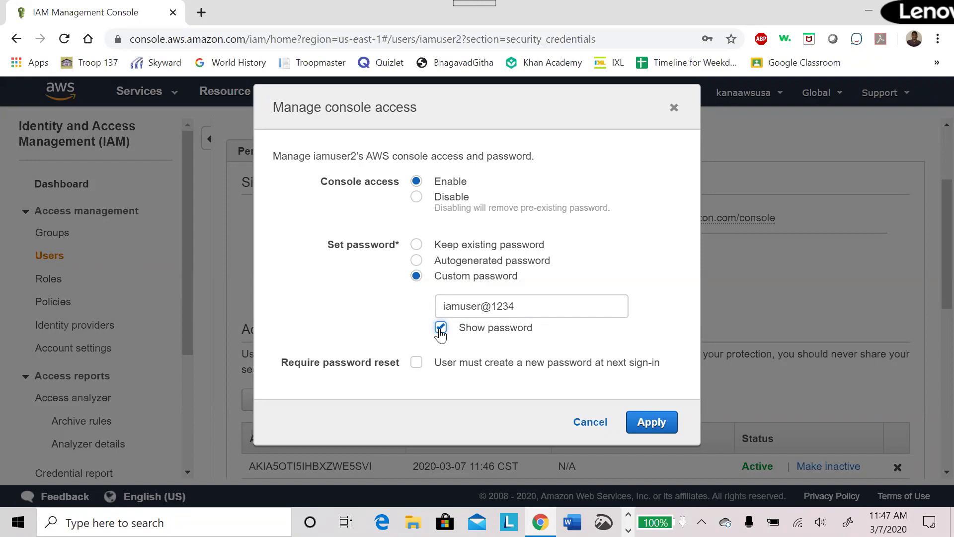
left_click(440, 329)
left_click(441, 329)
left_click(645, 427)
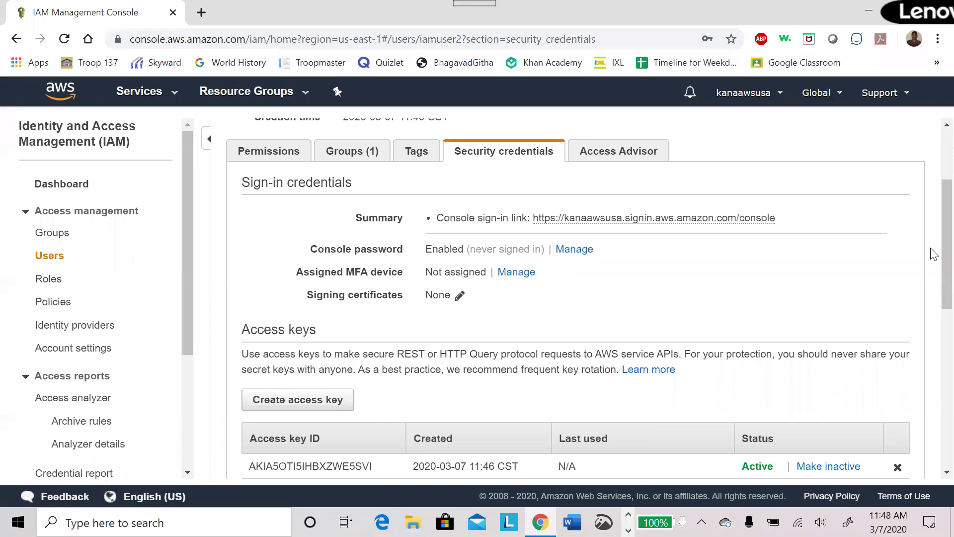
scroll(931, 250, "down", 3)
scroll(933, 314, "down", 4)
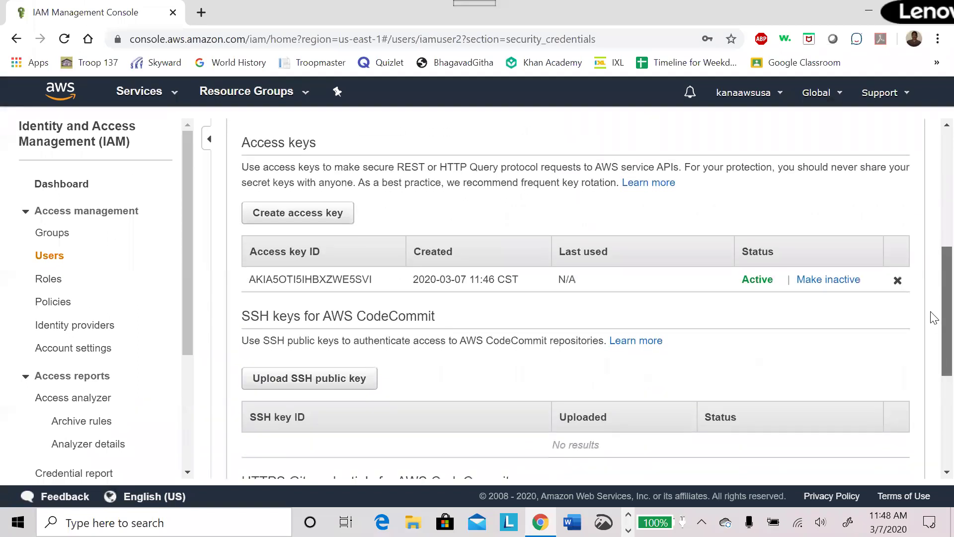
scroll(933, 392, "up", 10)
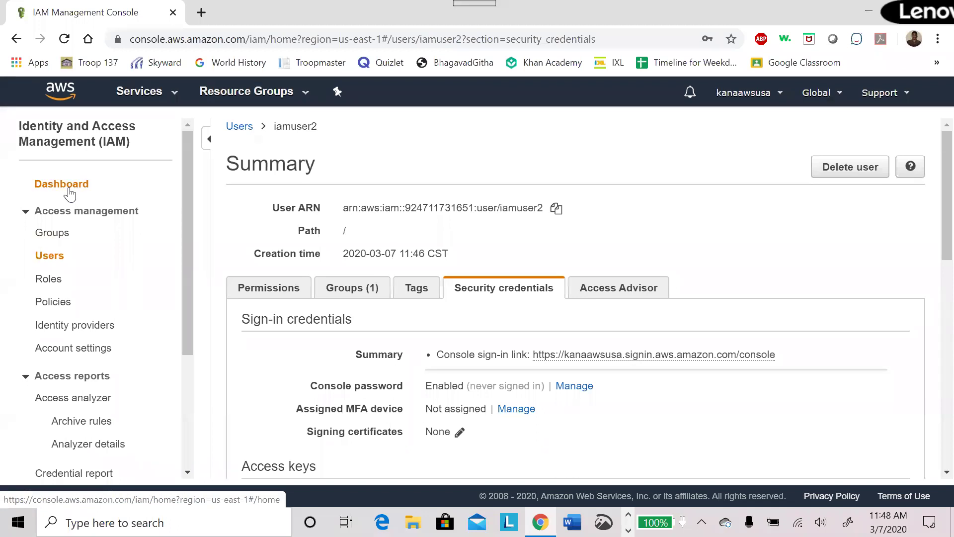
Step: Check the IAM dashboard counts, dismiss Chrome's update-password bubble, and reopen iamuser2 from Users: 2
left_click(69, 193)
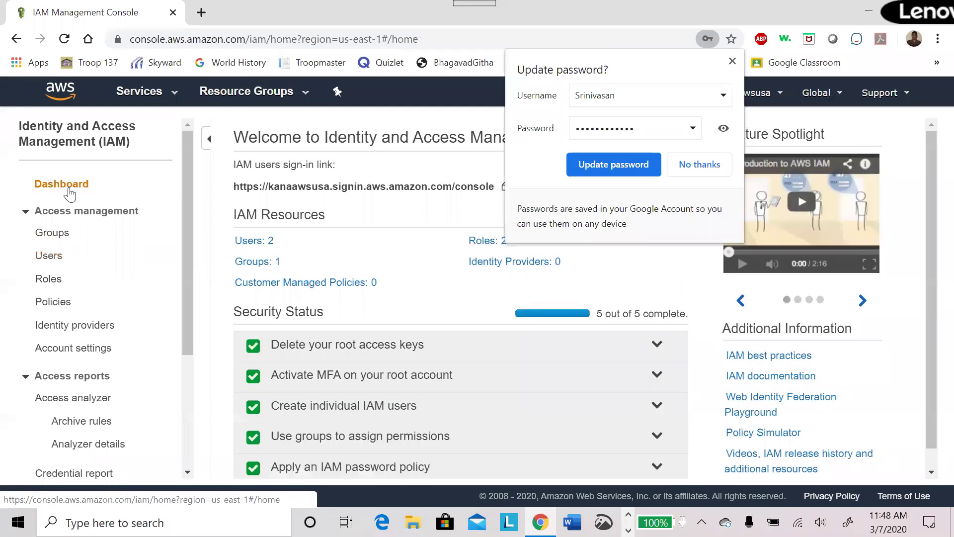
left_click(732, 62)
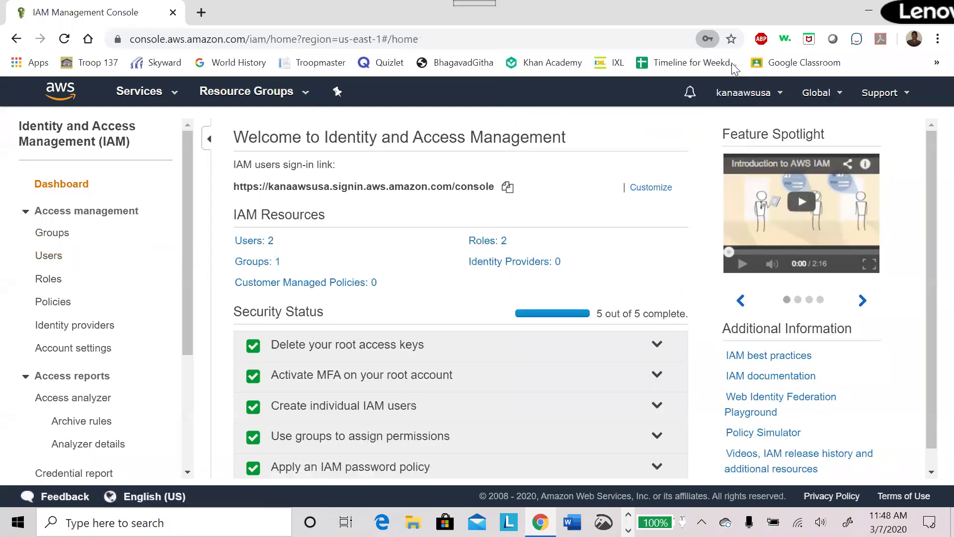
left_click(253, 242)
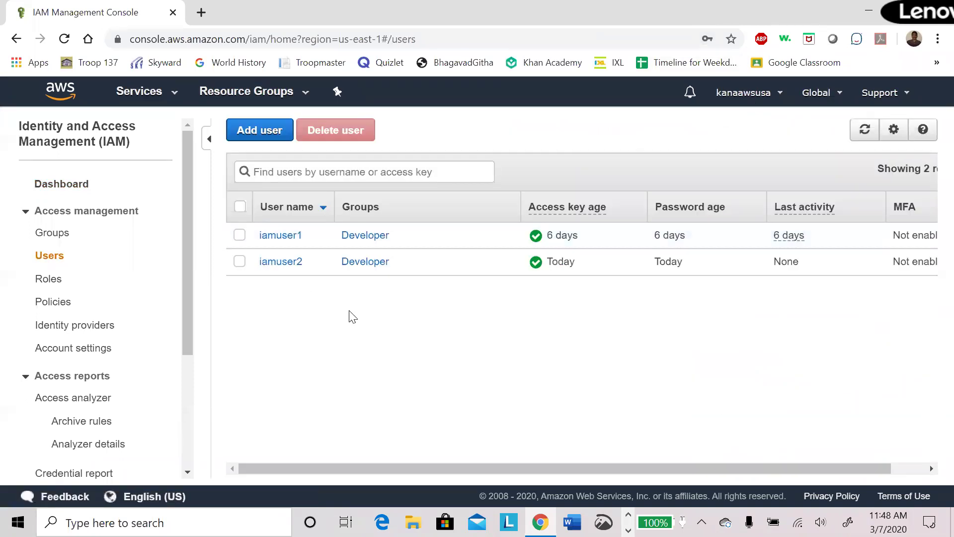
left_click(282, 262)
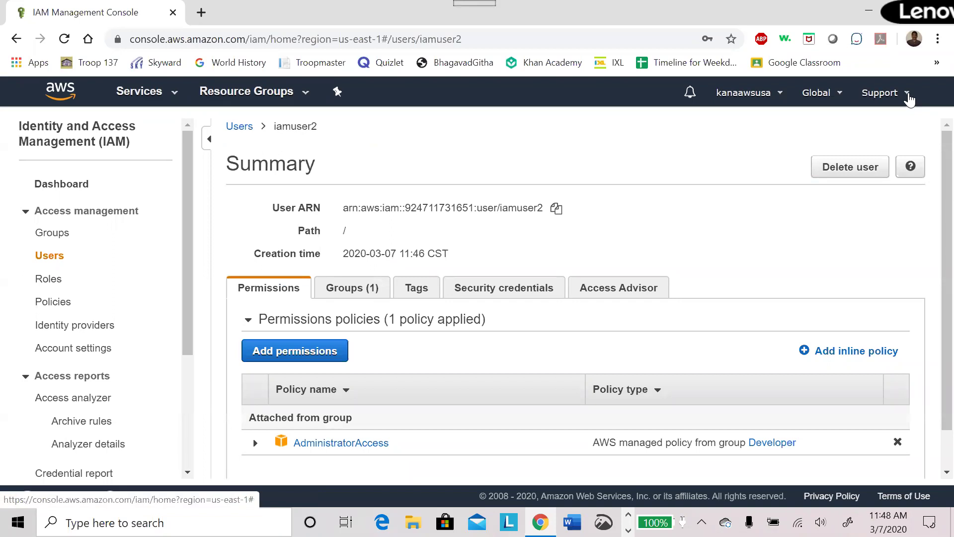
Step: Open AWS Support Center, dismiss its welcome banner and side panel, and show the account menu
left_click(908, 97)
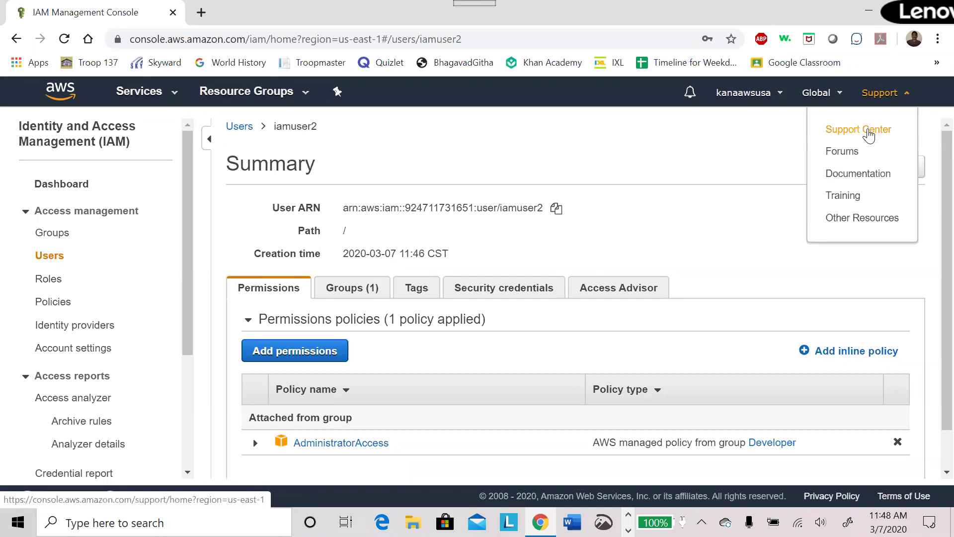
left_click(868, 132)
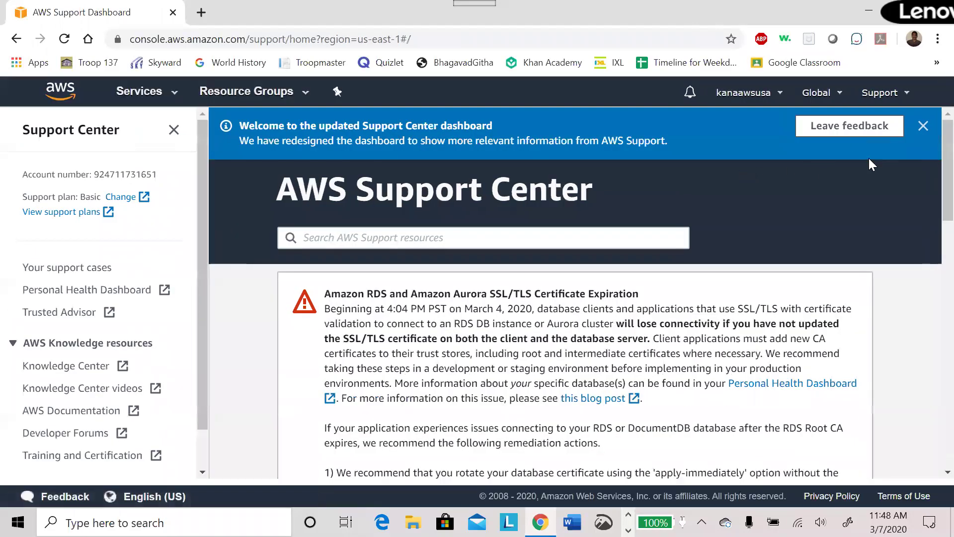
left_click(922, 127)
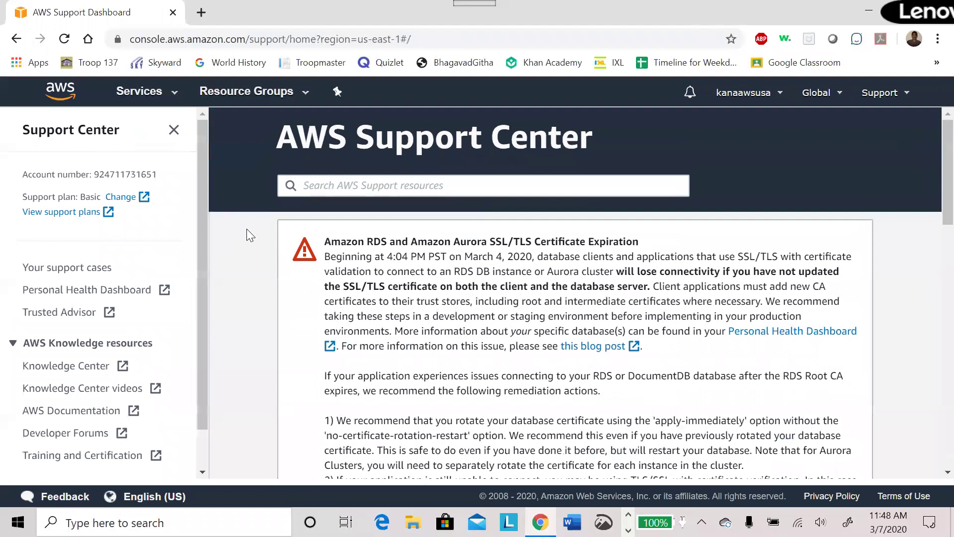
double_click(134, 176)
key("ctrl+c")
left_click(190, 187)
left_click(174, 129)
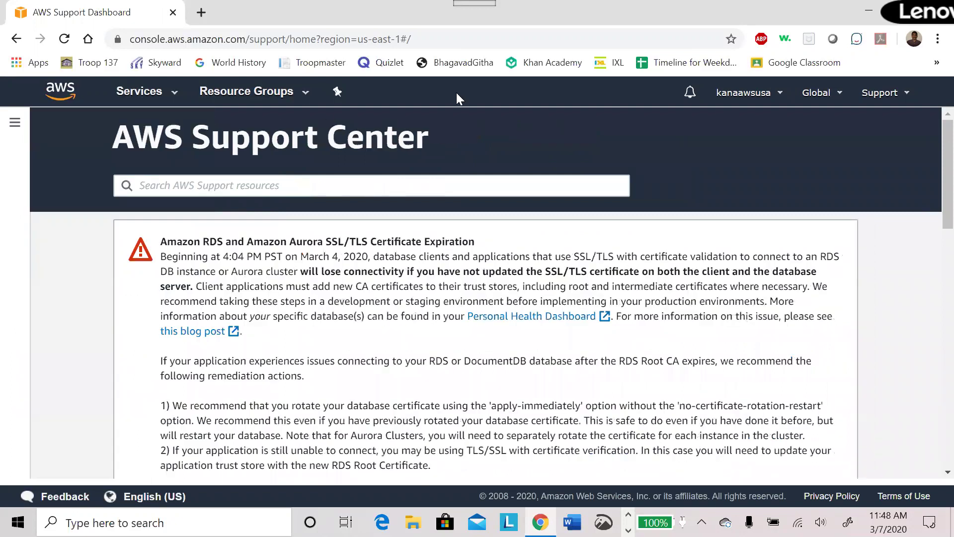
left_click(781, 97)
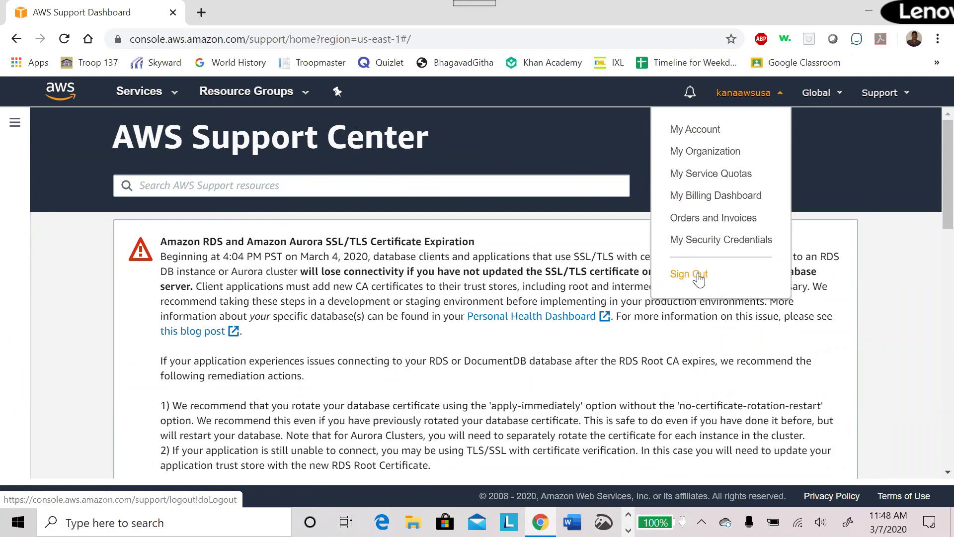
Step: Sign out and start an IAM user sign-in with the account ID pasted in
left_click(698, 274)
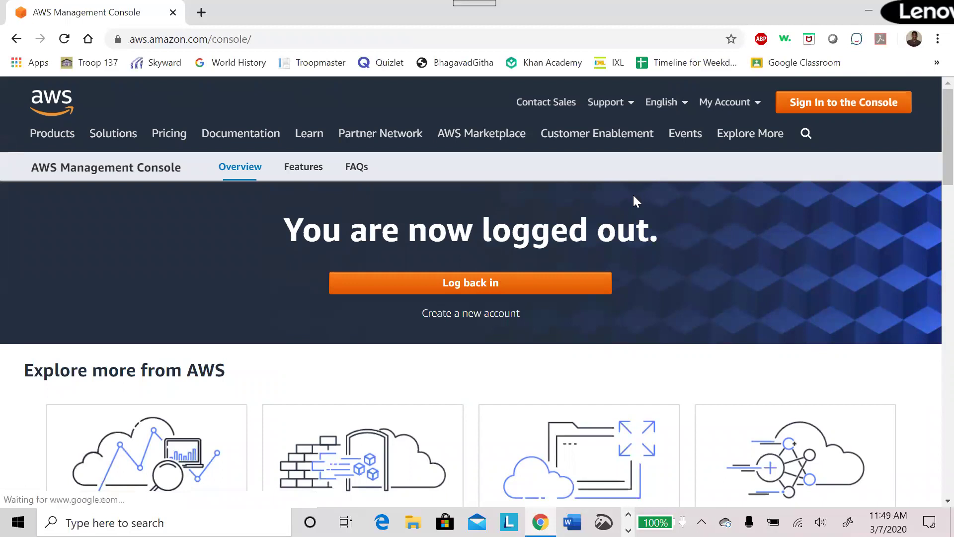
left_click(503, 291)
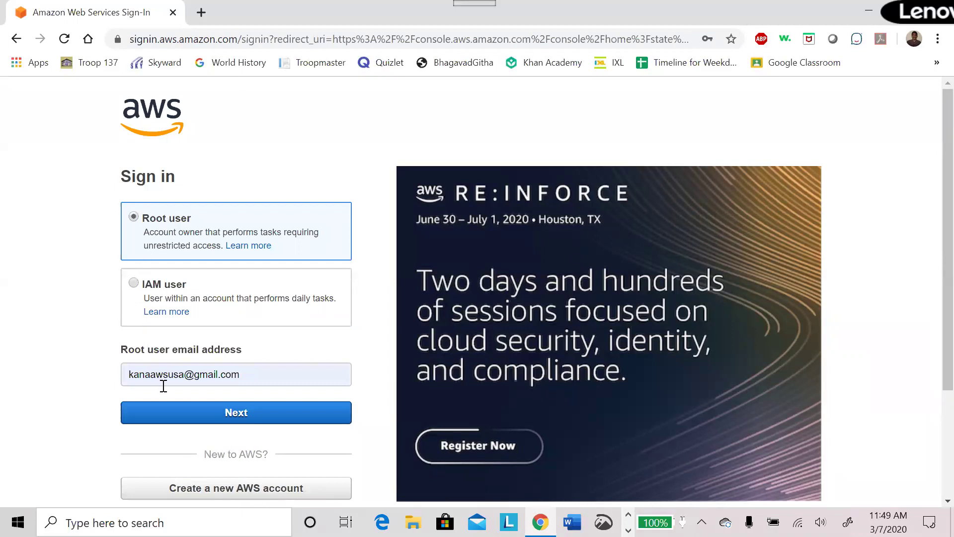
left_click(134, 284)
left_click(254, 376)
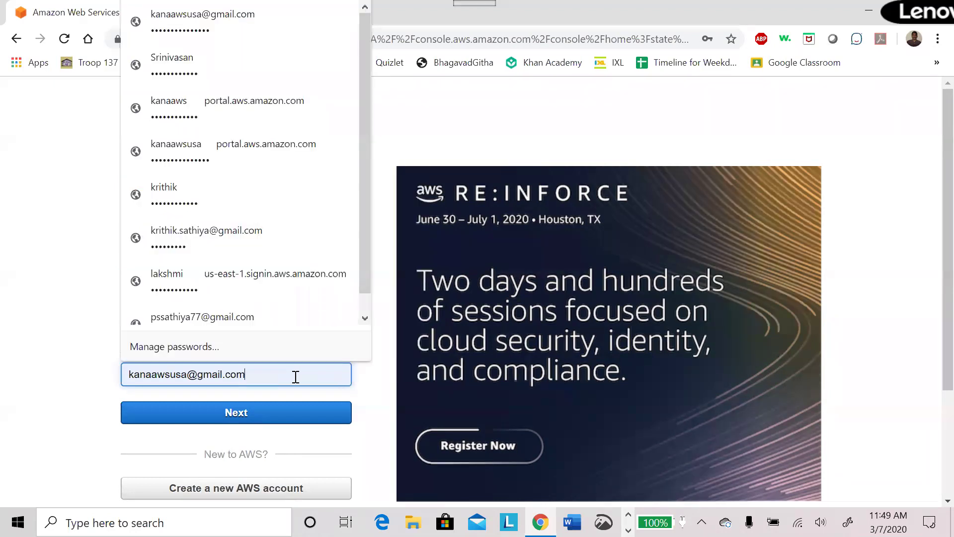
key("BackSpace")
key("BackSpace")
key("BackSpace")
key("BackSpace")
key("BackSpace")
key("BackSpace")
key("BackSpace")
key("BackSpace")
key("BackSpace")
key("BackSpace")
key("BackSpace")
key("BackSpace")
key("BackSpace")
key("BackSpace")
key("BackSpace")
key("BackSpace")
key("BackSpace")
key("BackSpace")
key("BackSpace")
key("BackSpace")
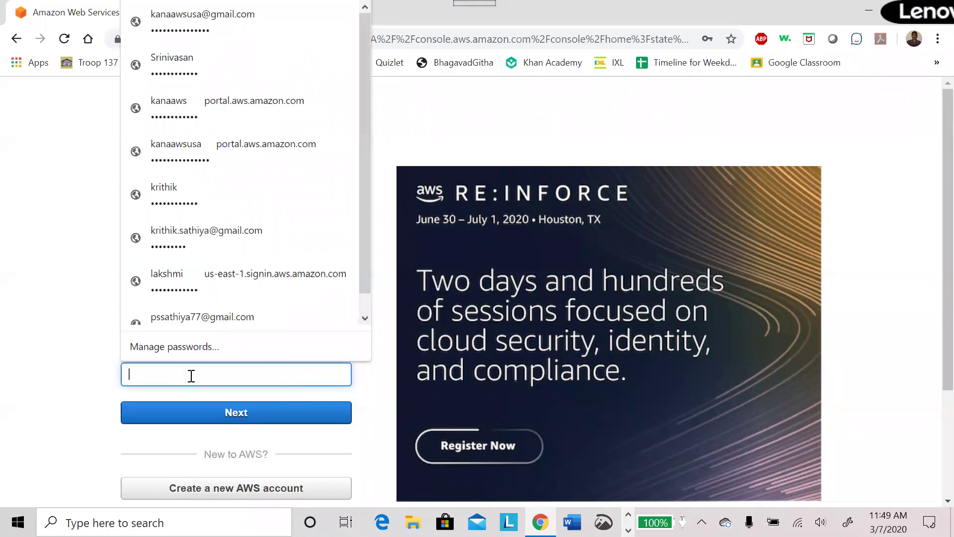
left_click(49, 334)
left_click(212, 375)
key("ctrl+v")
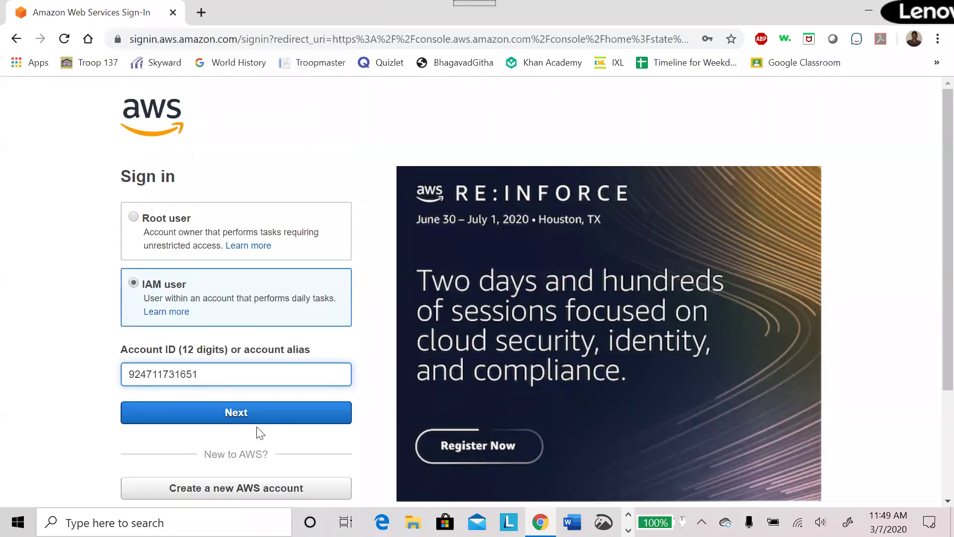
left_click(251, 413)
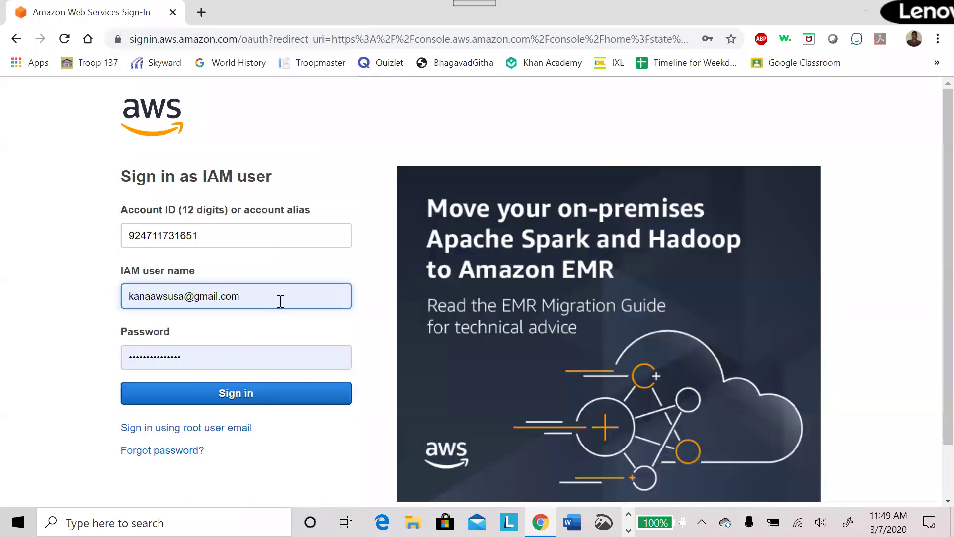
Step: Sign in as IAM user iamuser2 with its password
left_click(281, 298)
triple_click(282, 298)
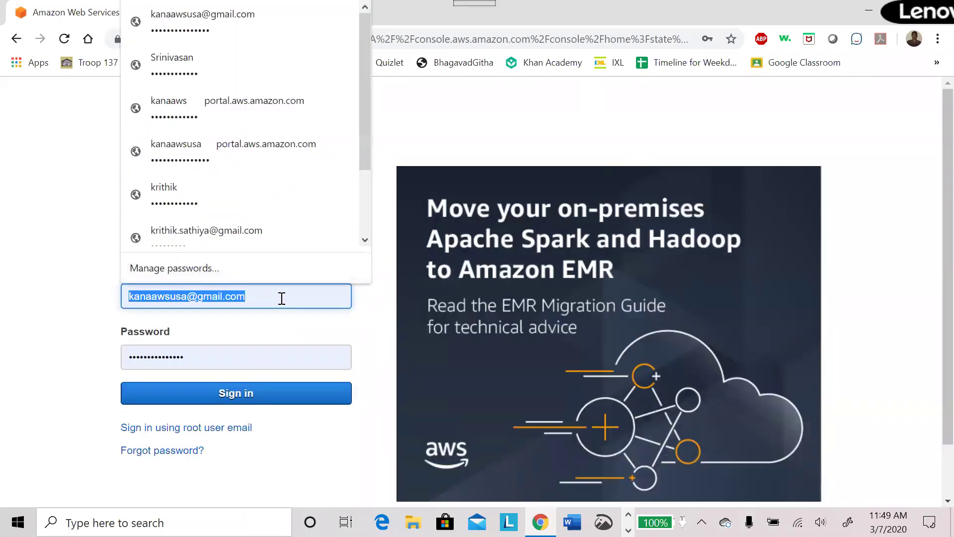
type("iamu")
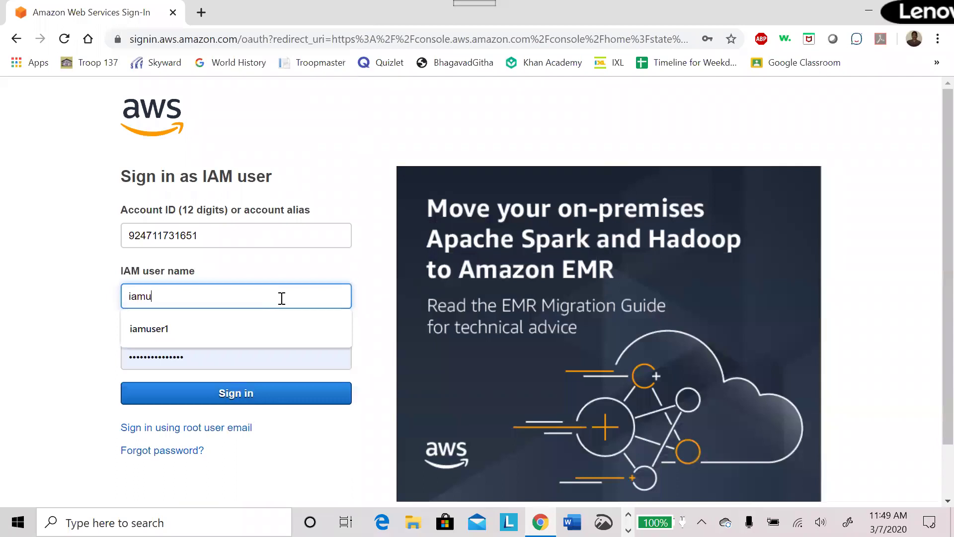
type("ser2")
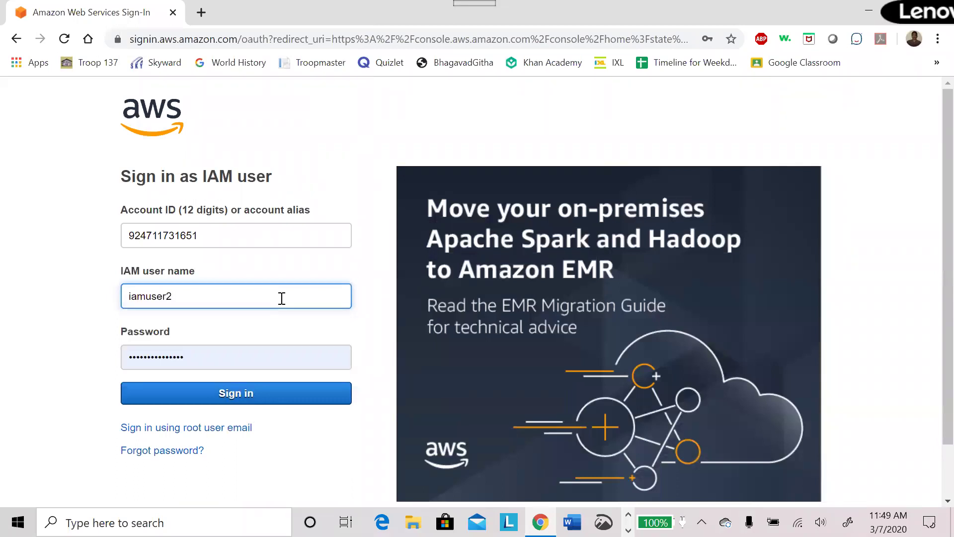
key("Tab")
type("•")
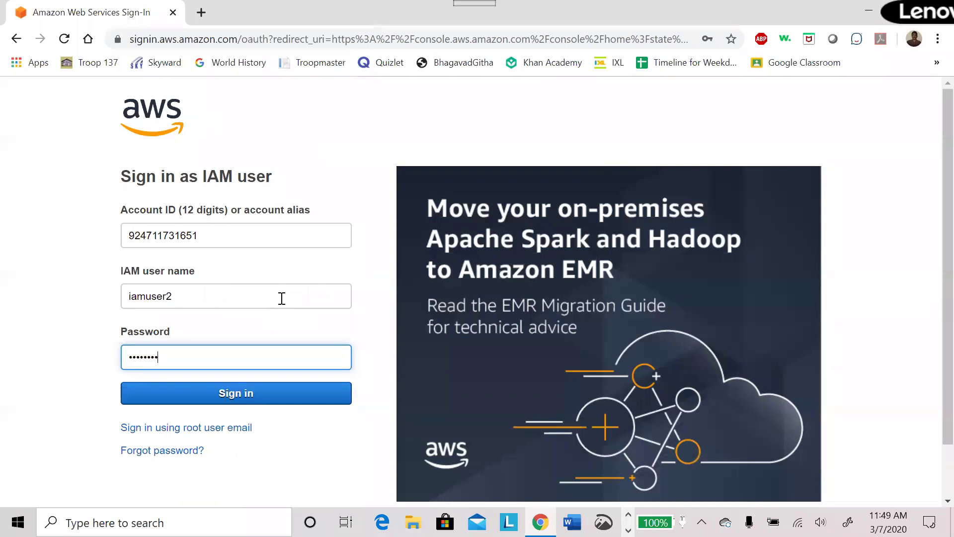
left_click(297, 396)
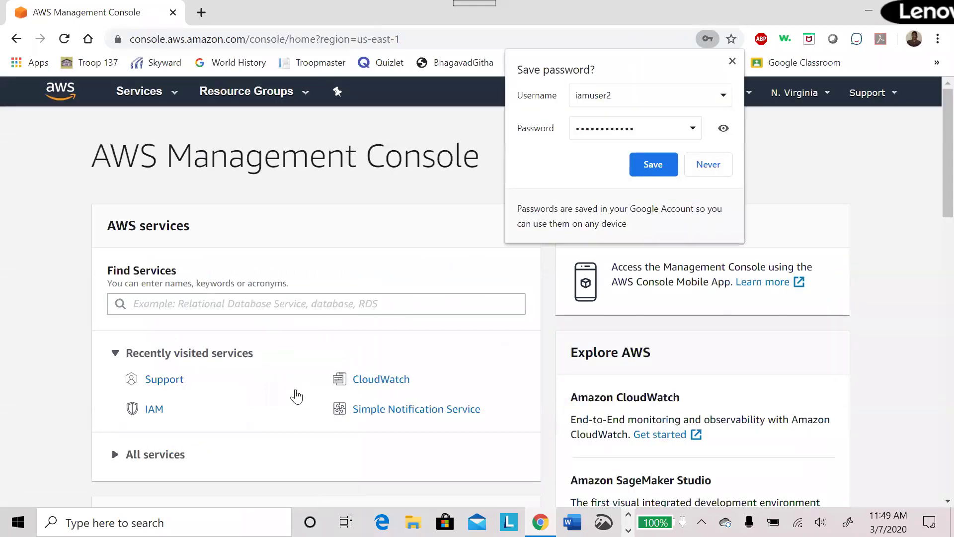
Step: Dismiss Chrome's save-password prompt and reload the AWS console home page
left_click(732, 61)
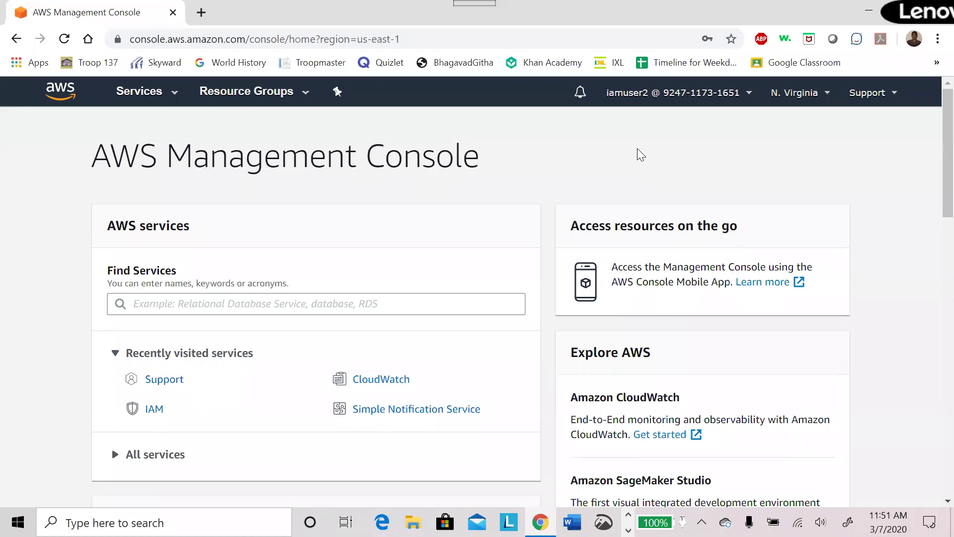
left_click(68, 96)
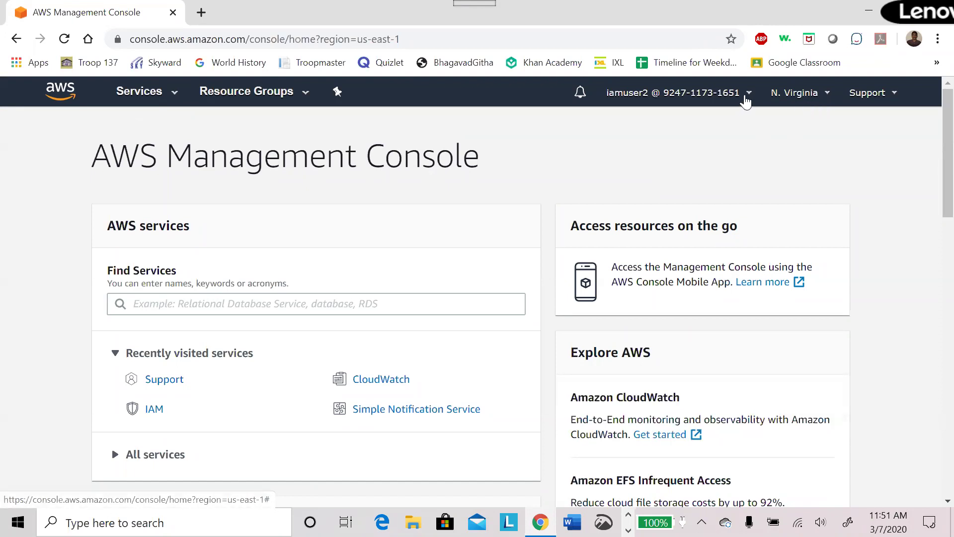
Step: Sign the IAM user out of the AWS console from the account menu
right_click(734, 92)
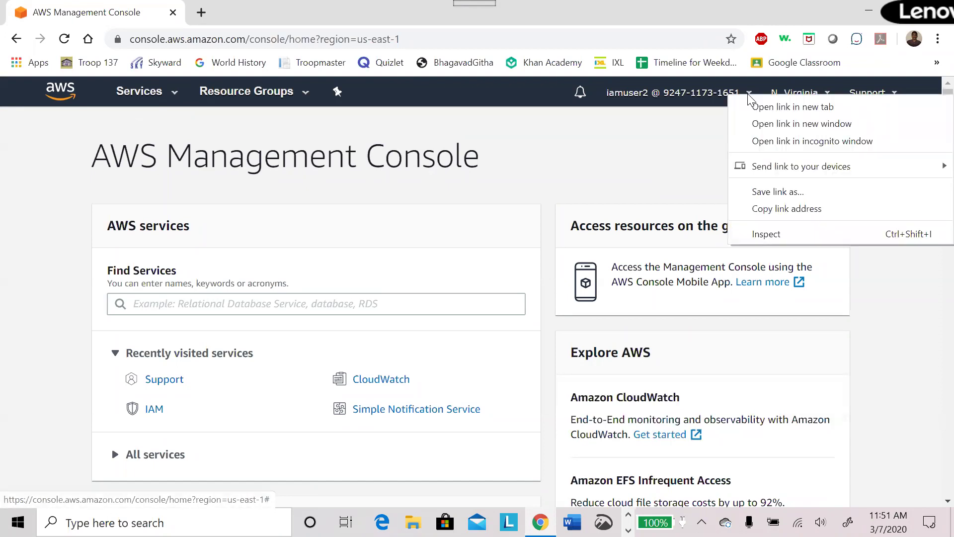
right_click(724, 84)
left_click(681, 164)
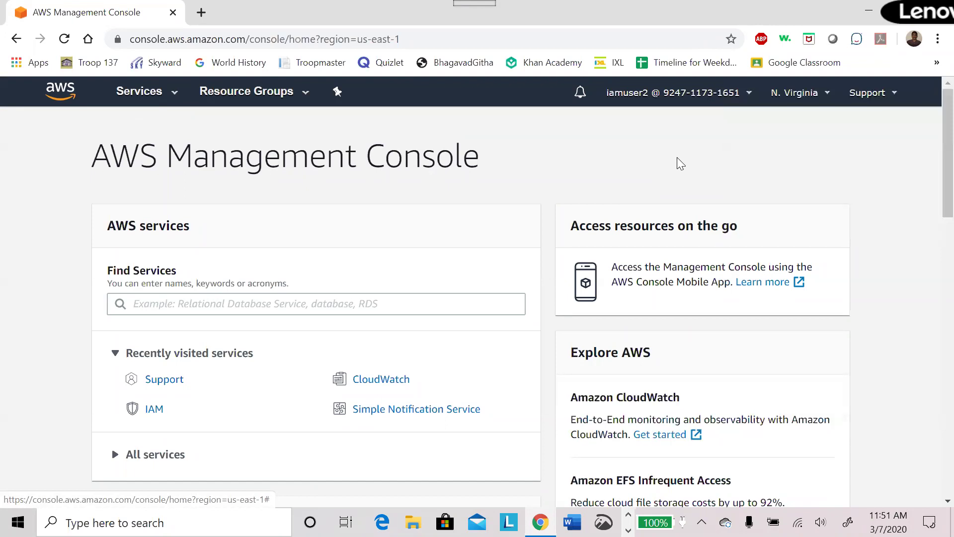
left_click(750, 96)
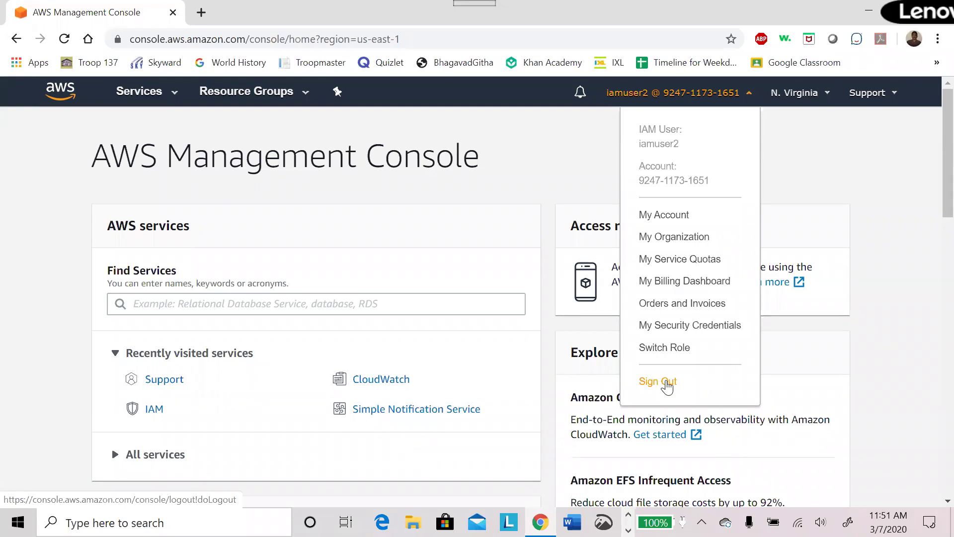
left_click(666, 381)
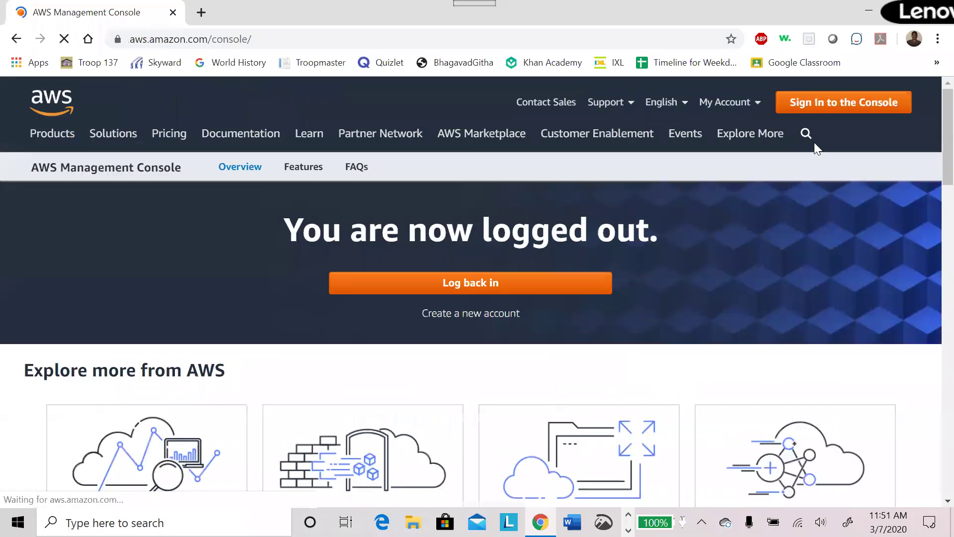
Step: Return to the console sign-in page and switch to root account credentials
right_click(818, 99)
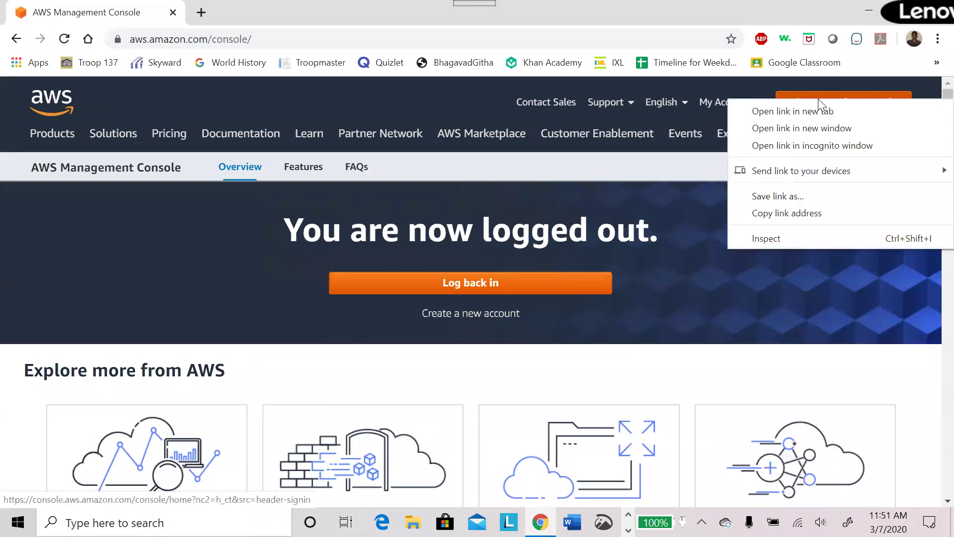
left_click(809, 92)
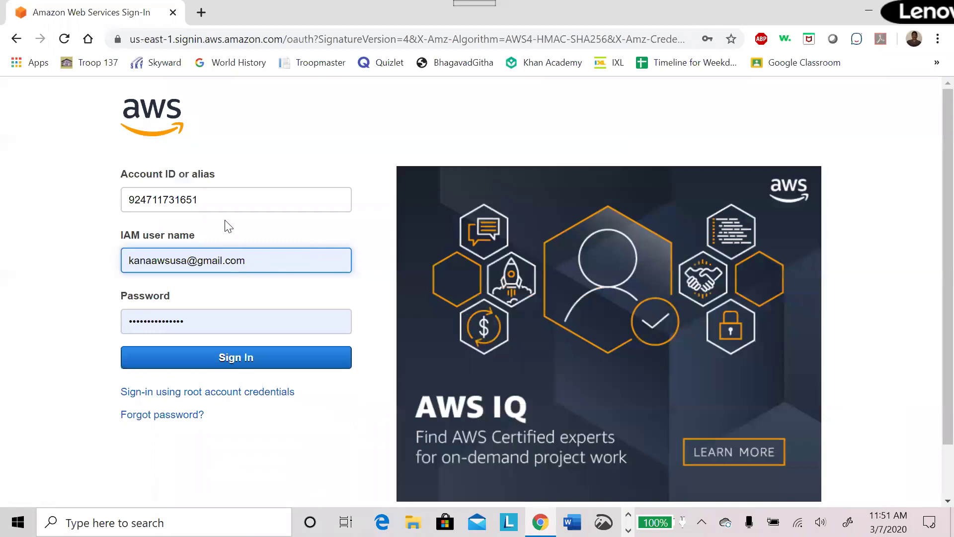
left_click(208, 359)
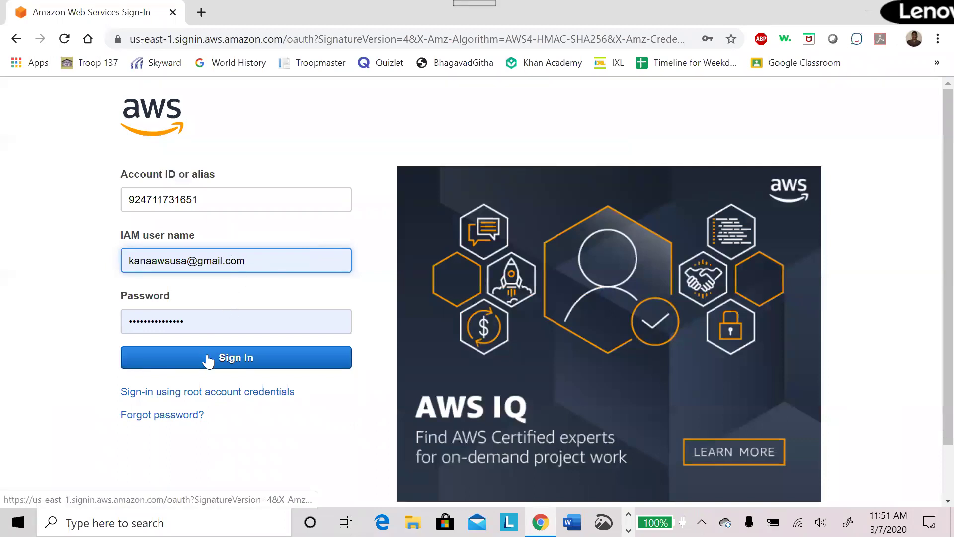
left_click(208, 358)
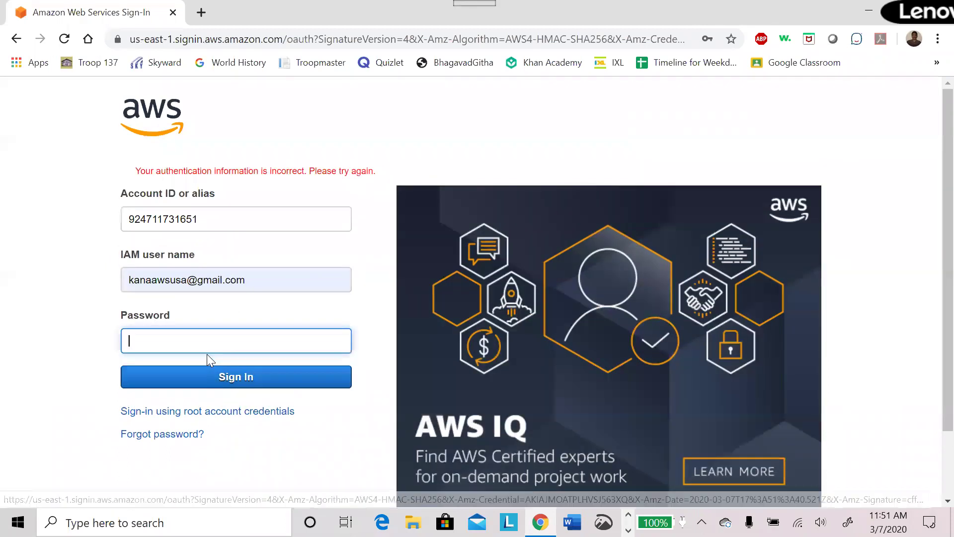
type("****")
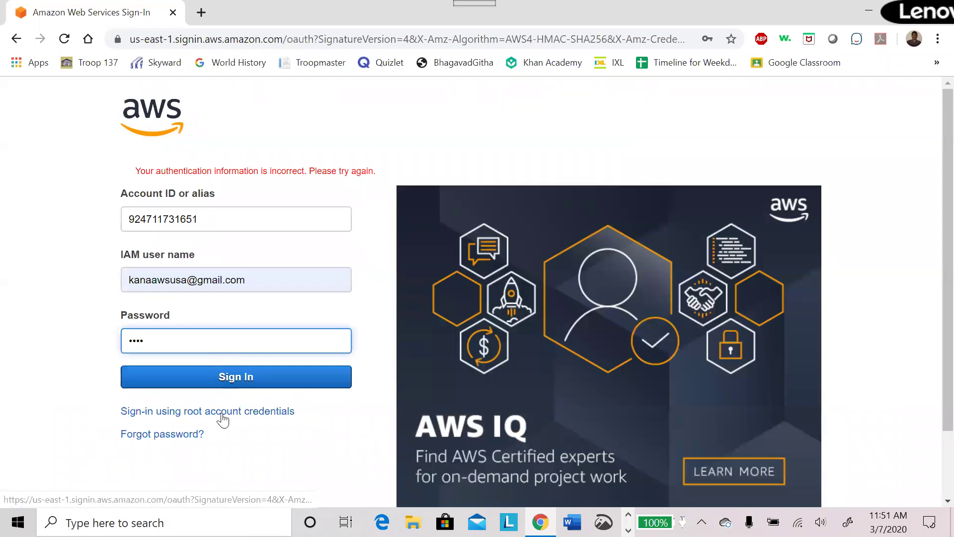
left_click(221, 410)
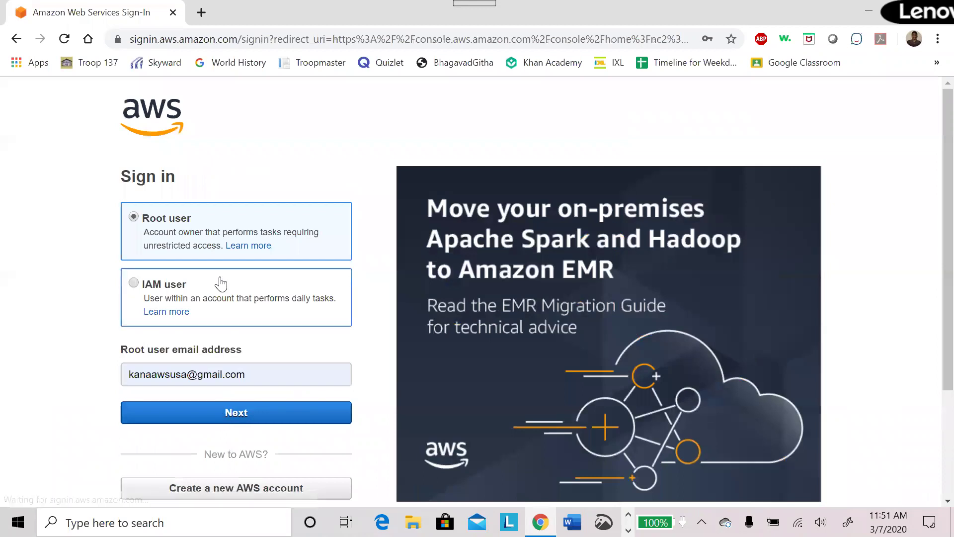
Step: Sign in as root with the account email, root password and MFA code
left_click(231, 420)
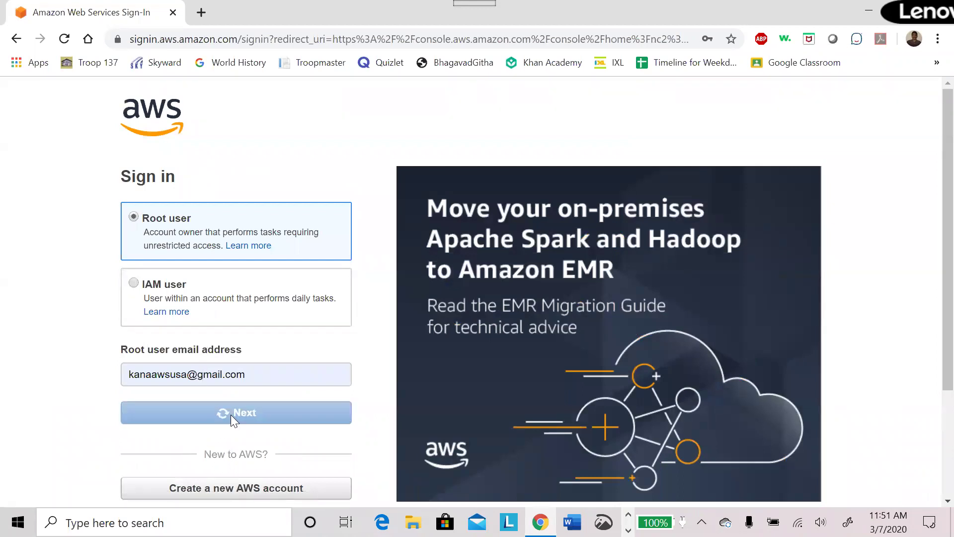
type("**********")
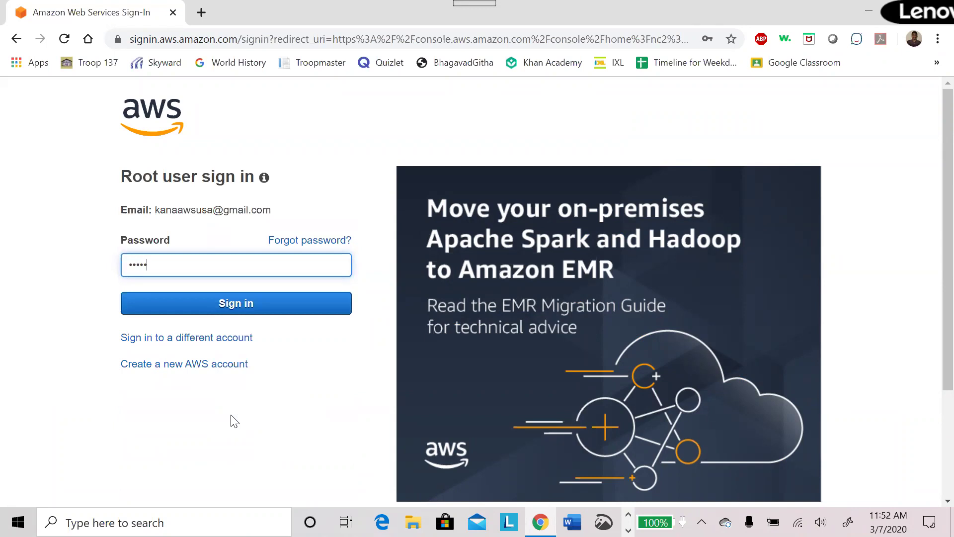
type("****")
left_click(276, 304)
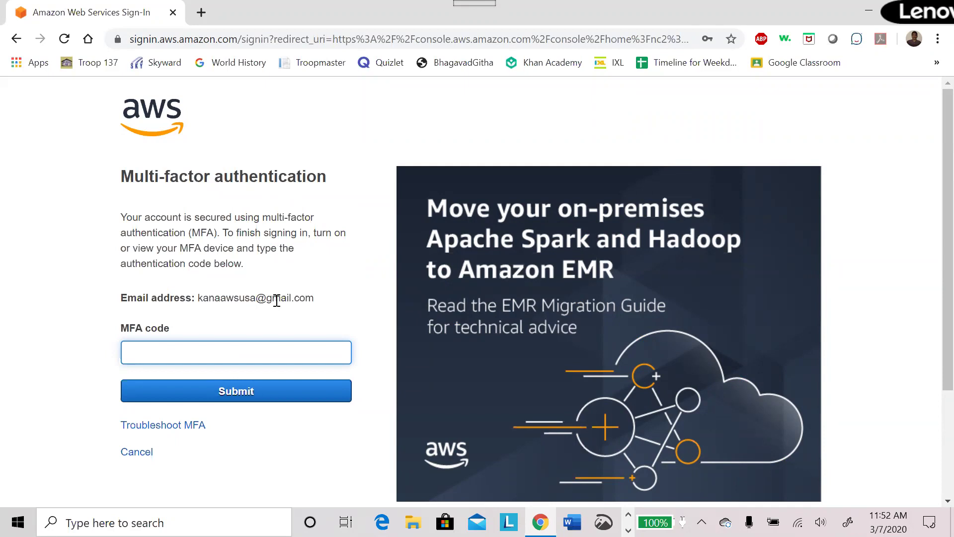
left_click(261, 391)
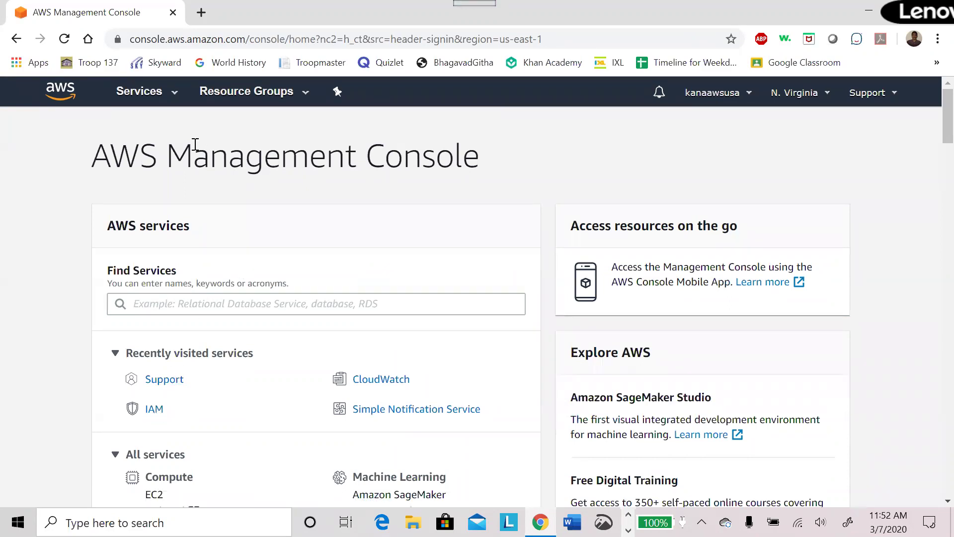
Step: Open IAM from the Services list and display the Users page with iamuser1 and iamuser2
left_click(159, 99)
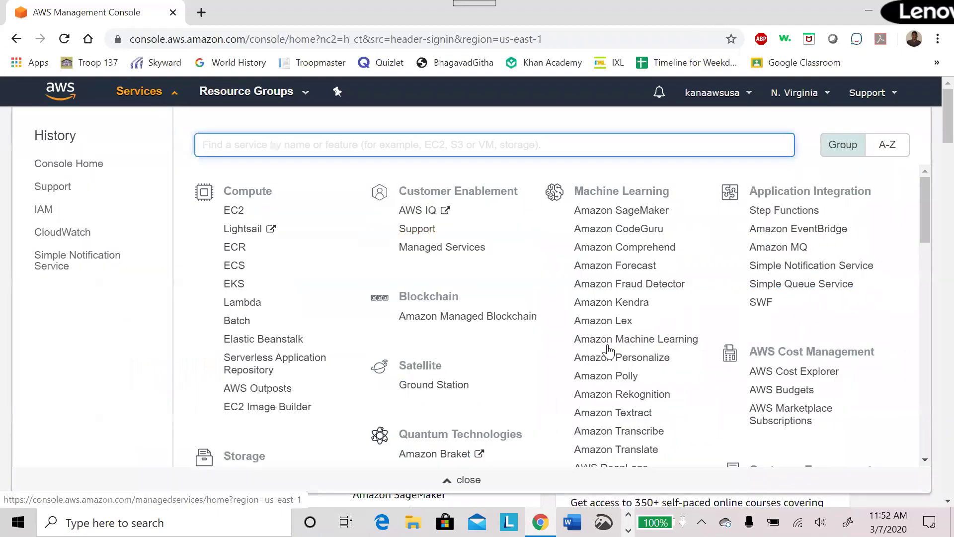
left_click_drag(927, 219, 906, 319)
left_click(583, 376)
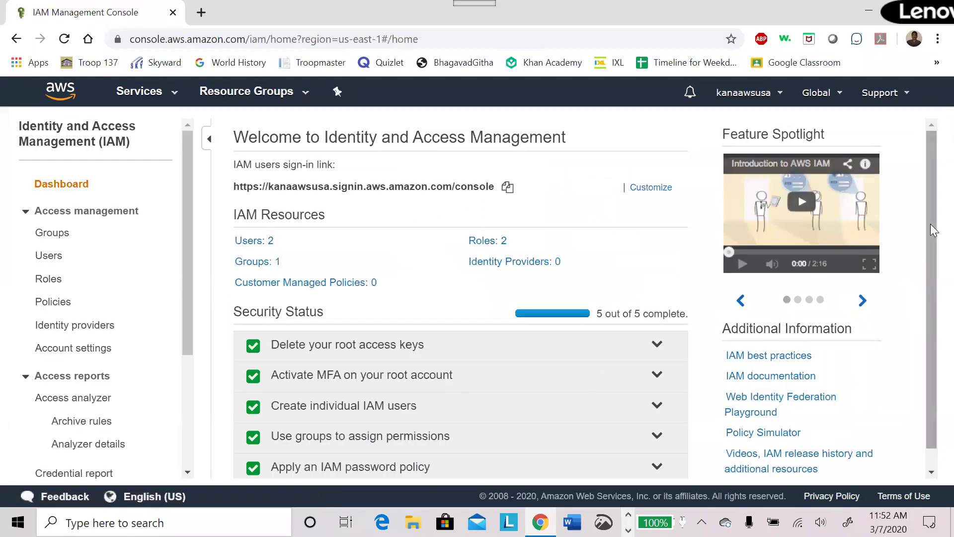
scroll(920, 275, "down", 1)
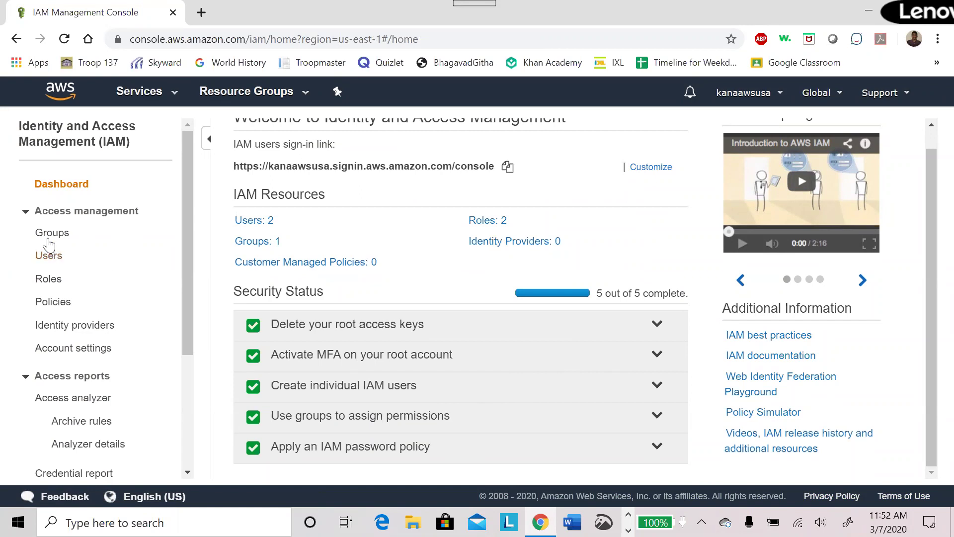
left_click(49, 256)
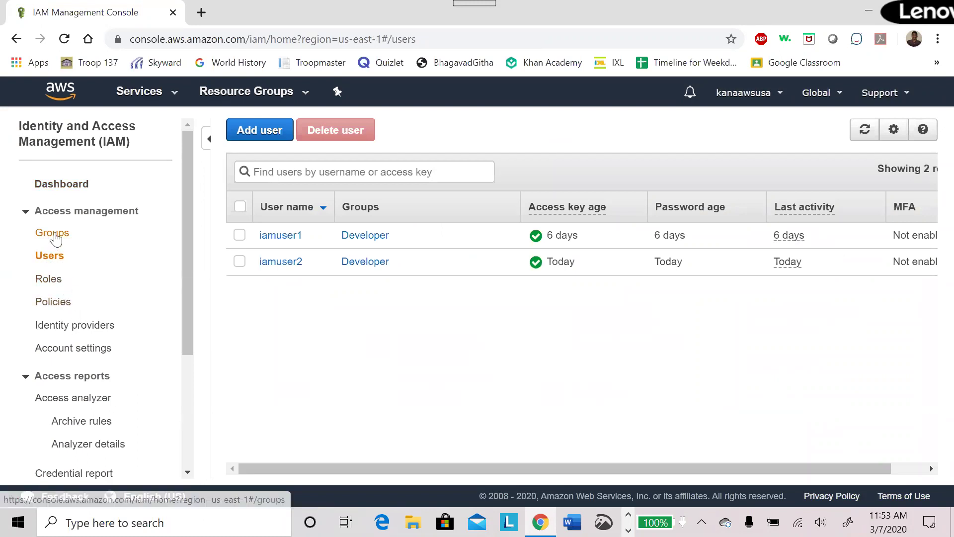
Step: Add an IAM group named 'BA' and attach the AdministratorAccess policy to it
left_click(55, 238)
left_click(292, 135)
left_click(427, 191)
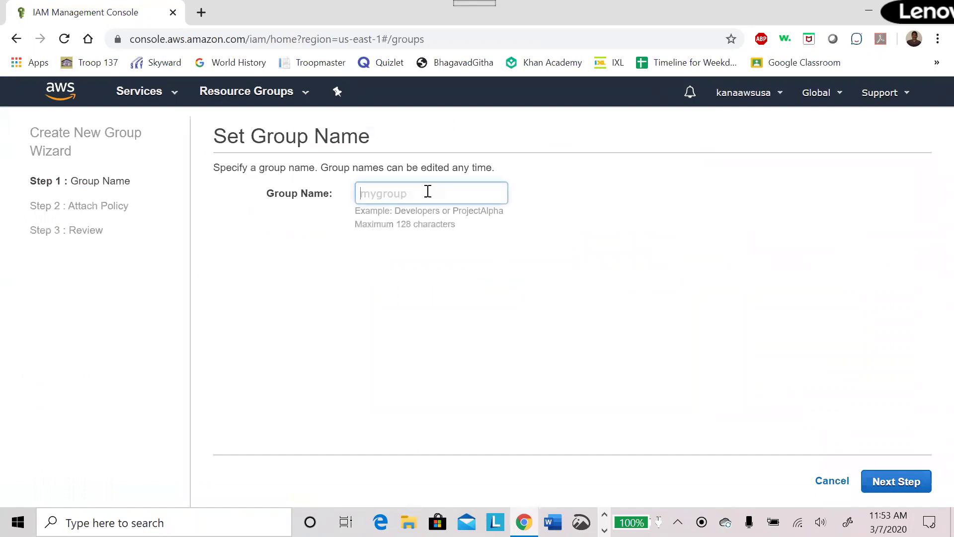
type("BA")
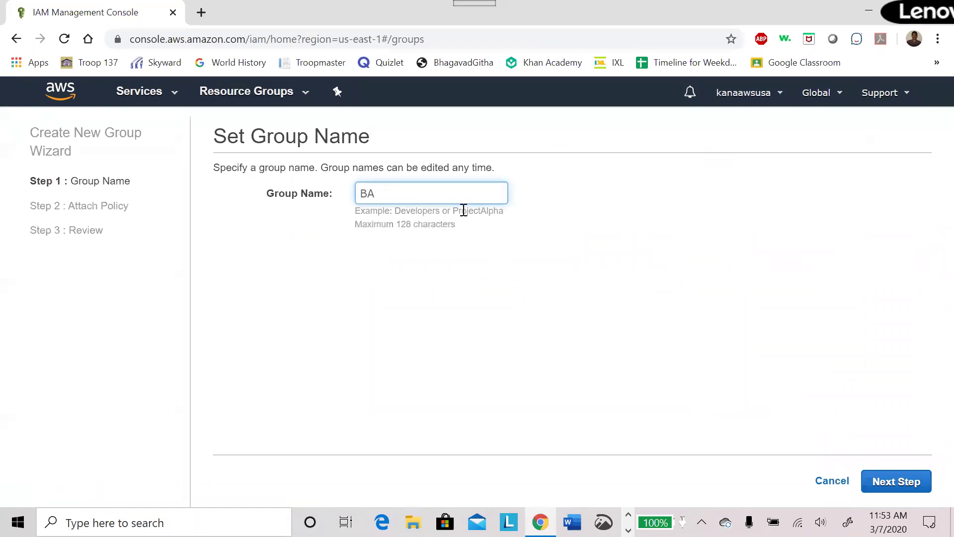
left_click(880, 482)
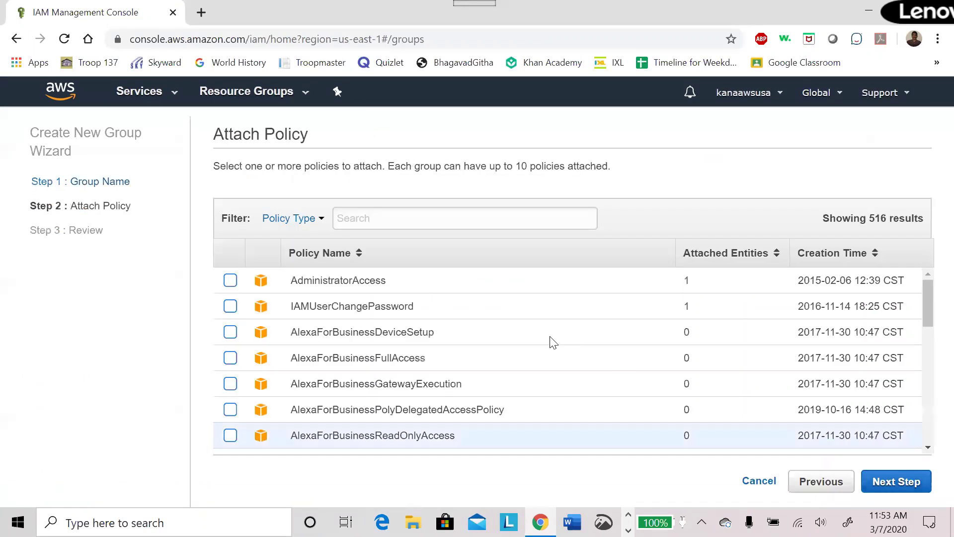
left_click(230, 281)
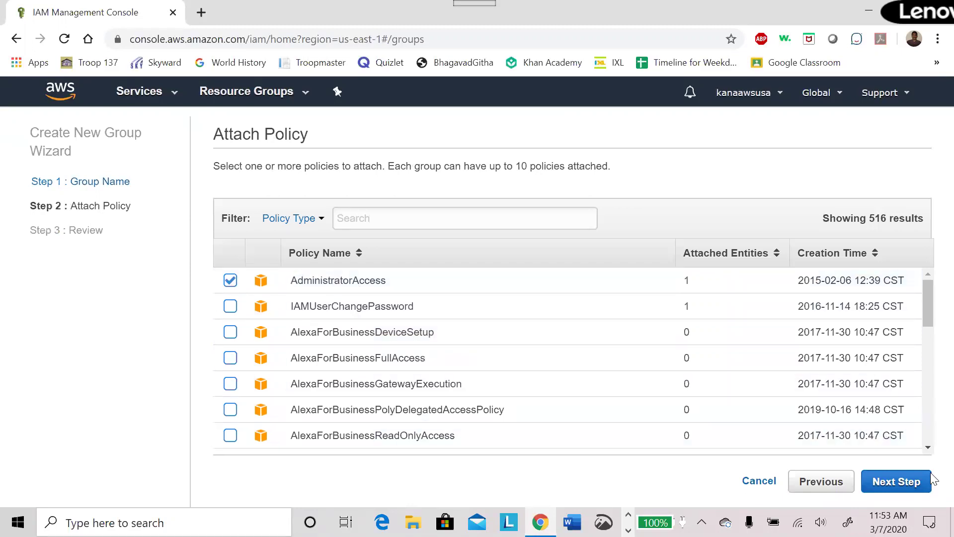
left_click(911, 481)
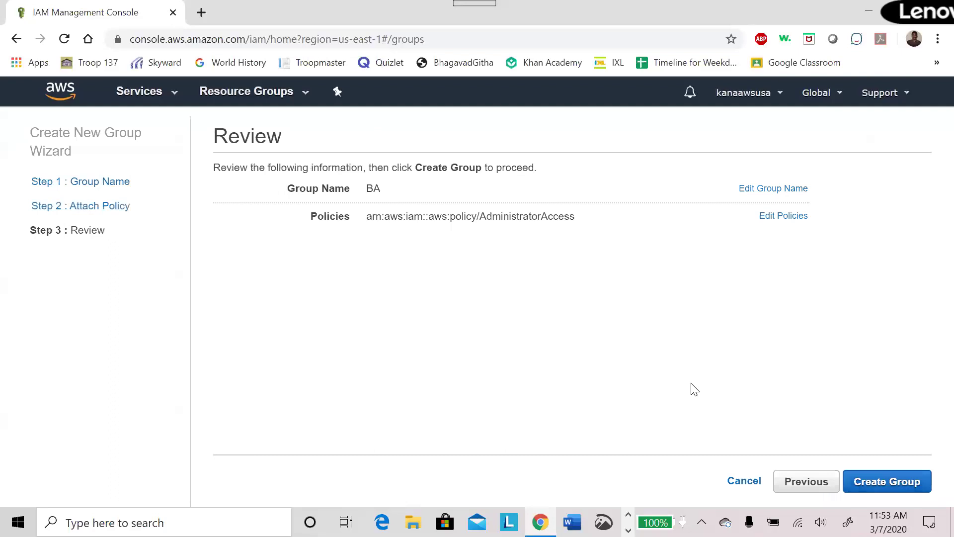
left_click(892, 482)
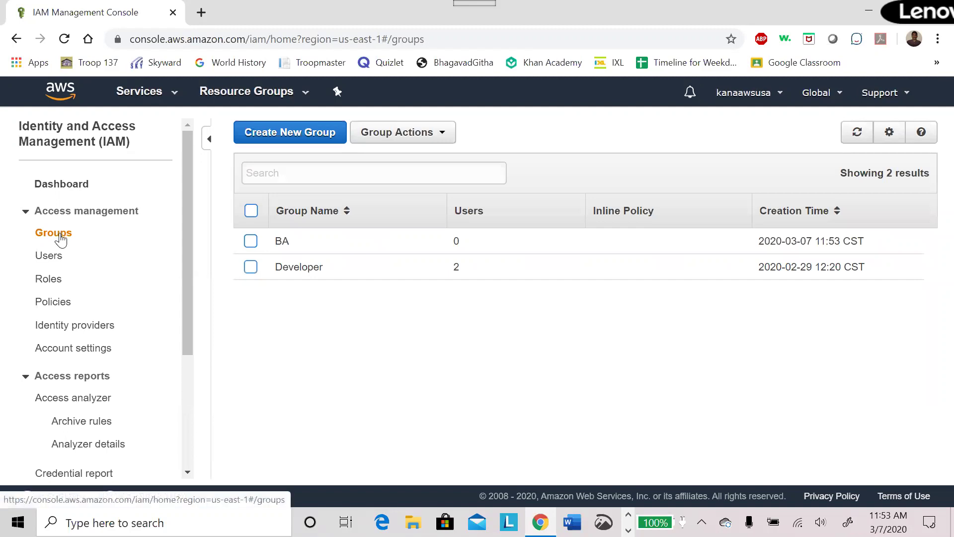
Step: Start a new policy from the IAM Policies list in the visual editor
left_click(53, 305)
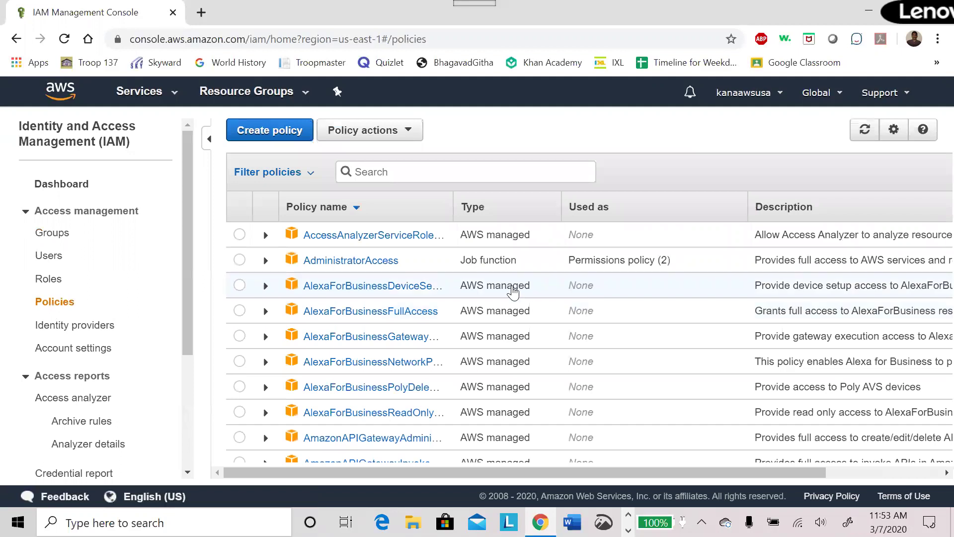
left_click(272, 124)
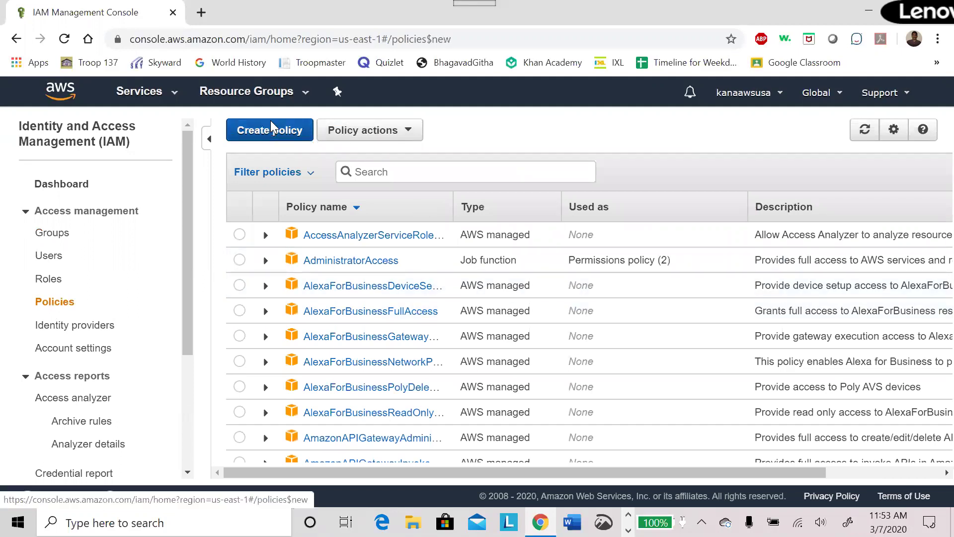
left_click(334, 322)
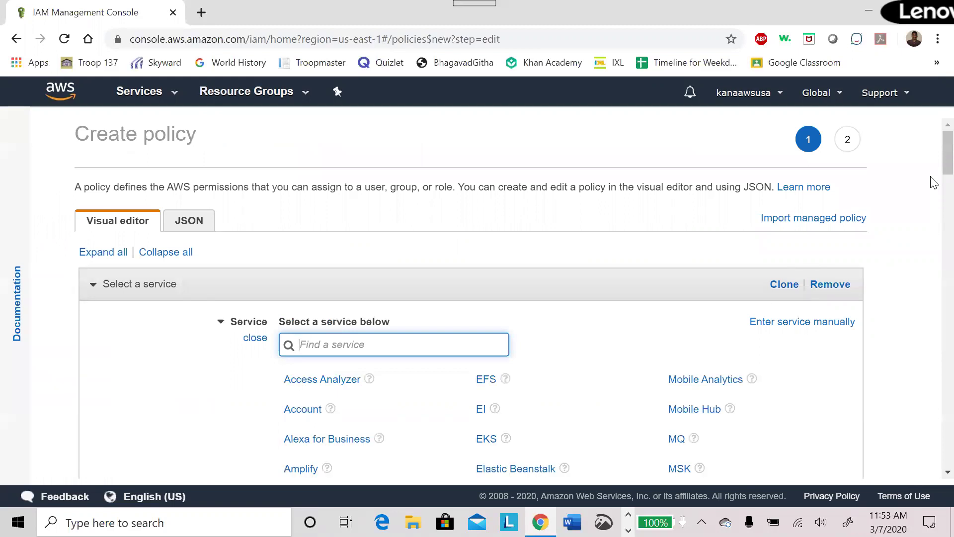
Step: Pick S3 as the policy's service and allow its Read, Write and Permissions management actions
scroll(933, 186, "down", 5)
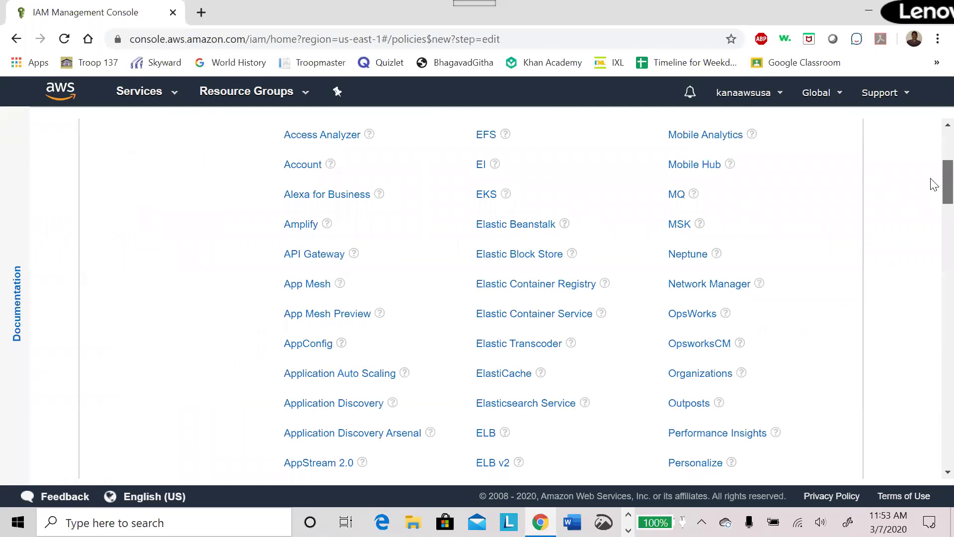
scroll(933, 185, "up", 3)
type("s3")
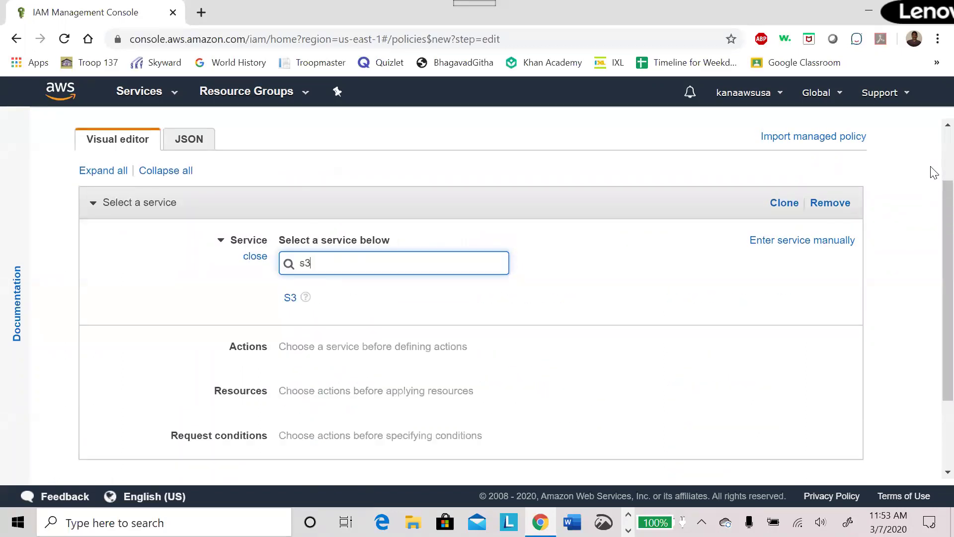
left_click(289, 300)
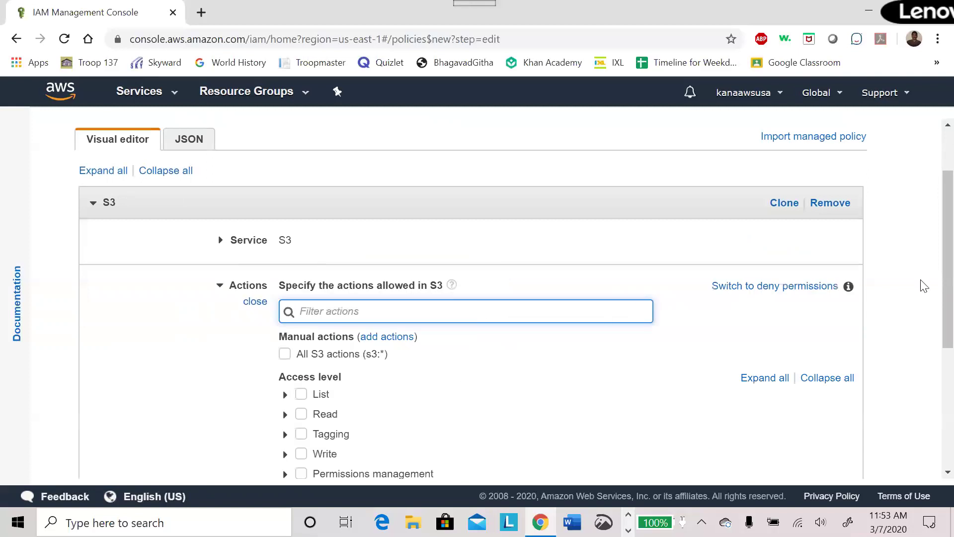
left_click_drag(934, 194, 934, 263)
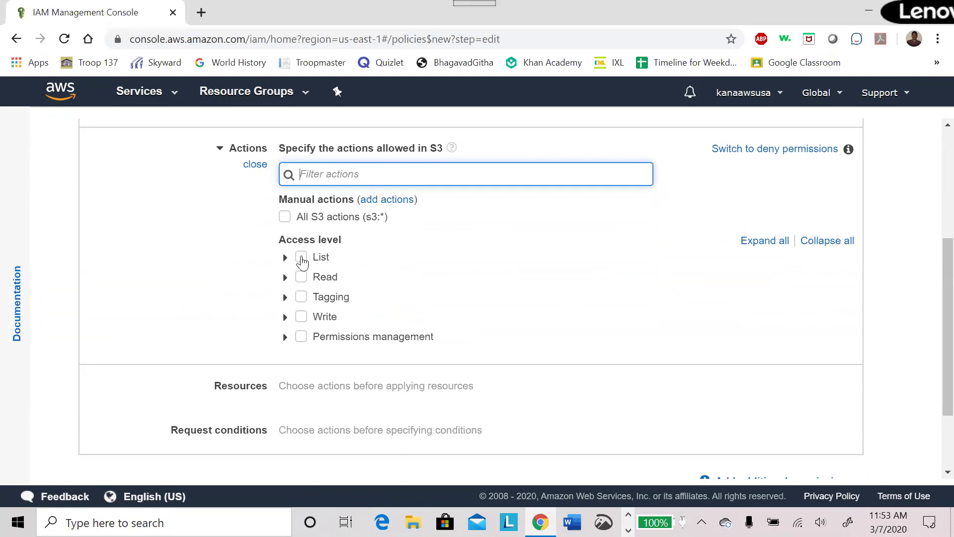
left_click(302, 278)
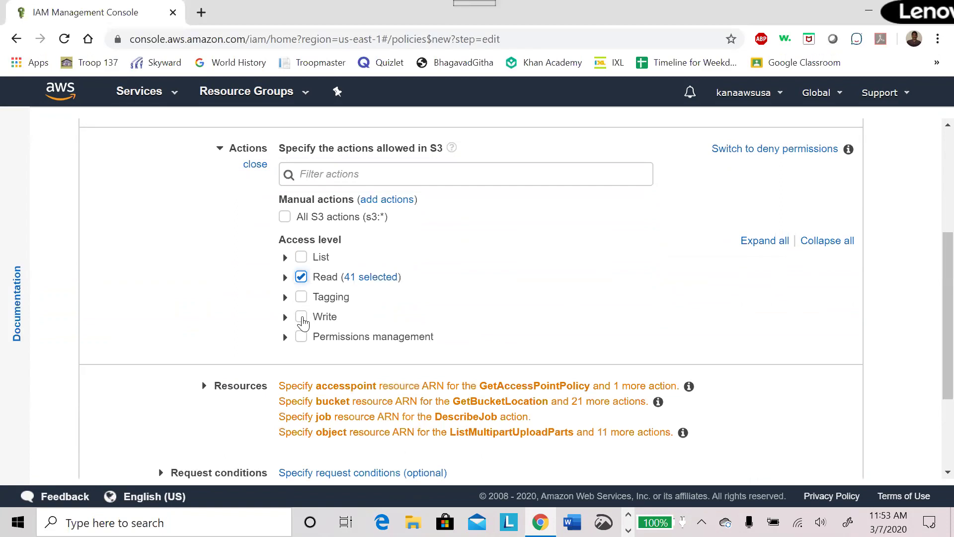
left_click(301, 317)
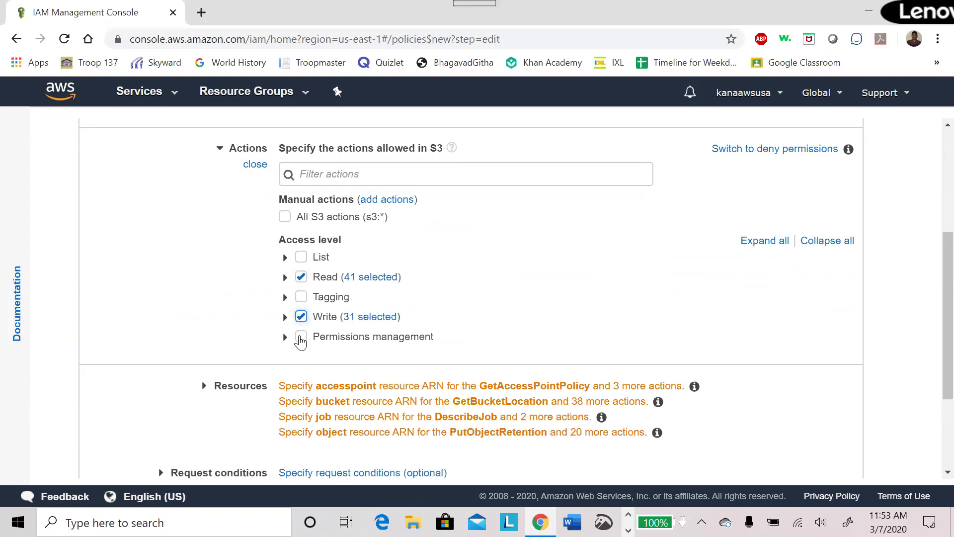
left_click(301, 337)
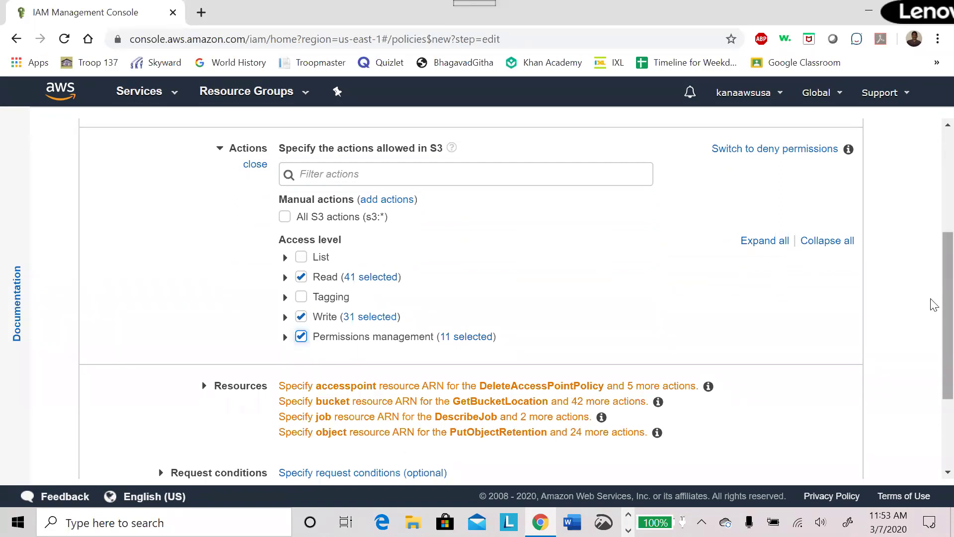
left_click_drag(932, 301, 929, 380)
left_click(829, 431)
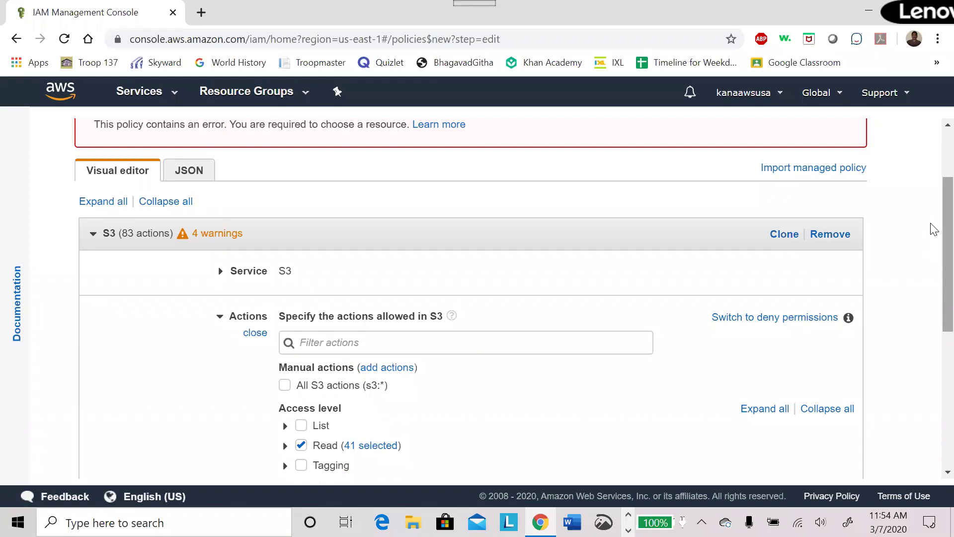
Step: Add S3 List and Tagging actions, bringing the policy to 92 actions, and retry review
scroll(934, 173, "up", 3)
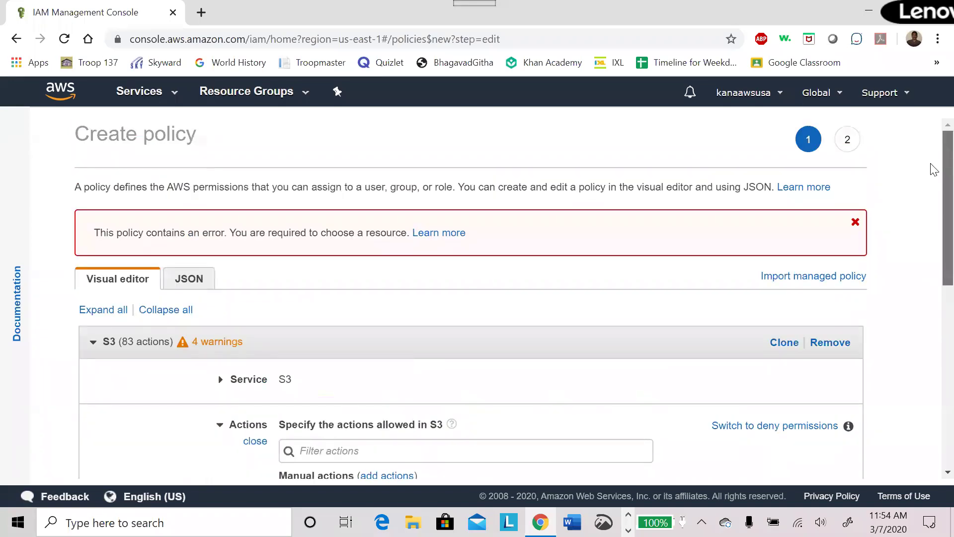
scroll(933, 199, "down", 6)
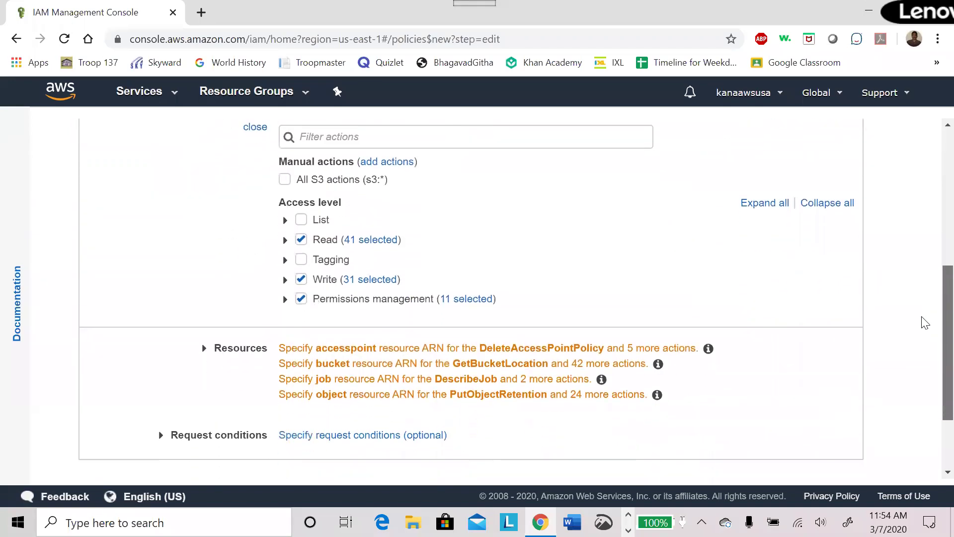
scroll(925, 322, "down", 2)
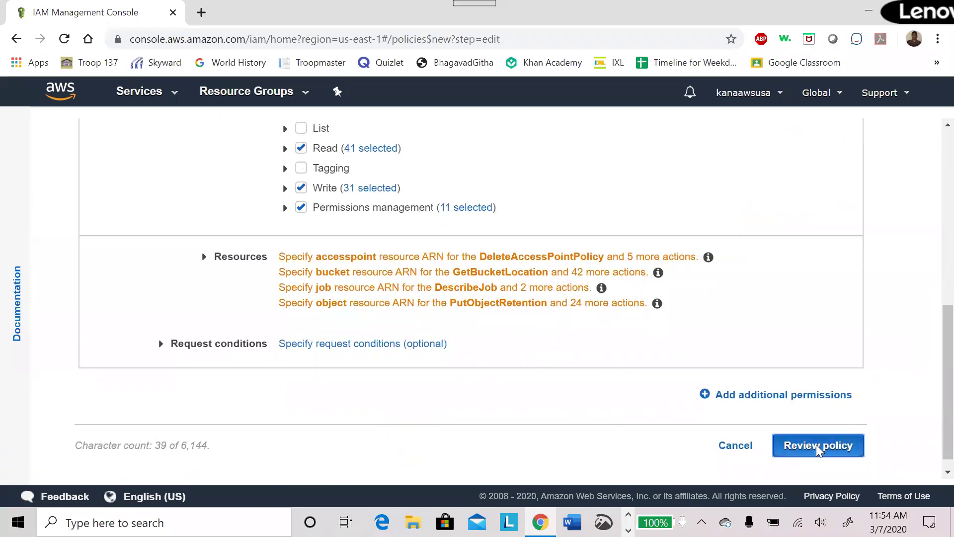
left_click(818, 446)
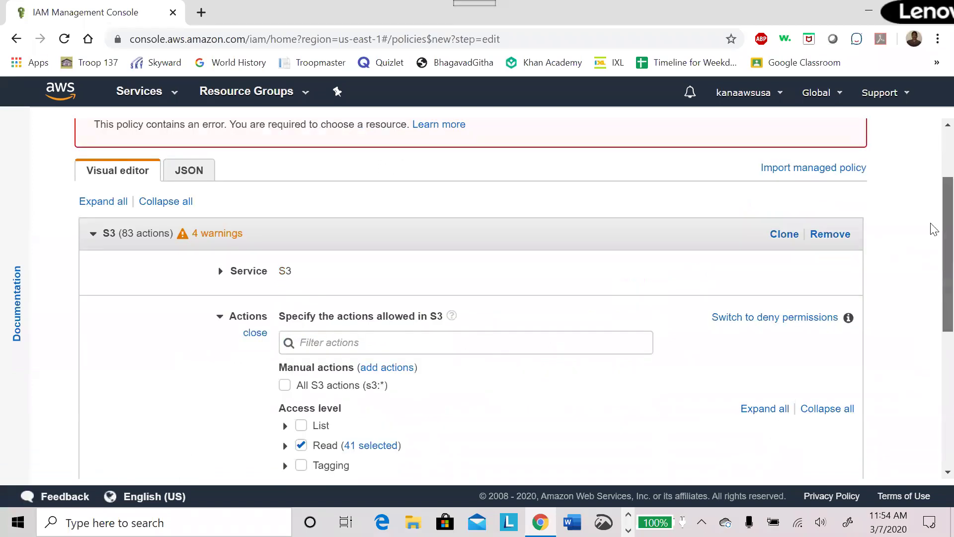
scroll(934, 226, "down", 2)
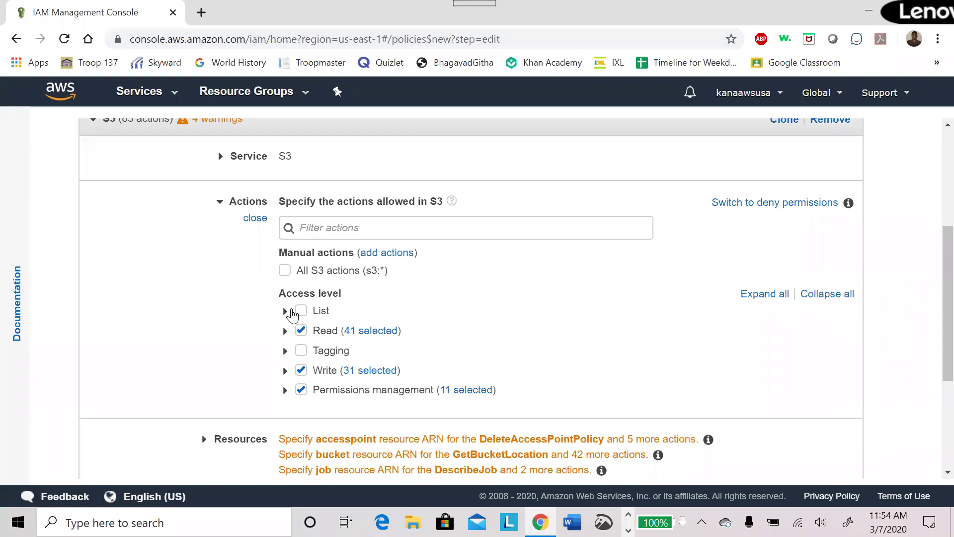
left_click(301, 311)
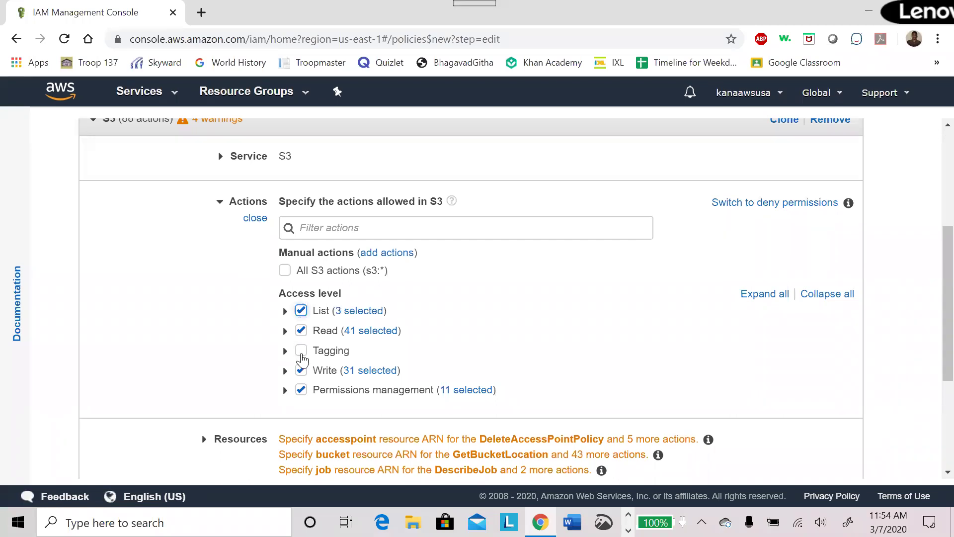
left_click(301, 350)
scroll(934, 319, "down", 3)
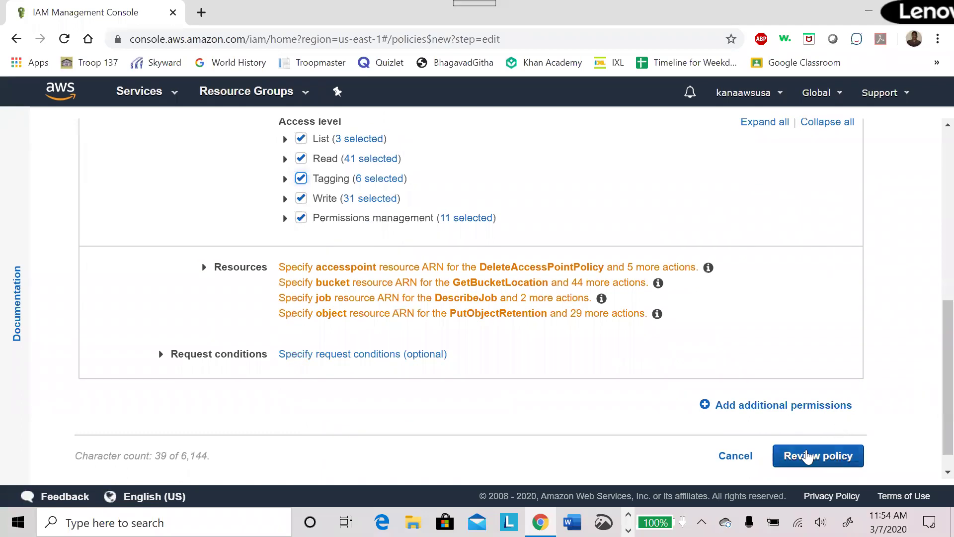
left_click(804, 454)
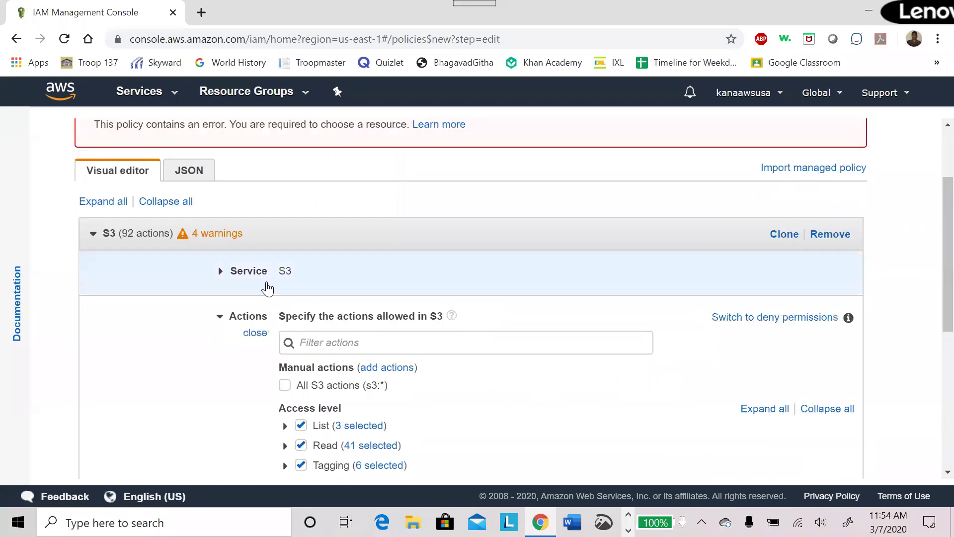
Step: Collapse and re-expand the S3 permissions block to inspect the resource error
left_click(213, 232)
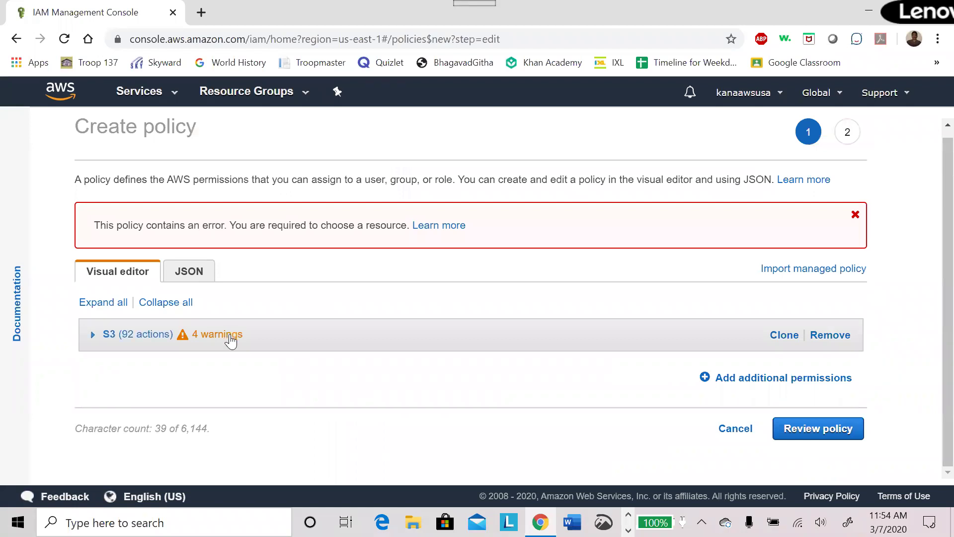
left_click(230, 336)
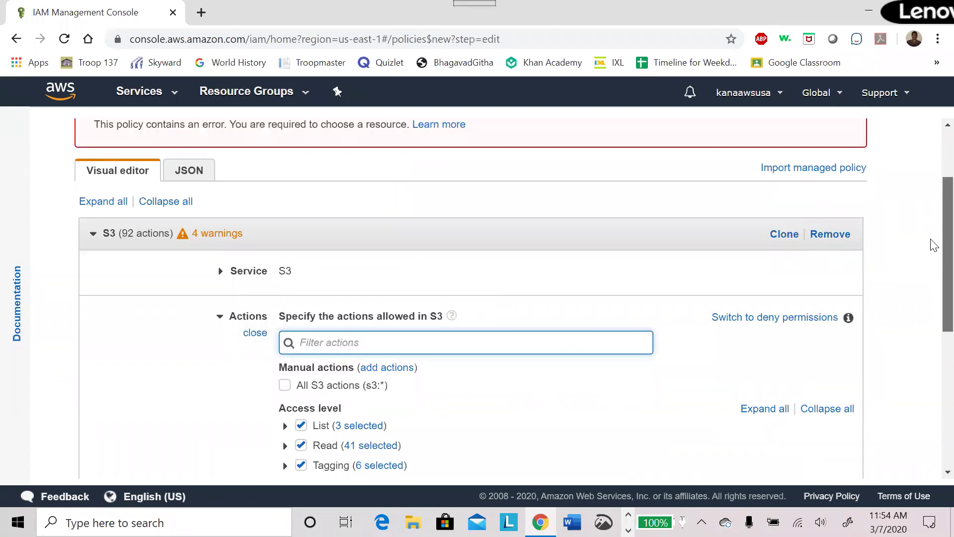
scroll(930, 267, "down", 3)
scroll(928, 308, "down", 1)
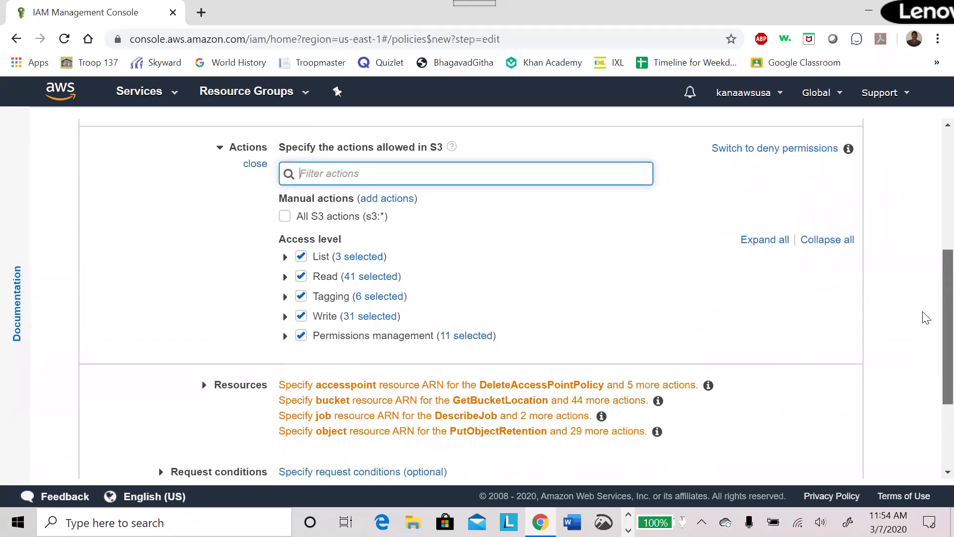
scroll(926, 318, "up", 5)
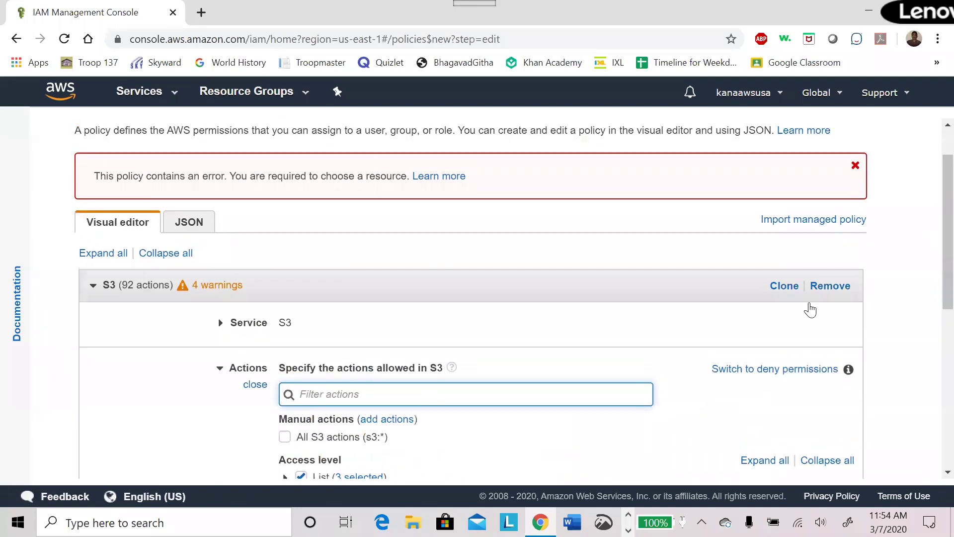
Step: Switch the S3 statement to deny permissions, retry review, and dismiss the error
left_click(759, 373)
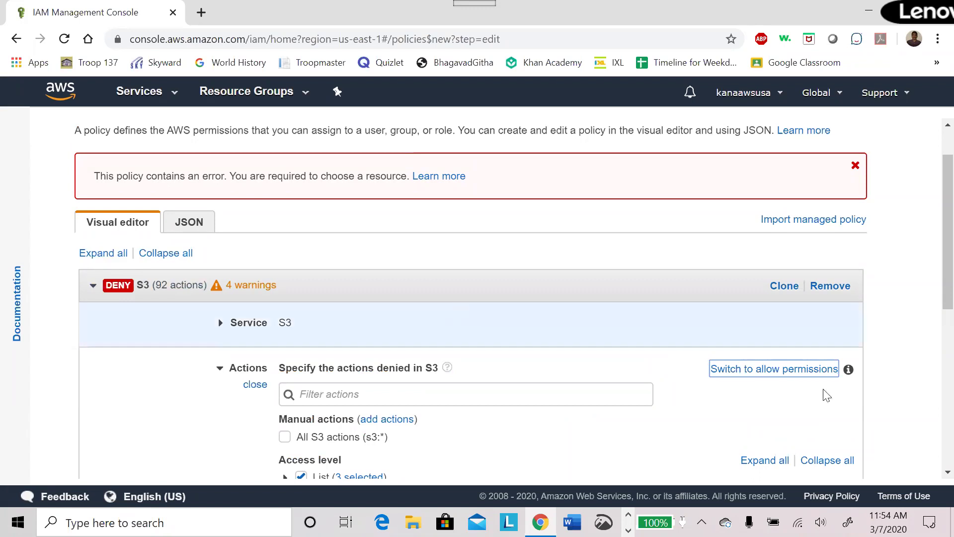
scroll(933, 418, "down", 6)
left_click(834, 469)
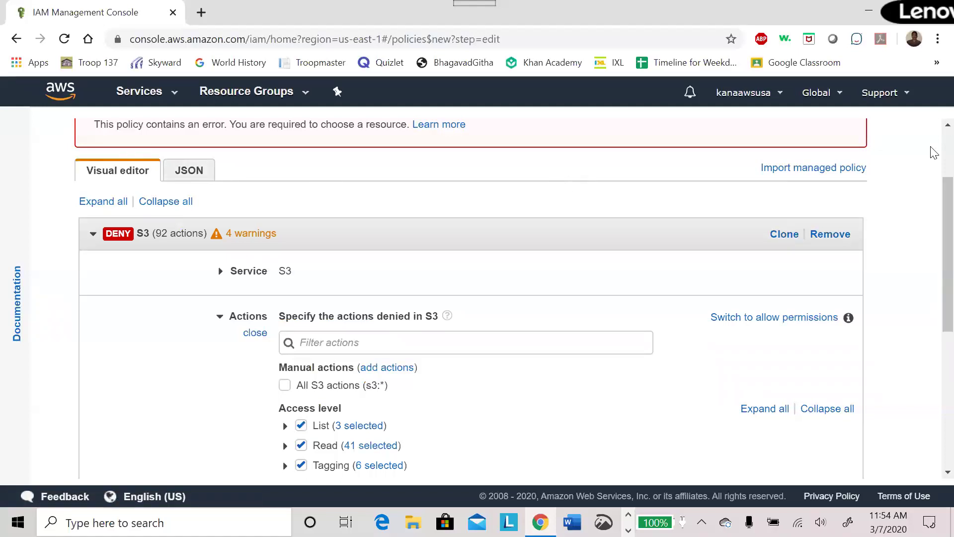
scroll(932, 169, "up", 2)
left_click(855, 223)
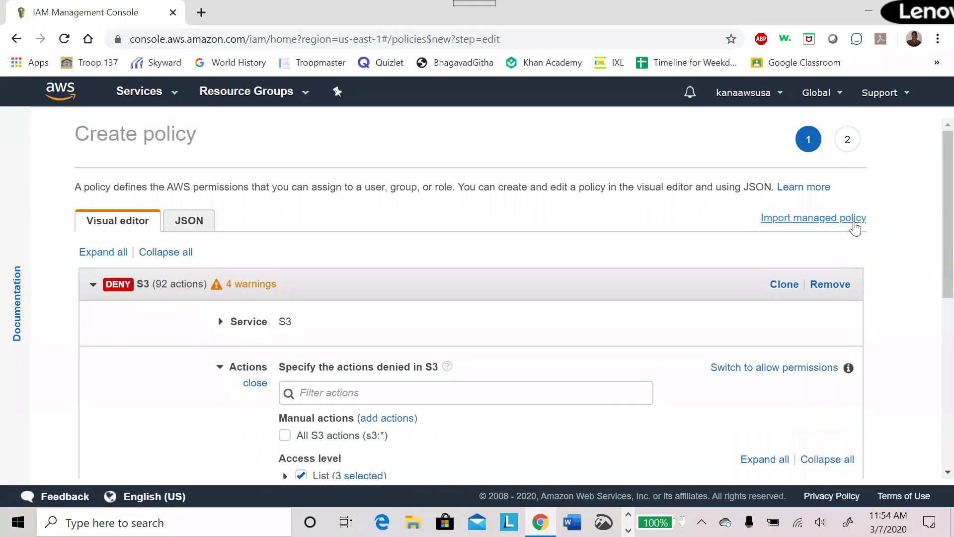
Step: Go back to the Policies list and begin a fresh policy
left_click(16, 40)
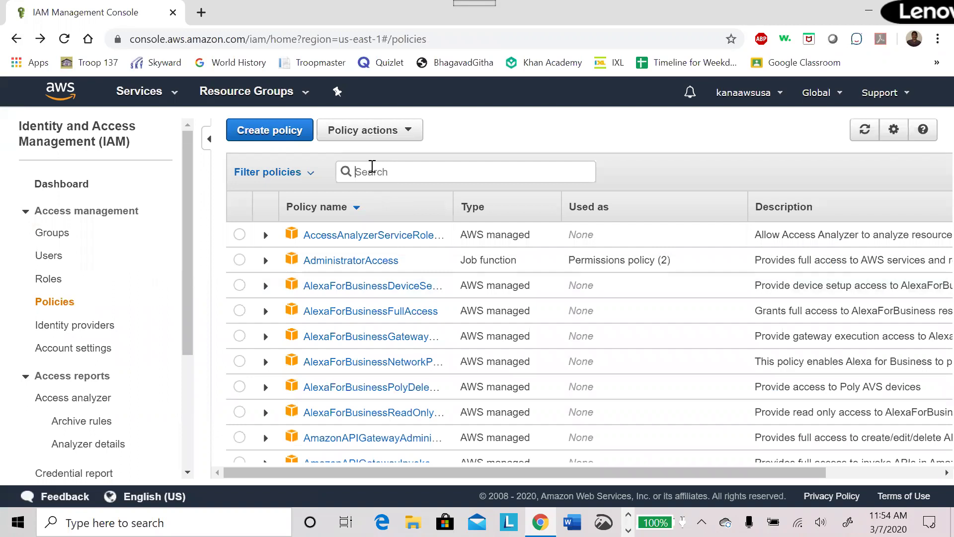
left_click(239, 259)
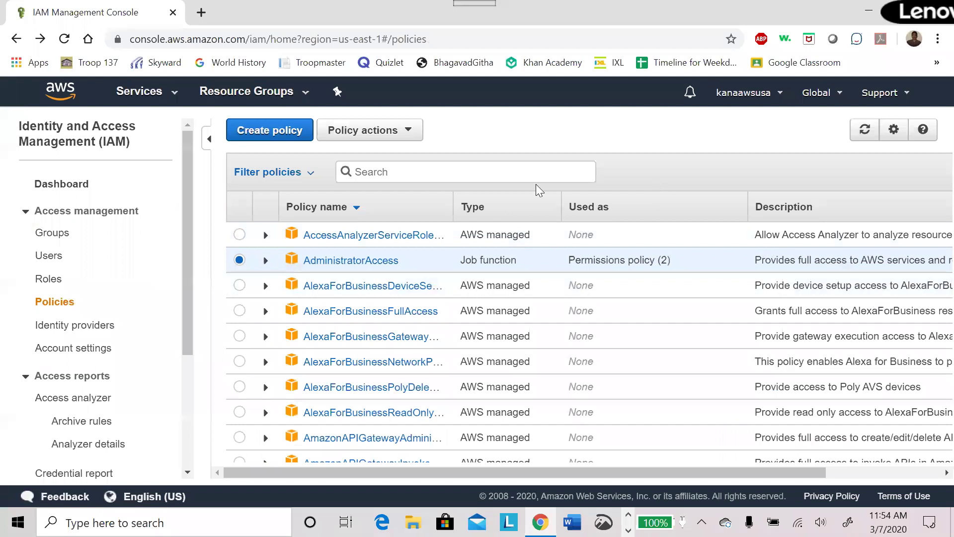
left_click(279, 133)
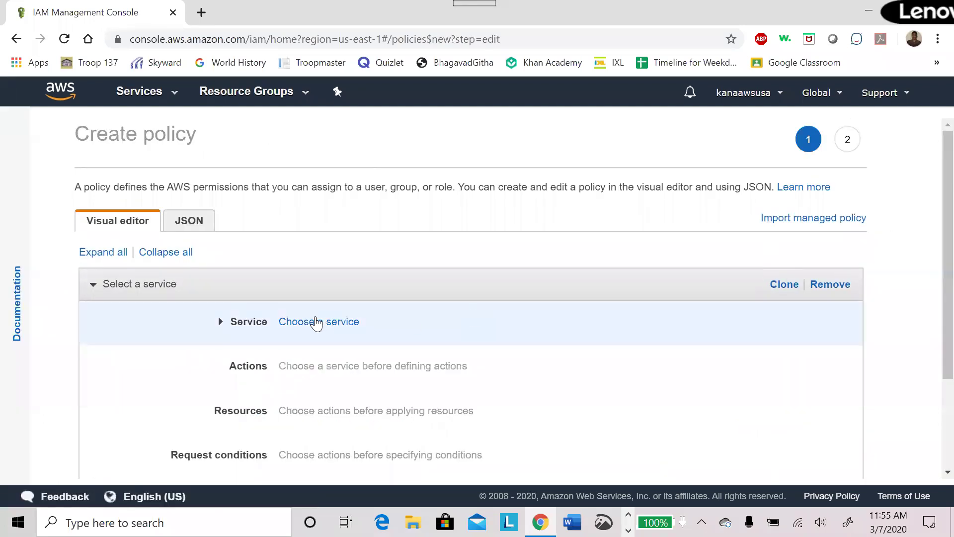
Step: Set the draft policy's service to IAM with all actions (iam:*) allowed and try reviewing it
left_click(317, 322)
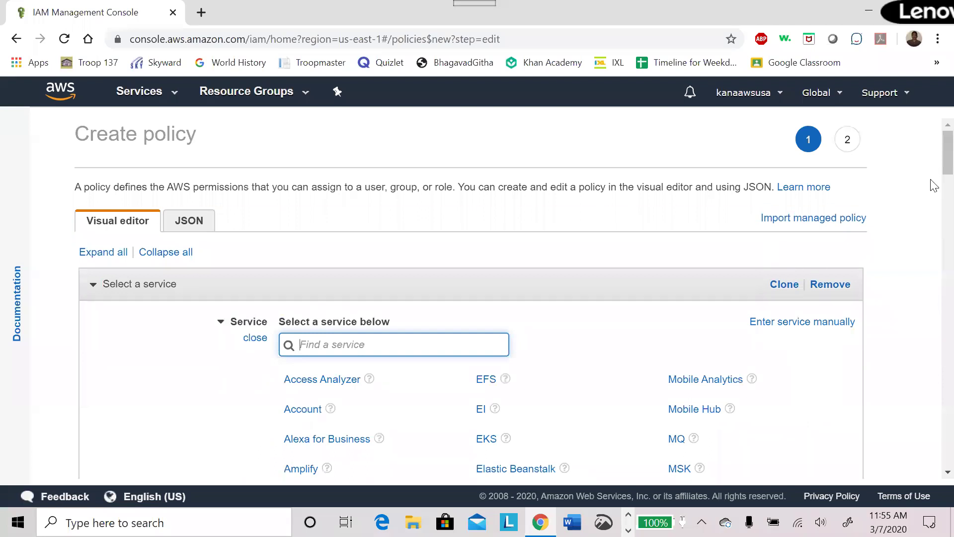
scroll(933, 201, "down", 5)
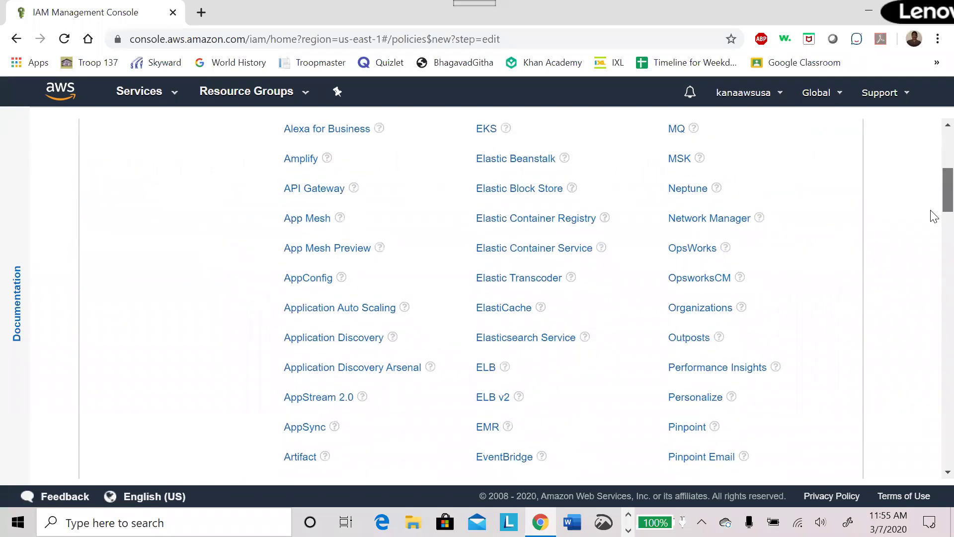
scroll(933, 217, "down", 4)
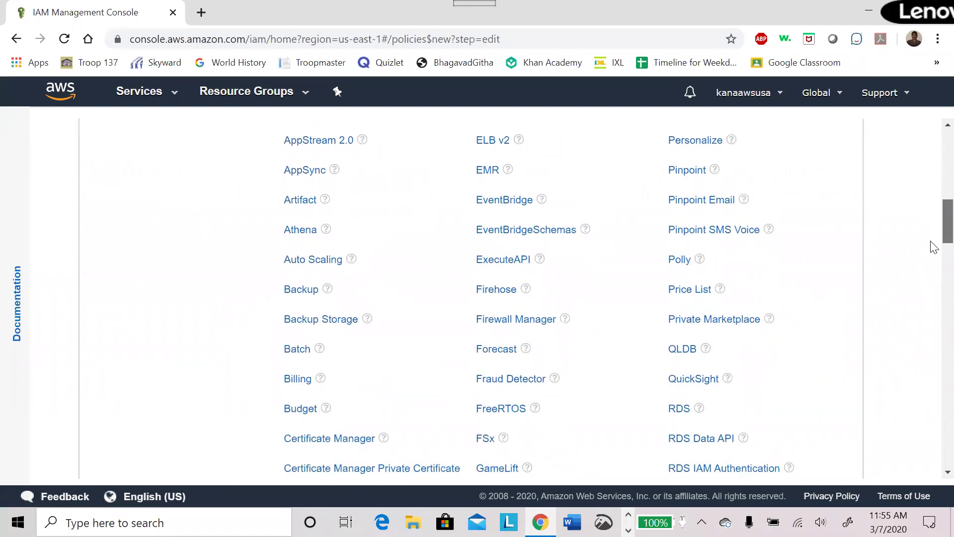
scroll(934, 246, "down", 3)
scroll(933, 268, "down", 4)
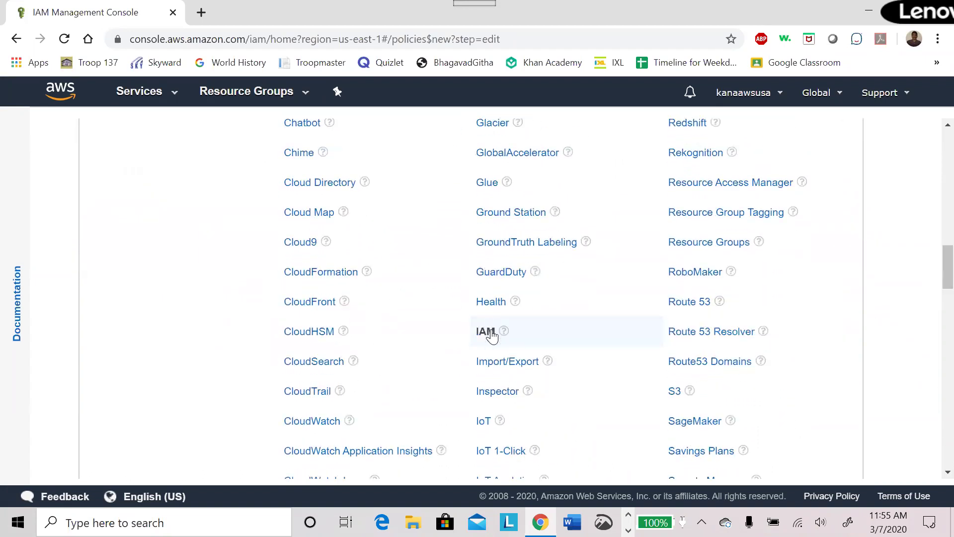
left_click(491, 334)
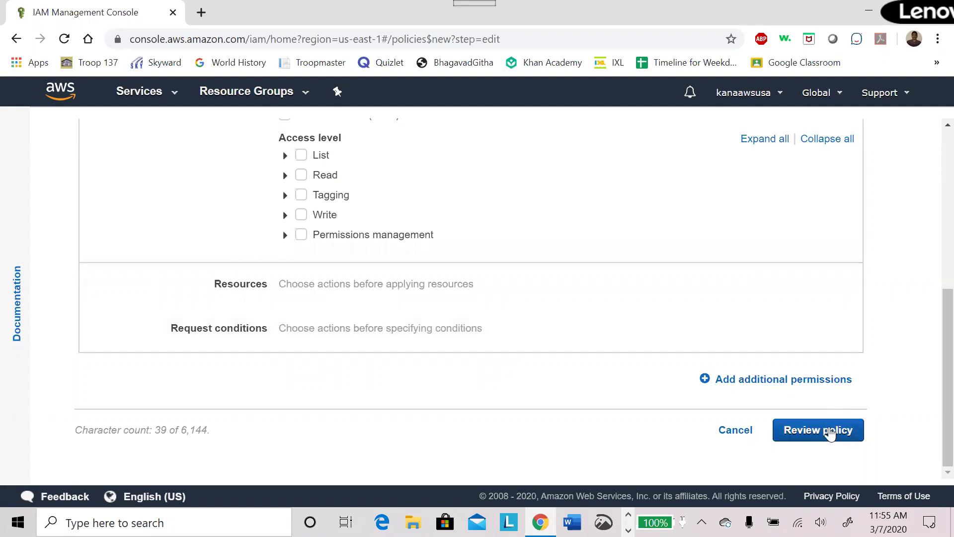
left_click(829, 431)
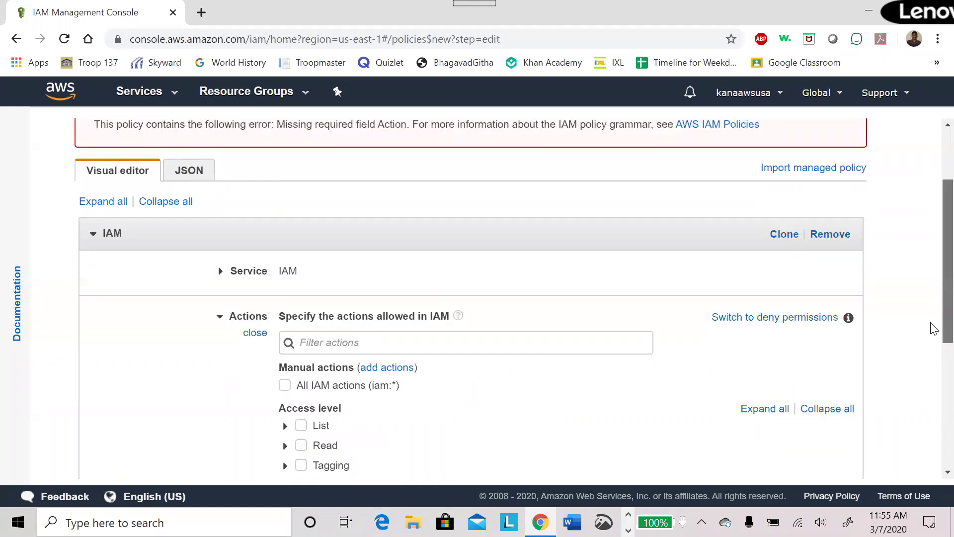
scroll(933, 368, "down", 3)
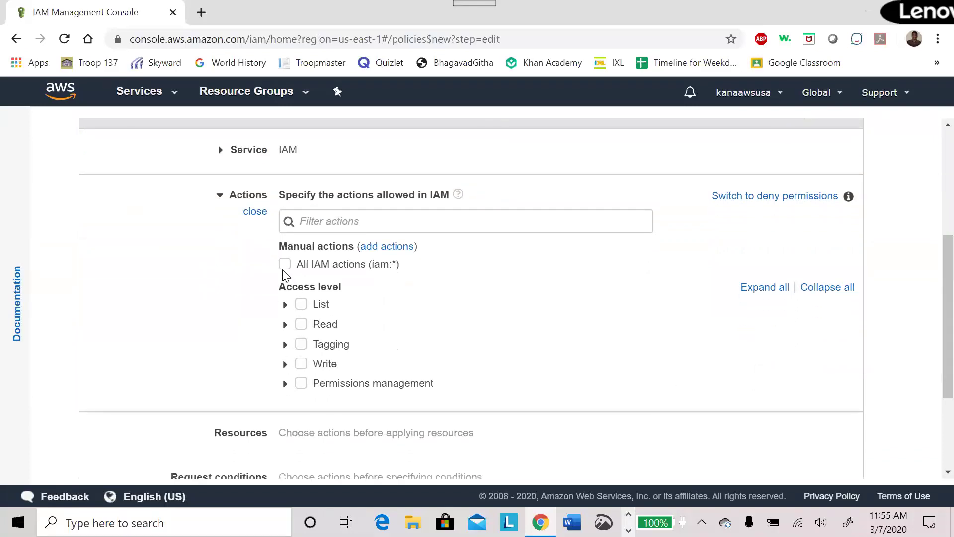
left_click(284, 264)
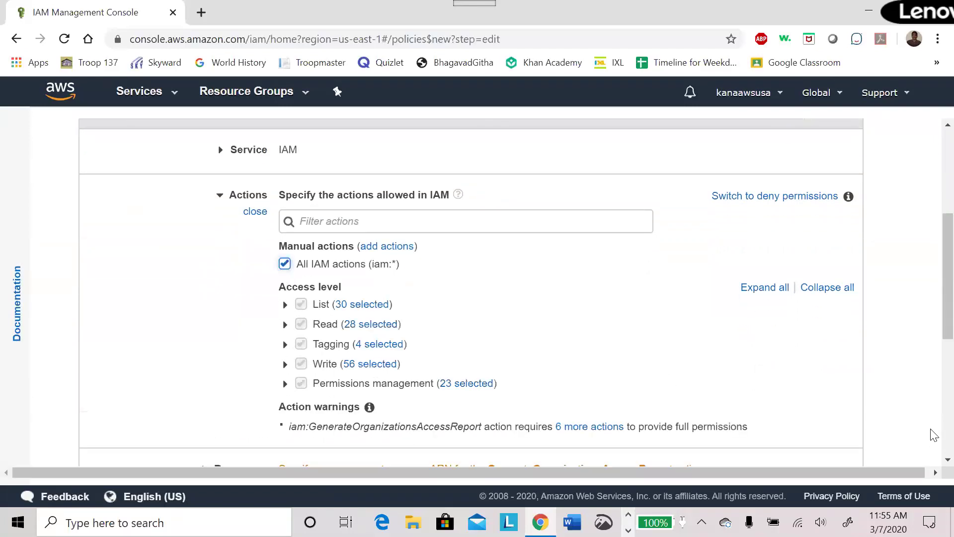
scroll(933, 434, "down", 6)
left_click(815, 432)
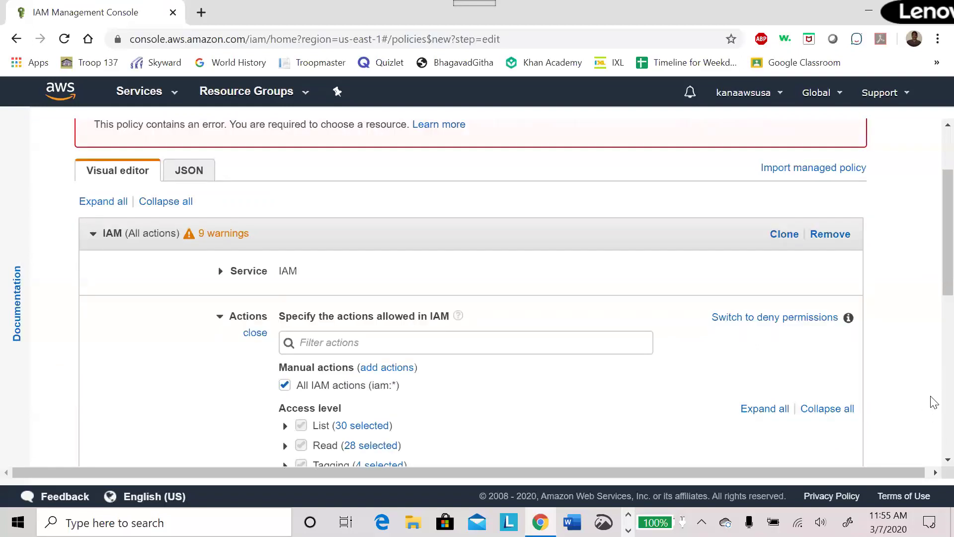
Step: Look over the required-resource error, then leave the editor for the Policies list
scroll(933, 402, "down", 5)
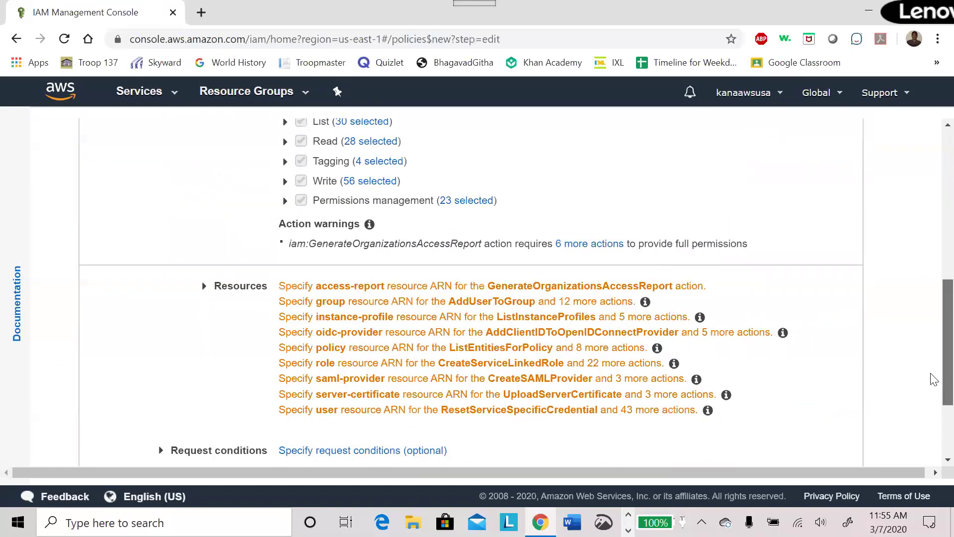
scroll(933, 390, "down", 1)
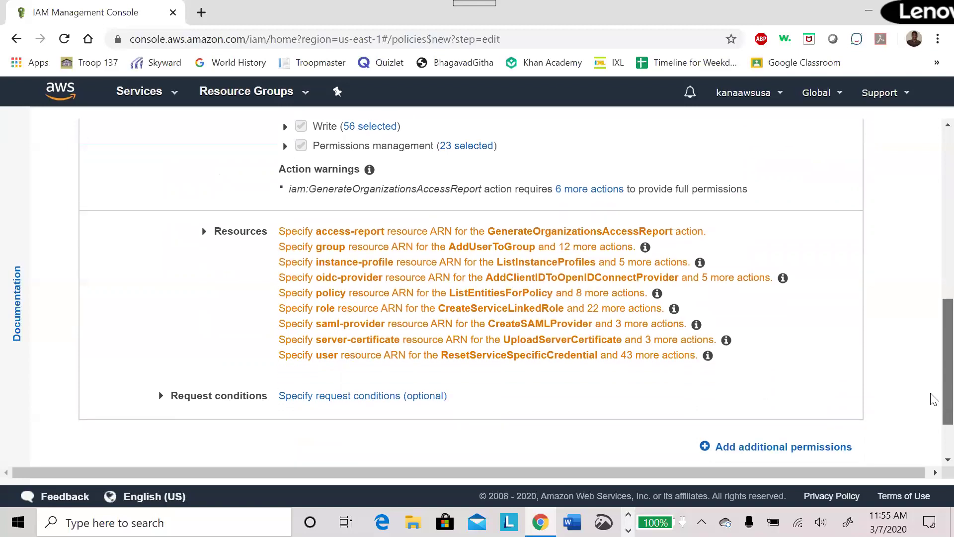
scroll(933, 398, "up", 1)
scroll(933, 344, "up", 4)
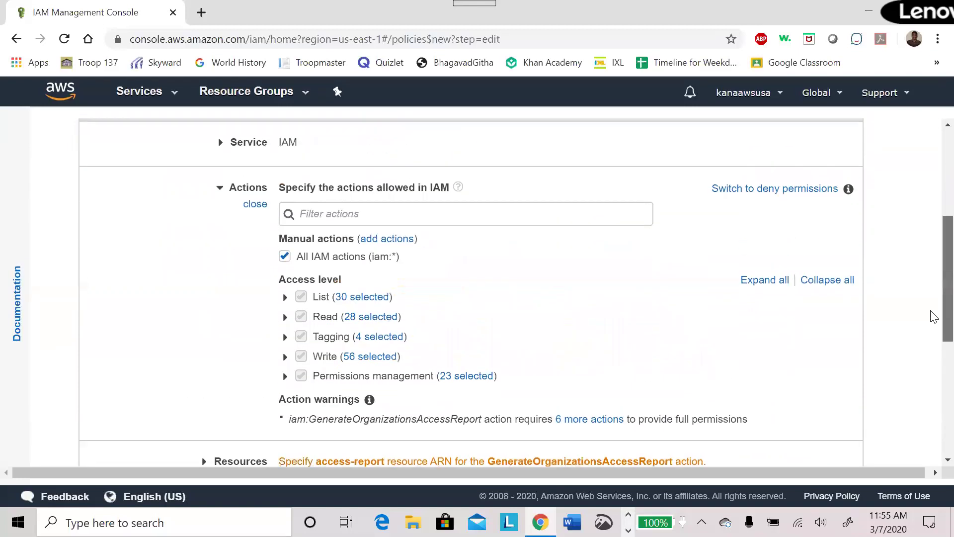
scroll(933, 315, "up", 1)
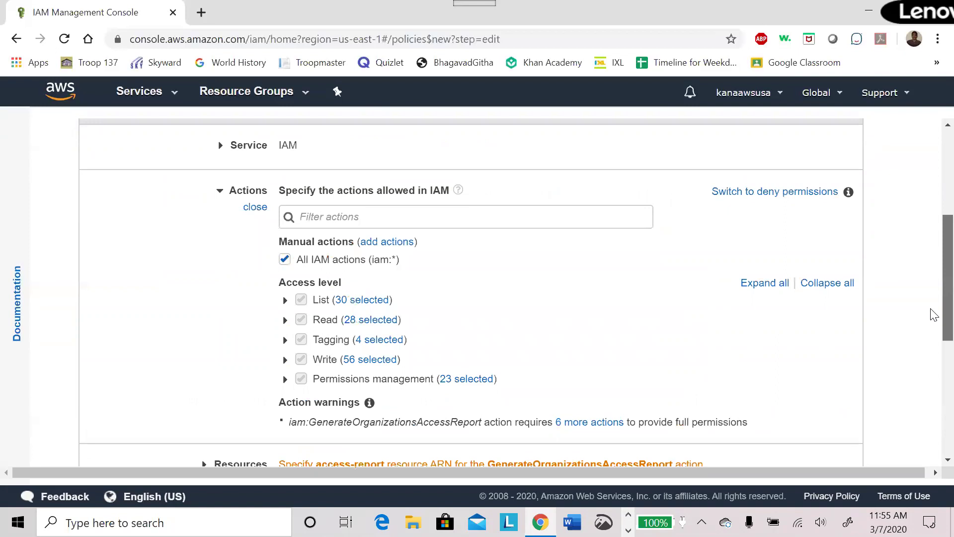
scroll(933, 313, "up", 1)
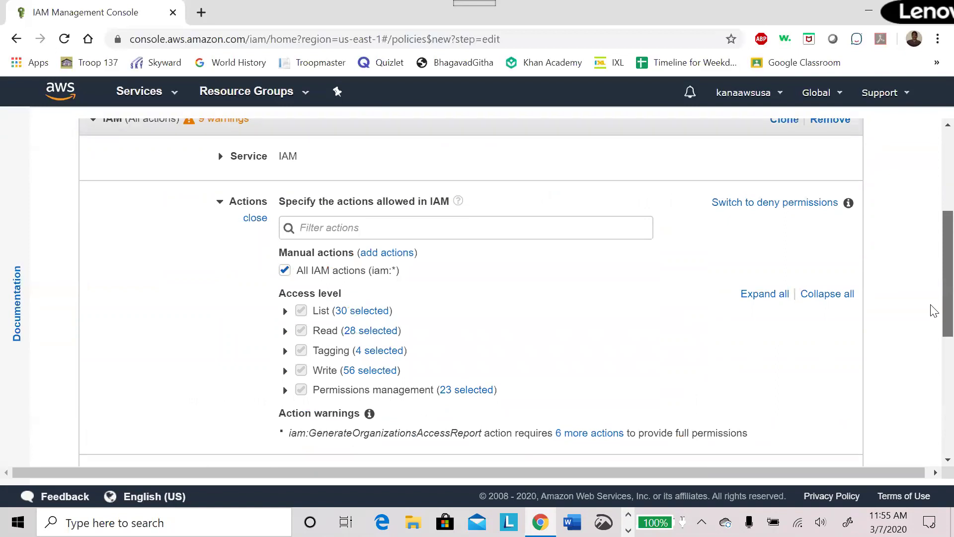
scroll(933, 308, "up", 2)
scroll(931, 270, "up", 1)
scroll(932, 426, "down", 10)
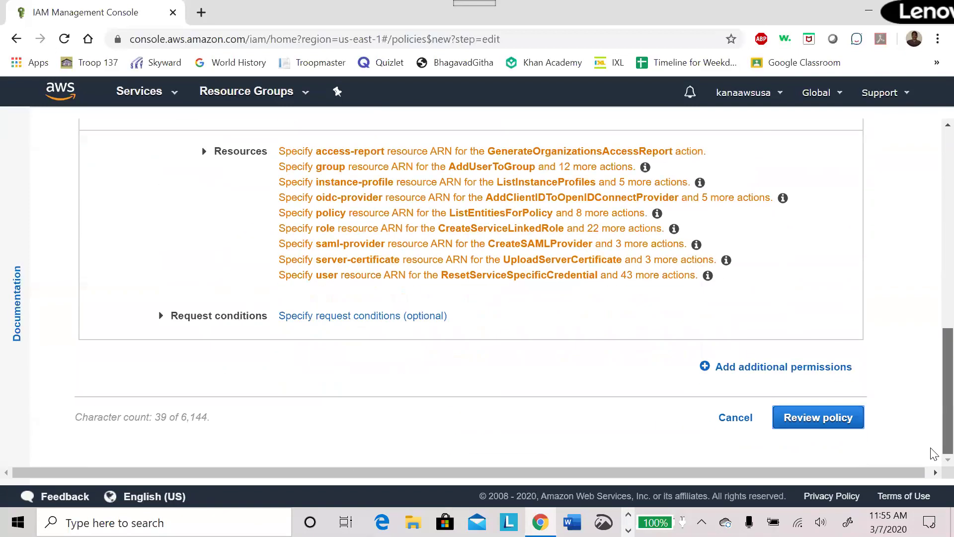
scroll(933, 412, "up", 2)
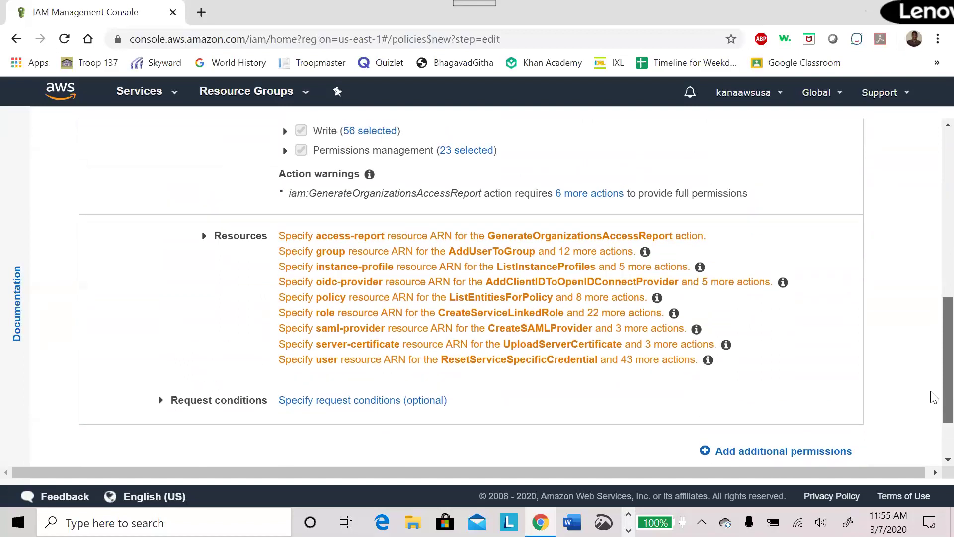
scroll(933, 397, "up", 8)
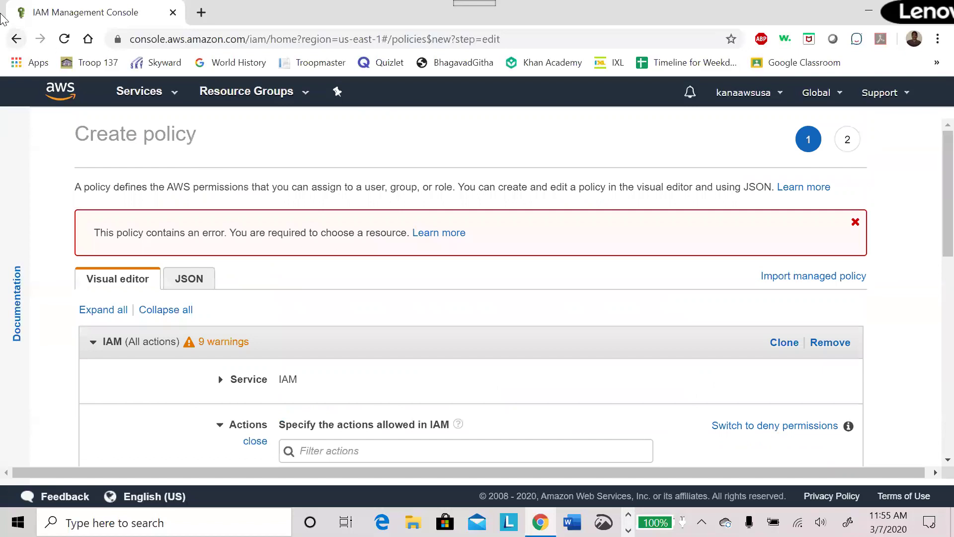
left_click(16, 39)
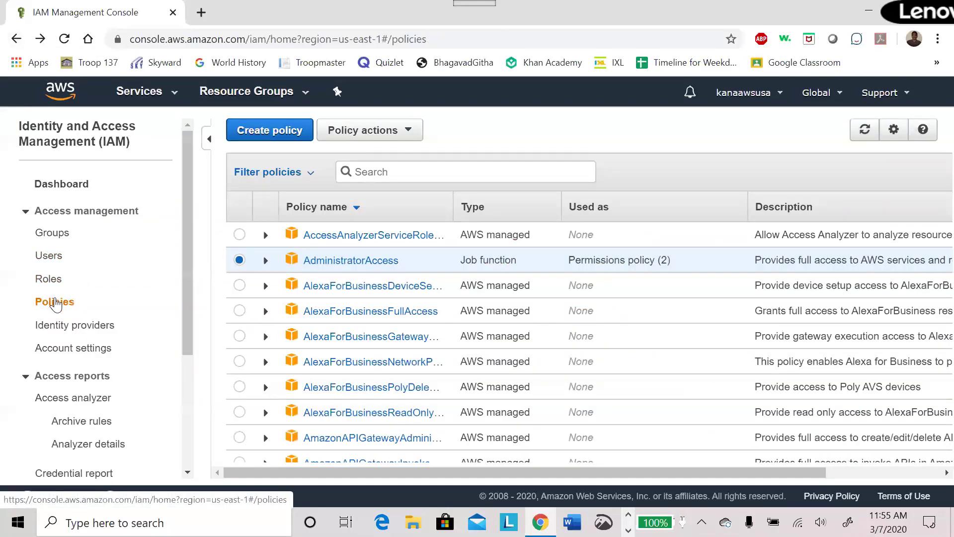
Step: Go from the IAM dashboard to Customer Managed Policies and start a new blank policy
left_click(73, 188)
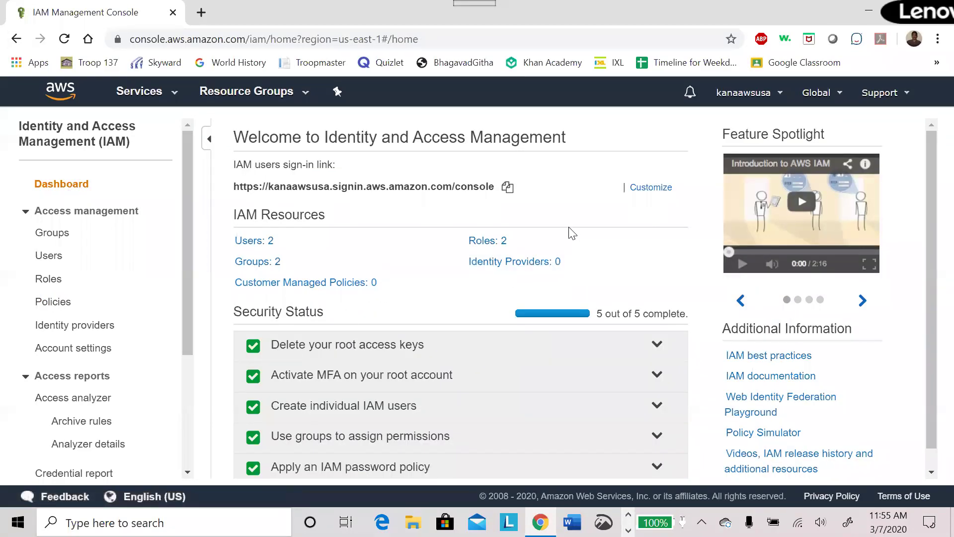
left_click(349, 292)
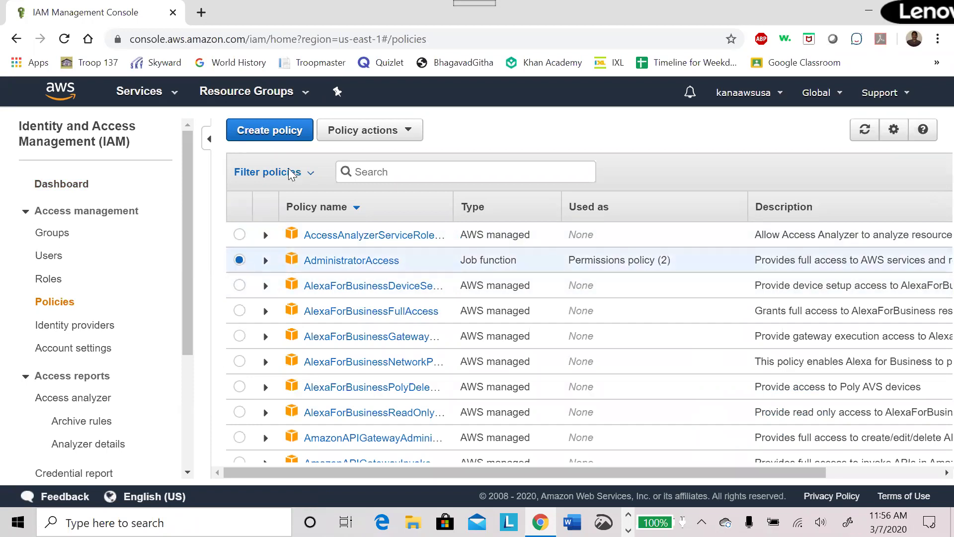
left_click(276, 129)
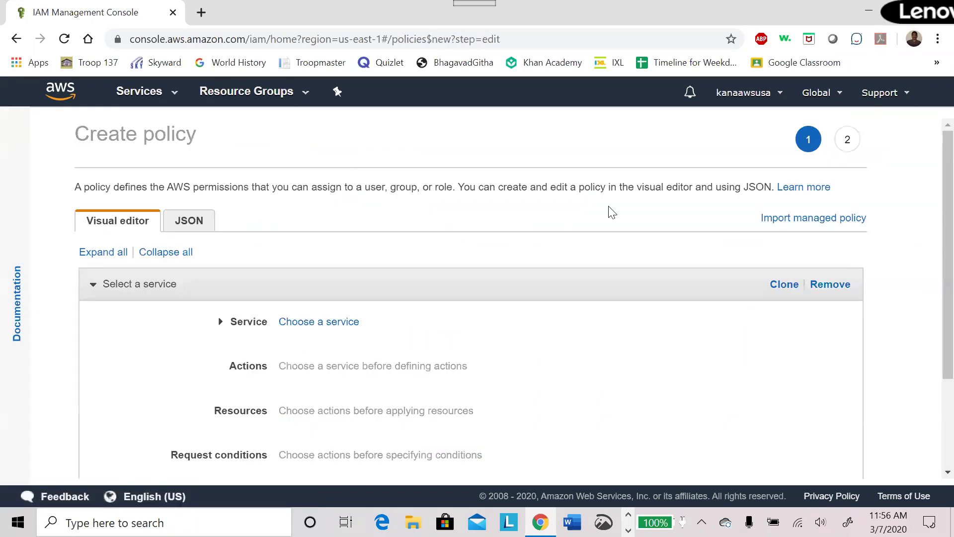
Step: Add a second permission statement, then remove it so one empty statement remains
scroll(931, 293, "down", 3)
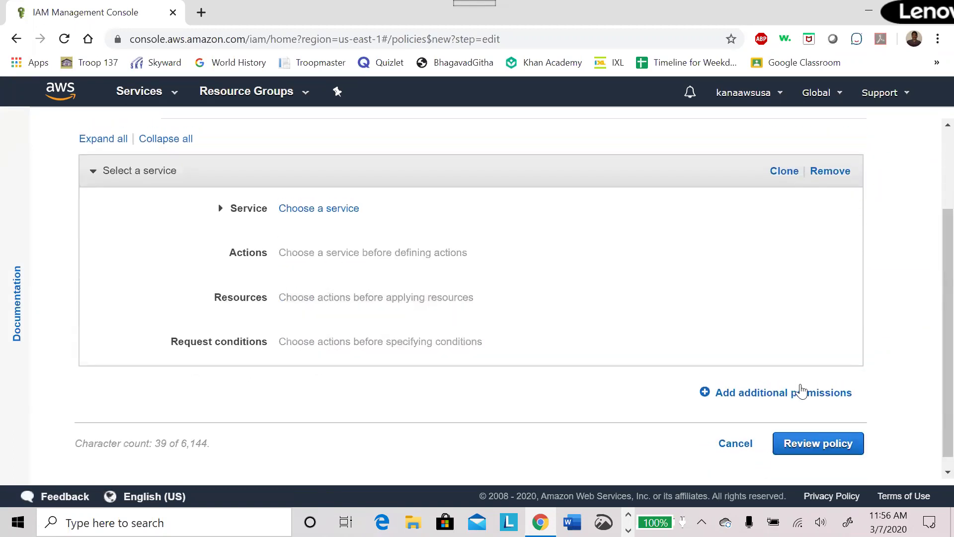
left_click(799, 393)
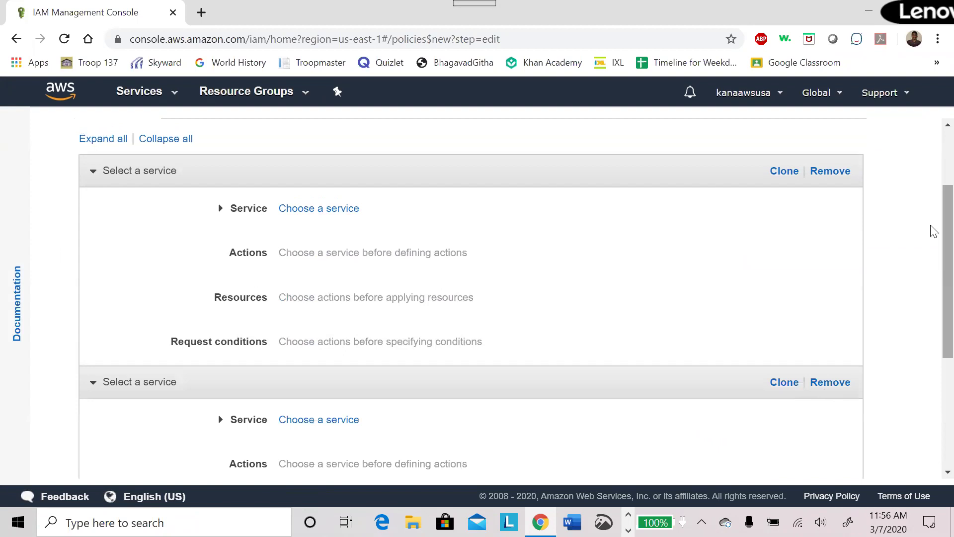
scroll(925, 318, "down", 5)
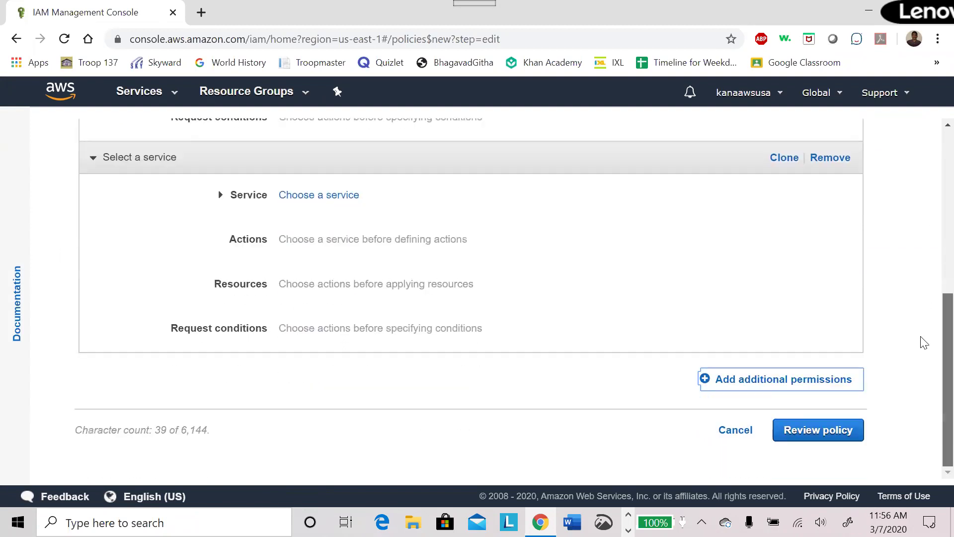
scroll(921, 249, "up", 10)
scroll(915, 298, "down", 5)
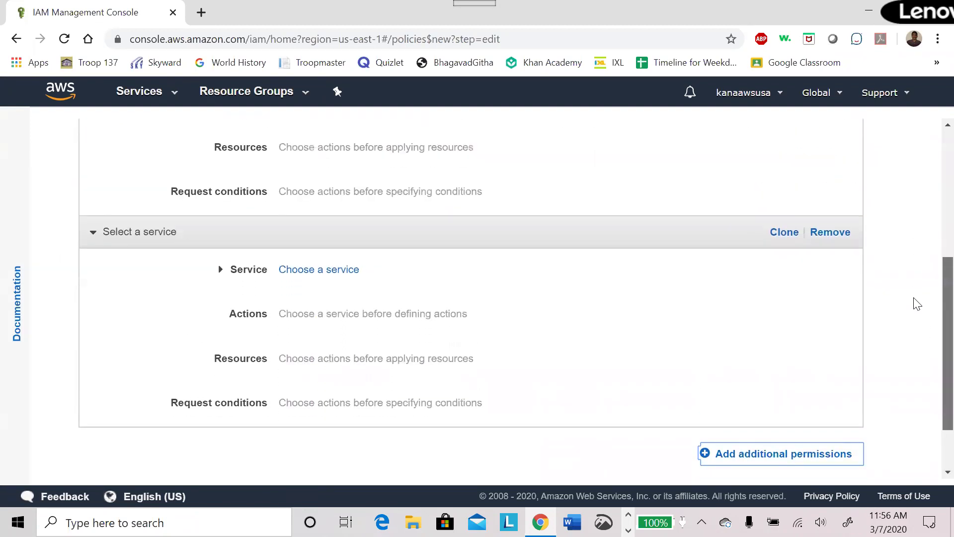
left_click(828, 248)
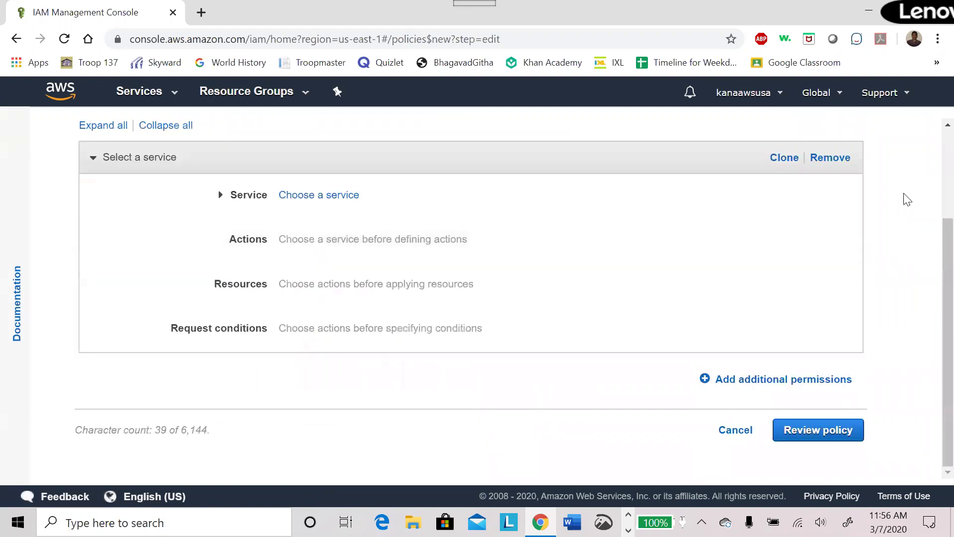
Step: Bring up the statement's service chooser and the full AWS Services menu
scroll(934, 174, "up", 3)
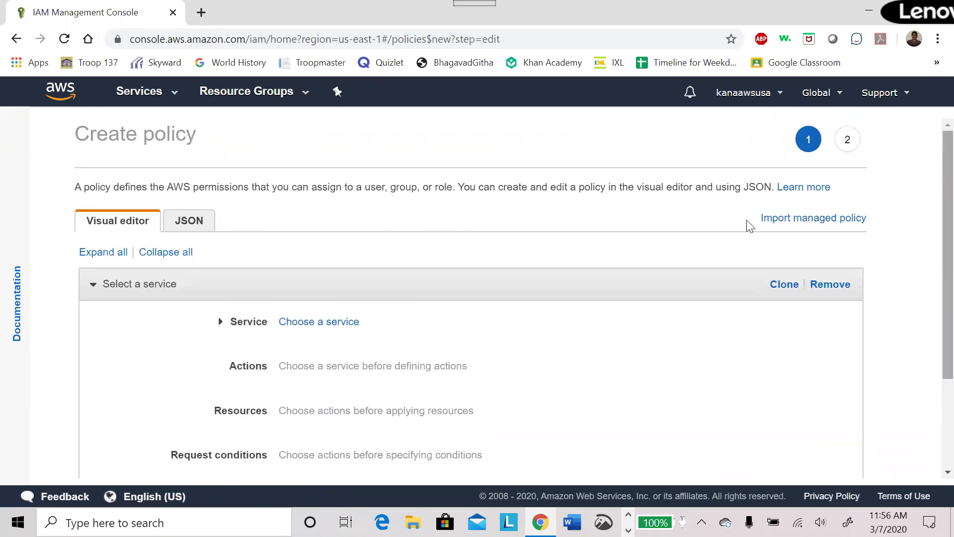
left_click(333, 327)
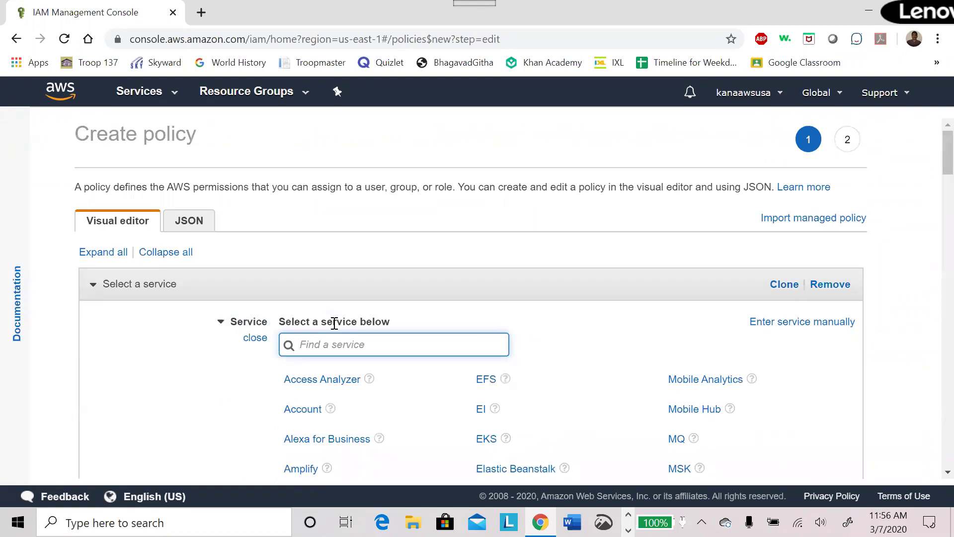
scroll(931, 202, "down", 15)
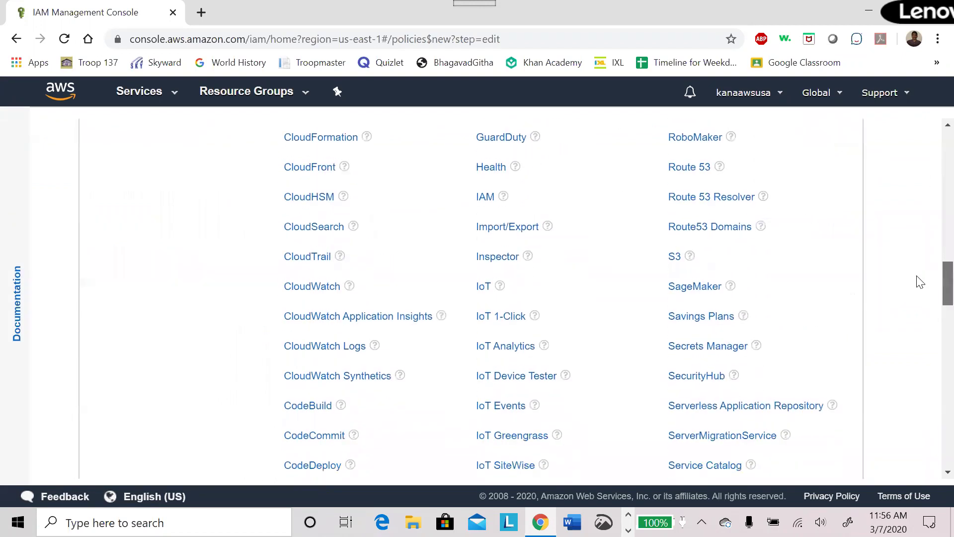
scroll(919, 351, "down", 10)
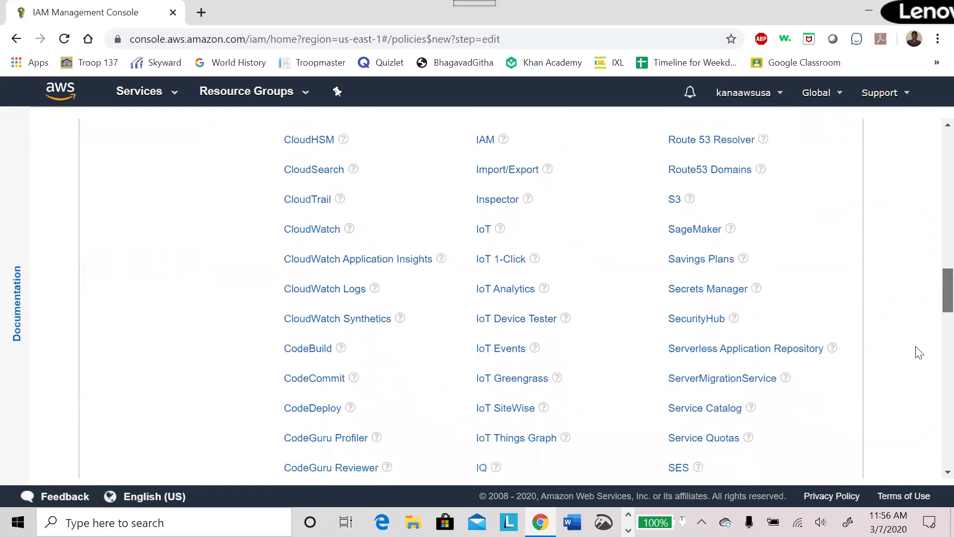
scroll(927, 383, "down", 10)
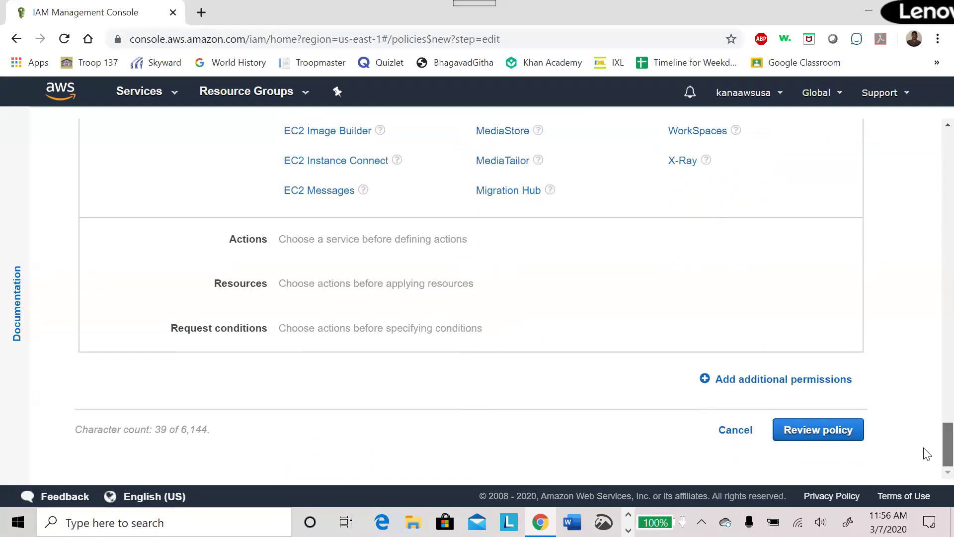
scroll(931, 248, "up", 20)
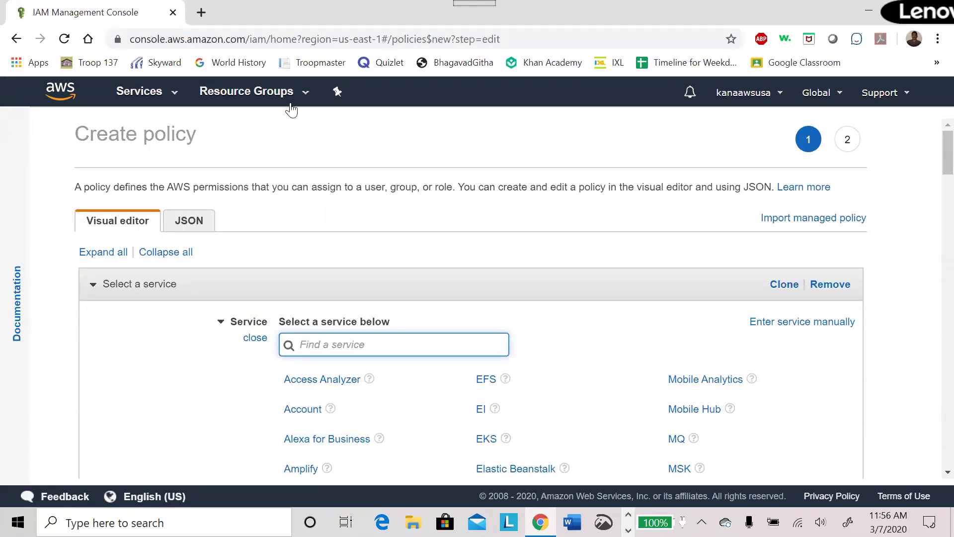
left_click(139, 90)
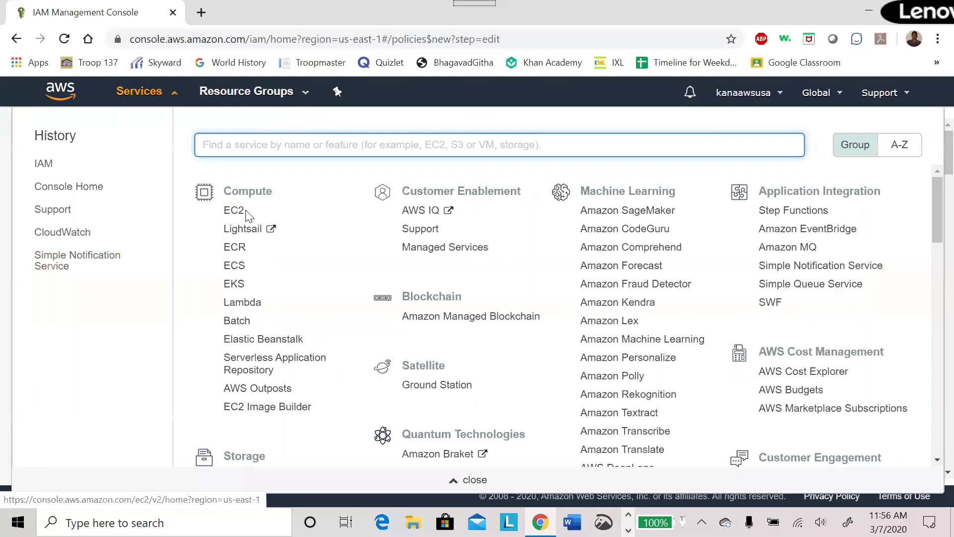
Step: Show the IAM dashboard's resource counts (2 users, 2 groups) and Security Status sections
left_click(44, 165)
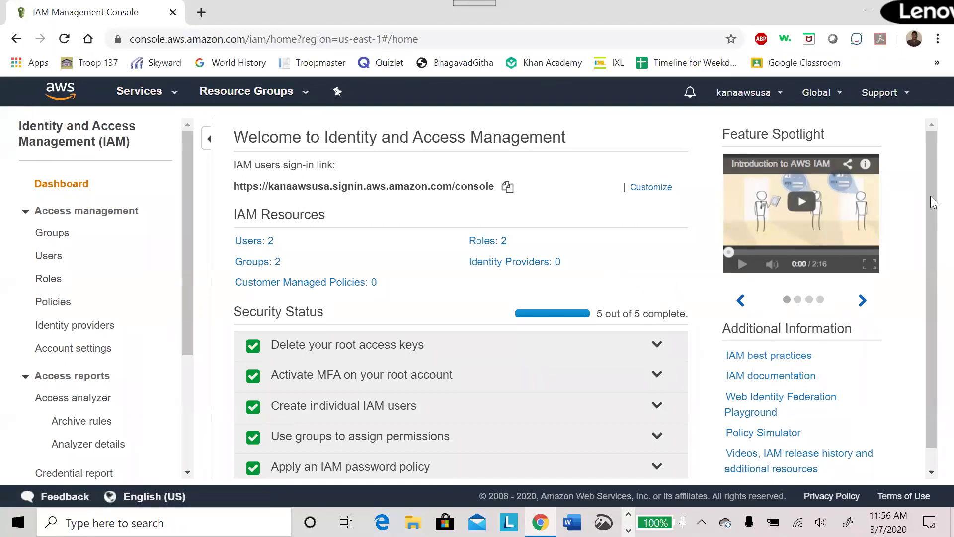
scroll(926, 192, "down", 1)
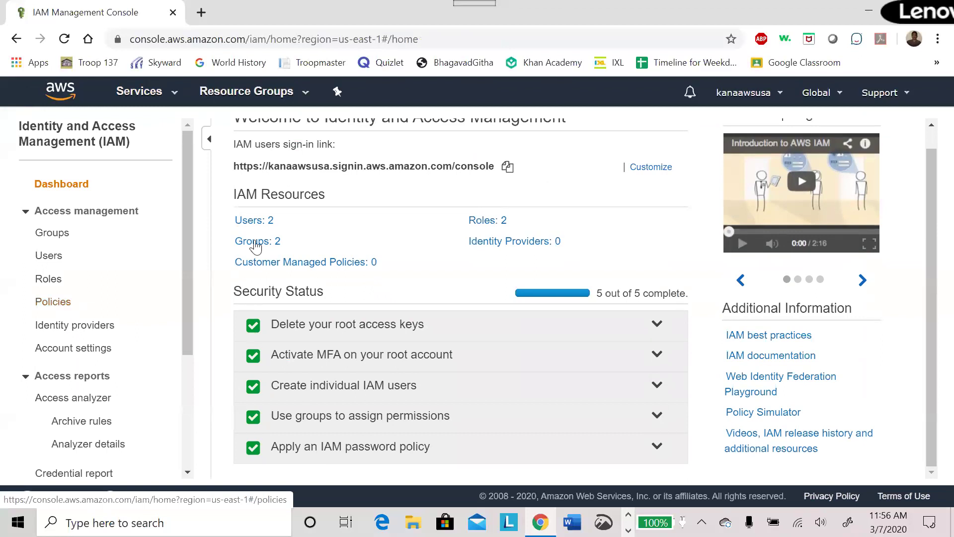
Step: Inspect iamuser2's security credentials and console password settings unchanged, then go to Policies
left_click(254, 220)
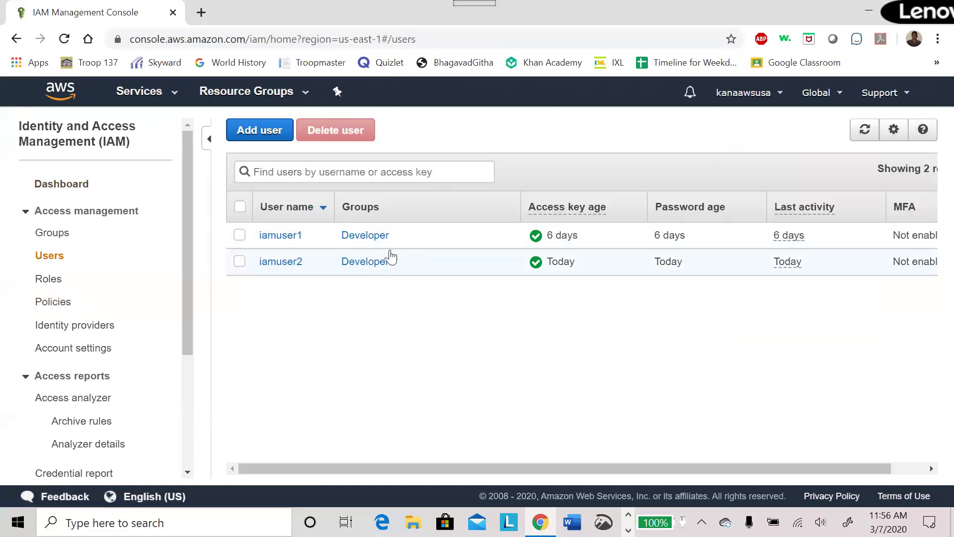
left_click(282, 262)
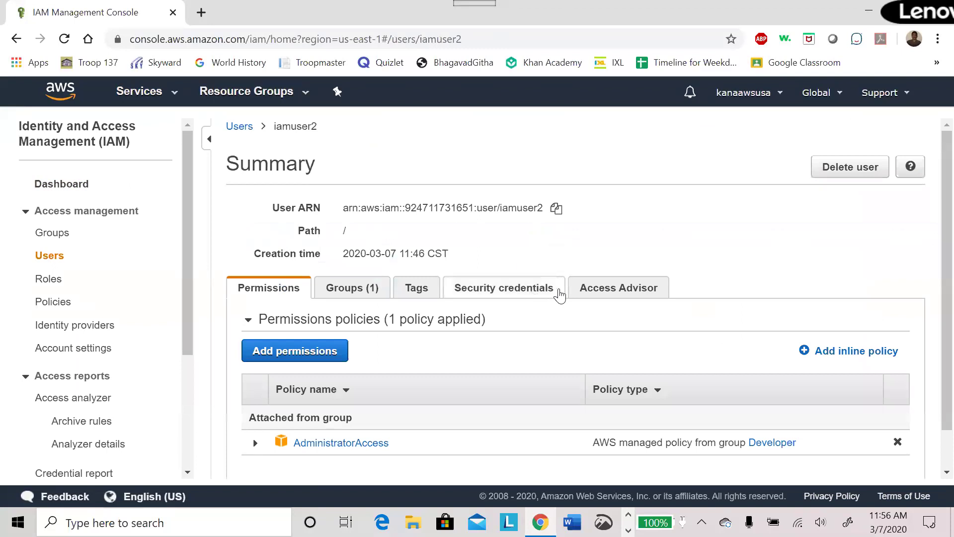
scroll(931, 214, "down", 1)
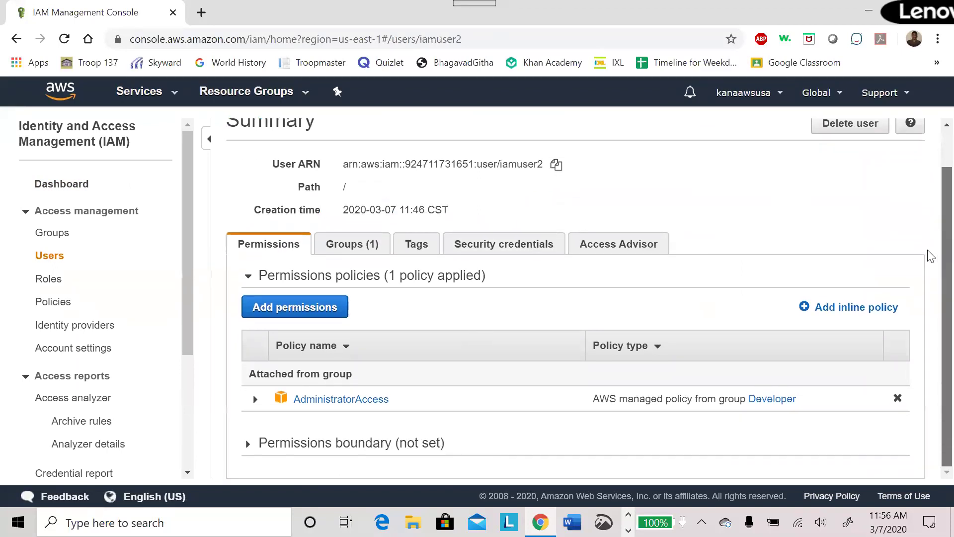
left_click(518, 254)
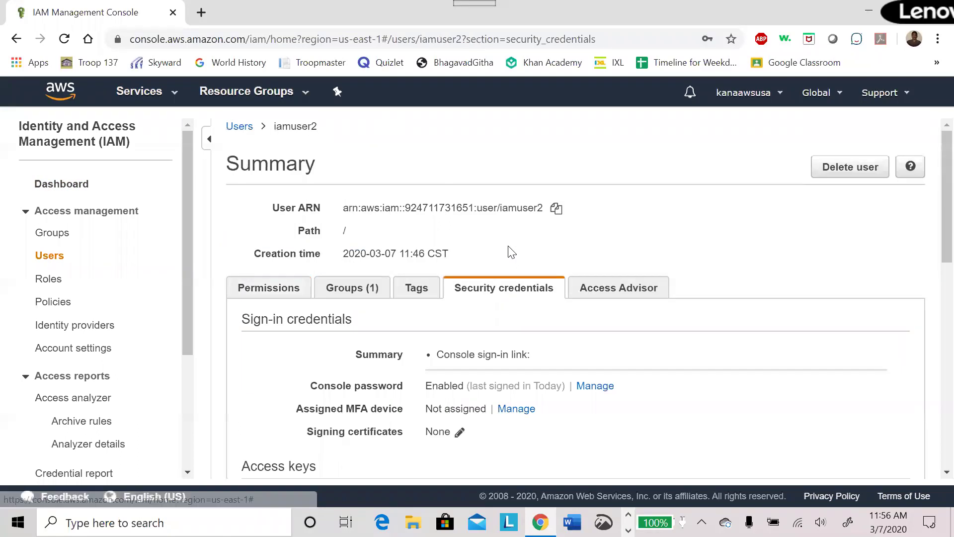
left_click(595, 386)
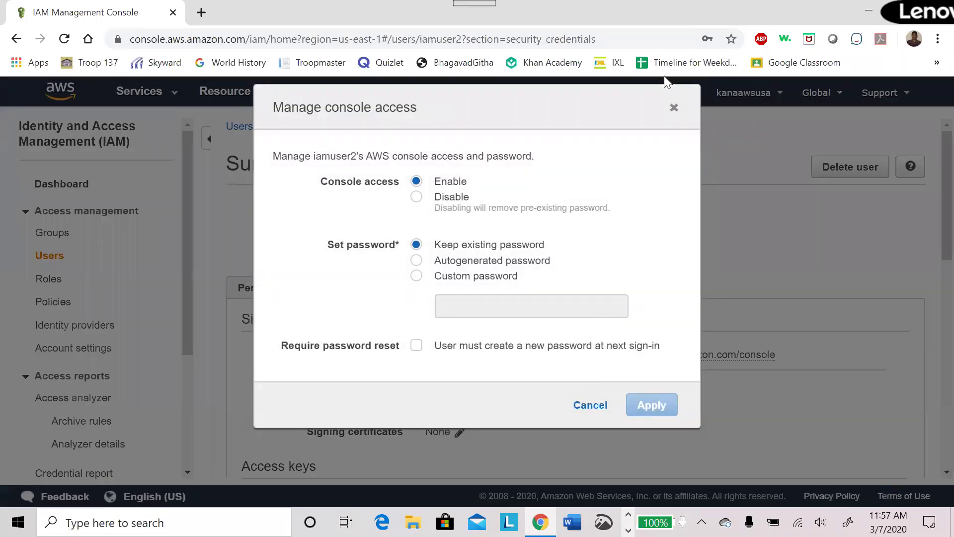
key("Escape")
left_click(47, 303)
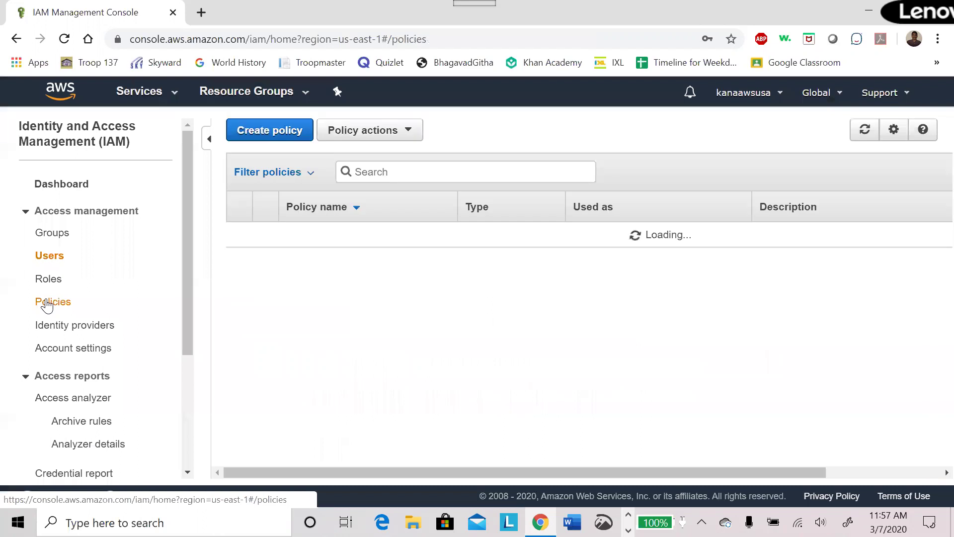
Step: Start a new role from the Roles page with AWS service trusted entity and EC2 use case
left_click(99, 329)
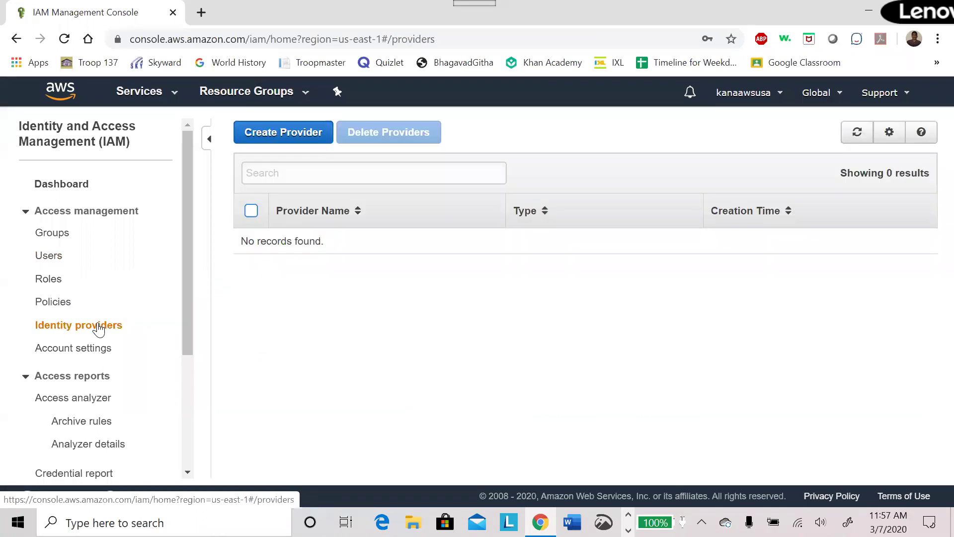
left_click(55, 279)
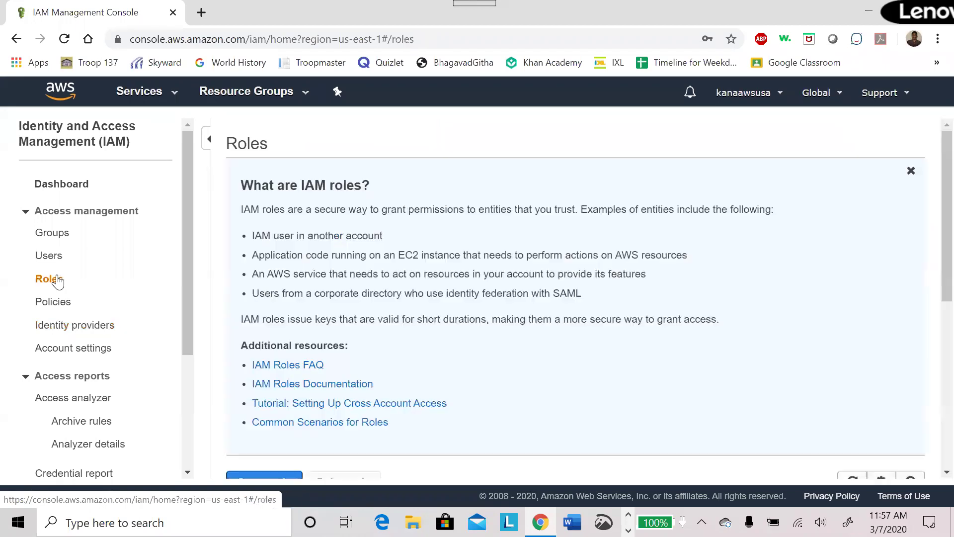
left_click(910, 171)
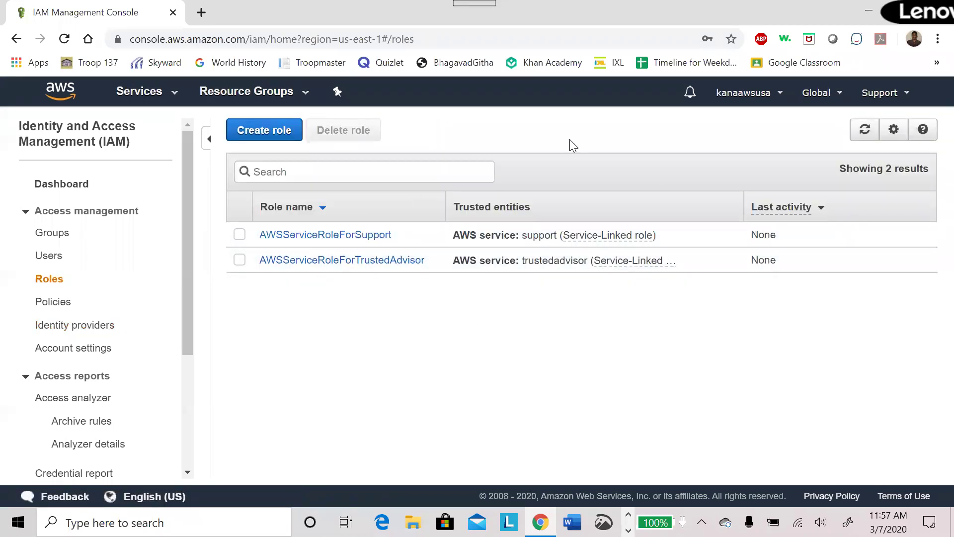
left_click(267, 130)
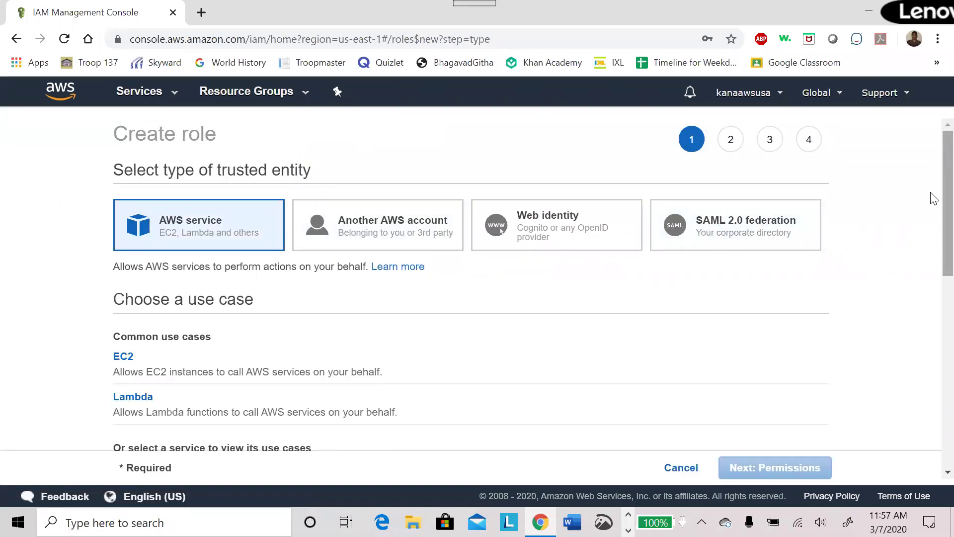
scroll(933, 198, "down", 2)
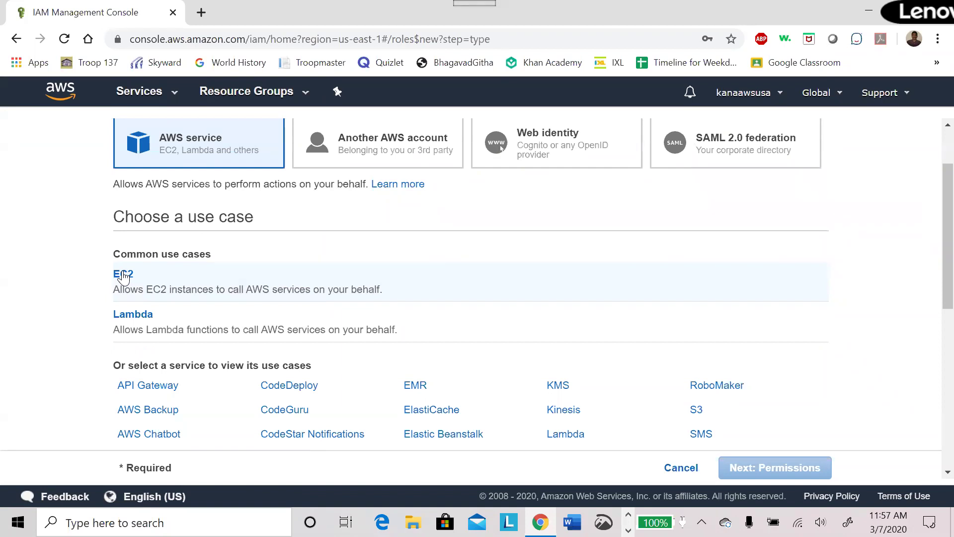
left_click(123, 276)
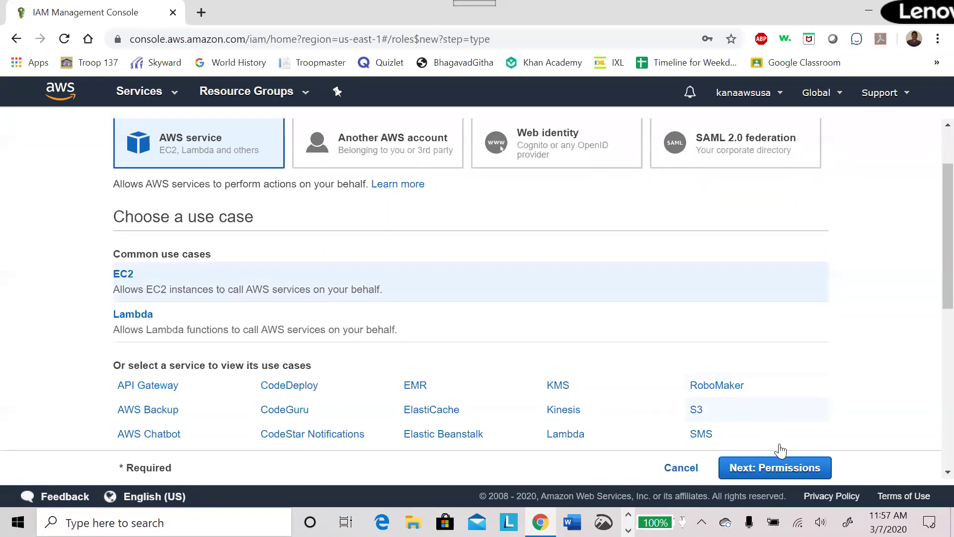
Step: Attach AmazonS3FullAccess, found by searching 's3', and continue to the tags step
left_click(798, 470)
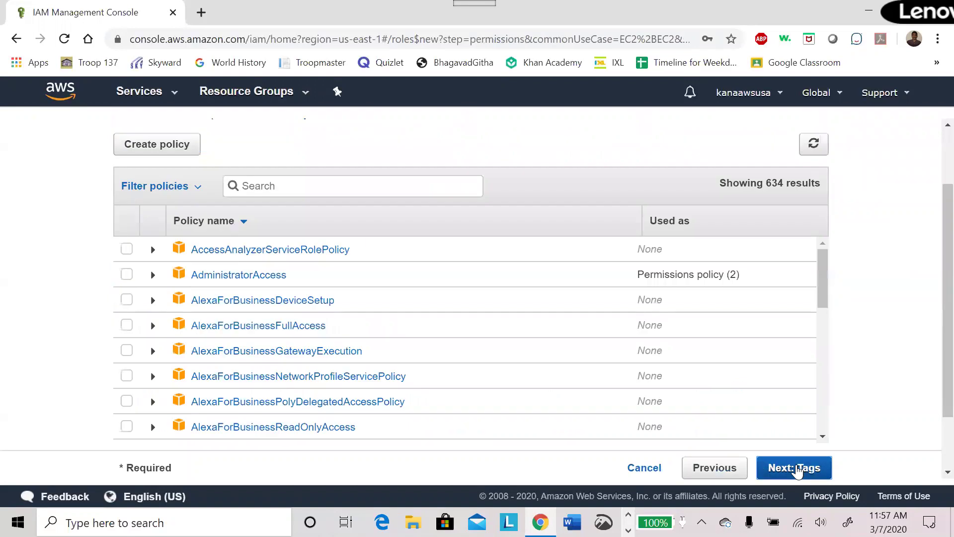
left_click(310, 194)
type("s3")
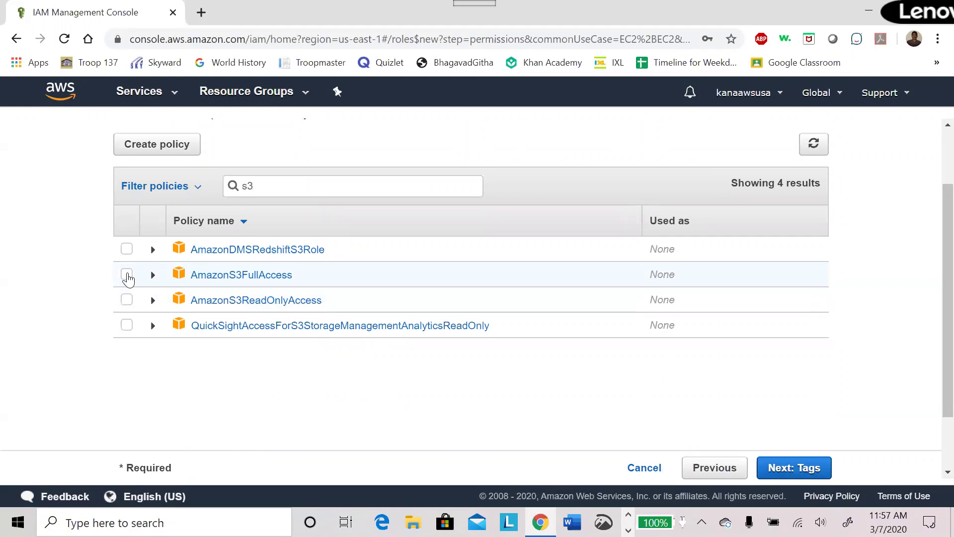
left_click(127, 275)
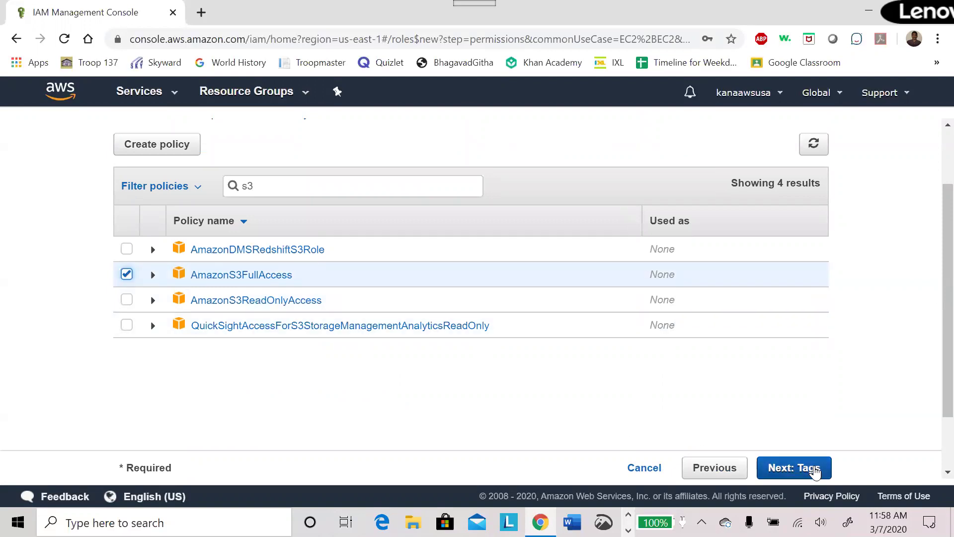
left_click(815, 471)
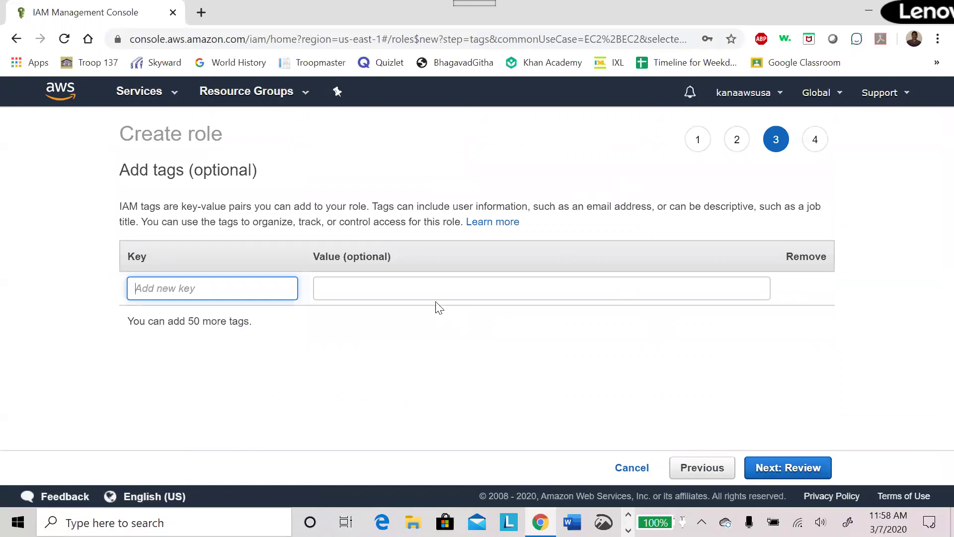
Step: Skip tags to reach the Review step and select the empty Role name field
left_click(797, 469)
left_click(456, 228)
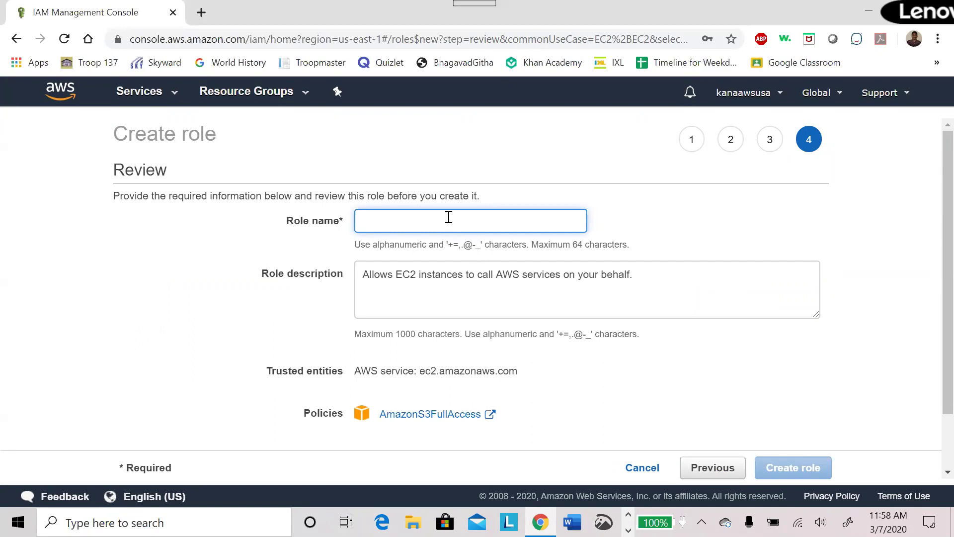
Step: Name the role S3_Admin and create it
type("S3")
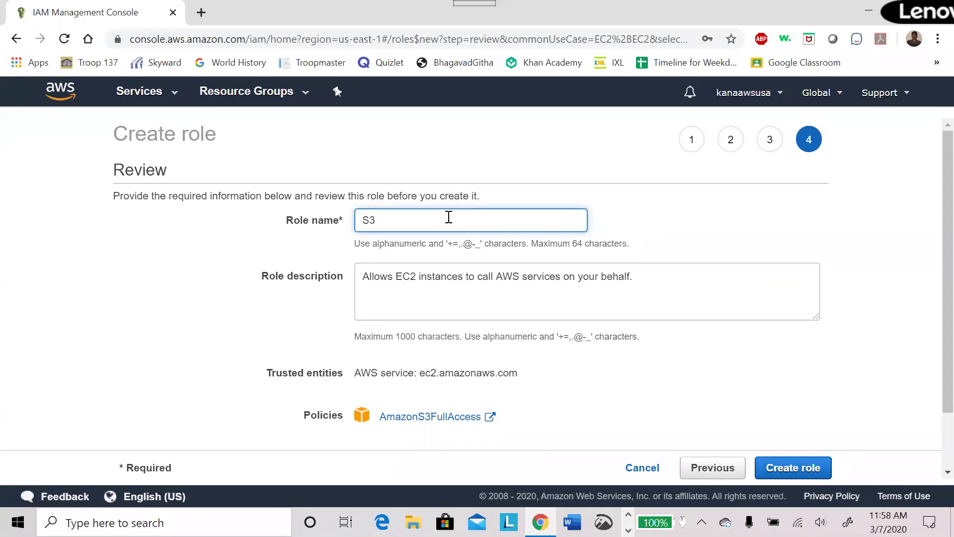
type("_Fi")
key("BackSpace")
key("BackSpace")
type("_Admin")
left_click(808, 469)
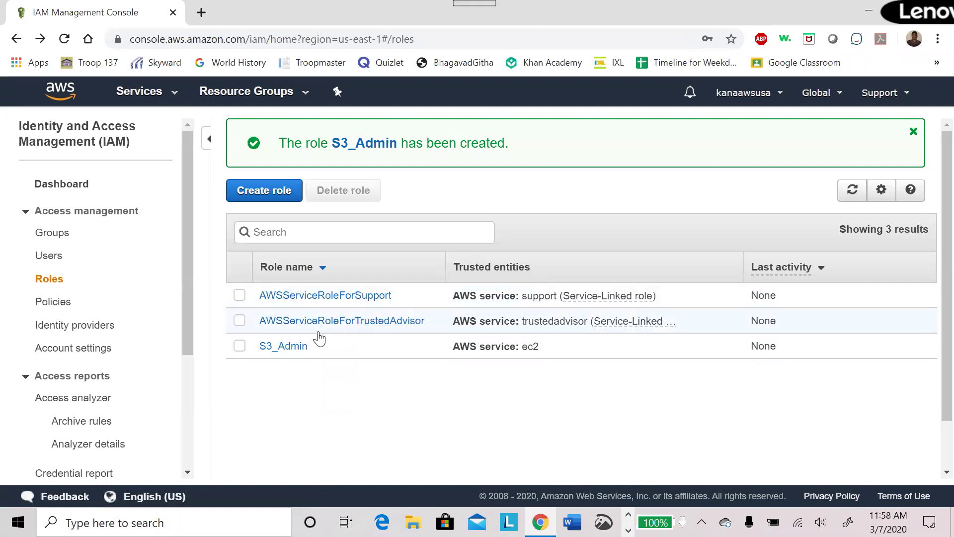
Step: Tick S3_Admin in the Roles list and highlight its 'has been created' banner
left_click(240, 346)
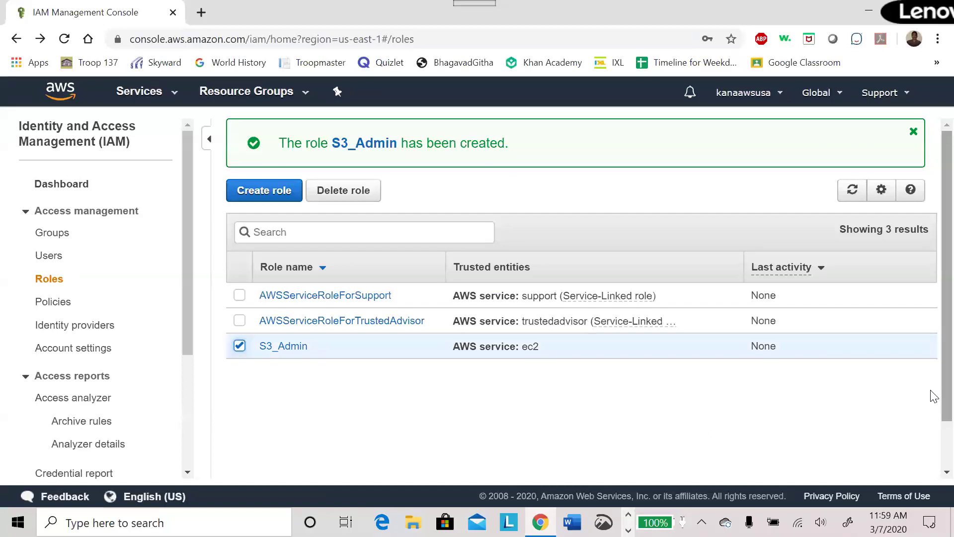
scroll(932, 422, "down", 2)
scroll(932, 362, "up", 2)
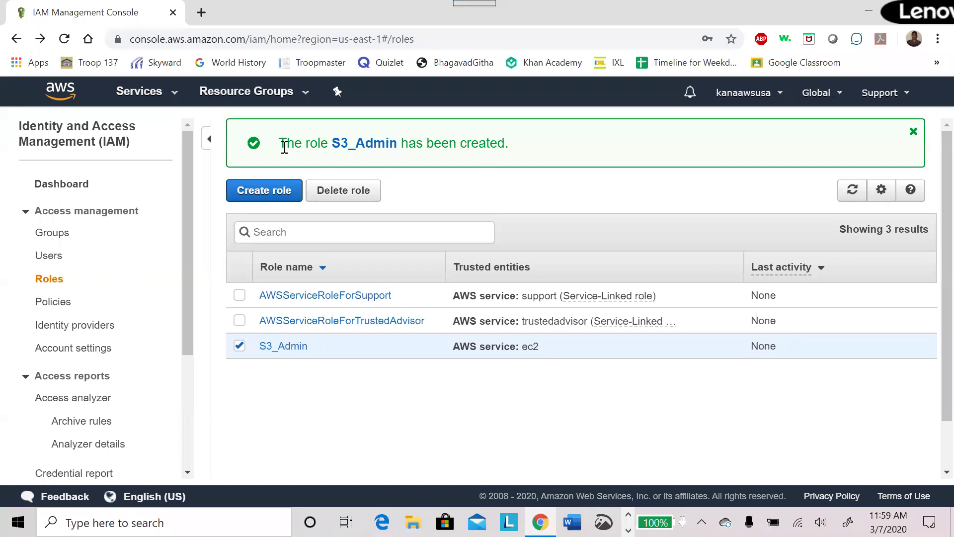
left_click_drag(271, 144, 533, 157)
left_click(413, 442)
left_click_drag(515, 155, 285, 143)
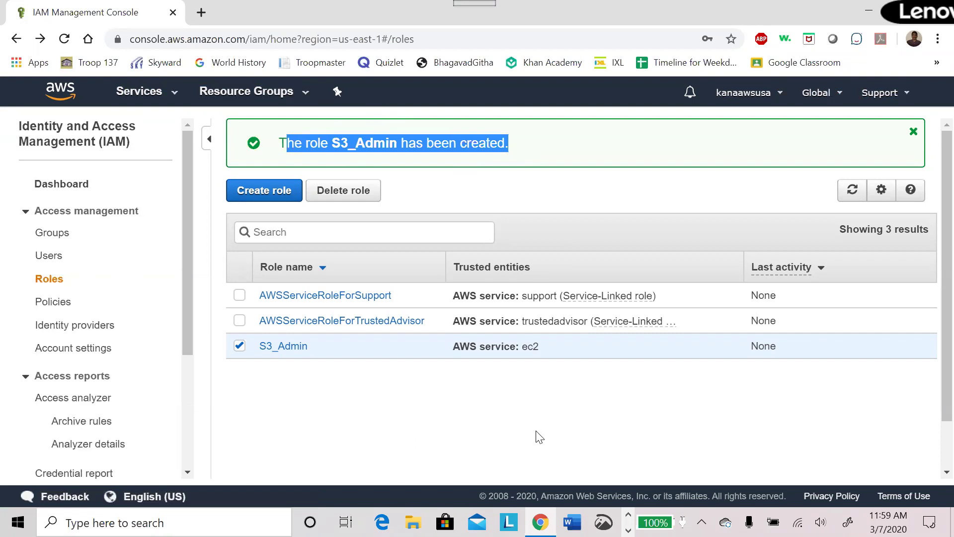
left_click(431, 437)
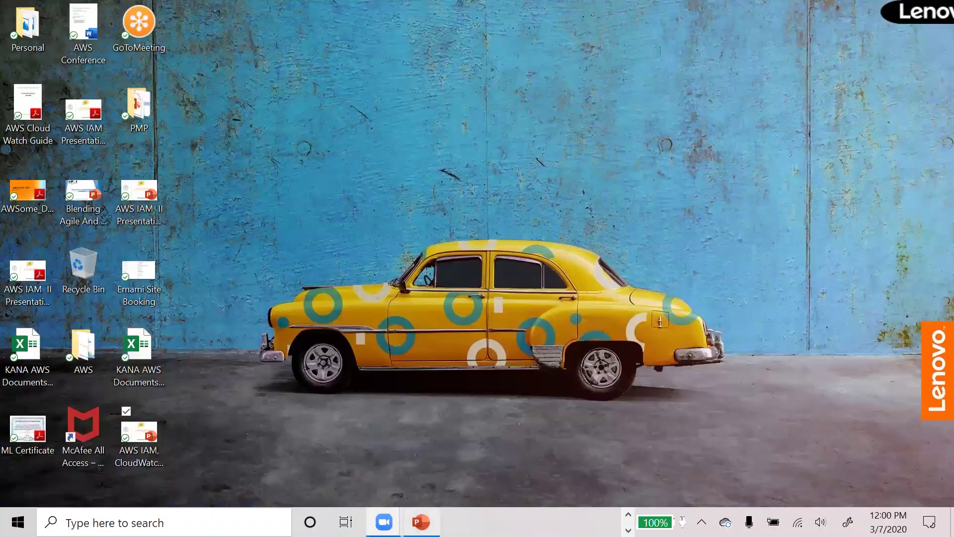
Step: Present the IAM deck from slide 9 and end on the 'IAM - What we learnt?' slide
left_click(421, 522)
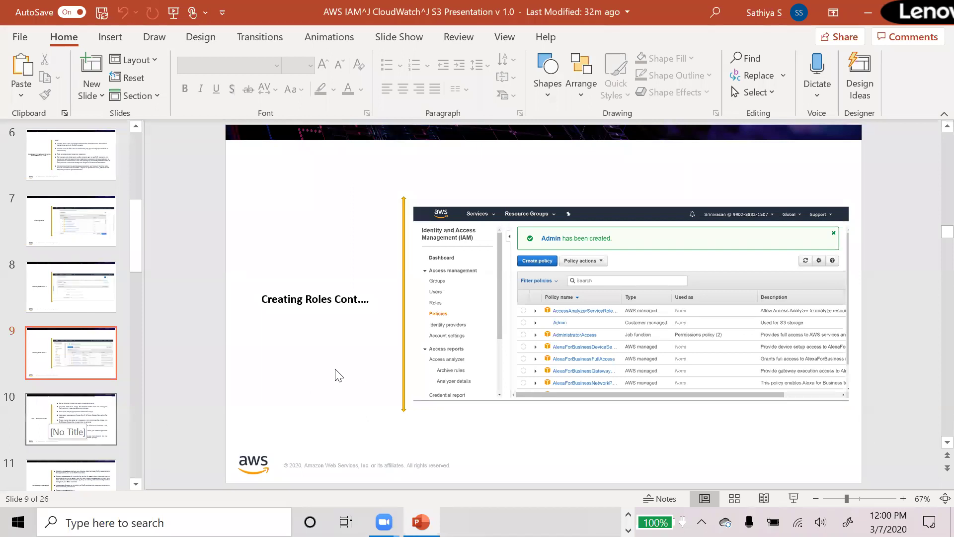
left_click(789, 504)
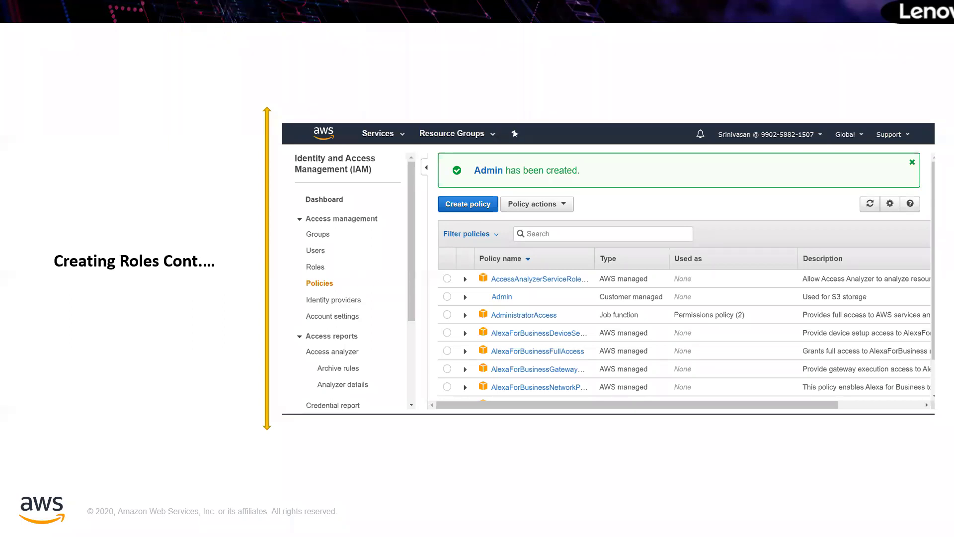
key("Right")
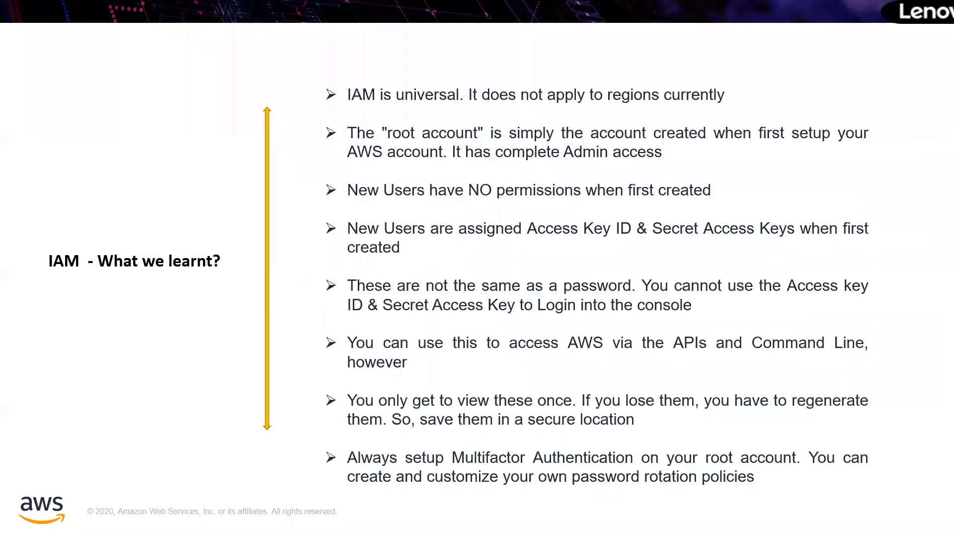
key("Left")
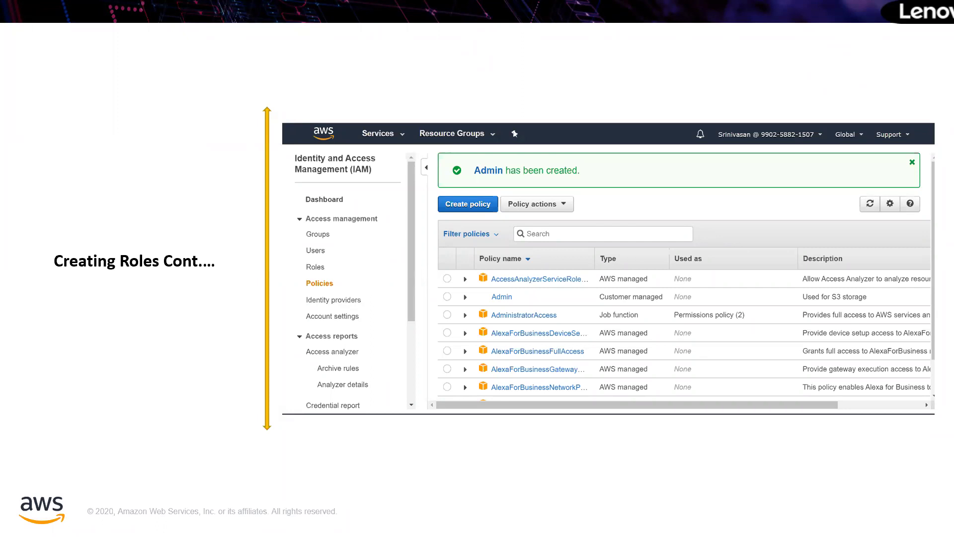
key("Right")
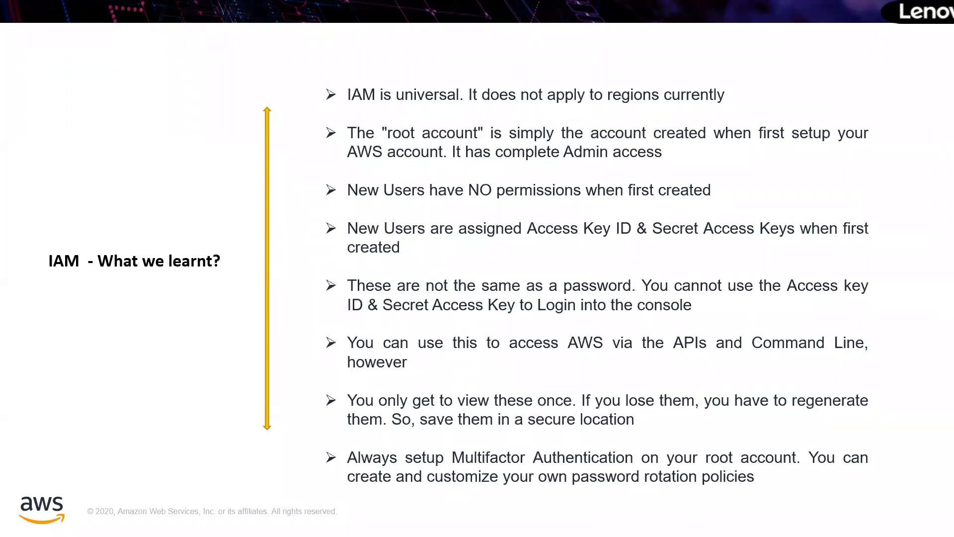
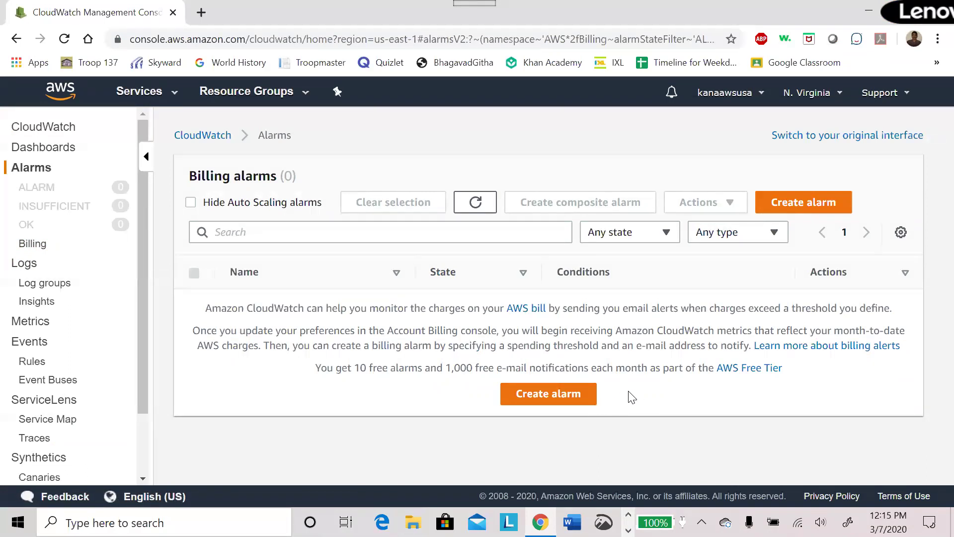
Step: Start a new alarm on the EstimatedCharges metric, review its graph and period, and show slide 17
left_click(553, 398)
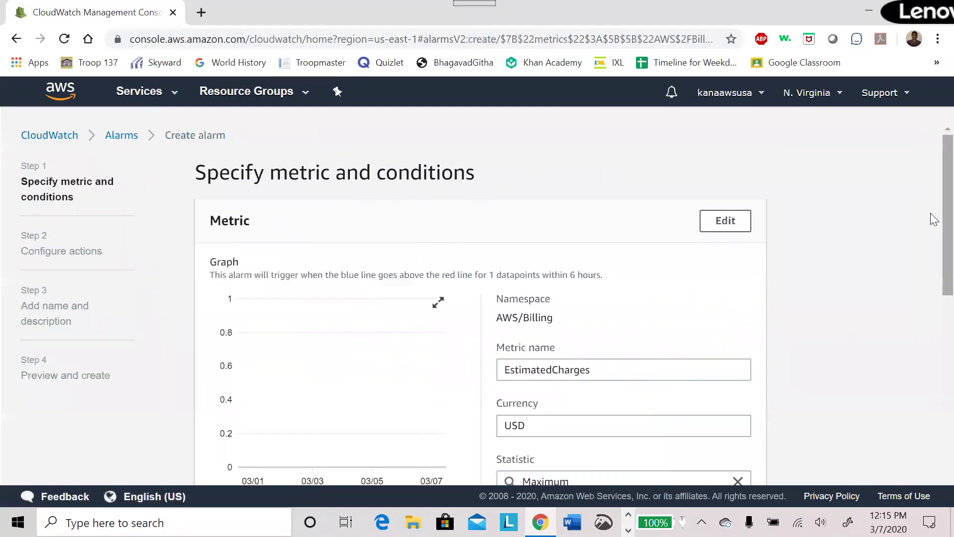
scroll(930, 208, "down", 3)
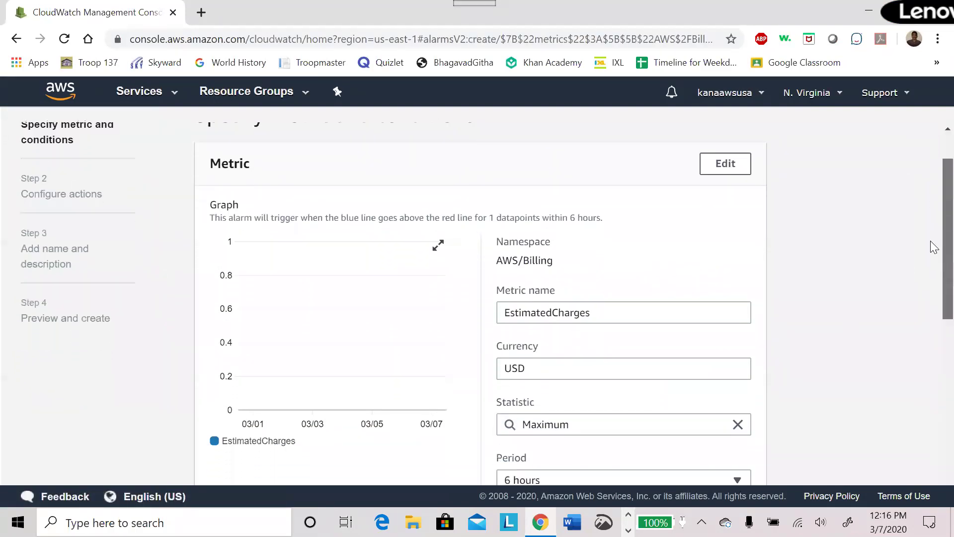
scroll(930, 261, "up", 1)
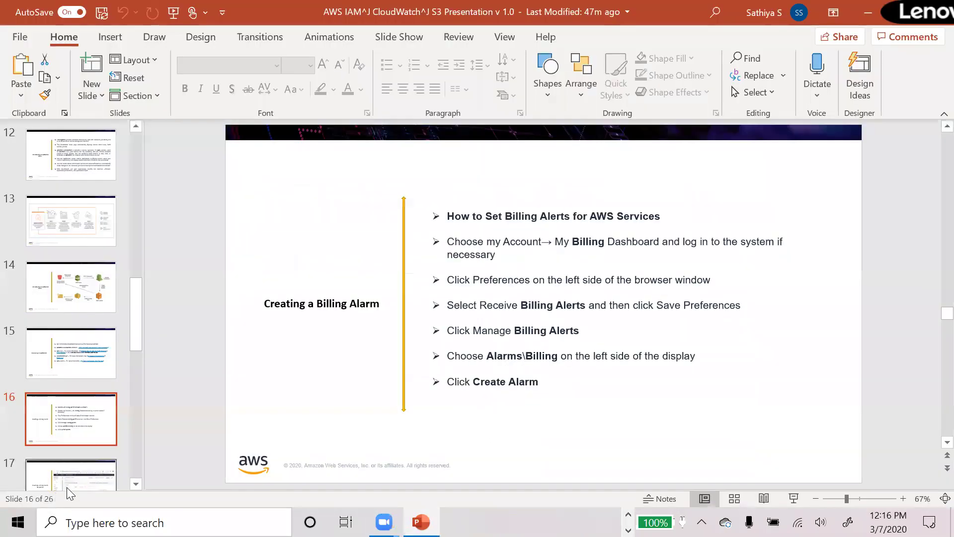
left_click(66, 487)
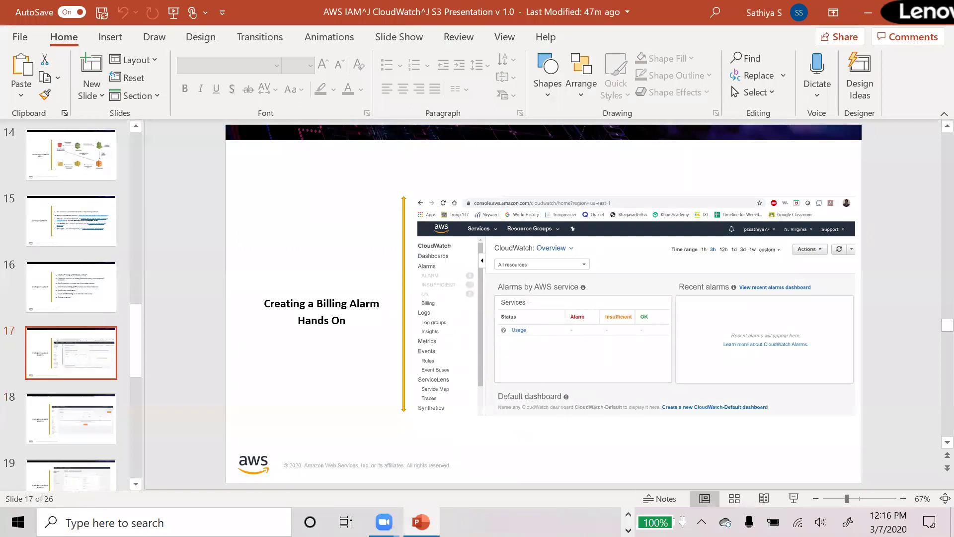
Step: Step through presentation slides 17 to 21, then return to the CloudWatch alarm page
left_click(628, 514)
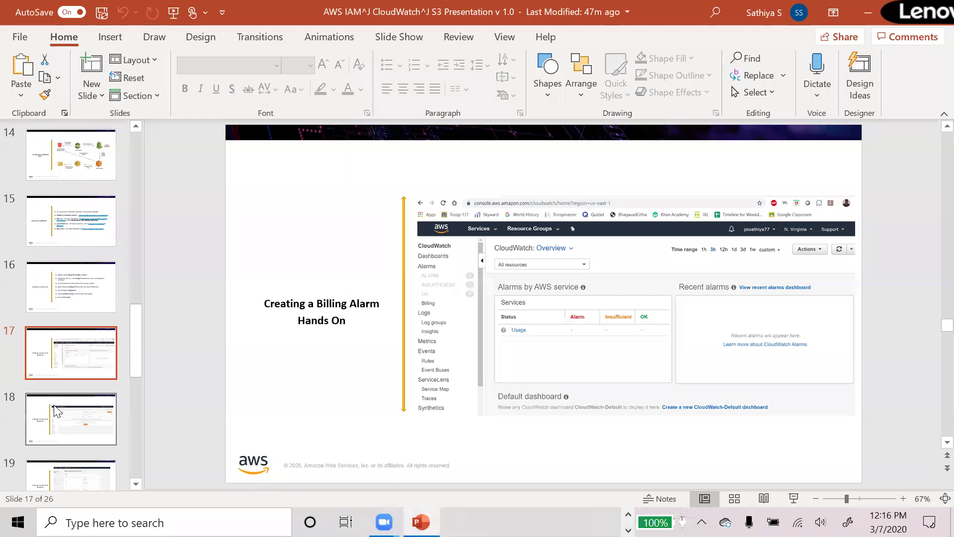
left_click(81, 417)
left_click(86, 477)
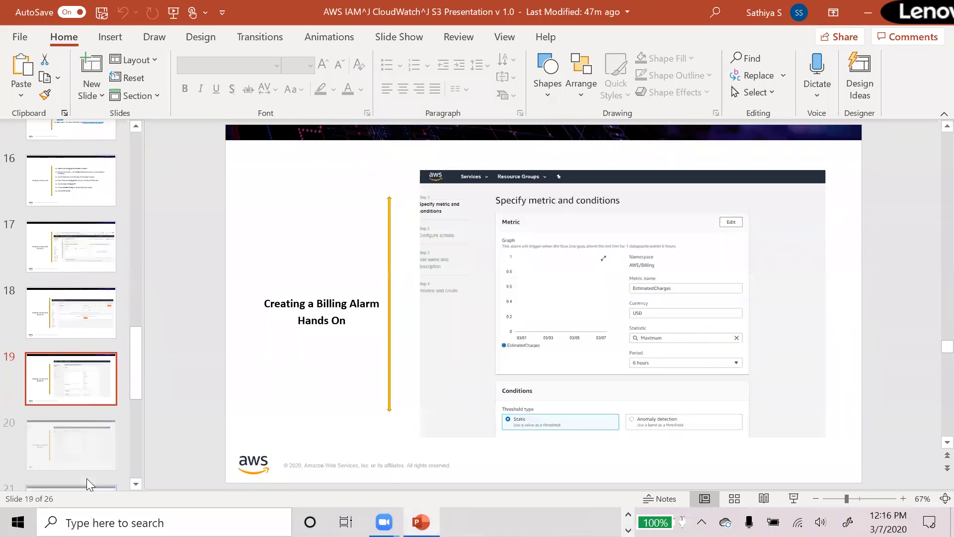
left_click(135, 483)
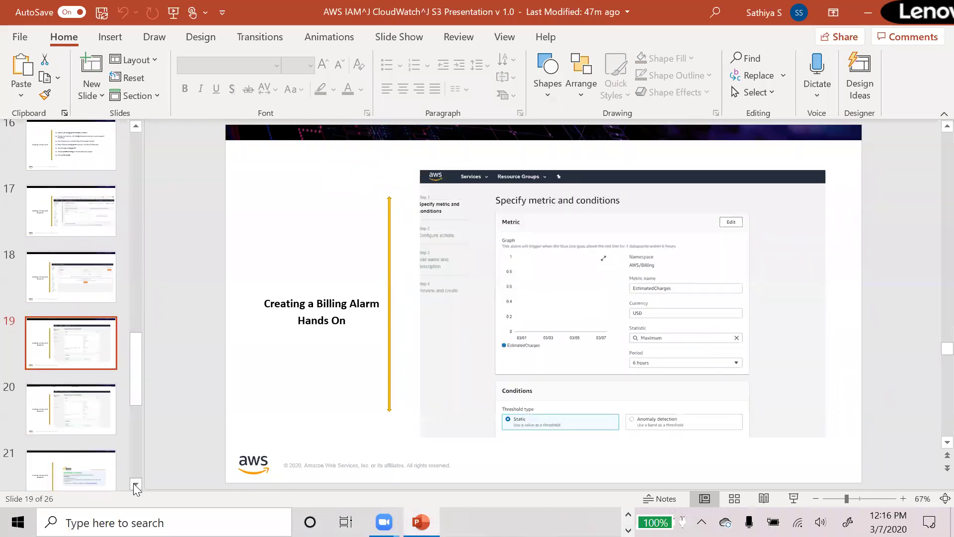
left_click(94, 368)
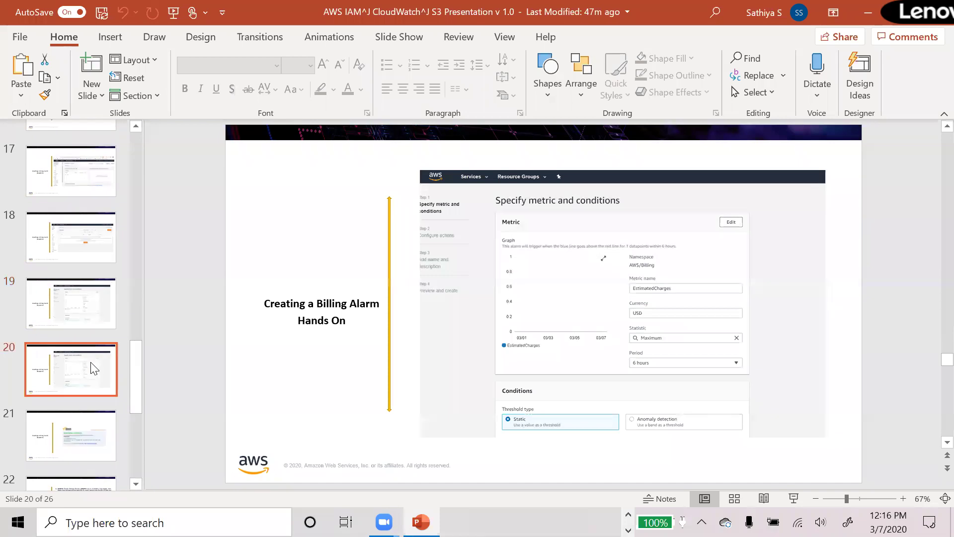
left_click(95, 425)
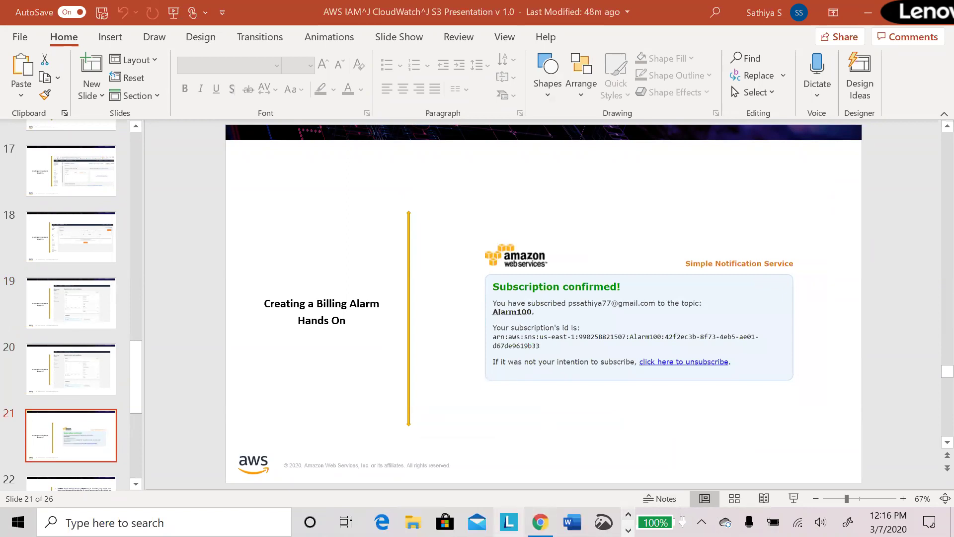
left_click(540, 521)
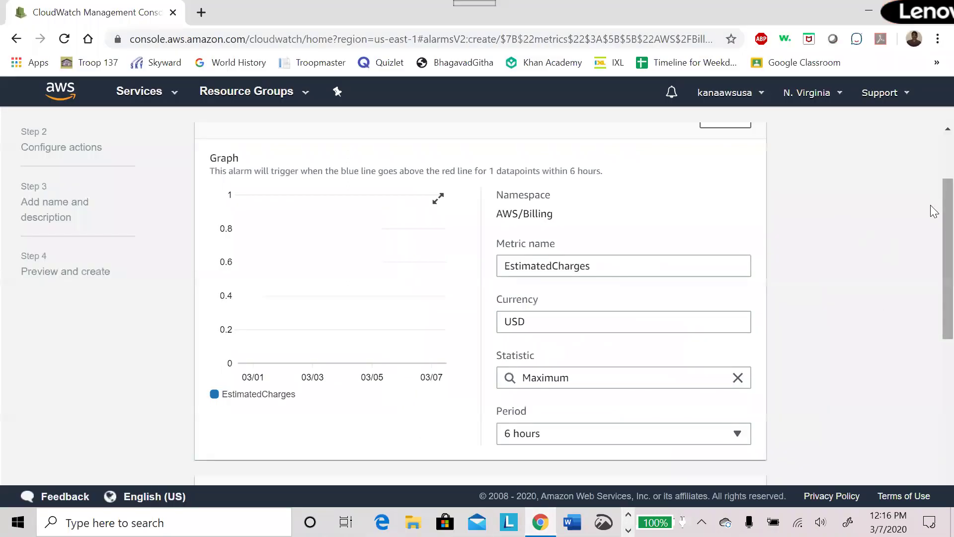
Step: Go back to Billing alarms, start a fresh alarm, and open Select metric, which shows 0 metrics
right_click(930, 157)
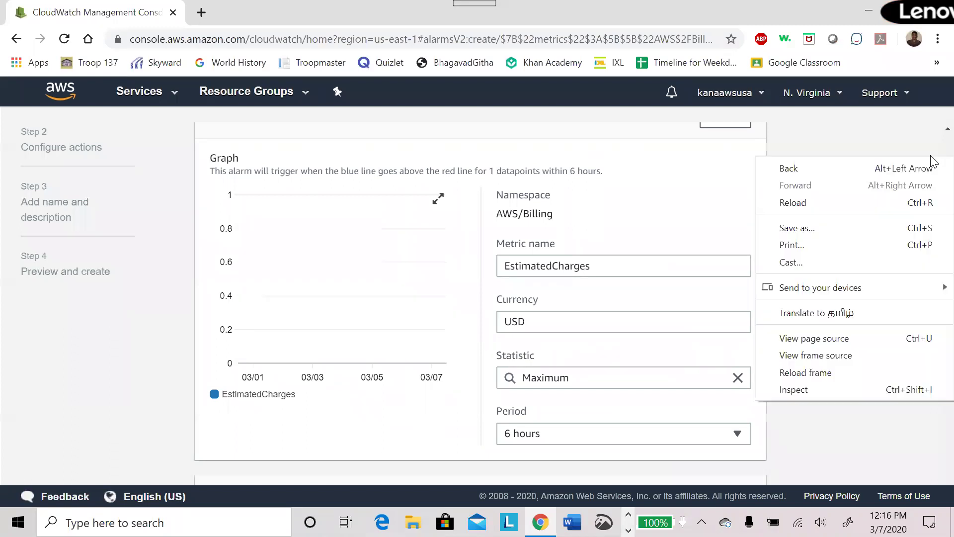
left_click(931, 156)
left_click(16, 39)
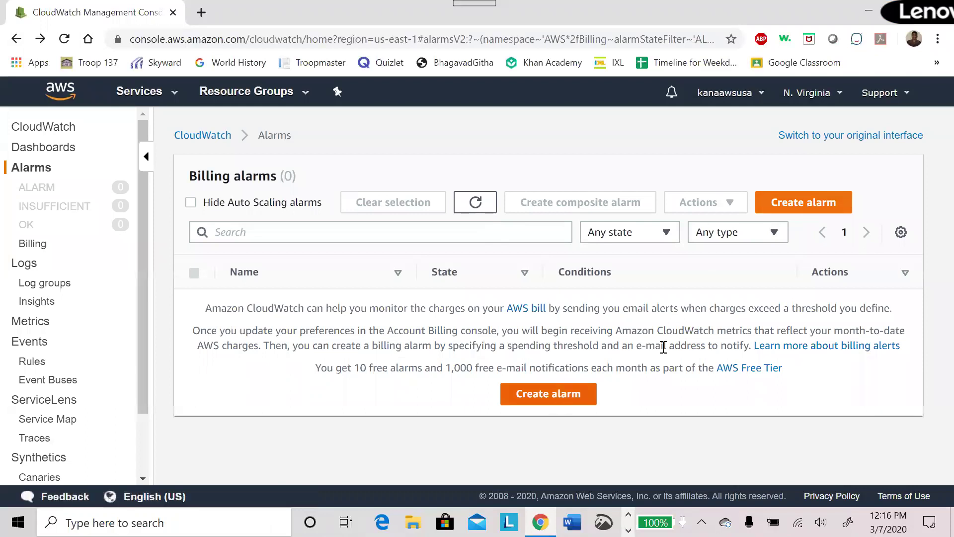
left_click(789, 207)
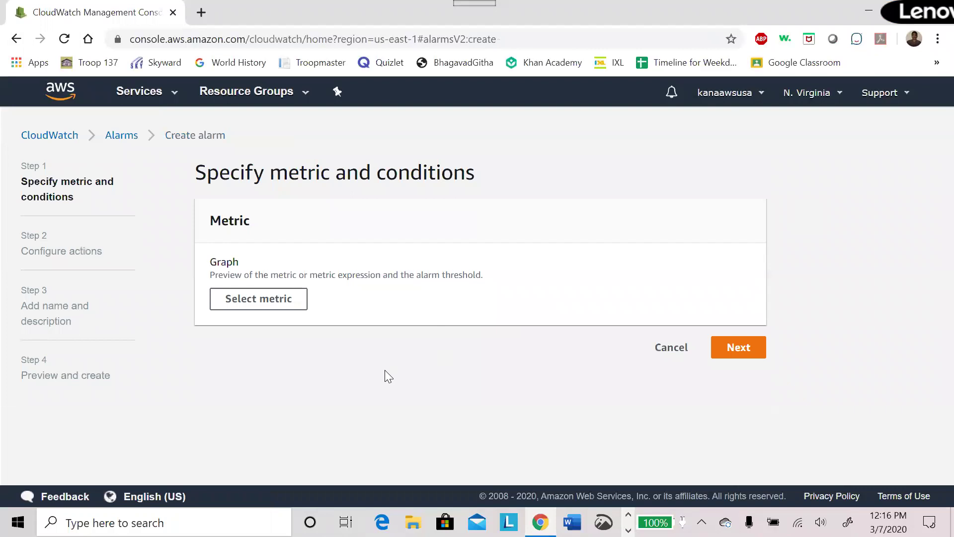
left_click(269, 309)
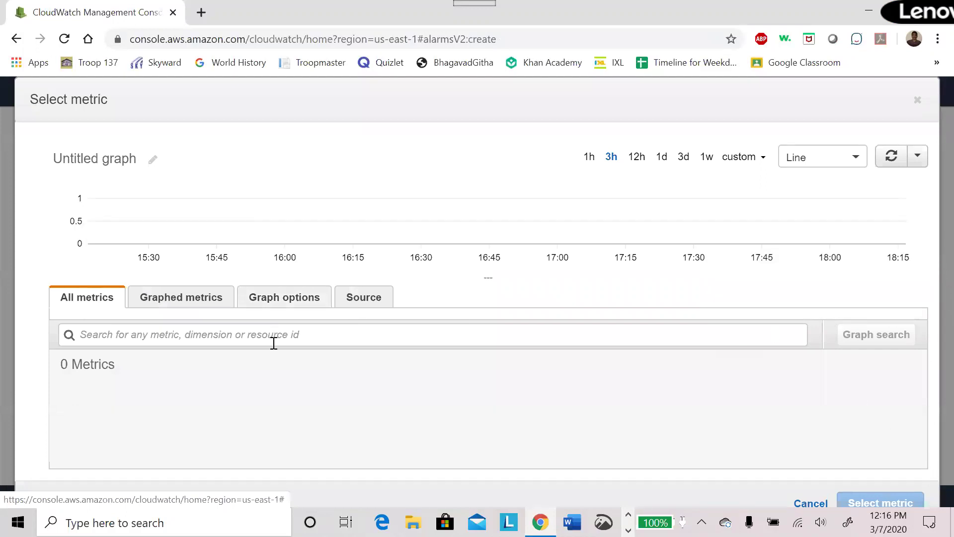
Step: Browse the metric chooser's Graphed metrics, Options and Source tabs, then close it
left_click(182, 304)
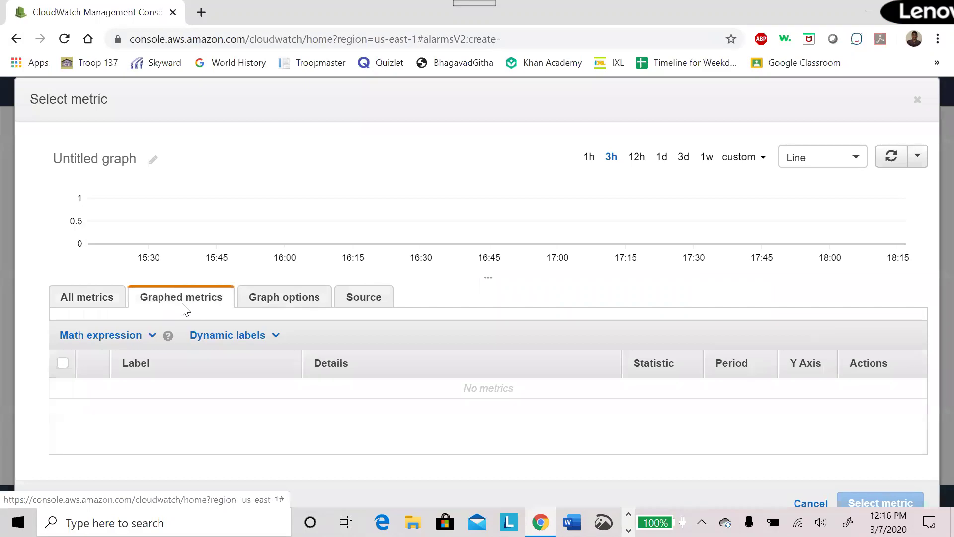
left_click(97, 297)
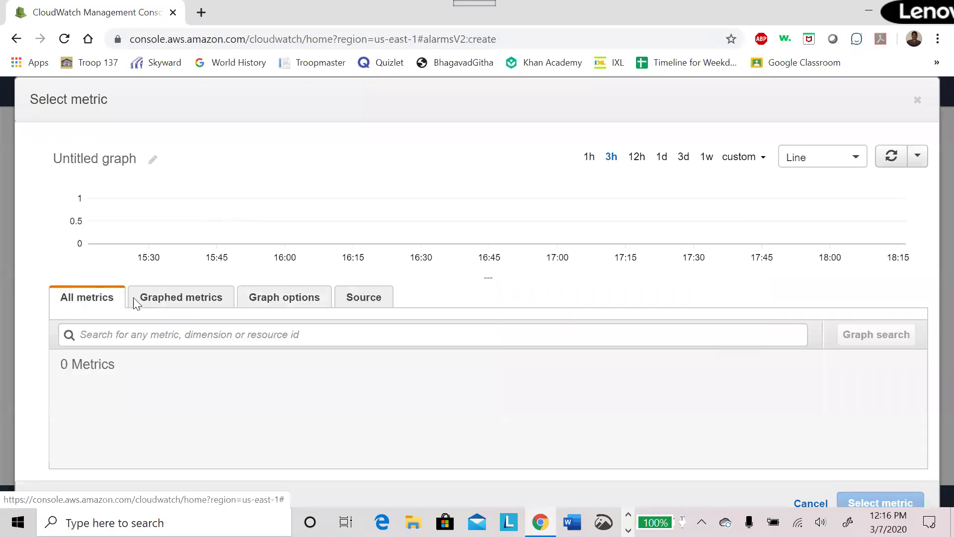
right_click(359, 295)
left_click(272, 305)
left_click(273, 304)
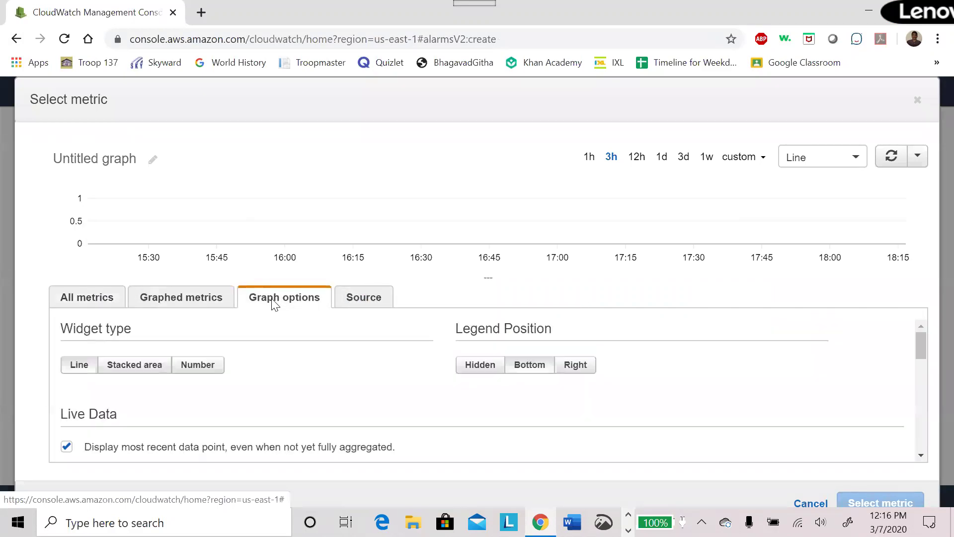
left_click(387, 306)
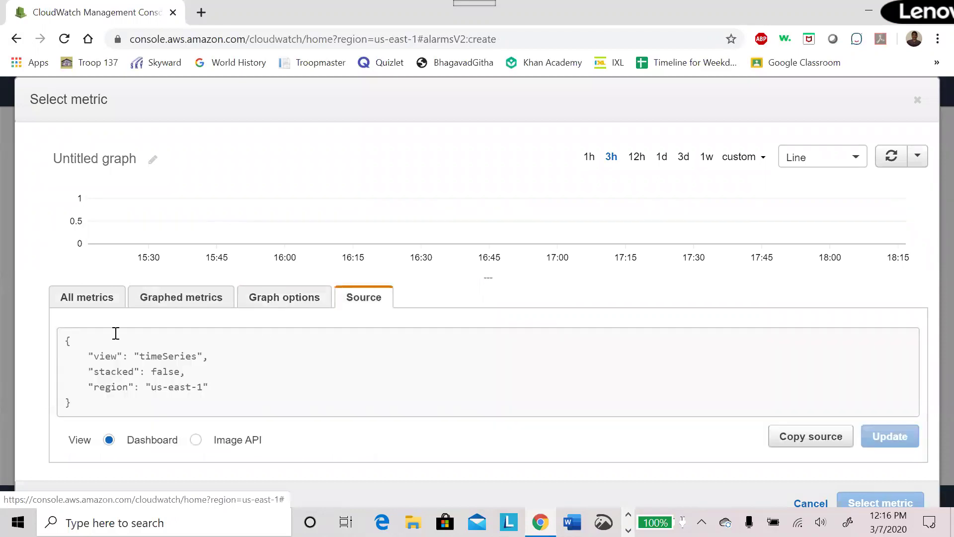
left_click(88, 301)
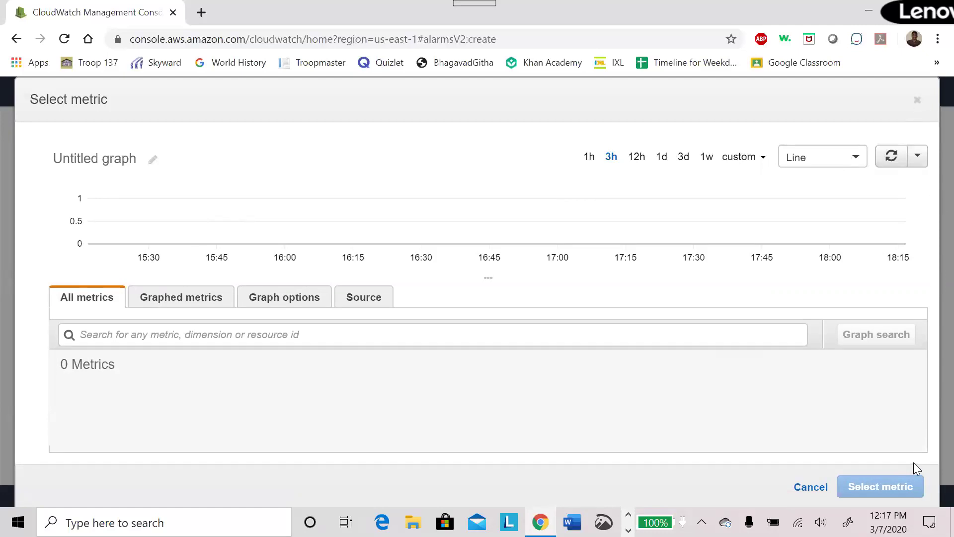
left_click(815, 488)
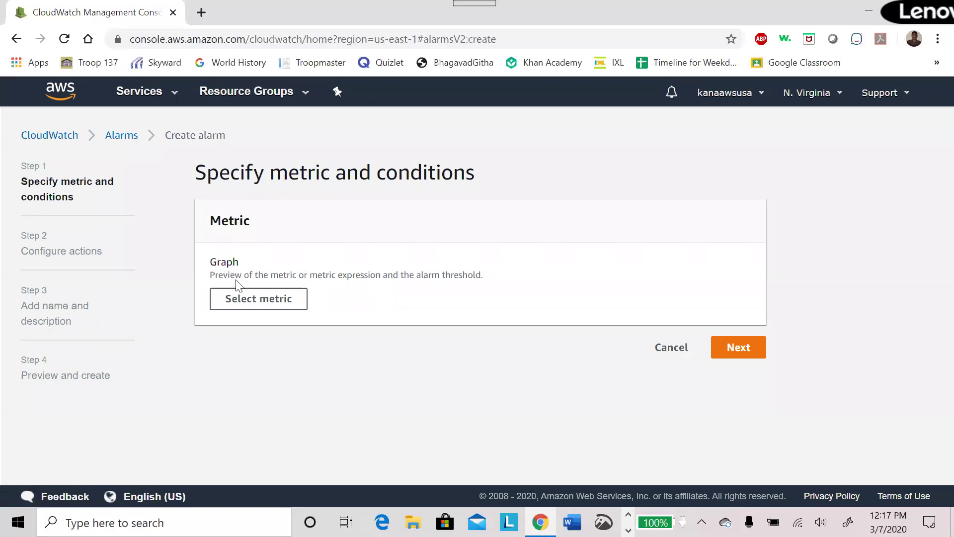
Step: Reopen the metric chooser, search for billing metrics with 'bi', then clear the search
left_click(245, 304)
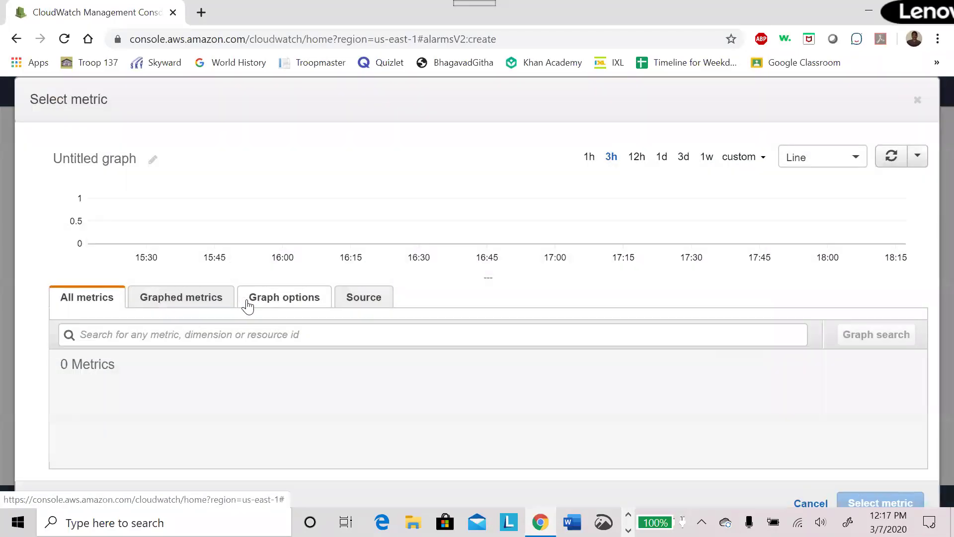
left_click(109, 338)
type("bil")
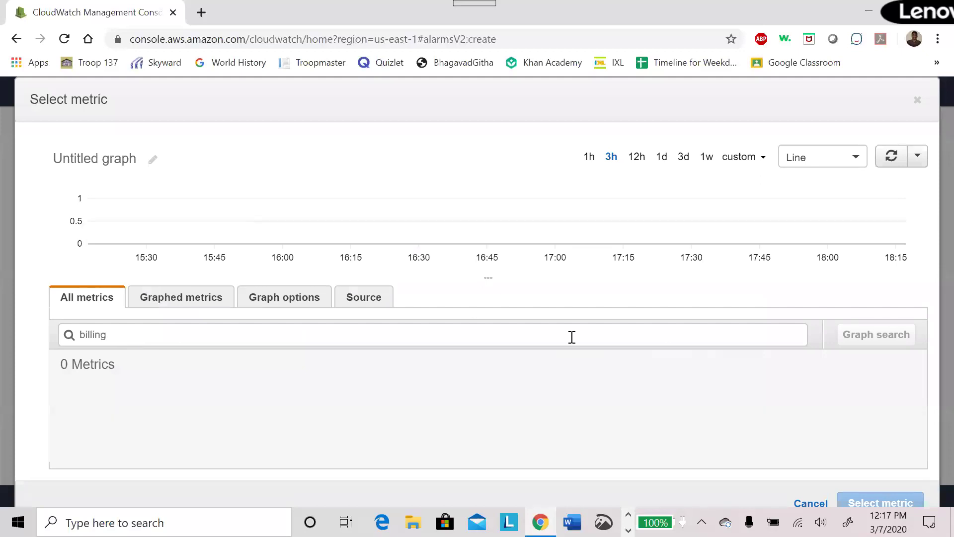
key("Return")
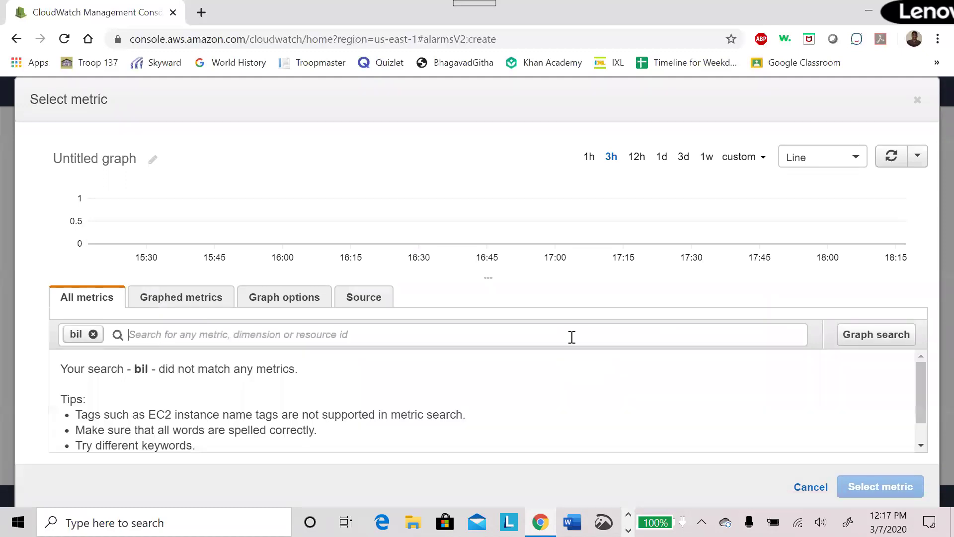
key("BackSpace")
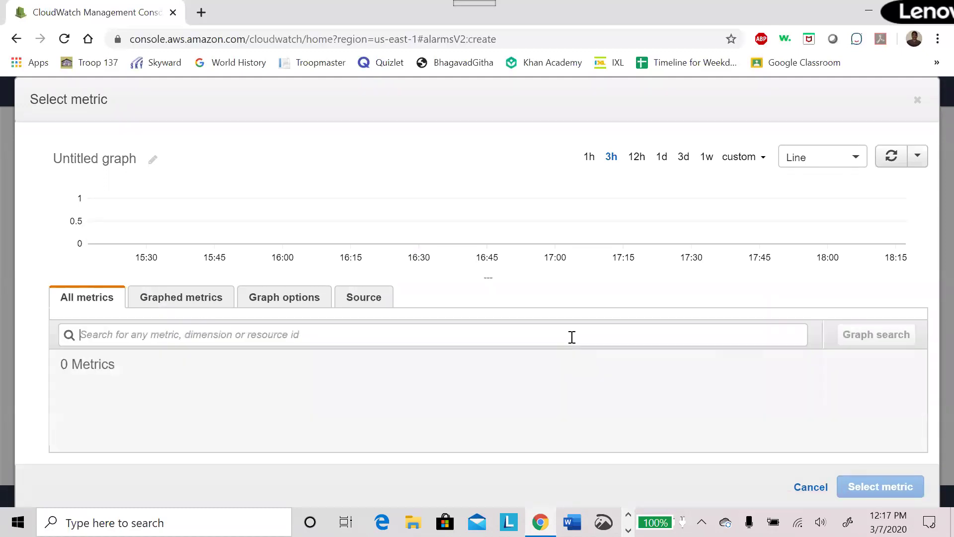
Step: Limit the graph to the last hour, refresh it, and close the metric selection unchosen
left_click(184, 299)
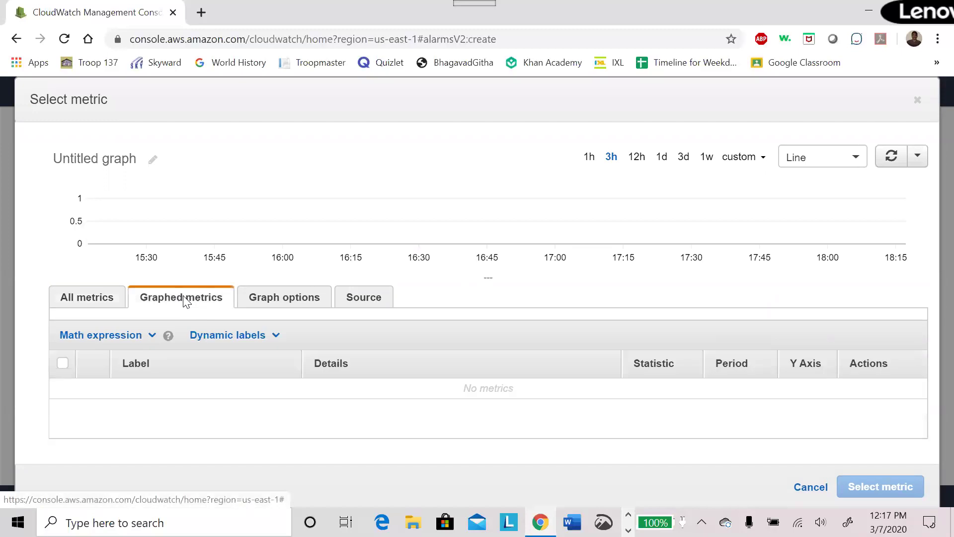
left_click(299, 298)
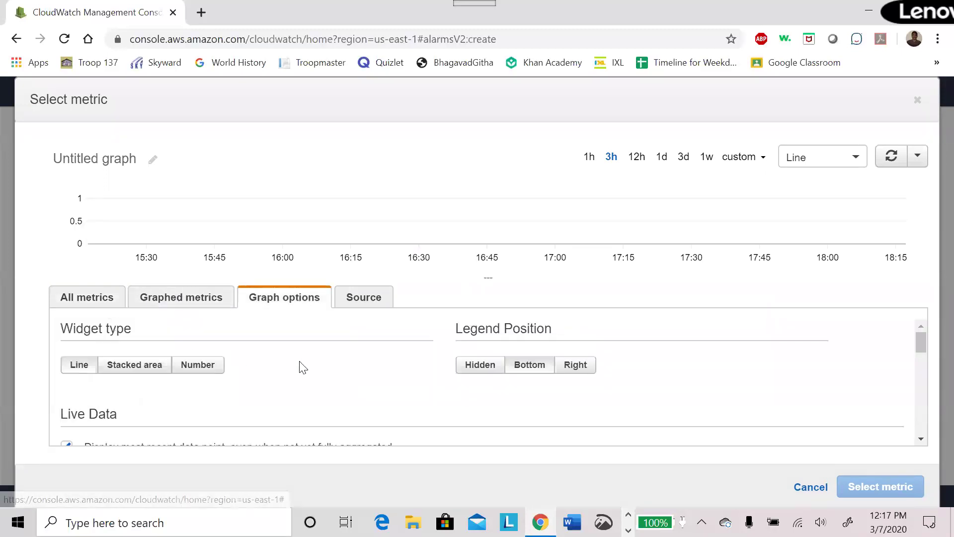
mouse_move(923, 346)
left_mouse_down()
mouse_move(913, 443)
mouse_move(909, 321)
left_mouse_up()
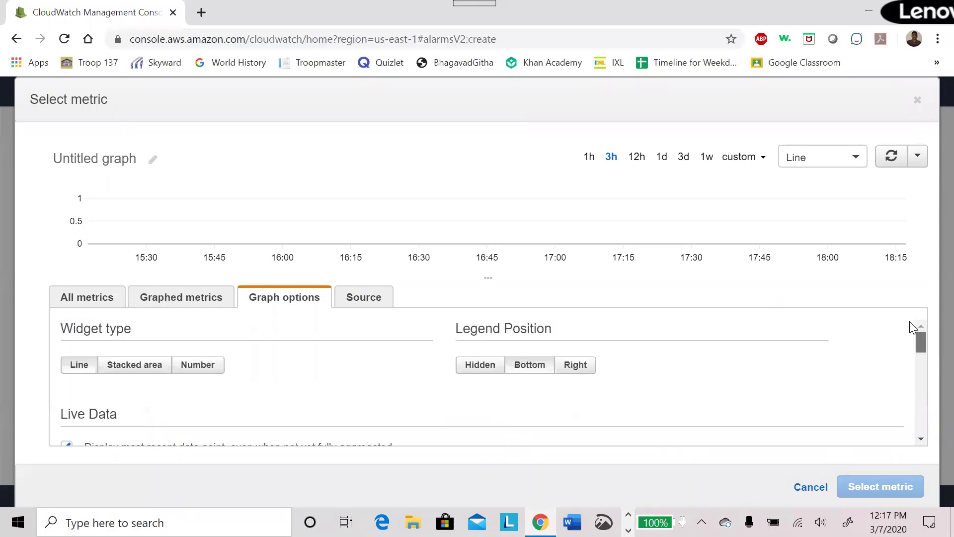
left_click(589, 157)
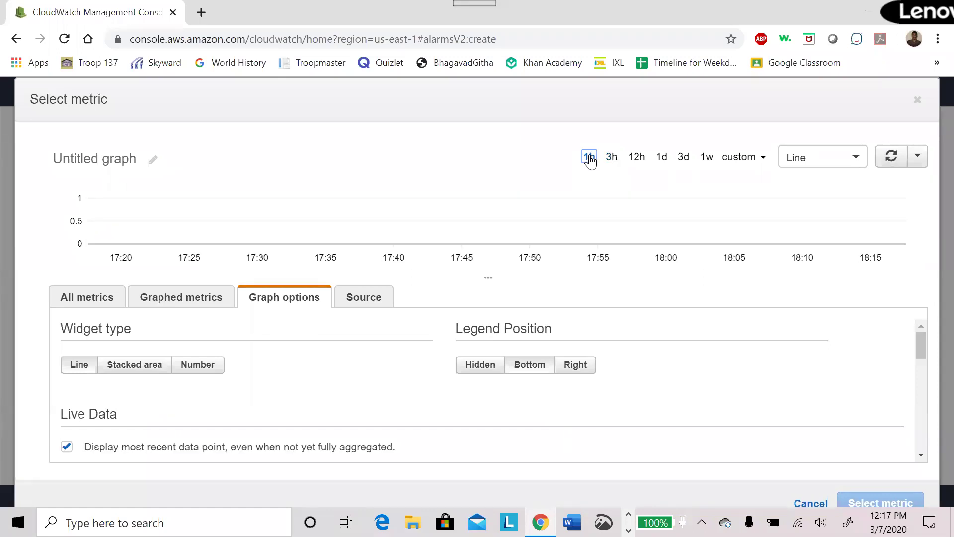
left_click(897, 163)
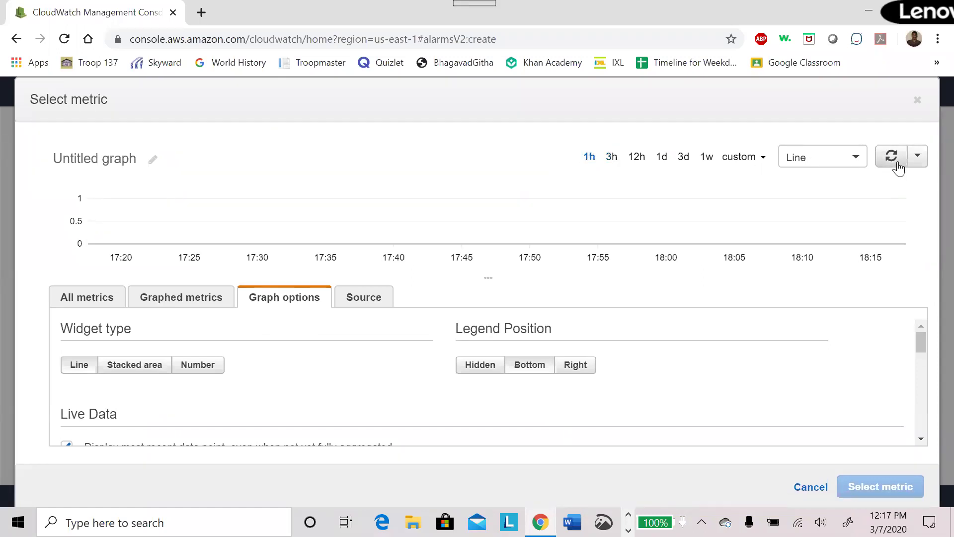
left_click(99, 300)
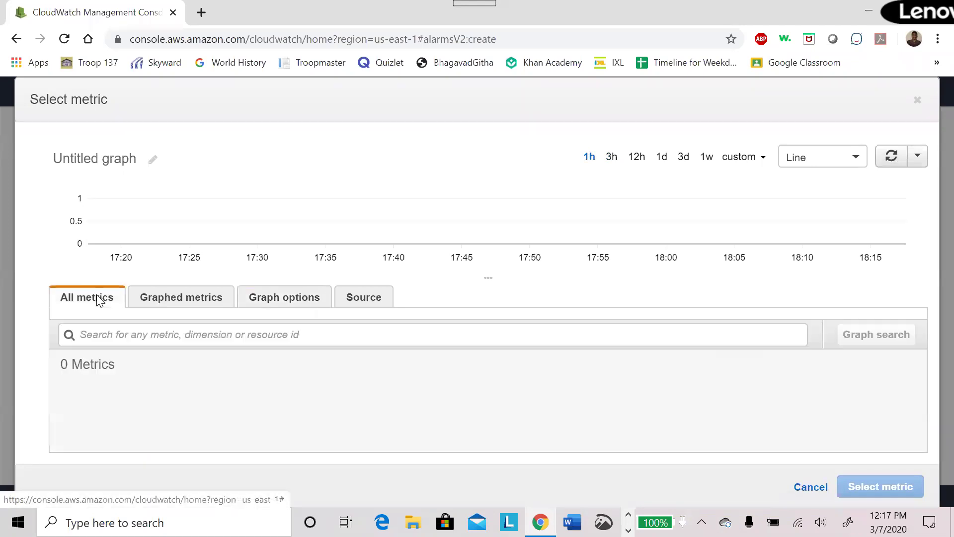
left_click(917, 99)
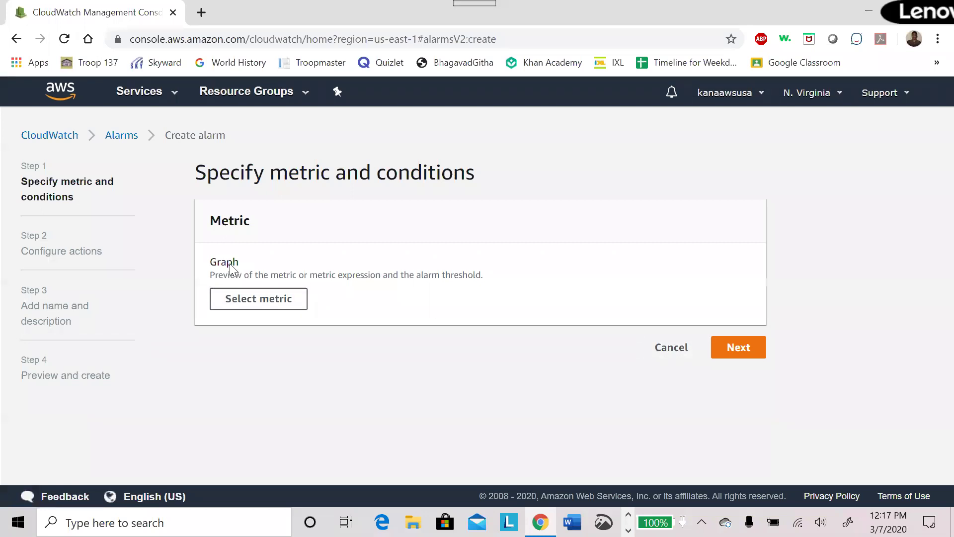
Step: Restart the alarm, check the chart type and auto-refresh options, then close the metric chooser
left_click(122, 135)
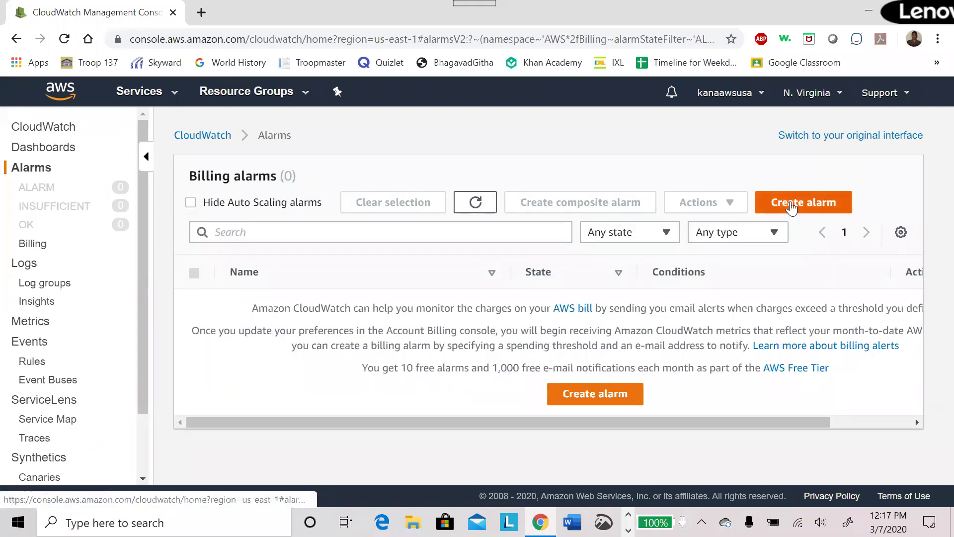
left_click(791, 207)
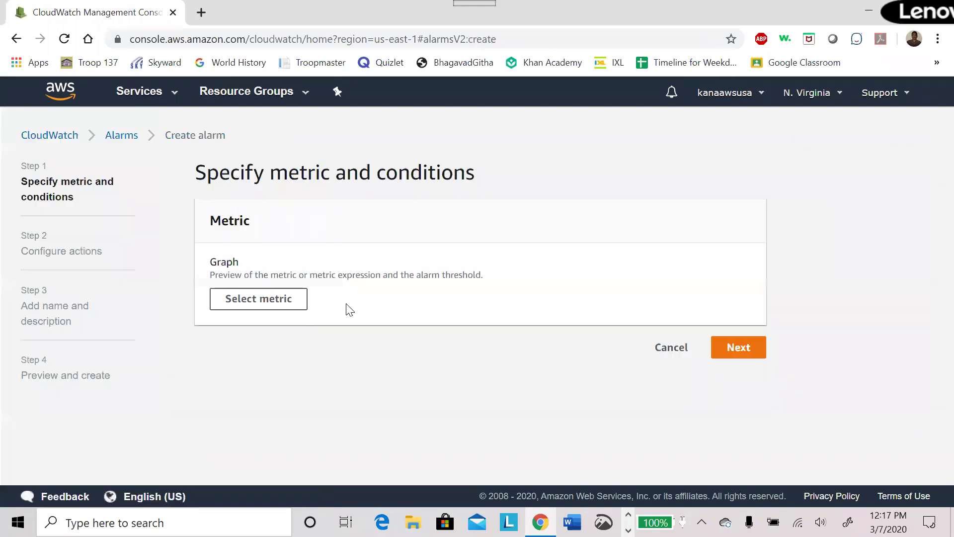
left_click(291, 300)
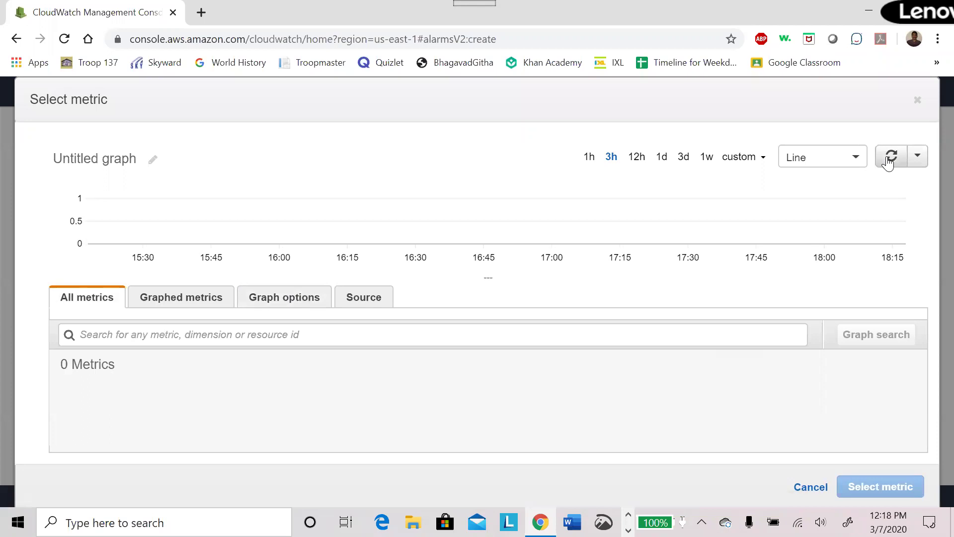
left_click(859, 157)
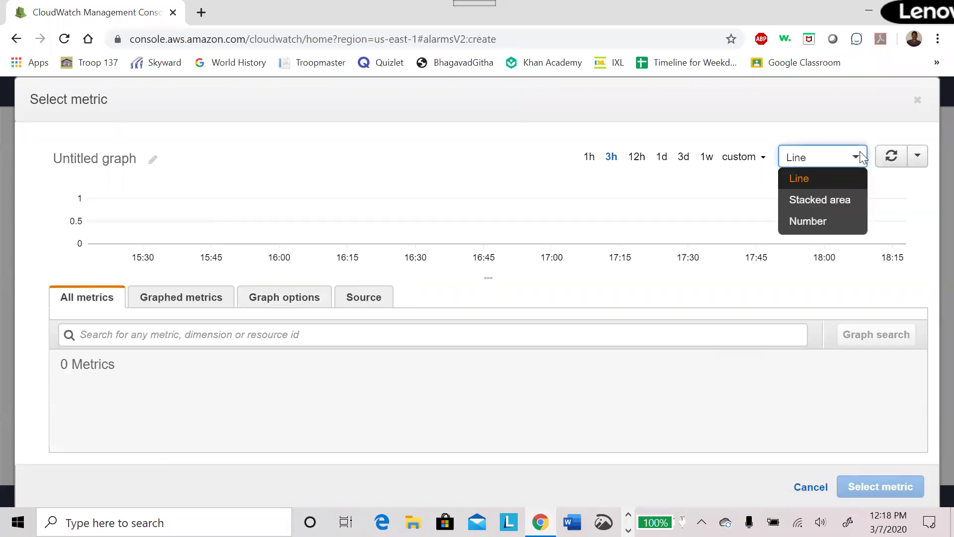
left_click(925, 154)
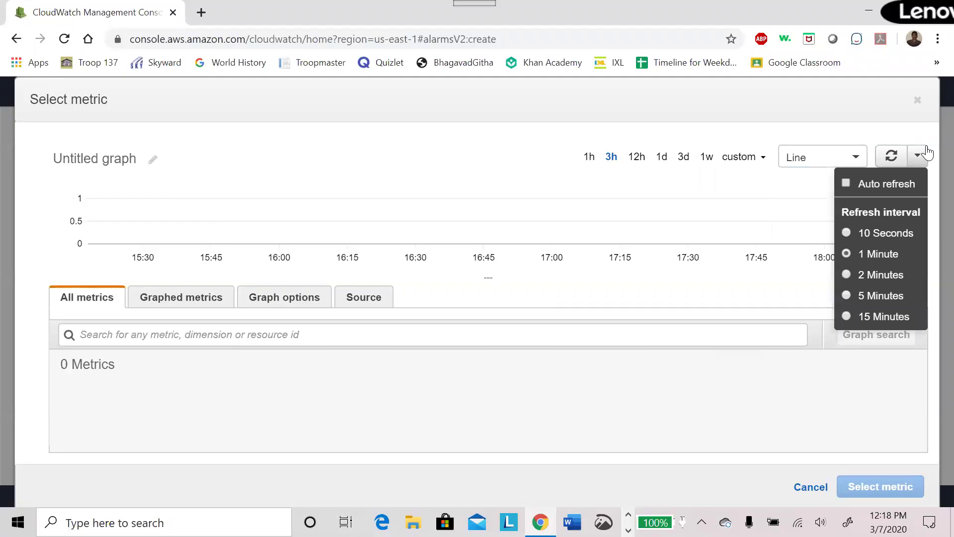
left_click(689, 234)
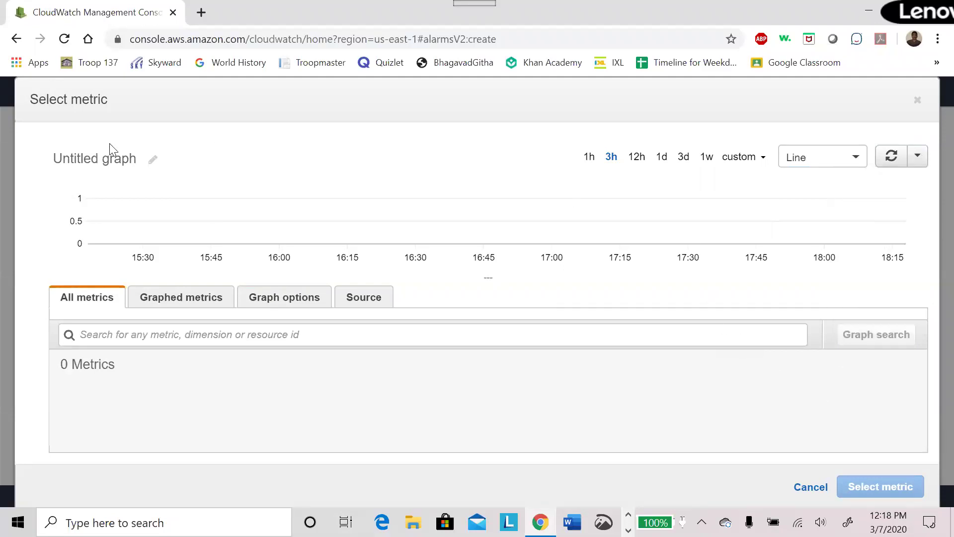
left_click(917, 100)
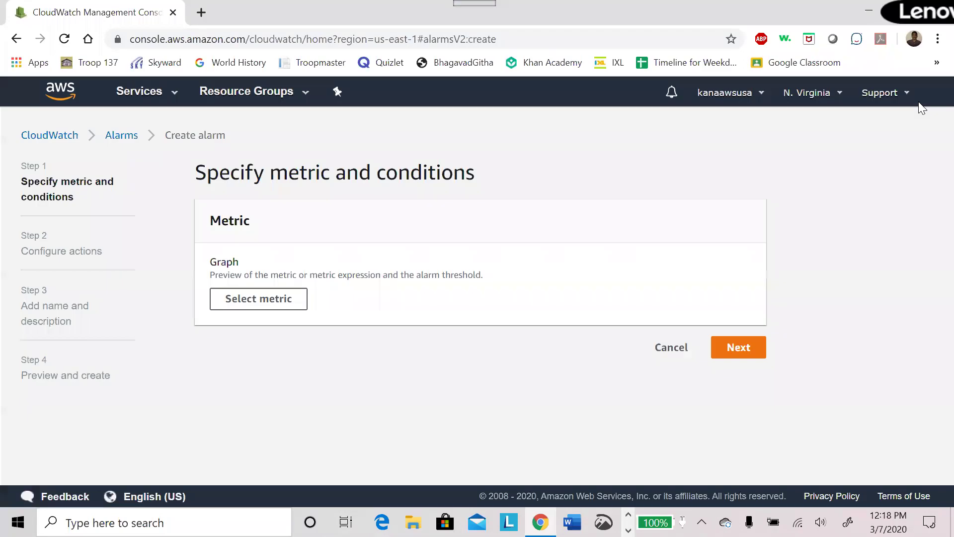
Step: Start an estimated-charges alarm from the Billing alarms panel, then return to the alarms list
left_click(131, 141)
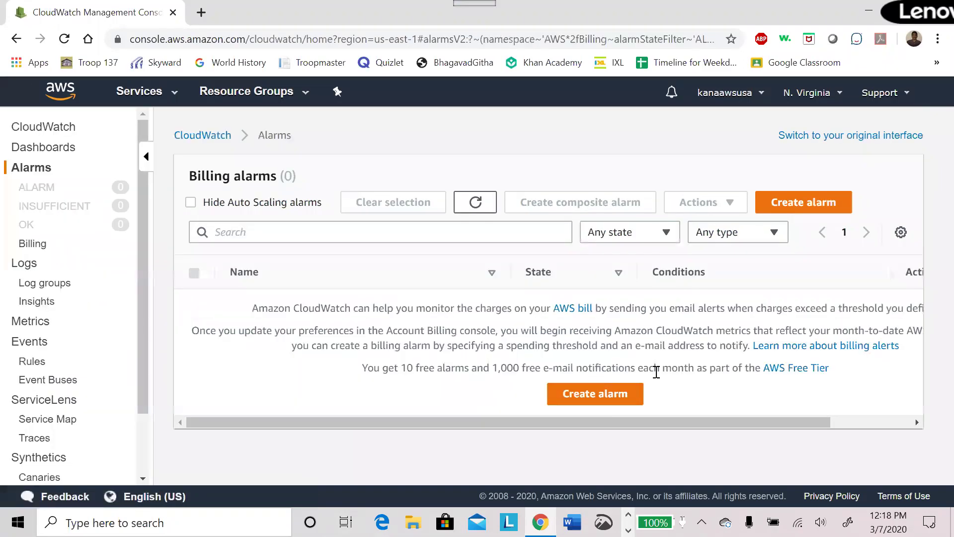
left_click(601, 402)
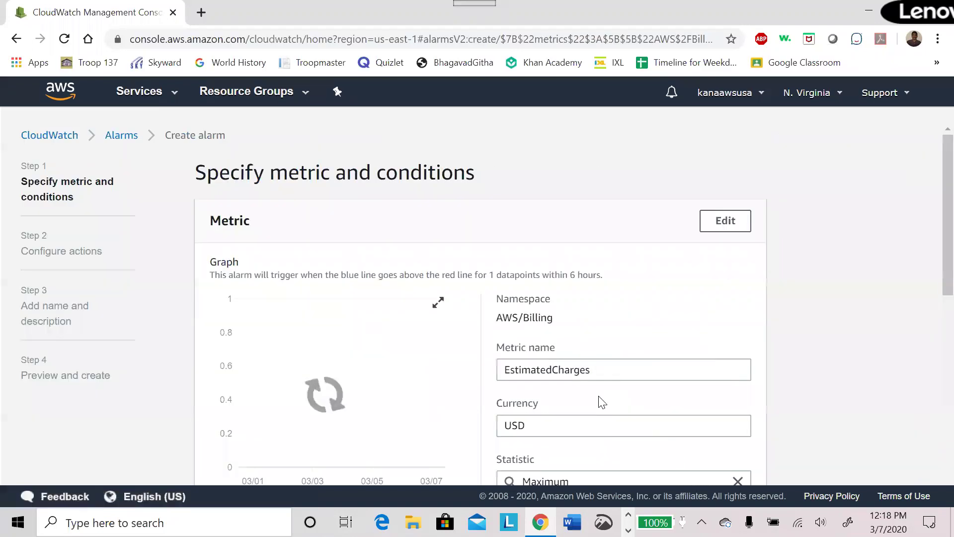
left_click_drag(934, 161, 927, 143)
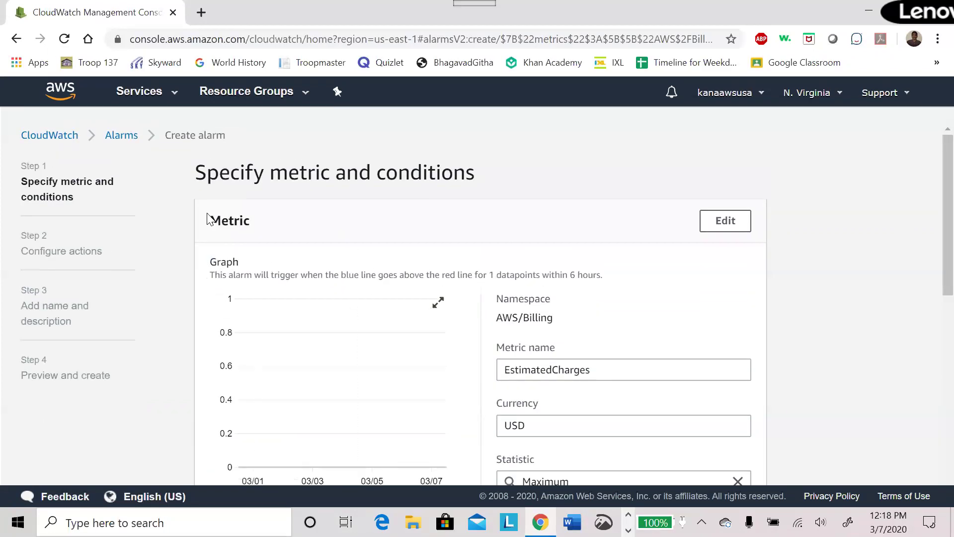
left_click(123, 141)
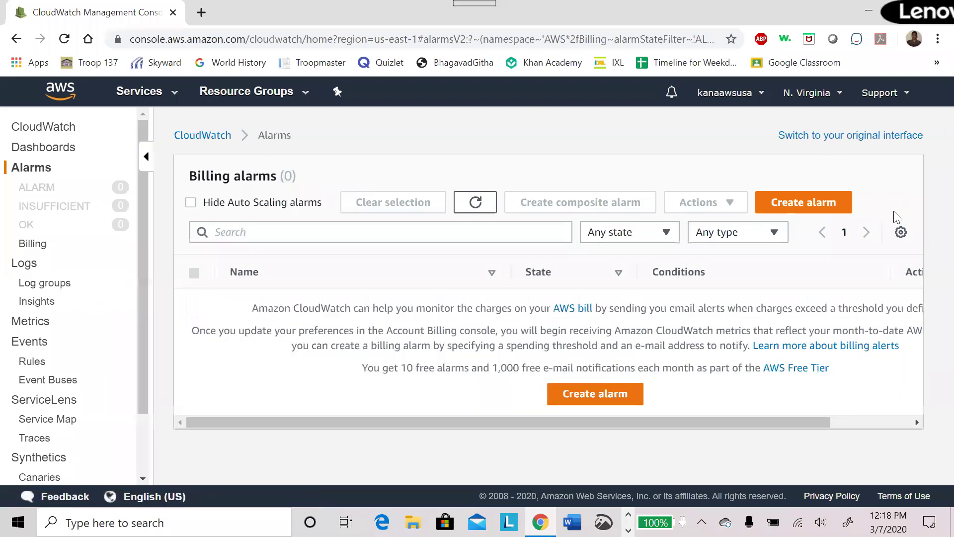
Step: Twice start a new alarm, close its empty metric selection, and return to Billing alarms
left_click(795, 202)
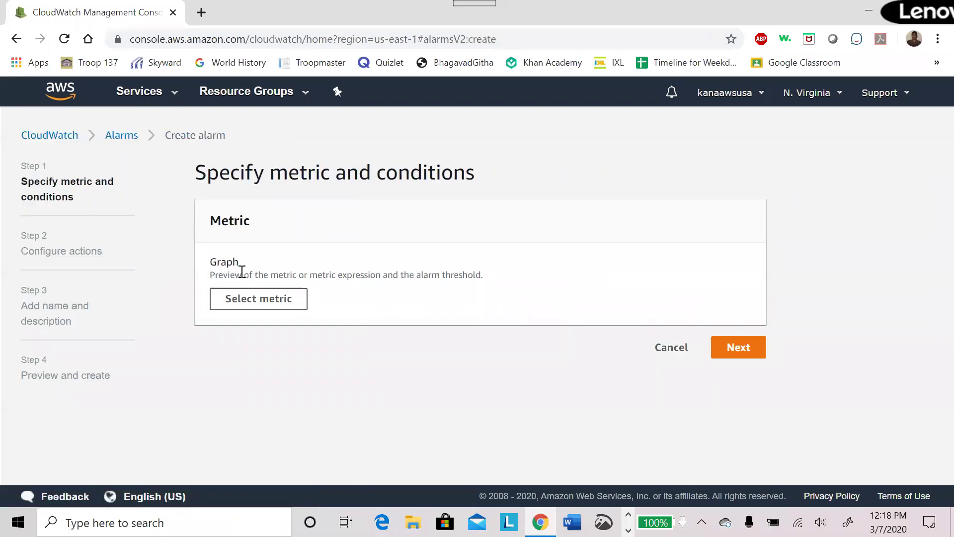
left_click(238, 307)
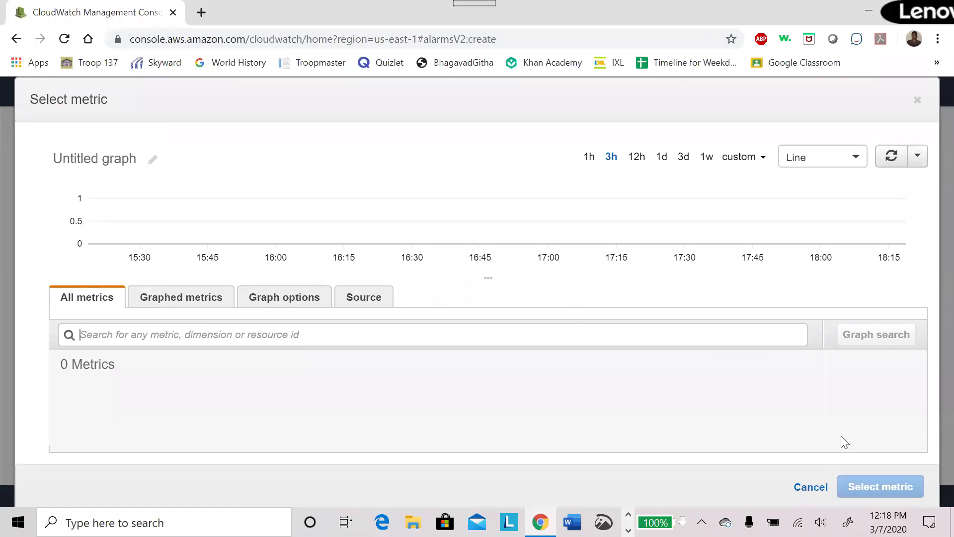
left_click(917, 100)
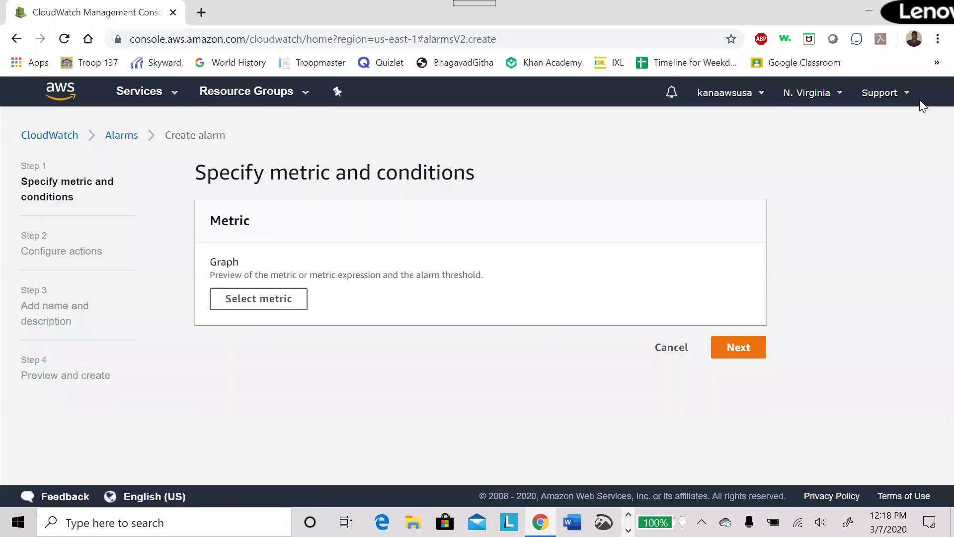
left_click(121, 136)
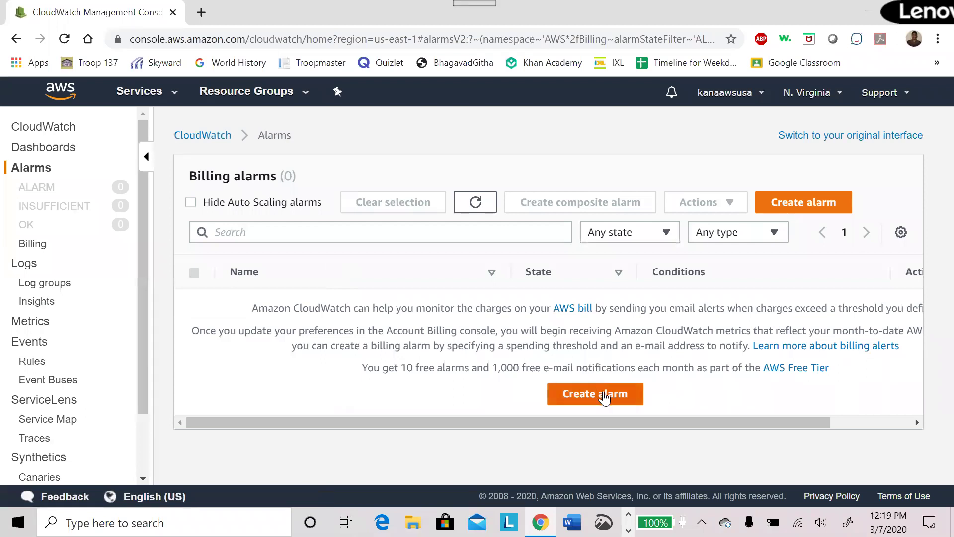
left_click(812, 209)
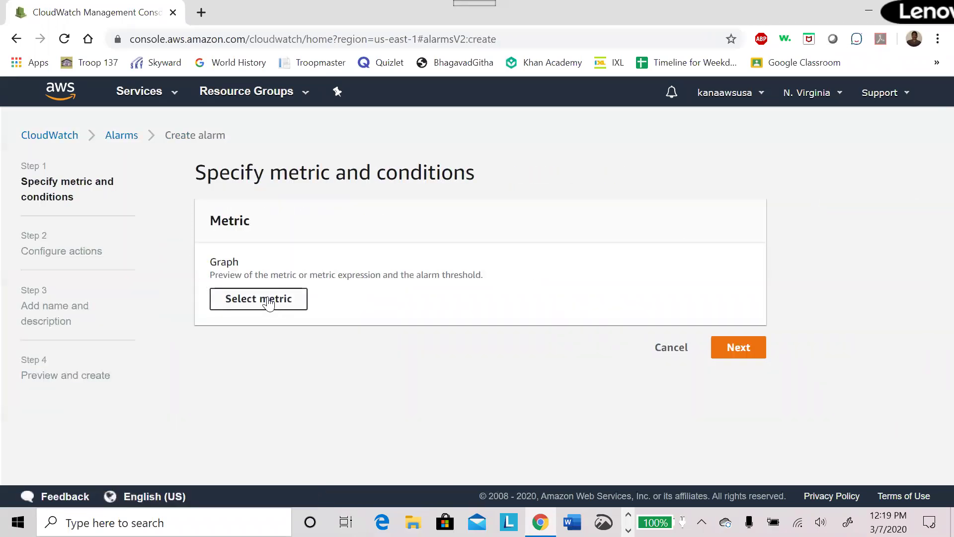
left_click(268, 301)
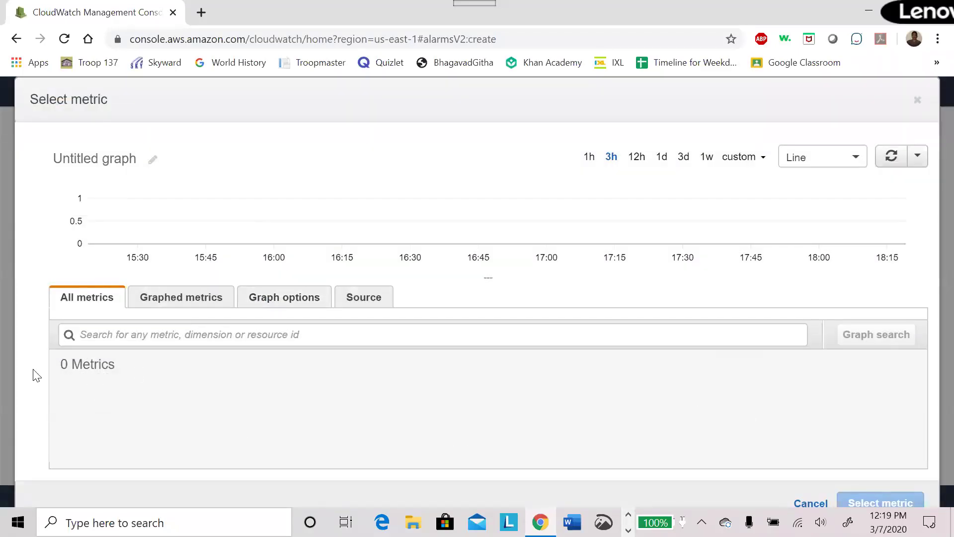
left_click(918, 100)
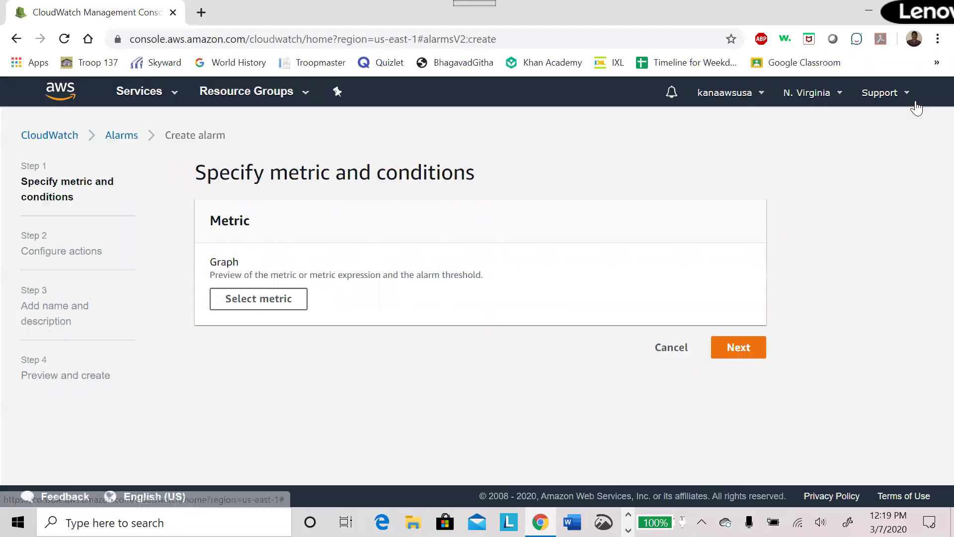
left_click(126, 135)
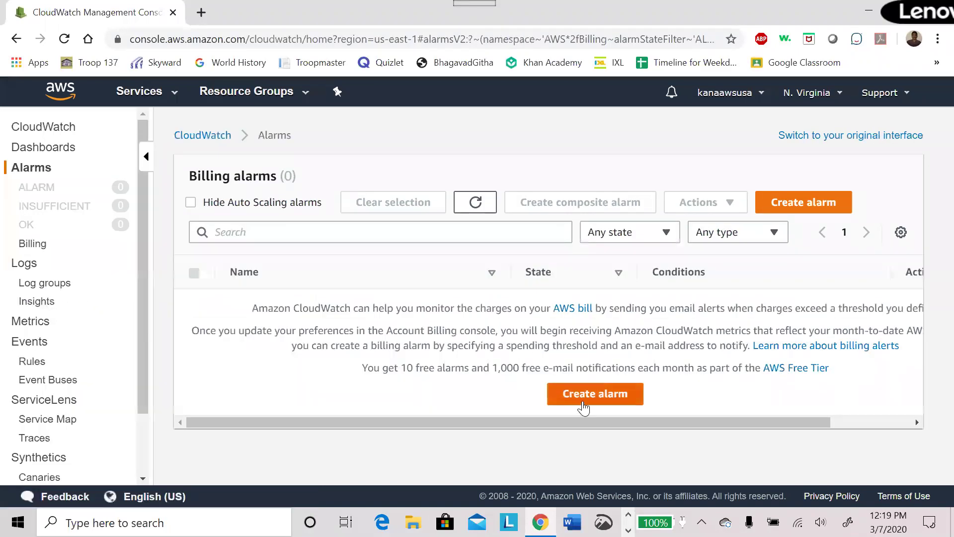
Step: Start a billing alarm preloaded with EstimatedCharges, USD and Maximum, and review its metric fields
left_click(583, 395)
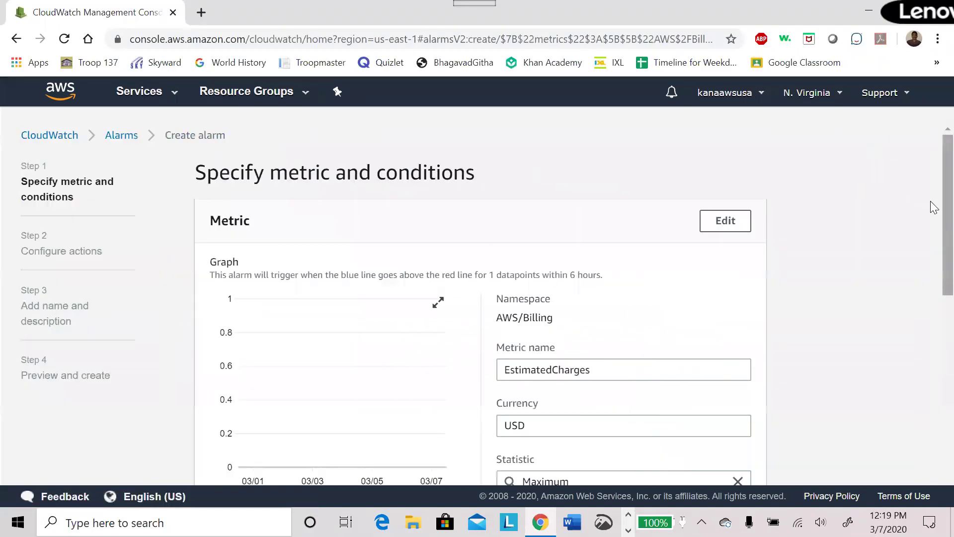
scroll(934, 219, "down", 1)
scroll(934, 213, "down", 1)
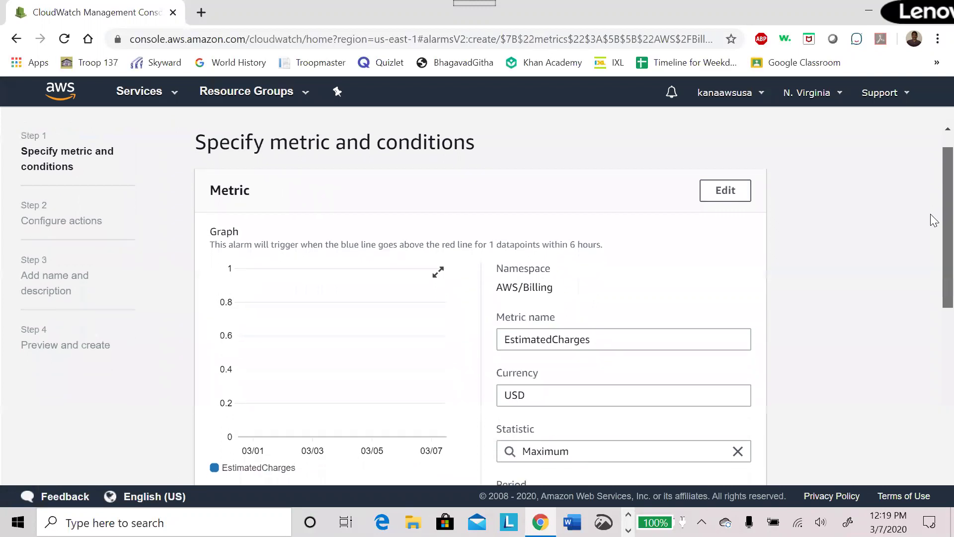
scroll(934, 220, "down", 1)
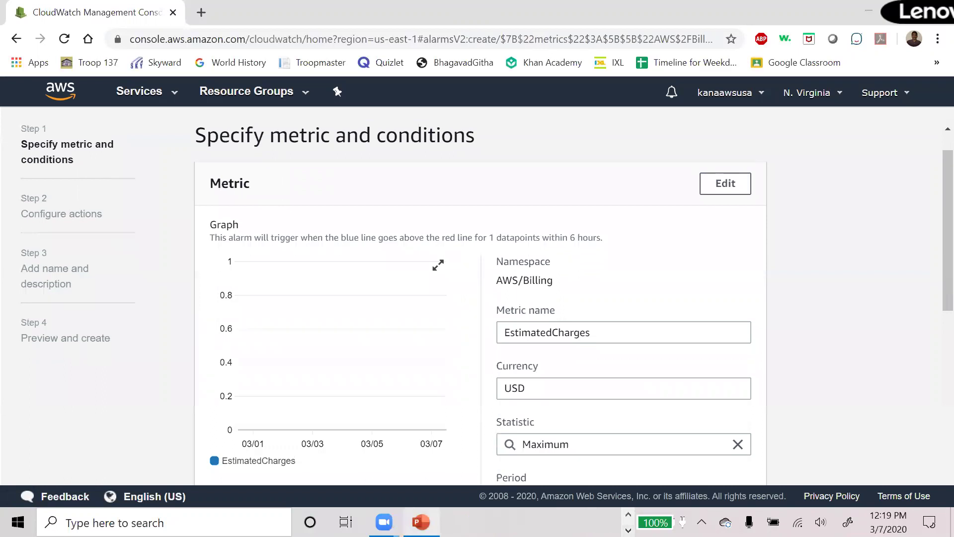
key("alt+Tab")
Step: Show slides 19 and 21 on metric settings and the confirmed subscription, then return to CloudWatch
left_click(58, 273)
left_click(58, 281)
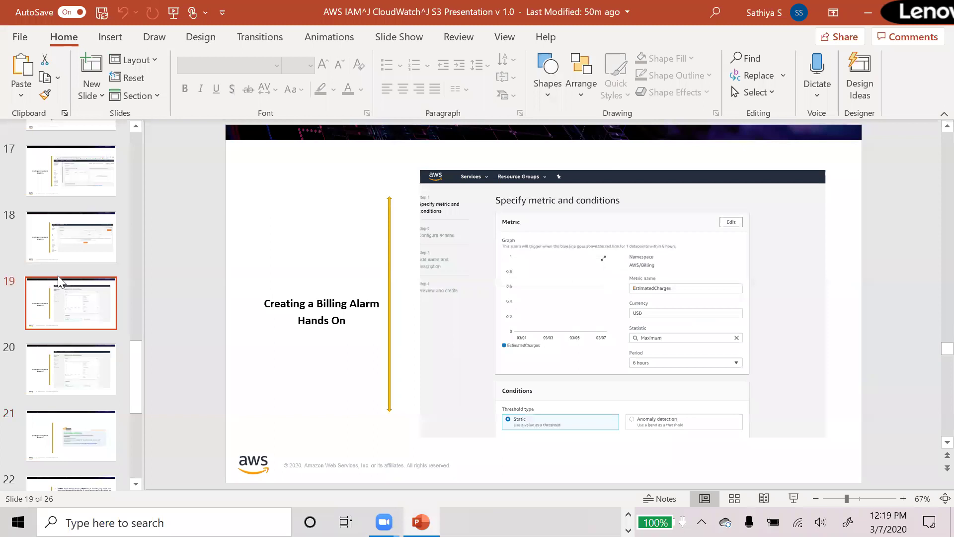
key("Down")
key("Down")
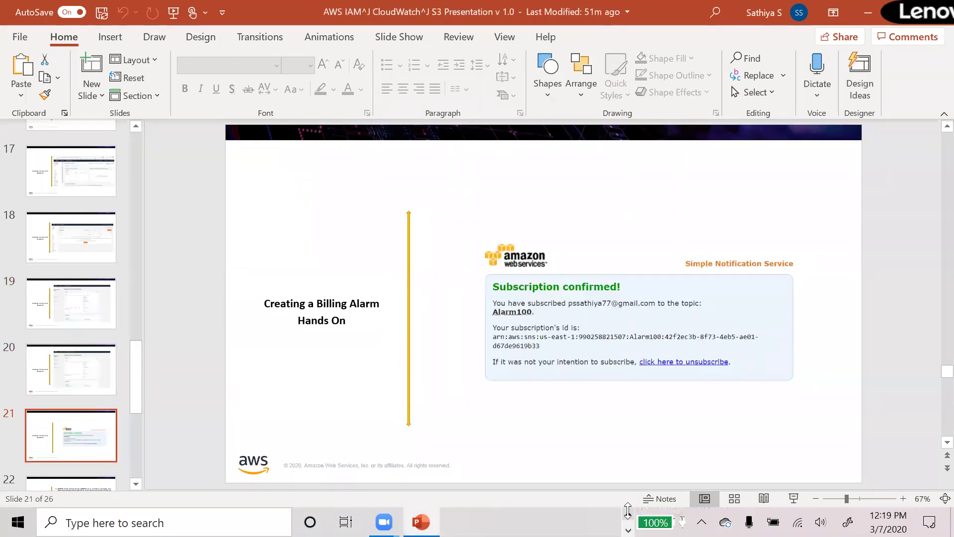
key("alt+Tab")
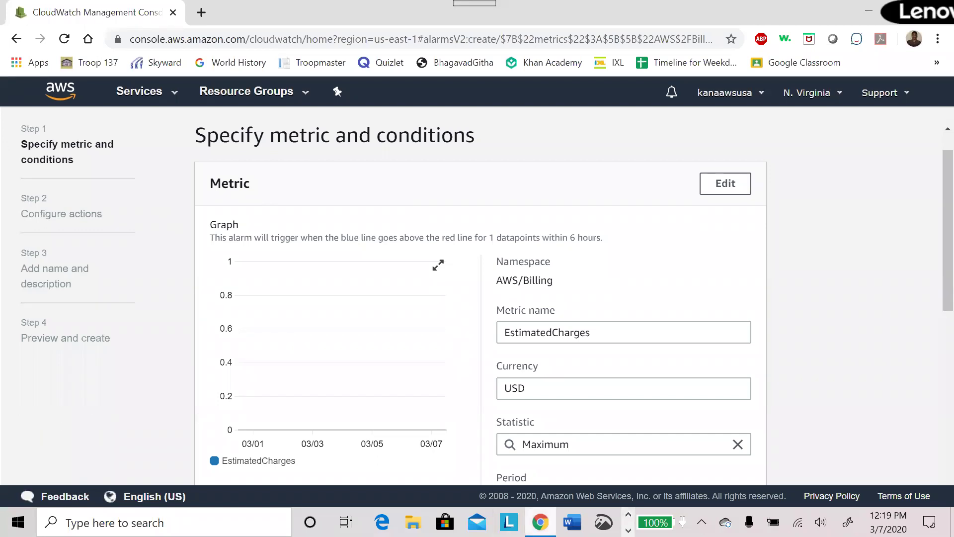
key("alt+Tab")
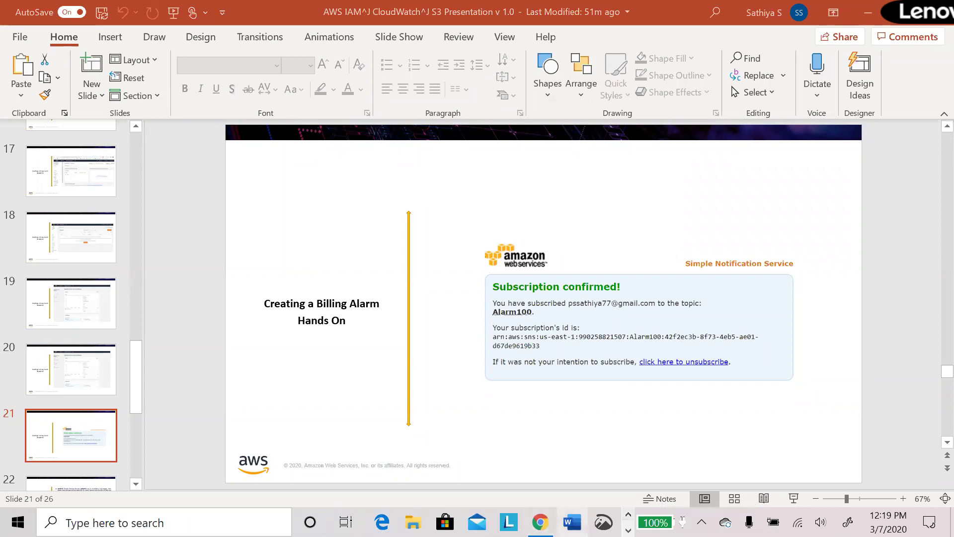
key("alt+Tab")
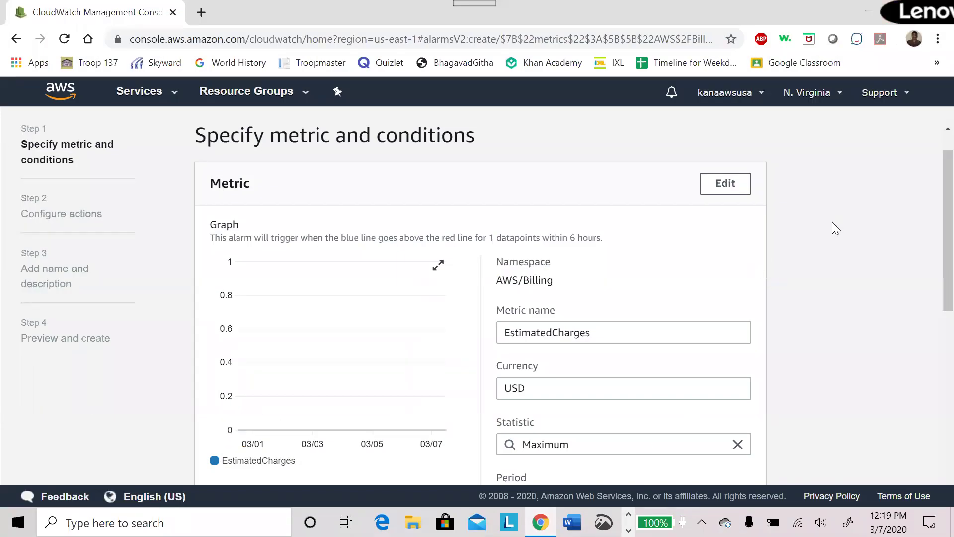
left_click_drag(930, 203, 930, 228)
scroll(930, 228, "down", 1)
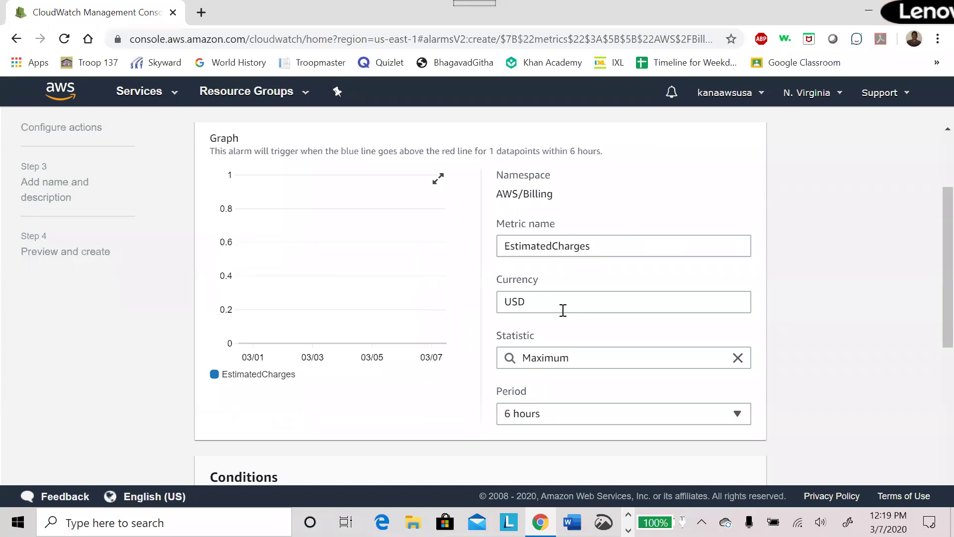
scroll(930, 328, "down", 2)
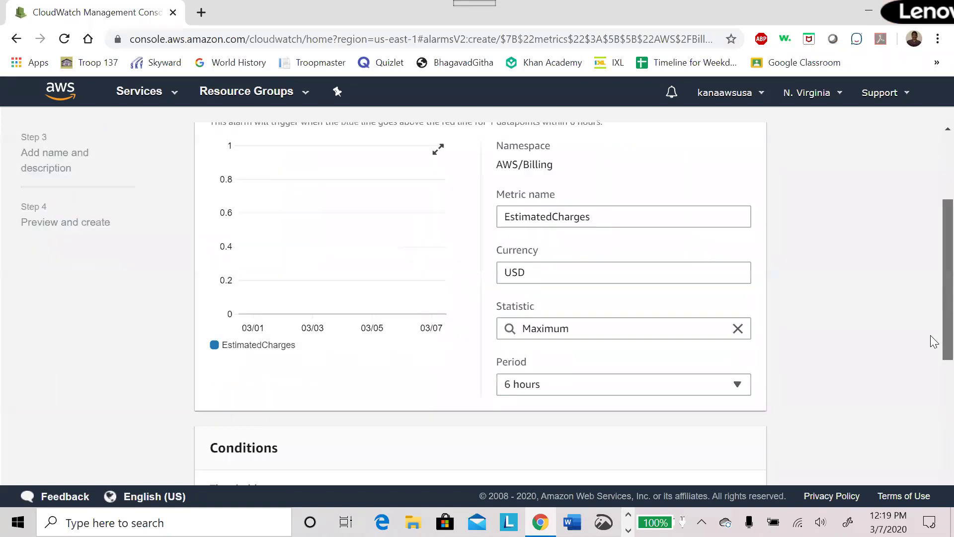
scroll(930, 336, "down", 2)
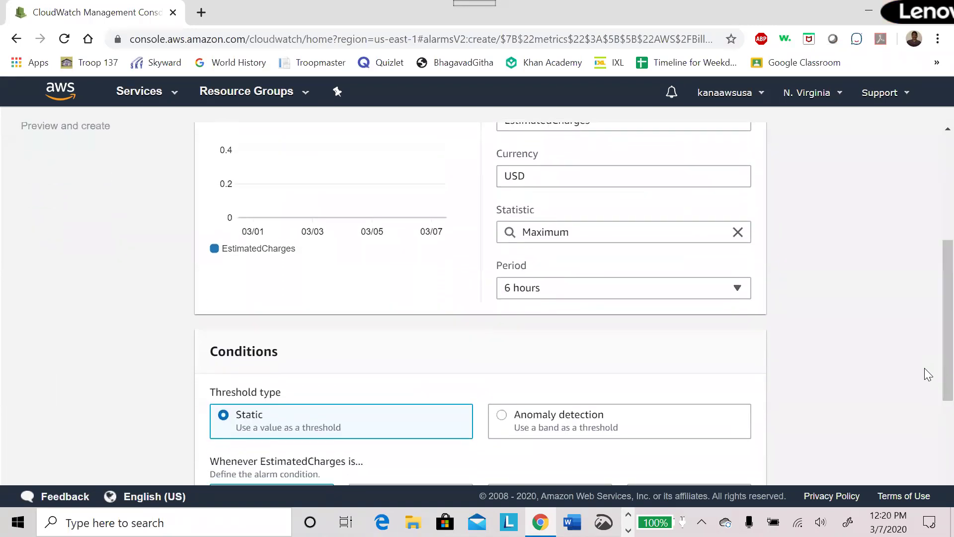
left_click(740, 292)
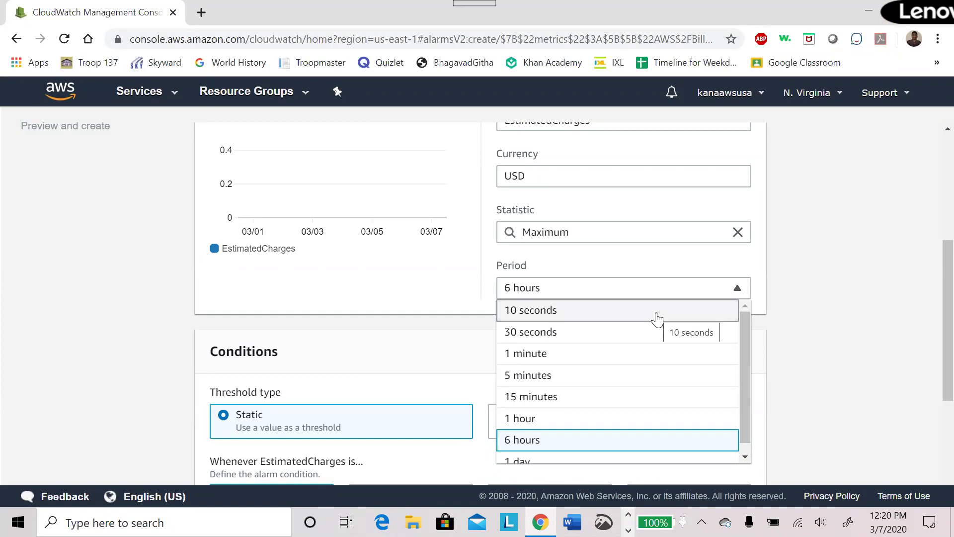
left_click(549, 439)
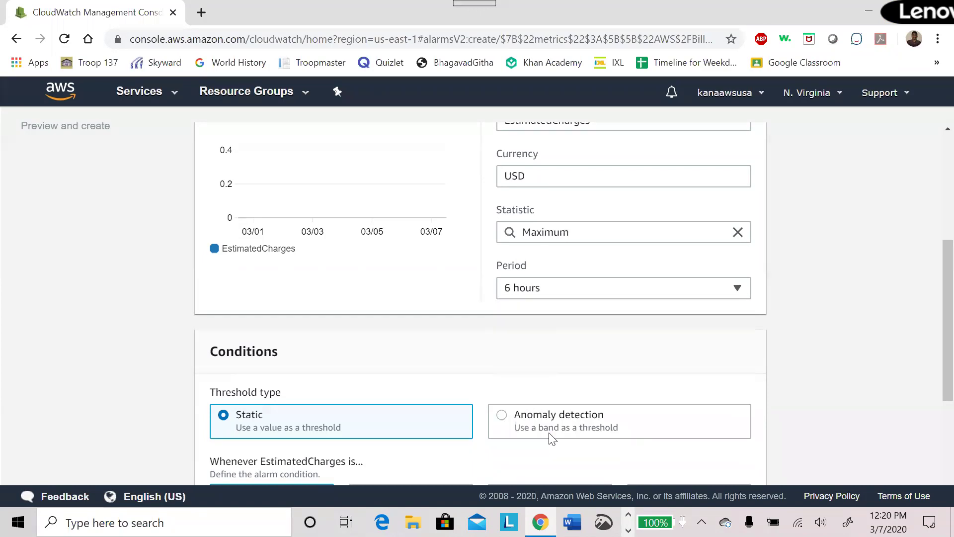
scroll(934, 309, "down", 4)
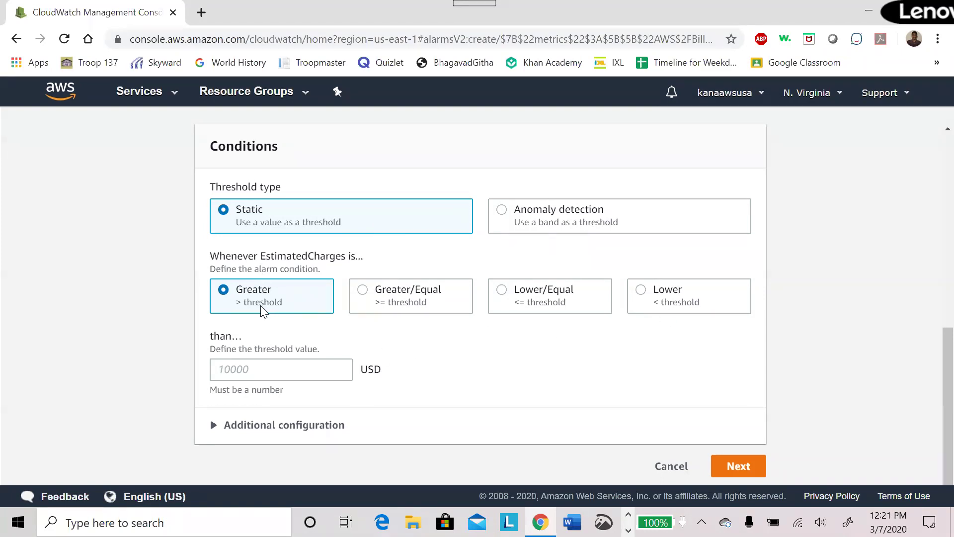
left_click(292, 368)
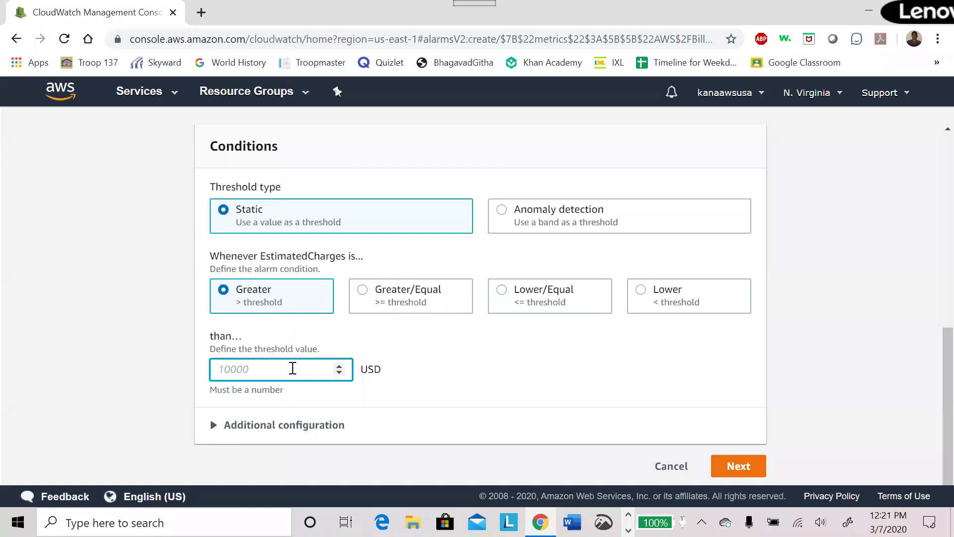
Step: Set the threshold to 100 USD, keep missing data treated as missing, and continue to actions
type("100")
left_click(512, 395)
right_click(933, 399)
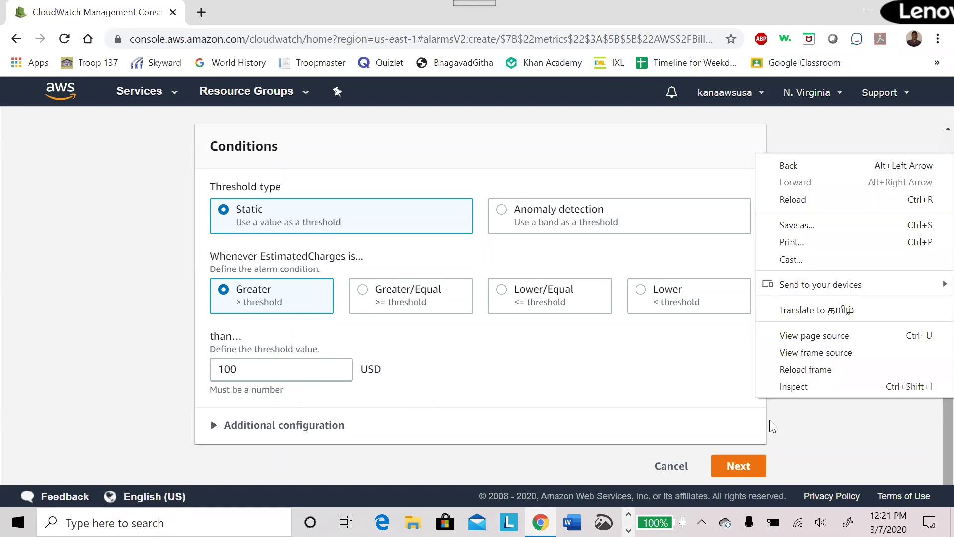
left_click(214, 425)
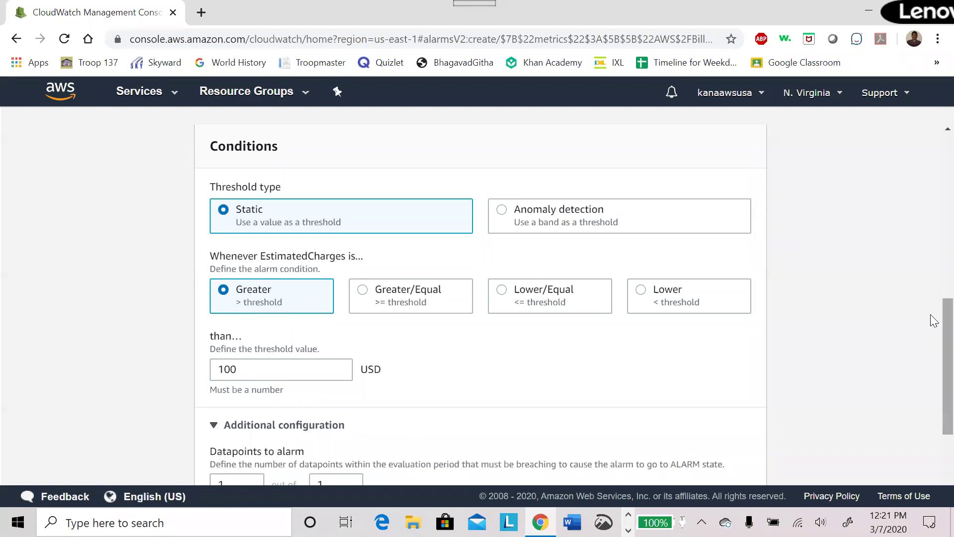
scroll(930, 316, "down", 3)
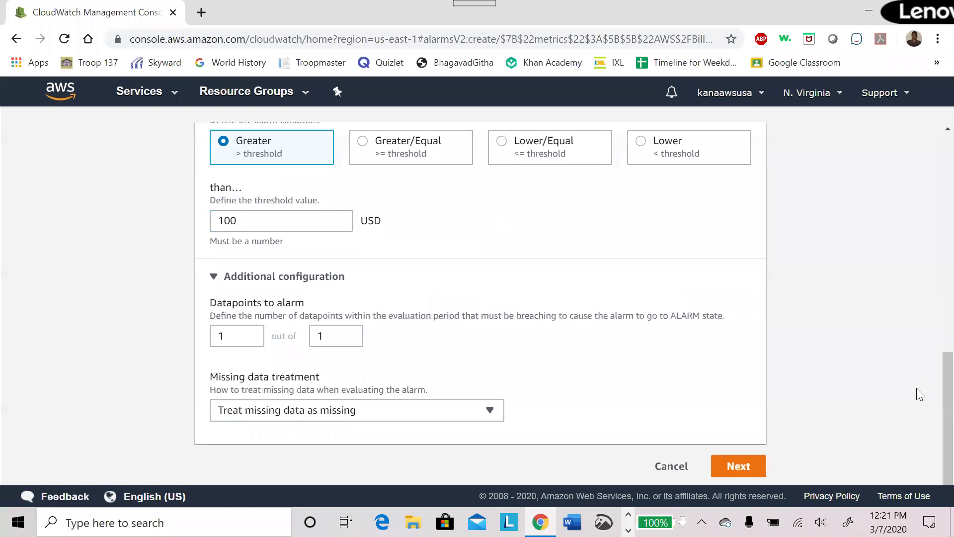
left_click(318, 416)
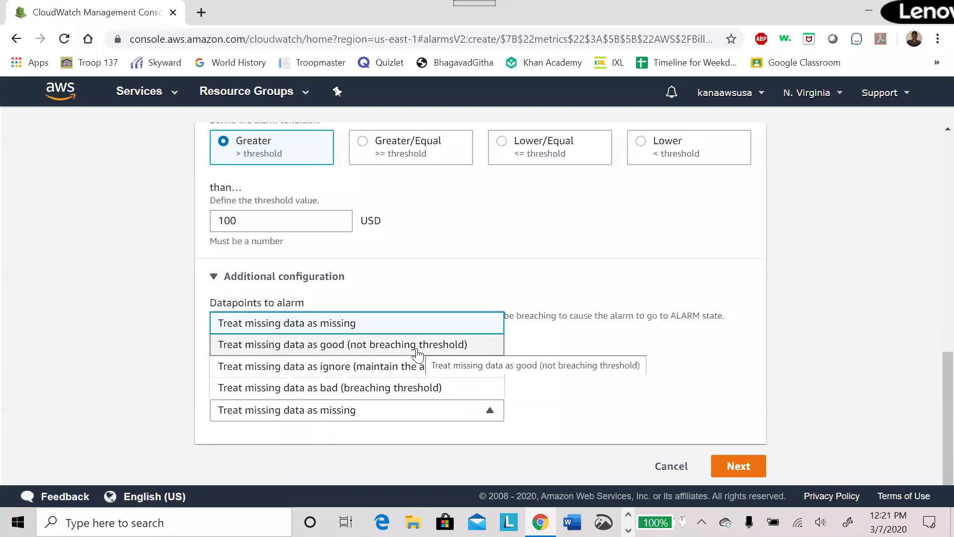
left_click(759, 326)
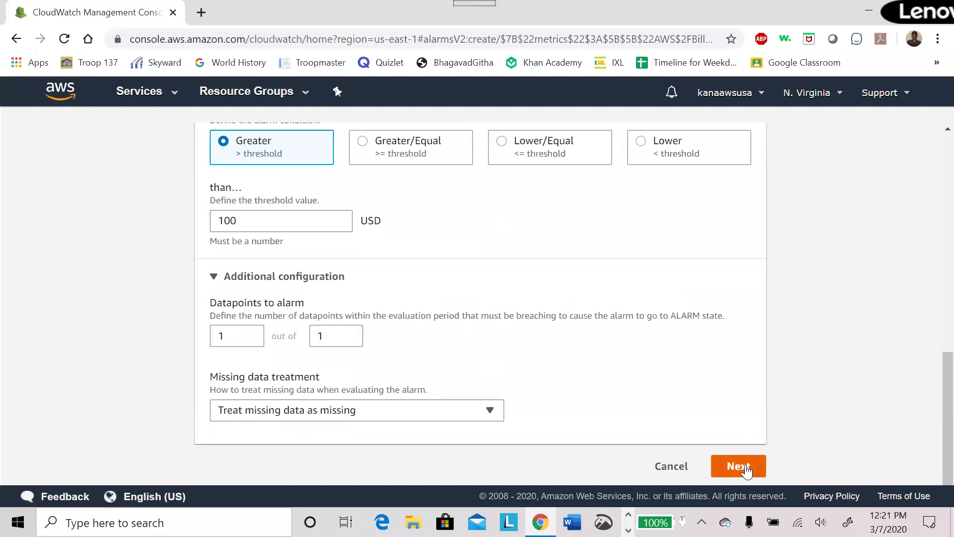
left_click_drag(934, 419, 915, 431)
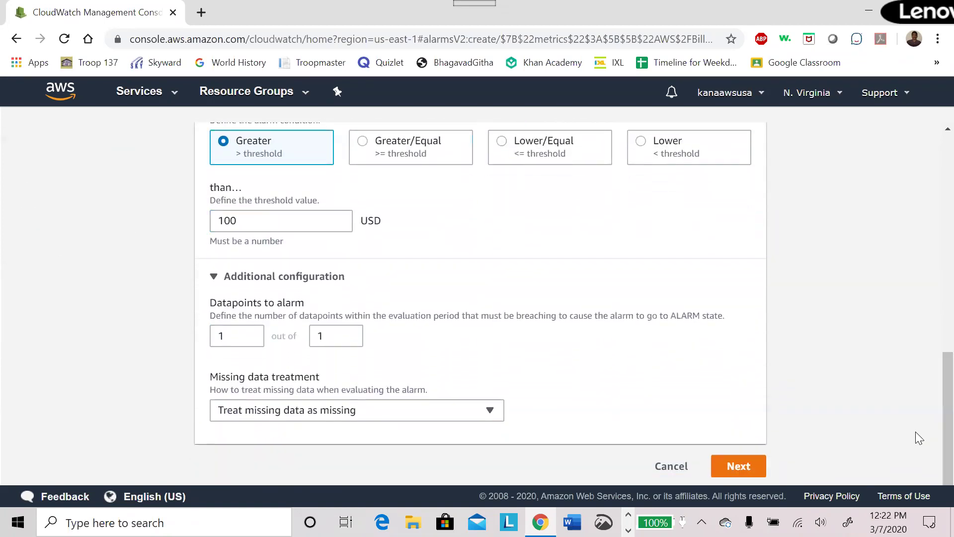
left_click(739, 467)
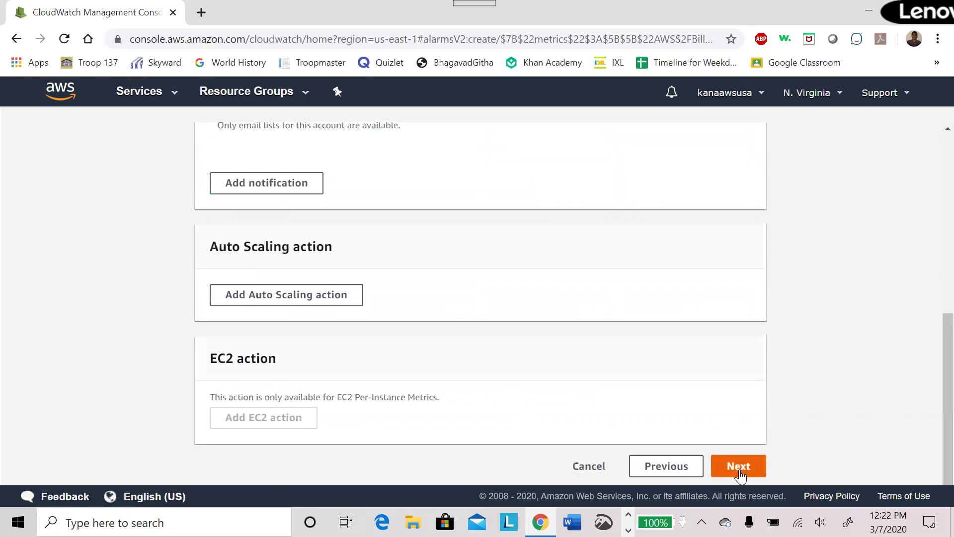
Step: Create a new SNS notification topic and name it BillingAlarm_100
left_click_drag(930, 415, 930, 272)
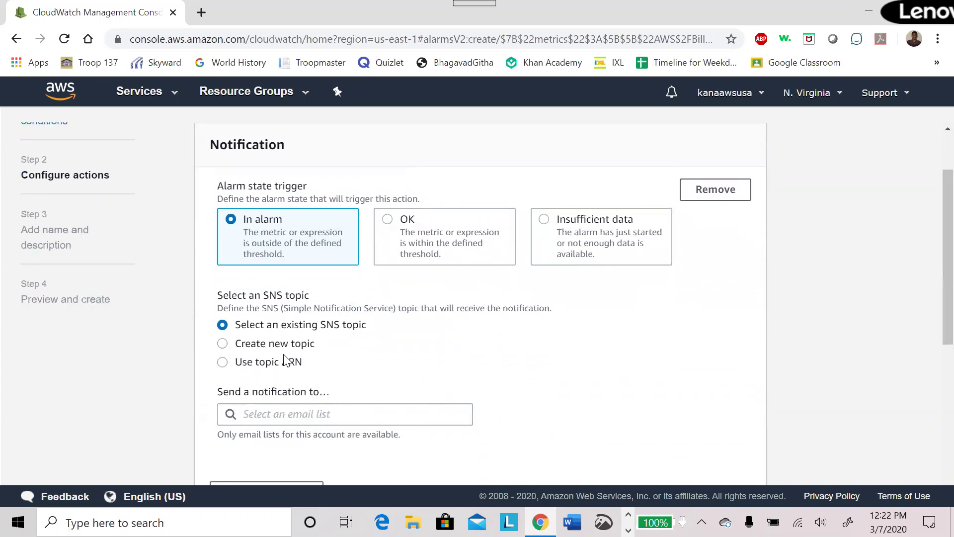
left_click(221, 343)
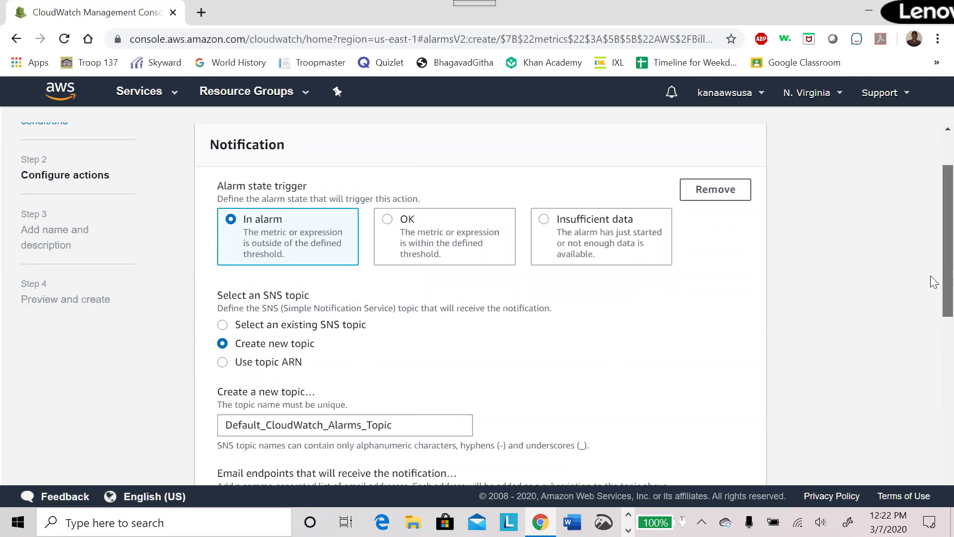
scroll(933, 281, "down", 3)
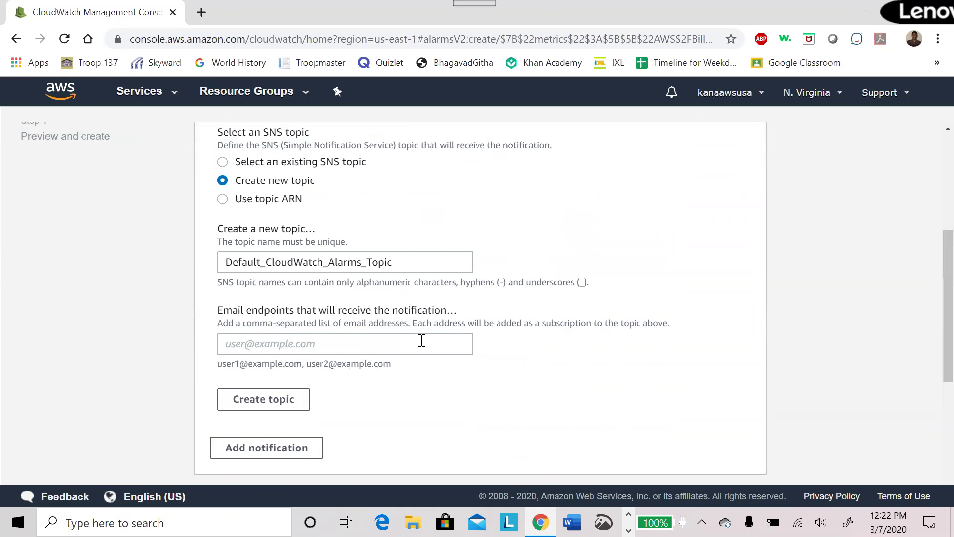
double_click(409, 261)
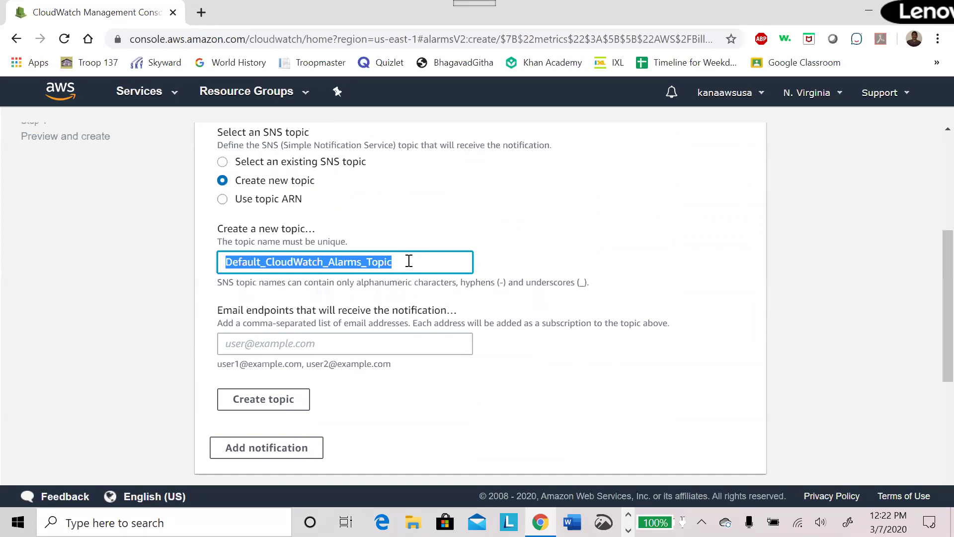
type("BillingAl")
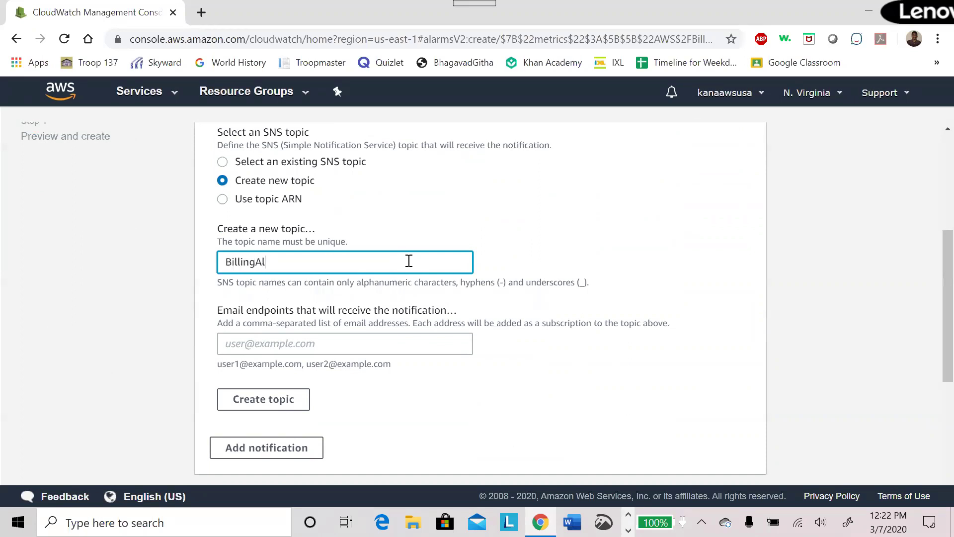
type("arm_1")
type("00")
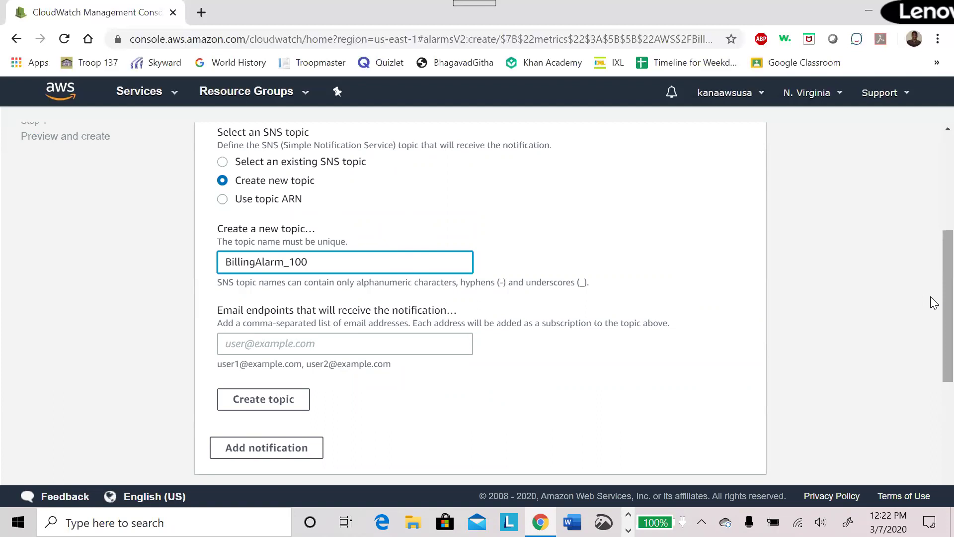
scroll(930, 318, "down", 2)
left_click_drag(930, 326, 931, 332)
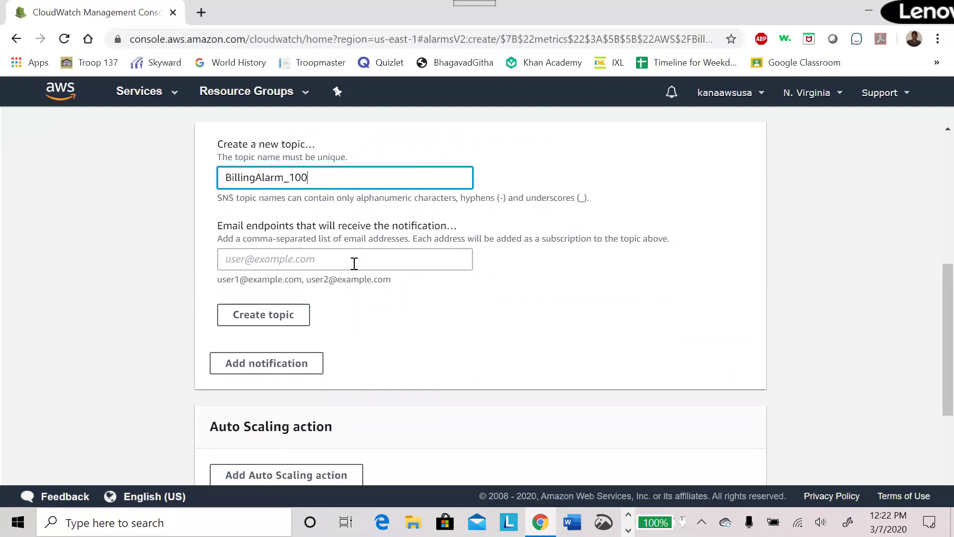
Step: Name the topic BillingAlarm_100, enter the account's e-mail address as its endpoint, and create it
left_click(269, 318)
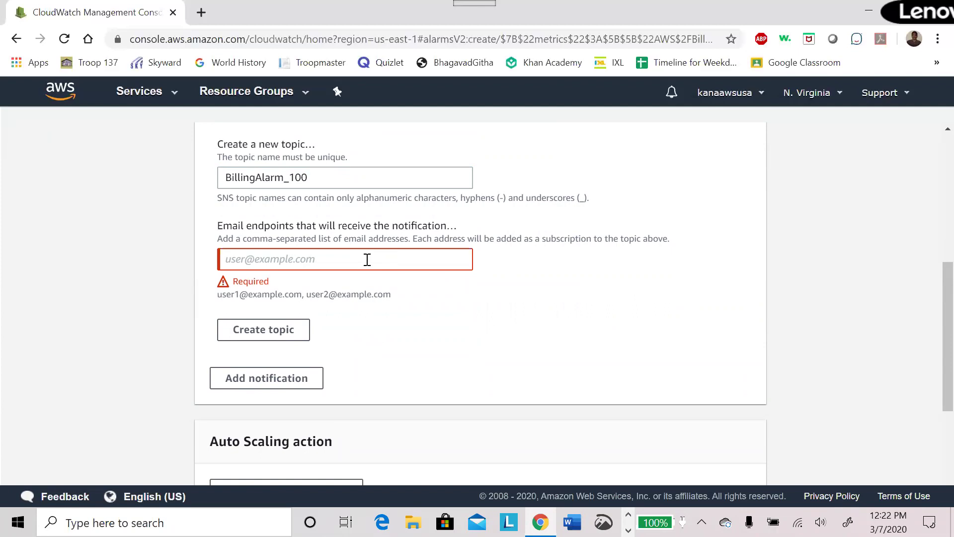
left_click(367, 260)
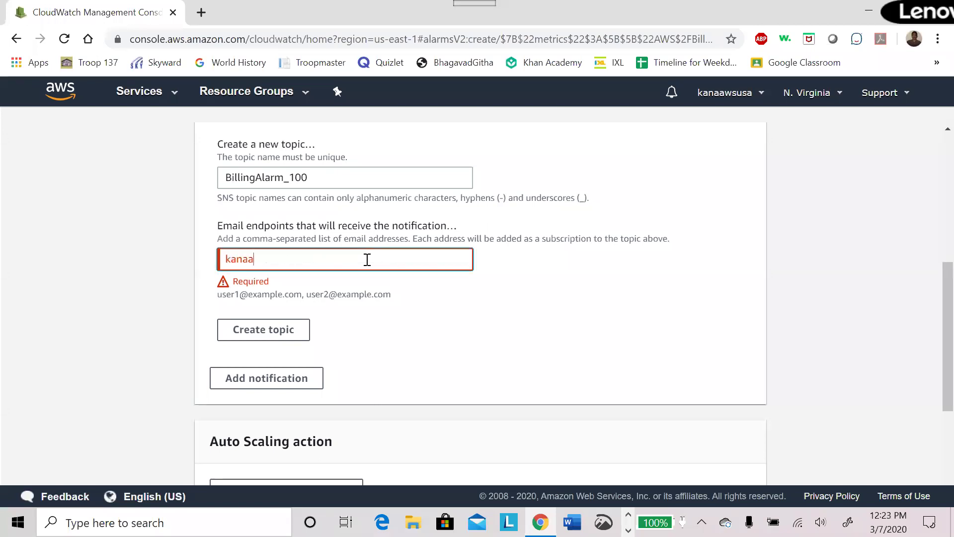
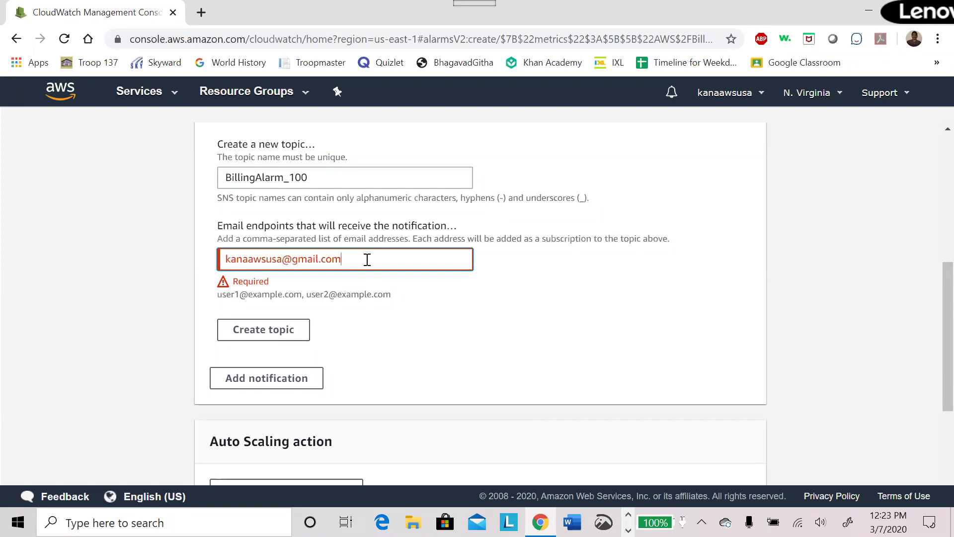
left_click(473, 351)
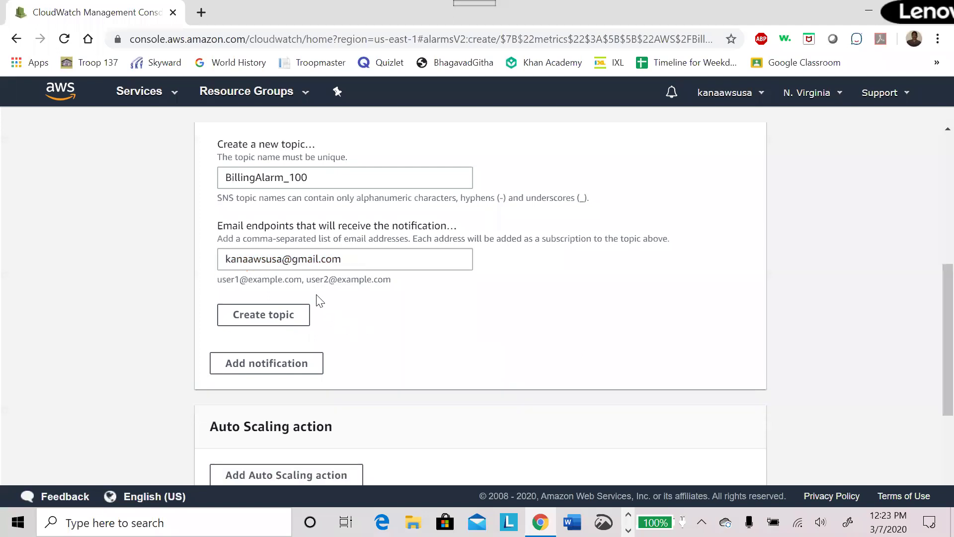
left_click(272, 318)
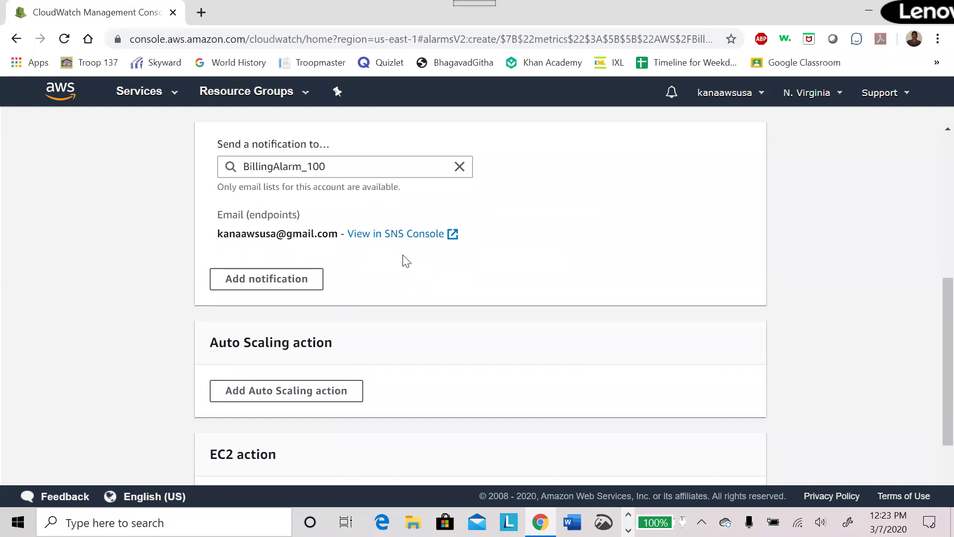
right_click(397, 236)
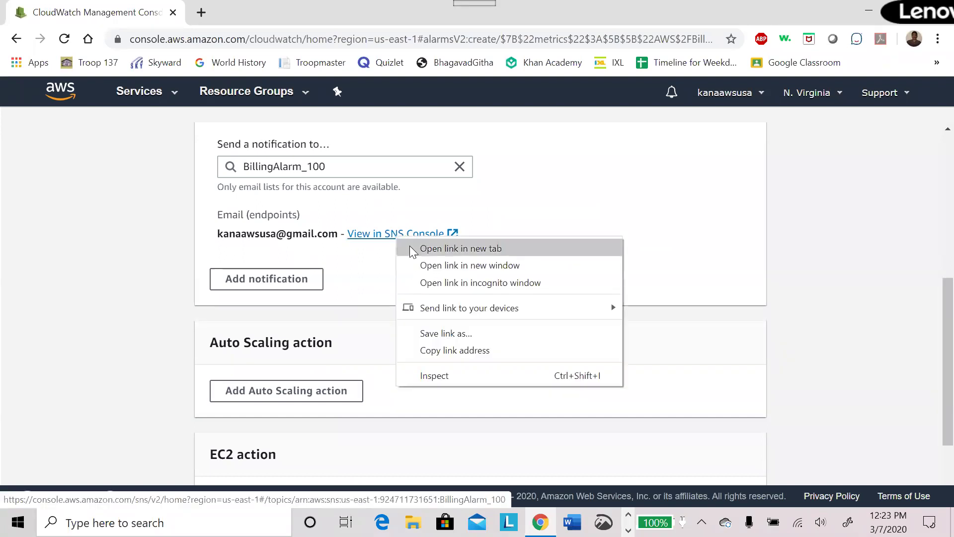
Step: Open the BillingAlarm_100 topic page in a new tab, check its pending subscription, then start a Google tab
left_click(460, 248)
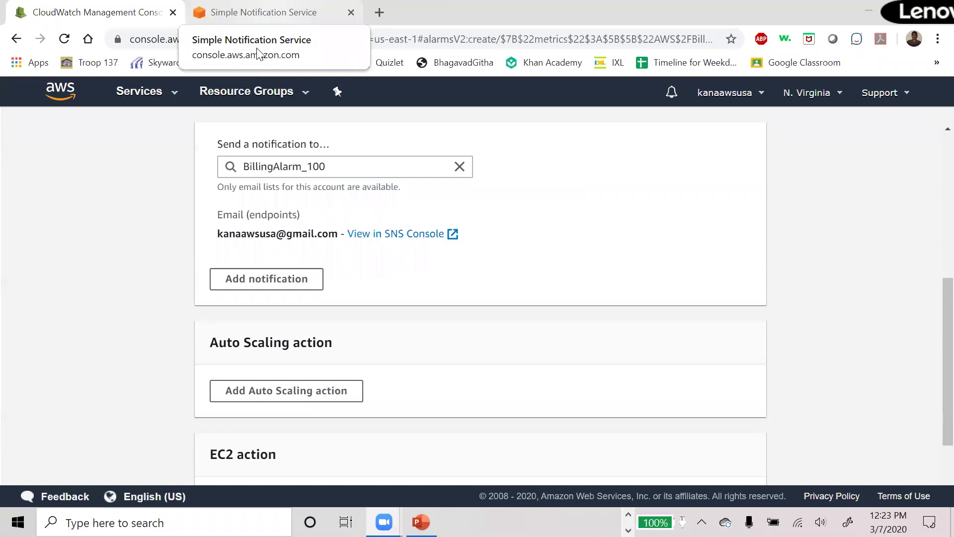
left_click(258, 54)
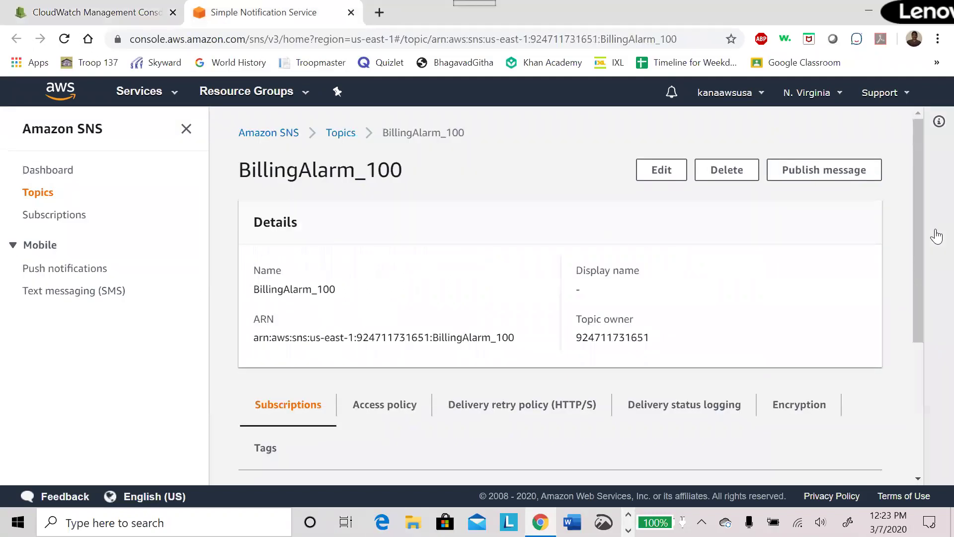
left_click_drag(917, 224, 893, 360)
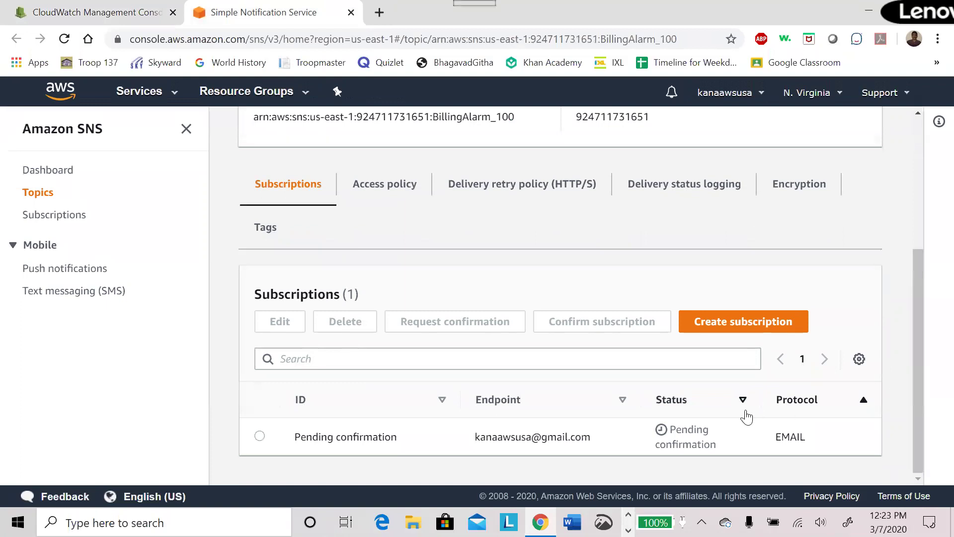
left_click(259, 436)
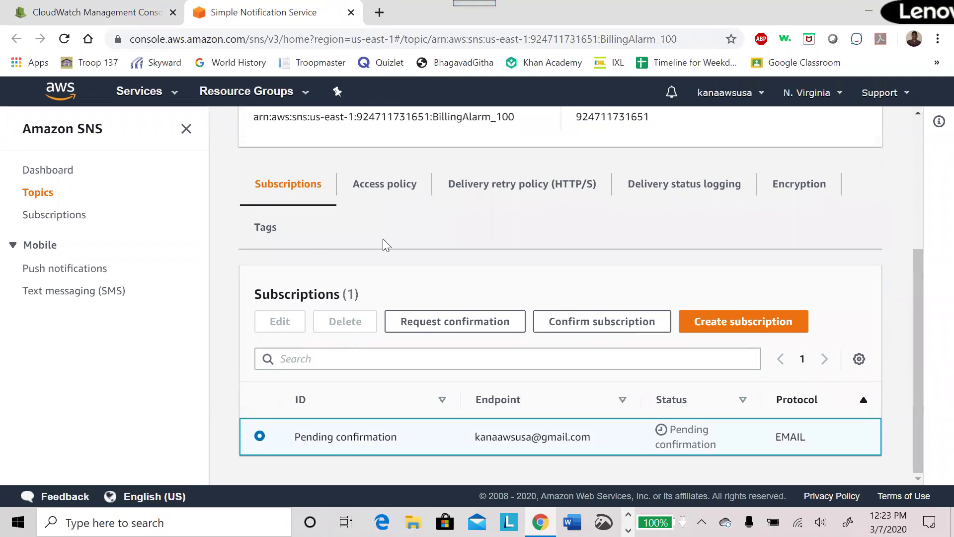
left_click(379, 13)
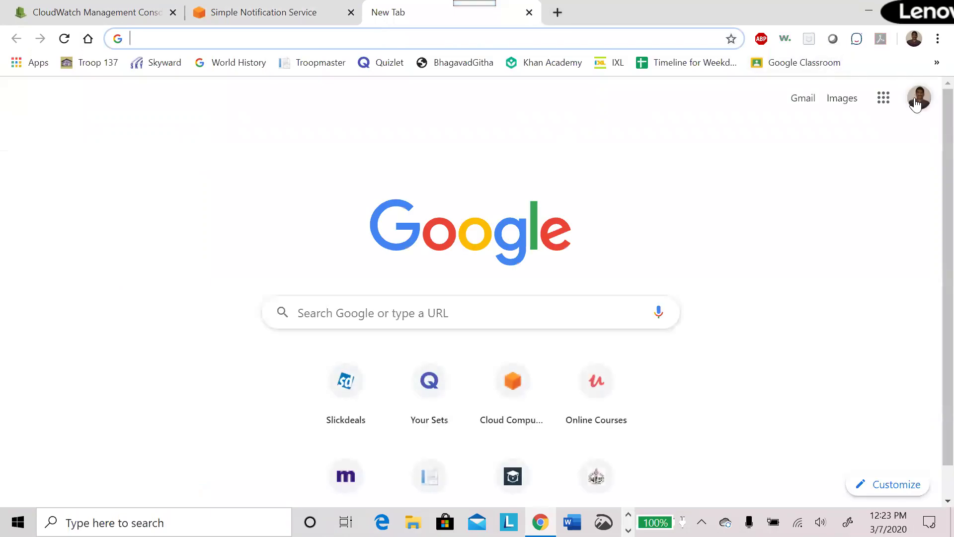
left_click(917, 102)
Step: Switch to the second Google account's Gmail and confirm the subscription from the AWS Notification email
left_click(793, 323)
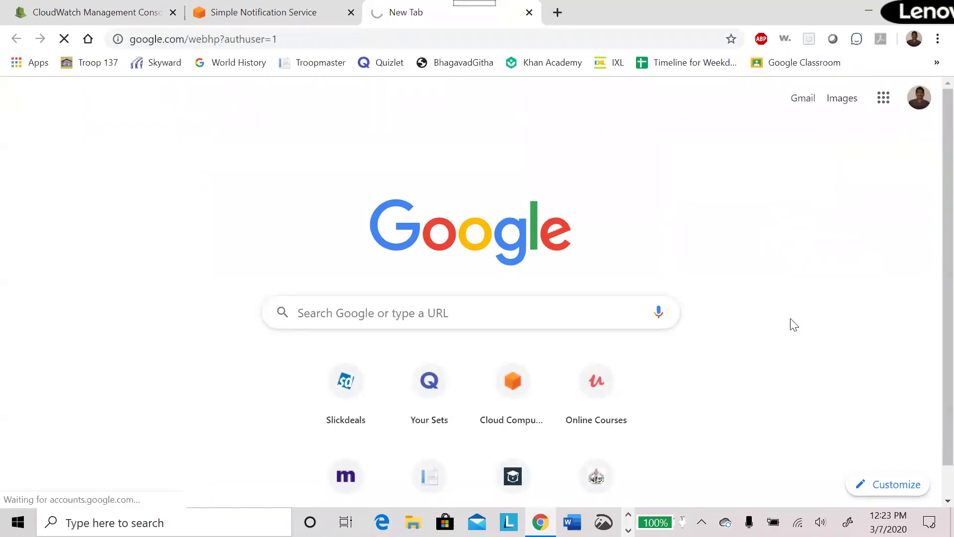
left_click(809, 101)
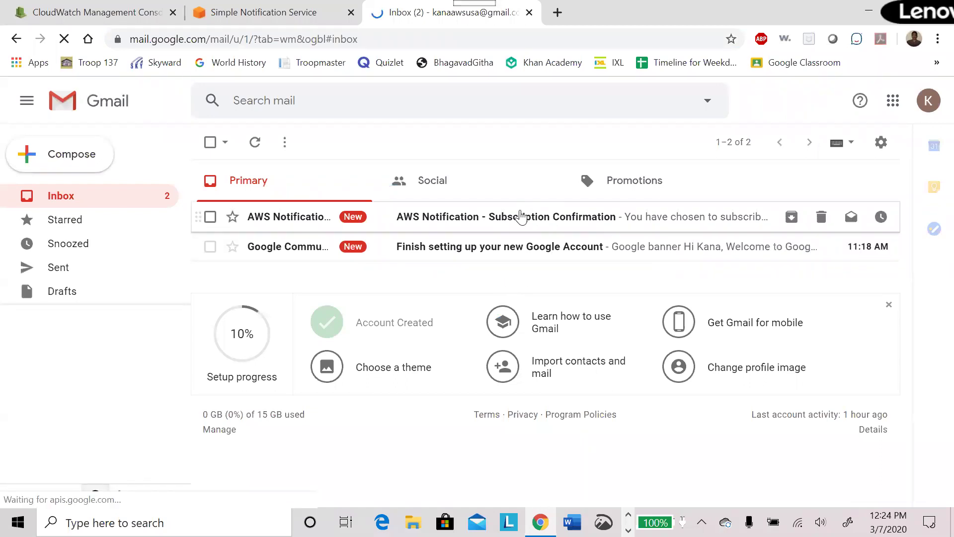
left_click(512, 216)
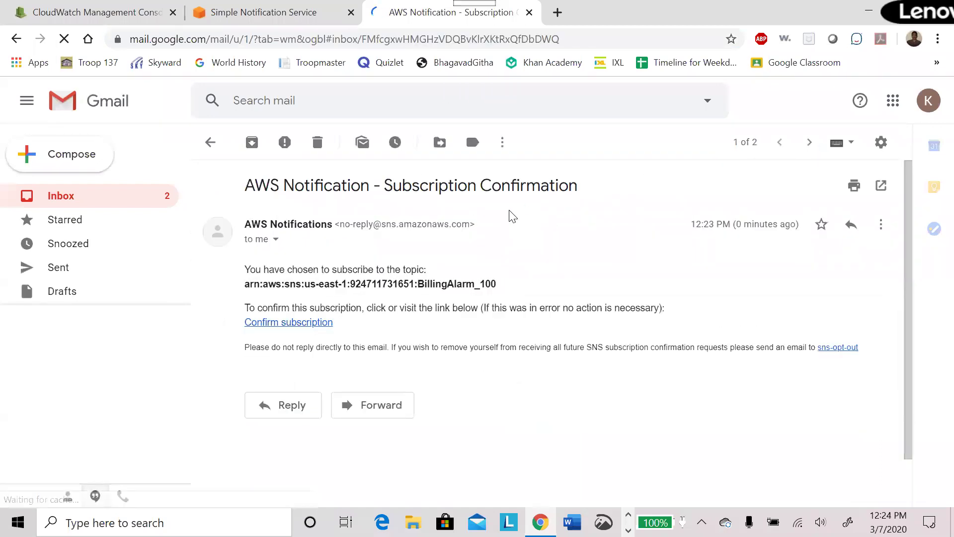
left_click(15, 40)
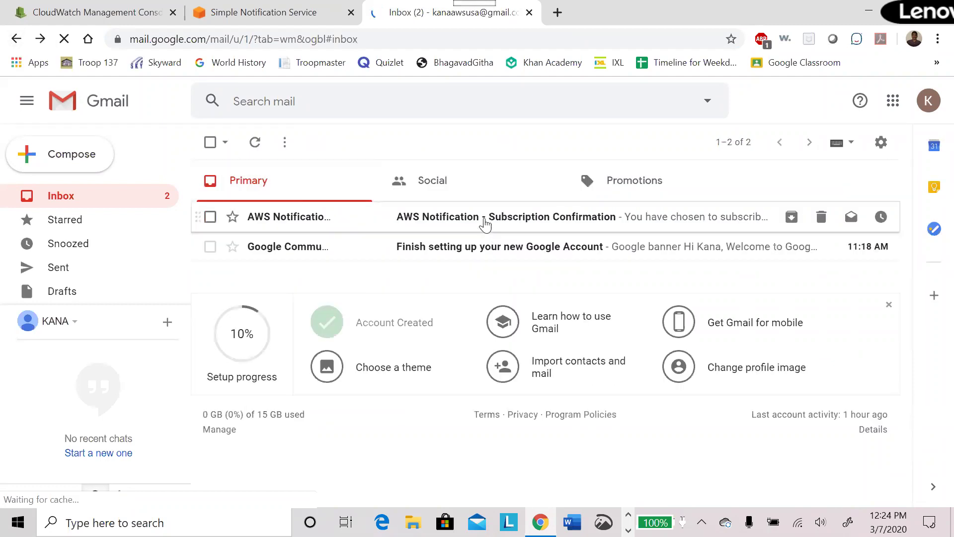
left_click(485, 224)
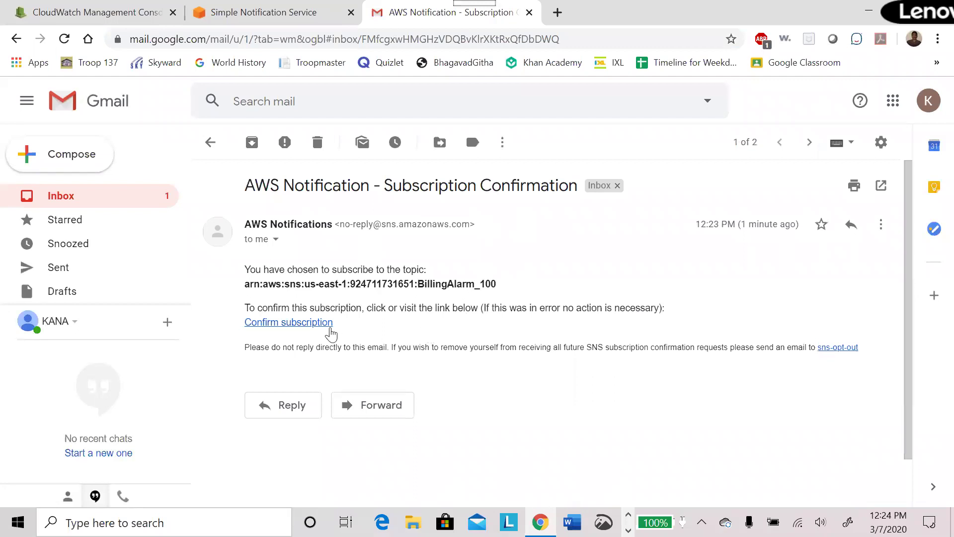
left_click(307, 324)
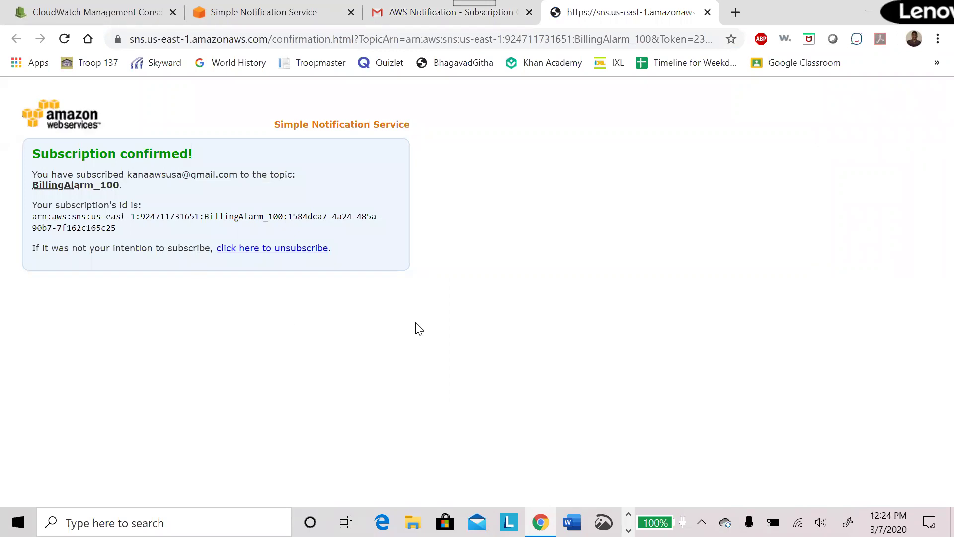
Step: Compare against PowerPoint slide 21, then return to the BillingAlarm_100 topic in the SNS tab
left_click(628, 530)
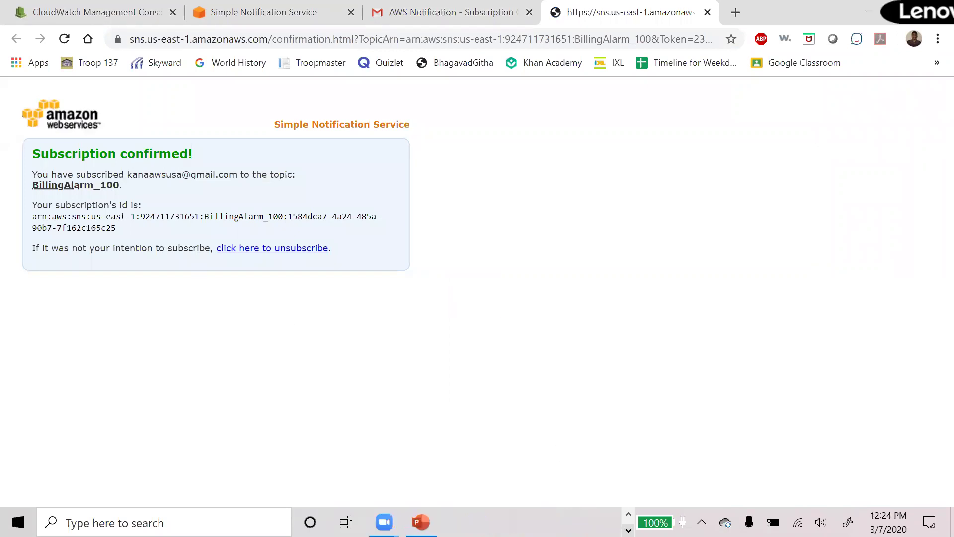
left_click(421, 522)
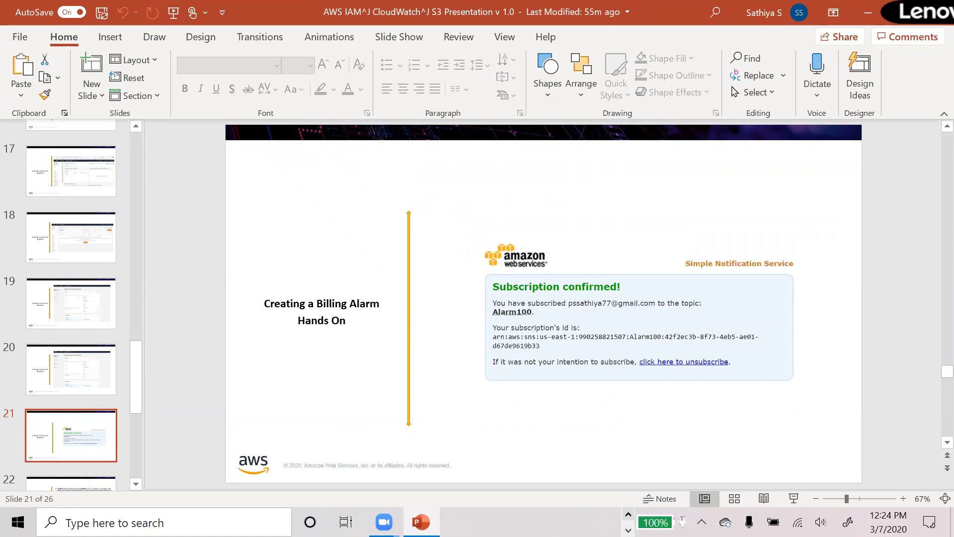
left_click(628, 515)
left_click(540, 521)
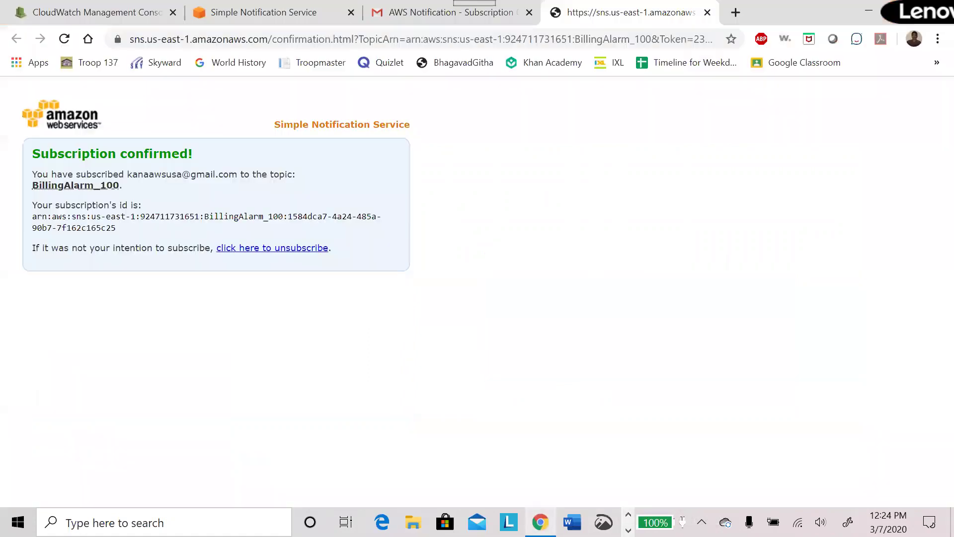
double_click(148, 176)
left_click(150, 308)
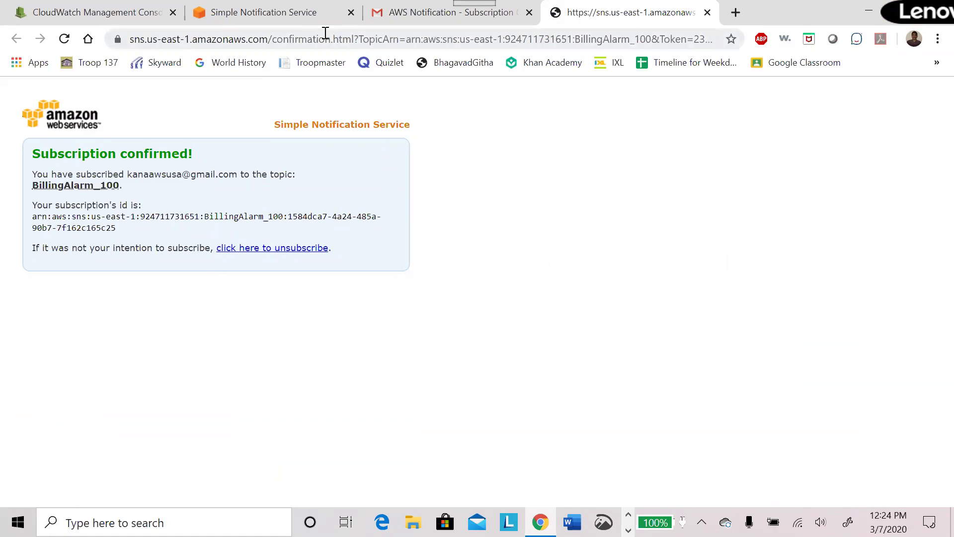
left_click(297, 23)
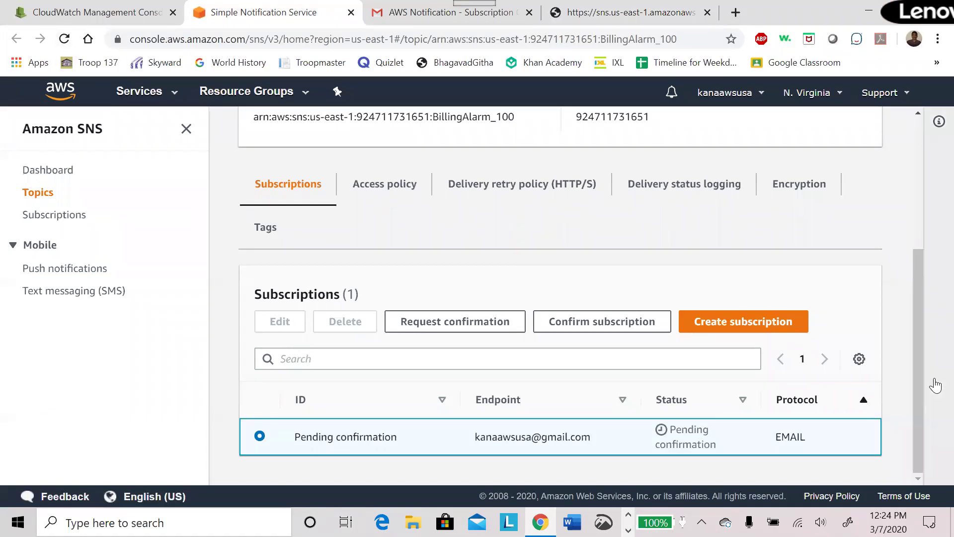
Step: Verify the subscription still shows Pending confirmation, then advance the CloudWatch alarm wizard to naming
left_click(919, 225)
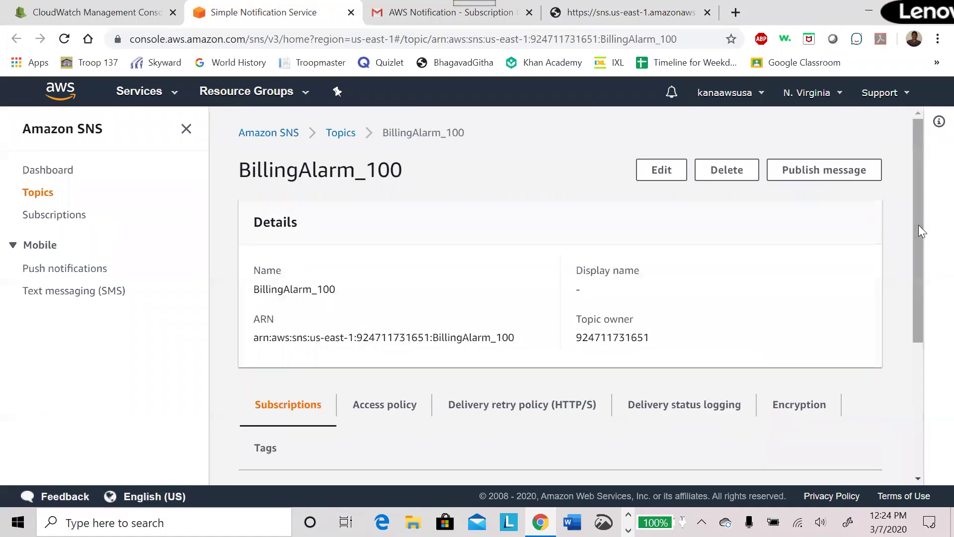
left_click_drag(918, 225, 885, 406)
scroll(889, 413, "down", 2)
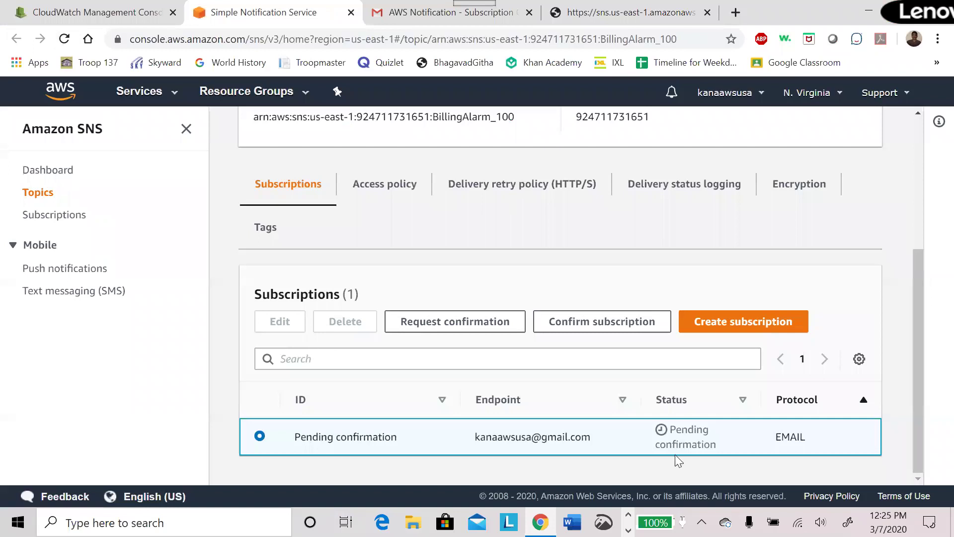
left_click(118, 14)
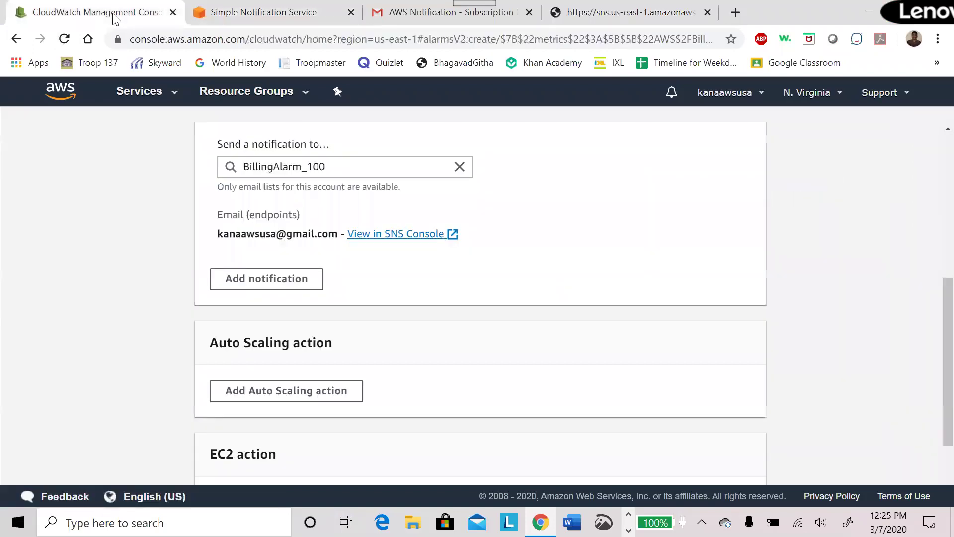
scroll(930, 314, "down", 2)
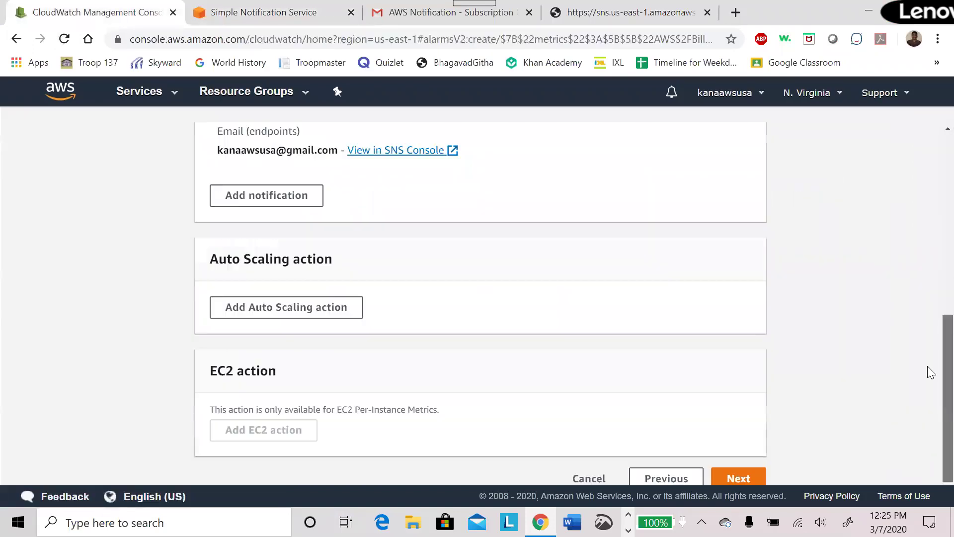
left_click(737, 467)
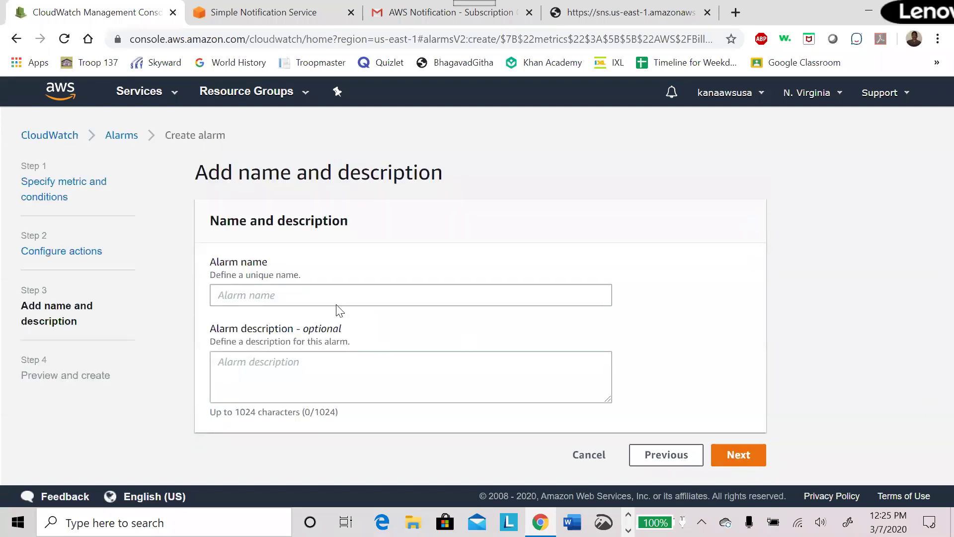
Step: Name the alarm Alarm100USD with description 'This alarm set when I have received 100 USD billing'
left_click(302, 294)
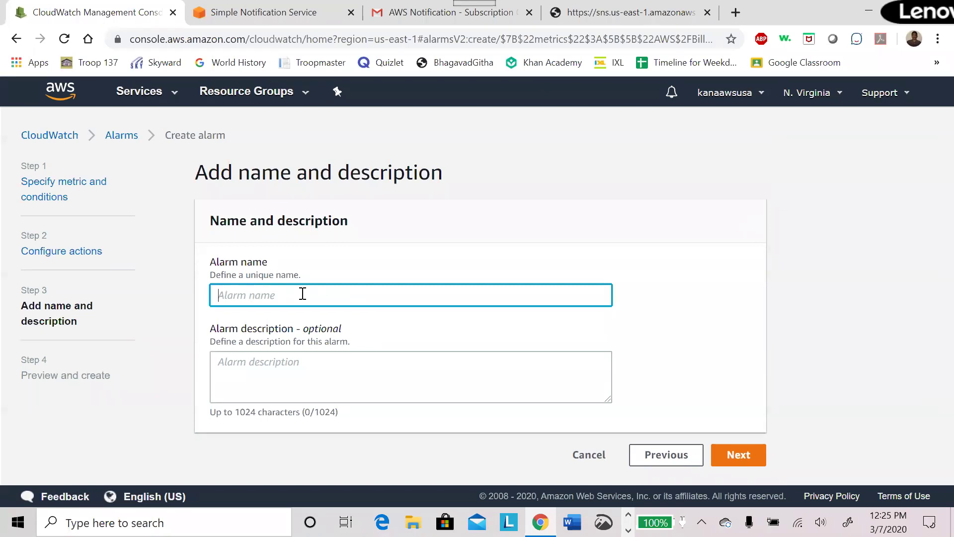
type("Alarm100USD")
left_click(303, 380)
type("This alarm ")
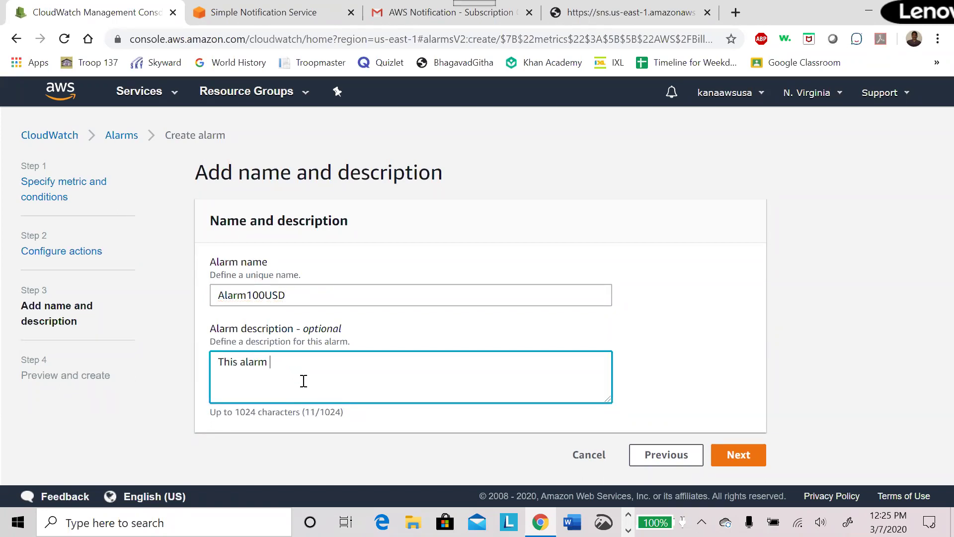
type("set when I have received 100 US")
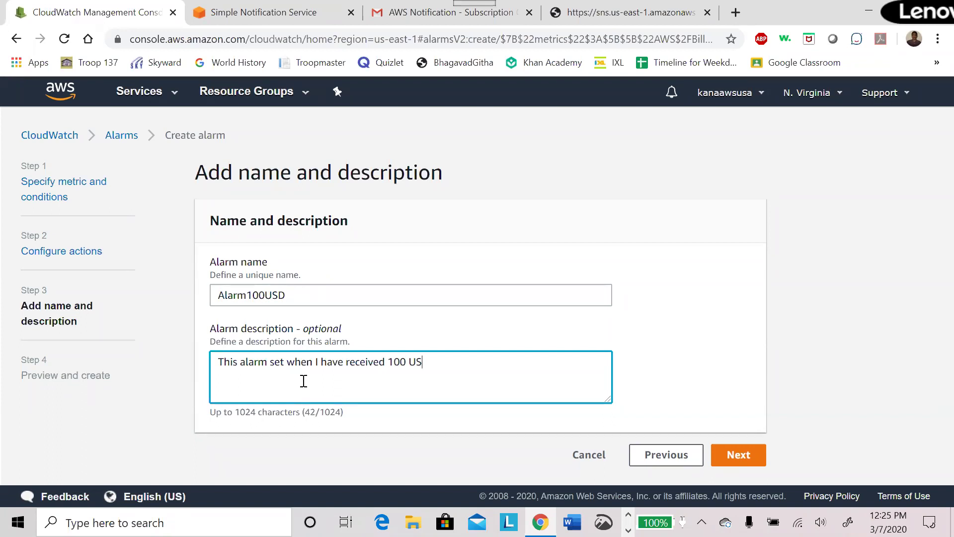
type("D billing")
left_click(739, 463)
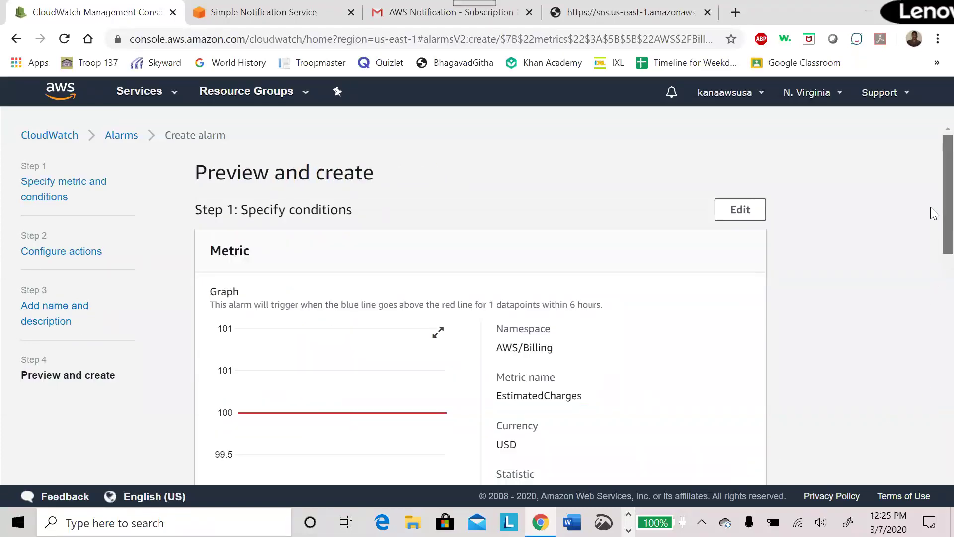
Step: Review the EstimatedCharges metric, 100 USD threshold and name on the preview, then create Alarm100USD
scroll(933, 234, "down", 1)
scroll(924, 258, "down", 4)
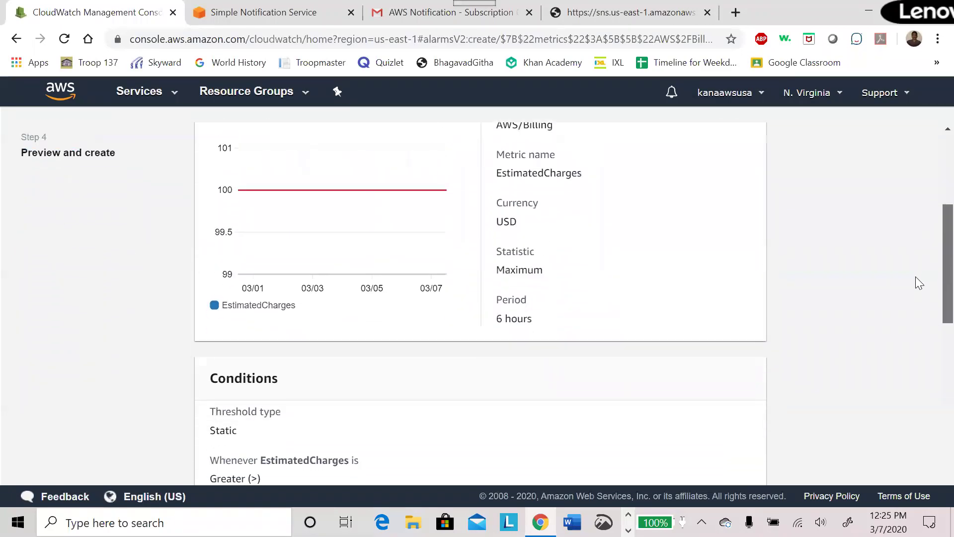
scroll(915, 274, "up", 1)
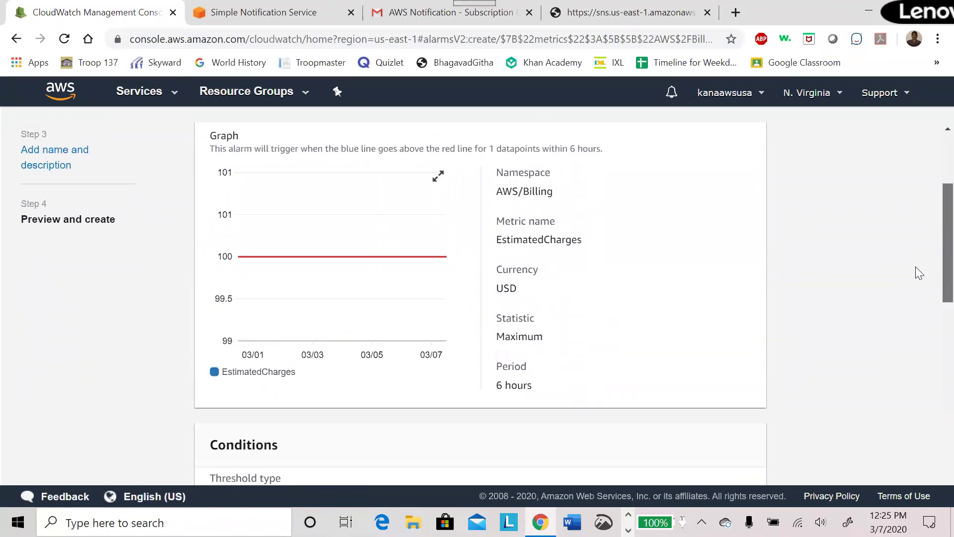
scroll(916, 268, "down", 1)
scroll(916, 278, "up", 1)
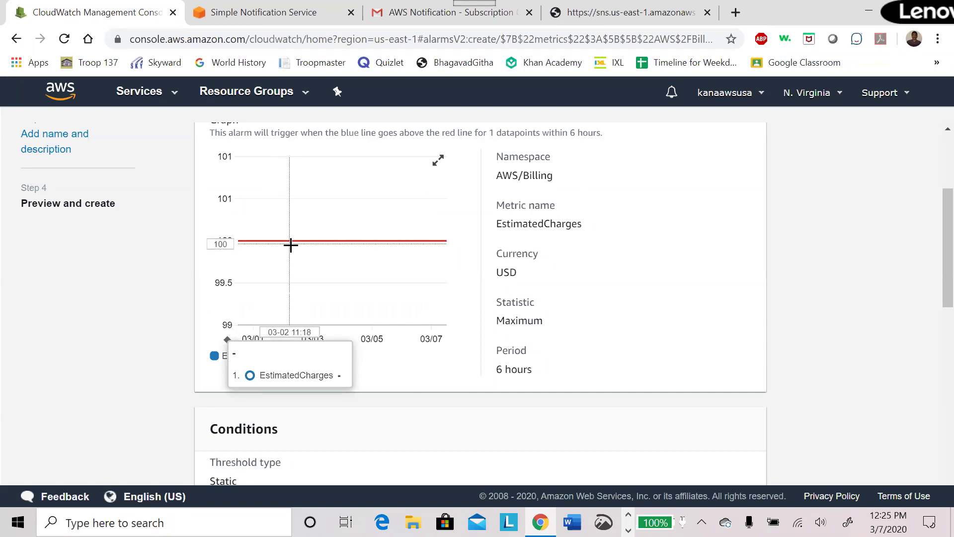
left_click_drag(945, 300, 886, 488)
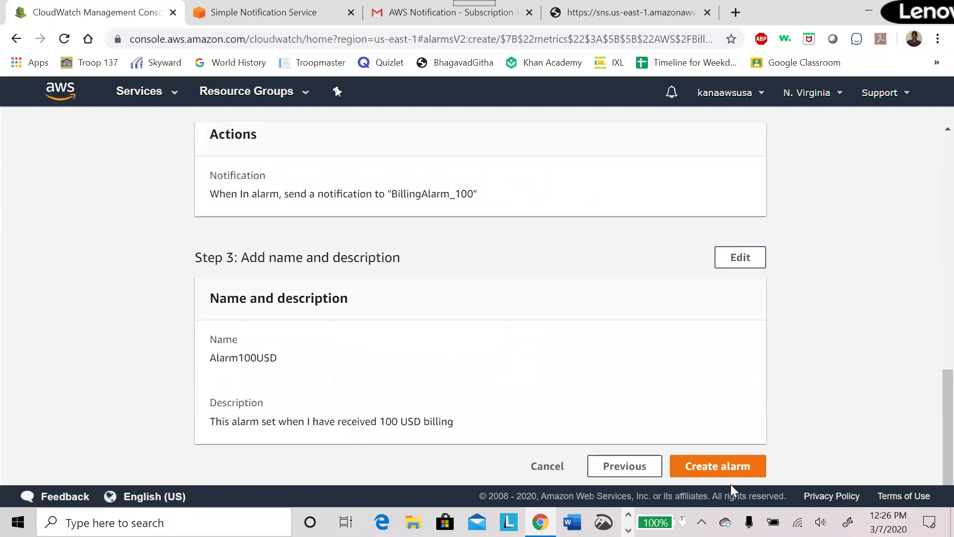
left_click(723, 467)
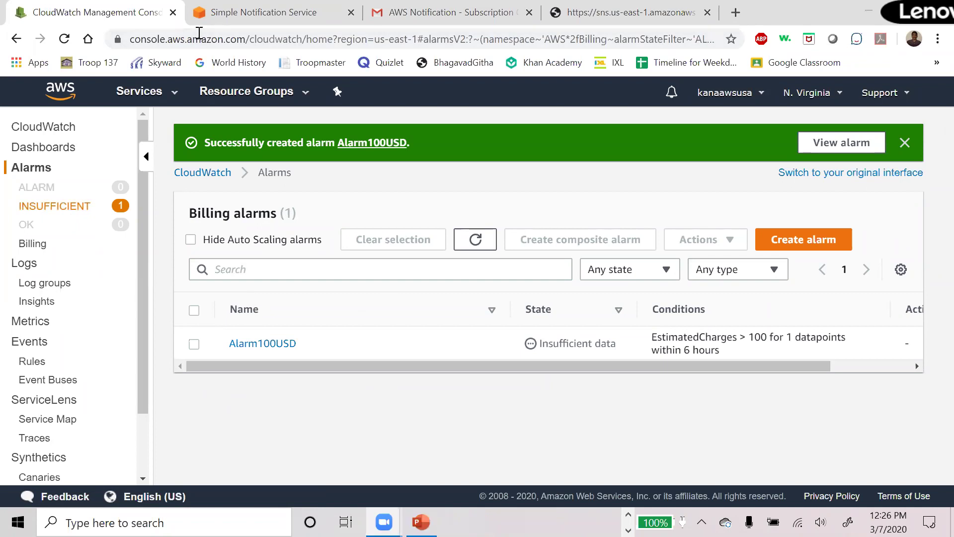
Step: Switch to the SNS tab and refresh the BillingAlarm_100 topic page
key("ctrl+Tab")
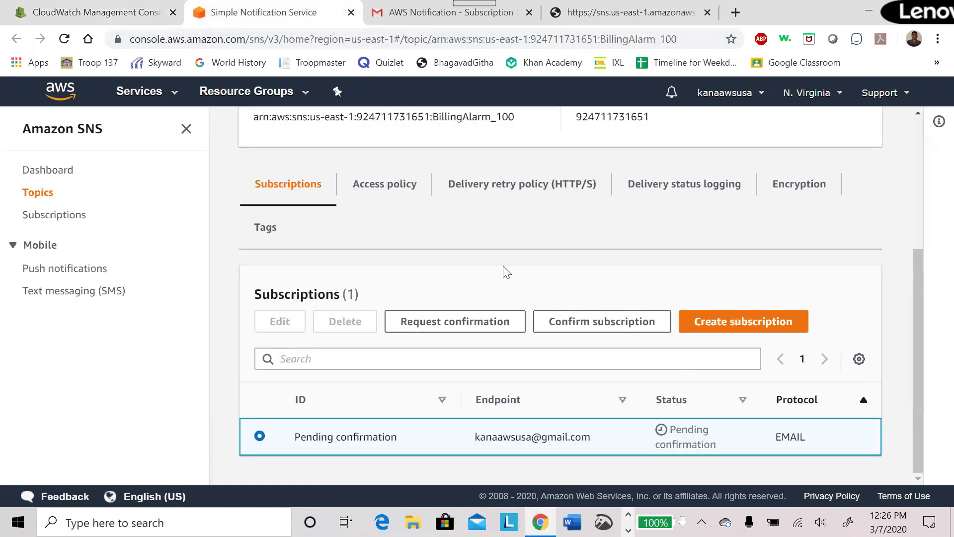
left_click(64, 39)
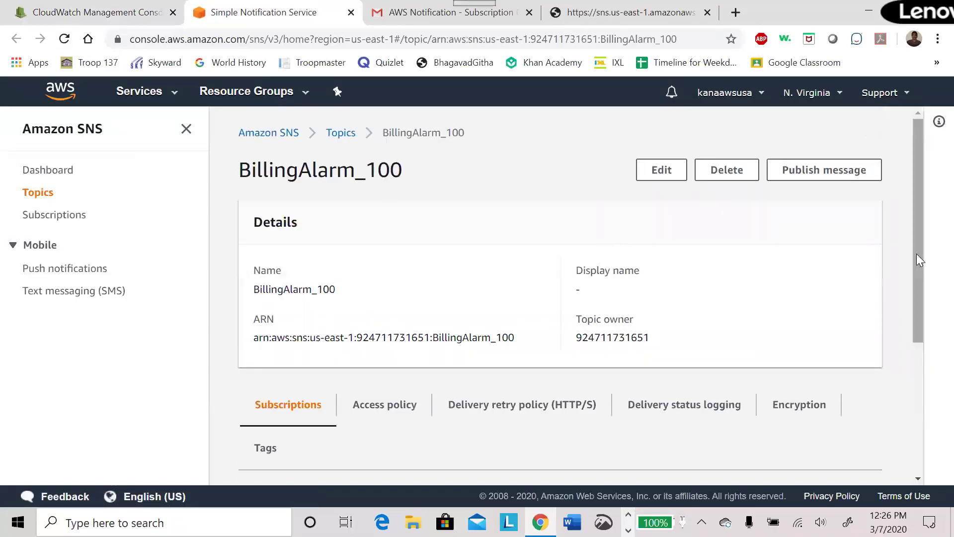
Step: Check that the e-mail subscription now shows Confirmed, then return to the CloudWatch billing alarms
left_click_drag(918, 253, 869, 392)
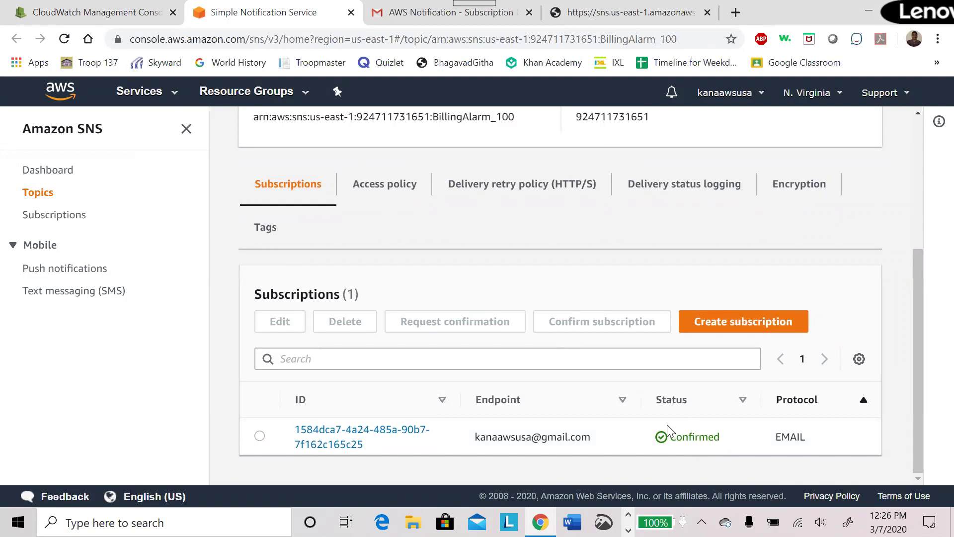
left_click(88, 11)
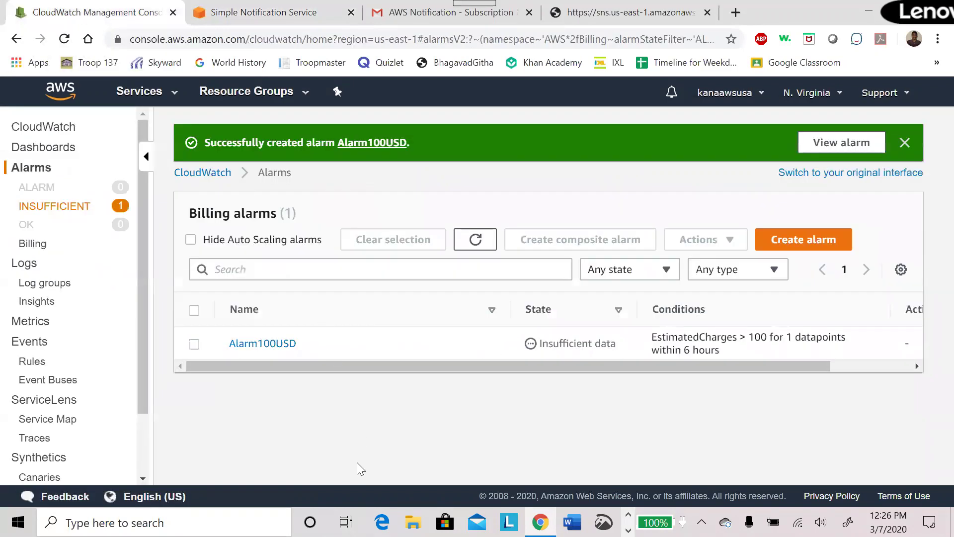
Step: Toggle the Alarm100USD checkbox and filter the alarms list by ALARM, then INSUFFICIENT data state
left_click(194, 343)
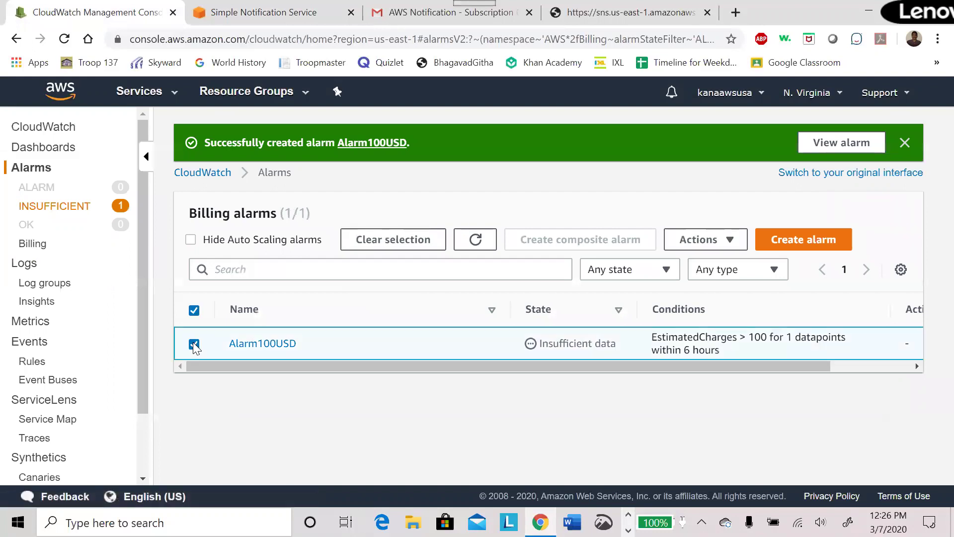
left_click(194, 344)
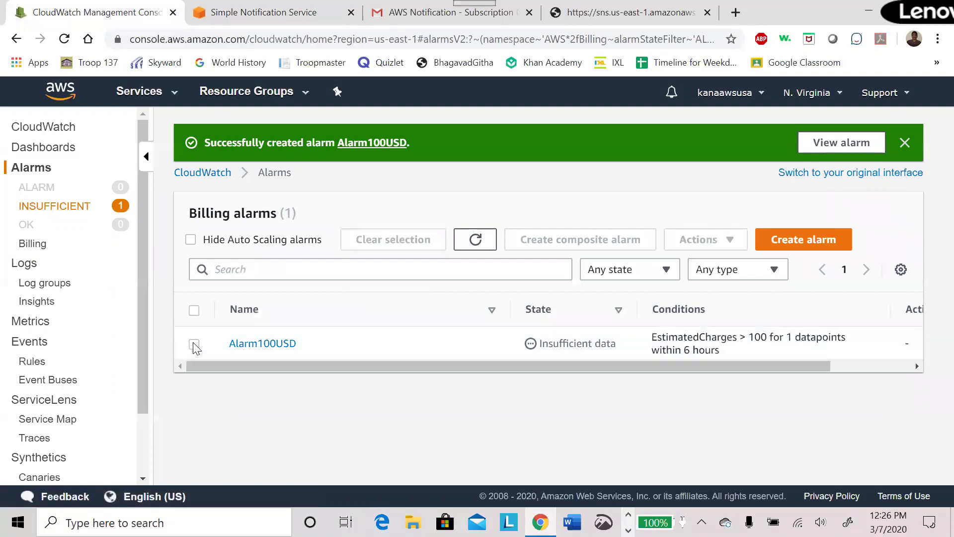
left_click(28, 191)
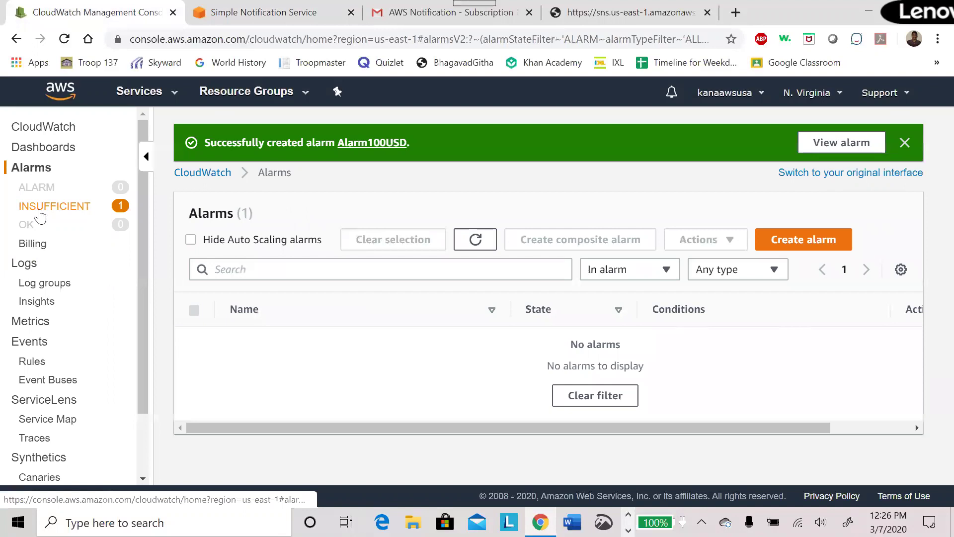
left_click(39, 212)
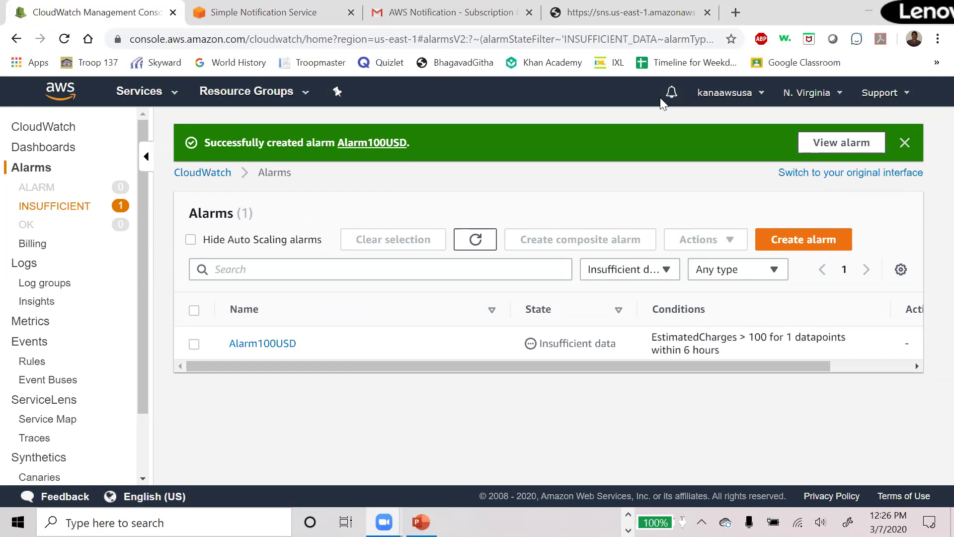
left_click(668, 13)
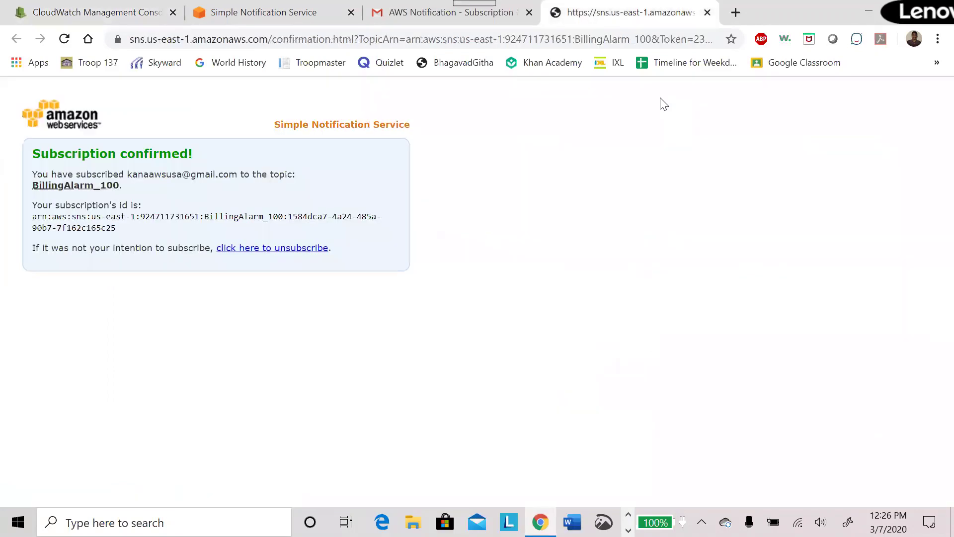
Step: Close the SNS subscription confirmation page and look over the Gmail inbox, including the Google Community welcome email
left_click(707, 12)
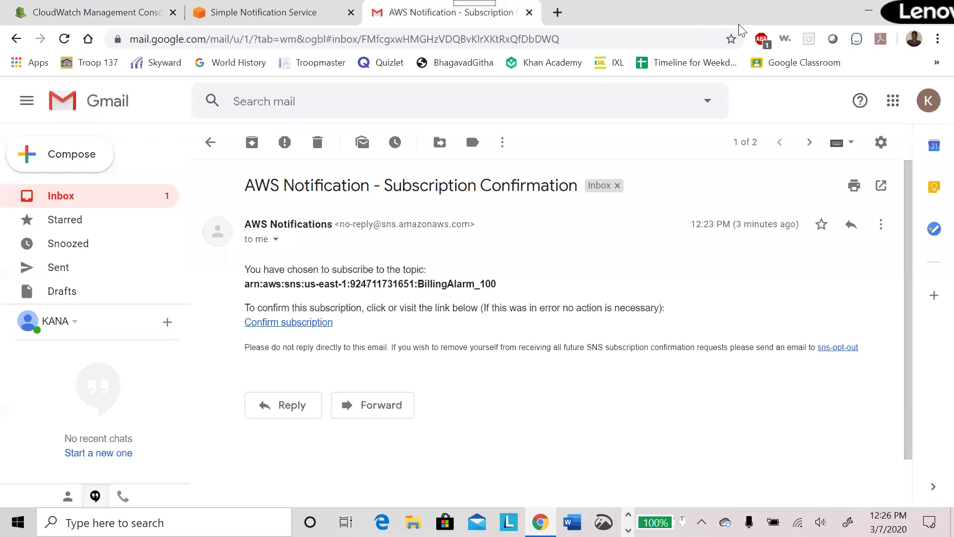
left_click(70, 197)
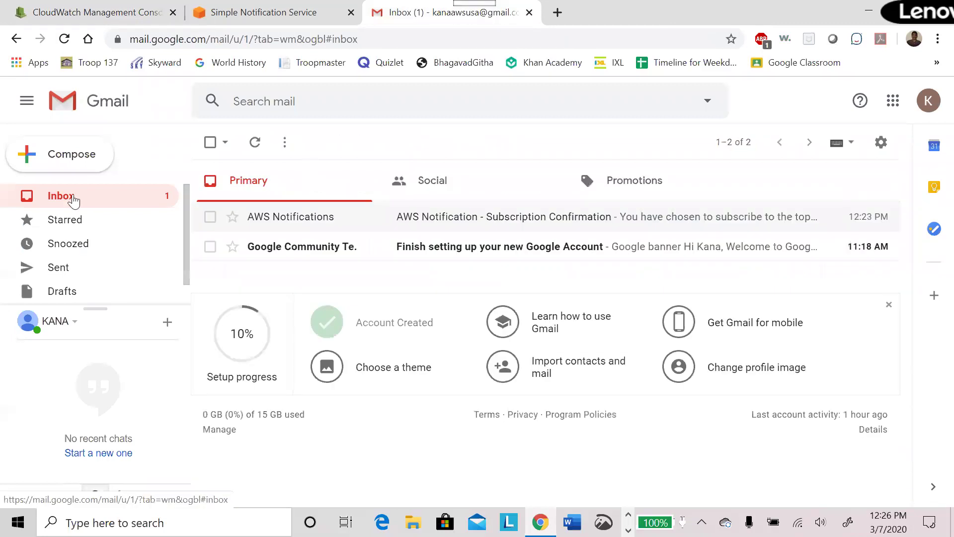
left_click(291, 246)
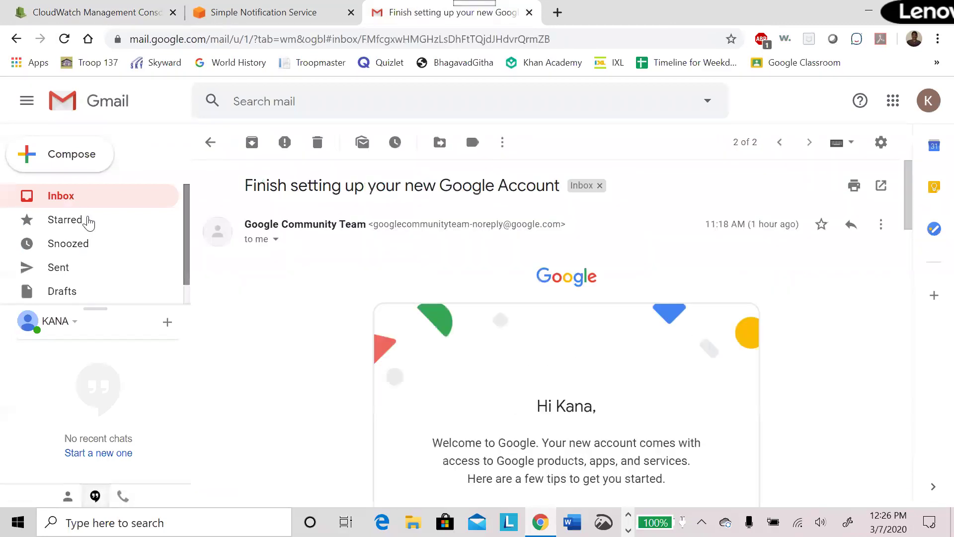
left_click(55, 205)
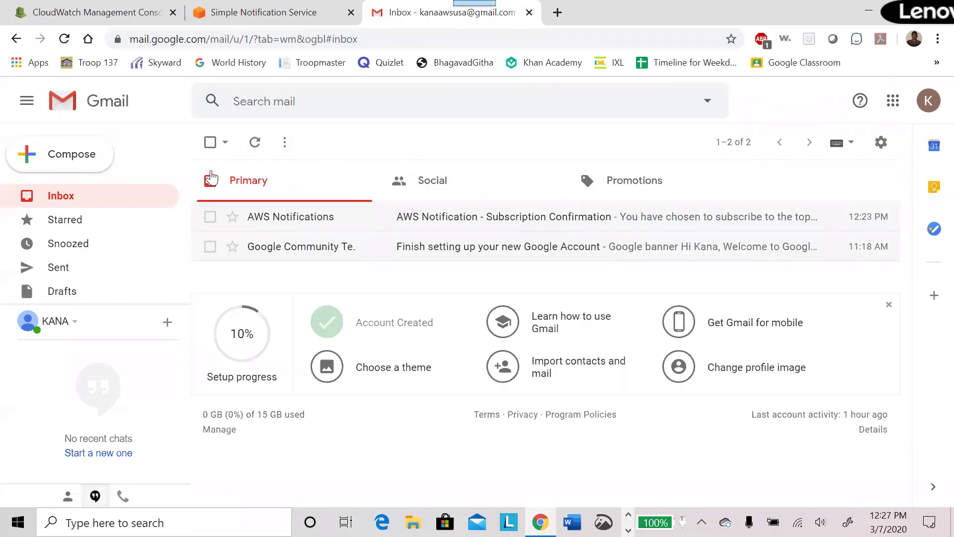
Step: Close the Gmail tab and return to the CloudWatch alarms list showing Alarm100USD
right_click(394, 20)
left_click(452, 163)
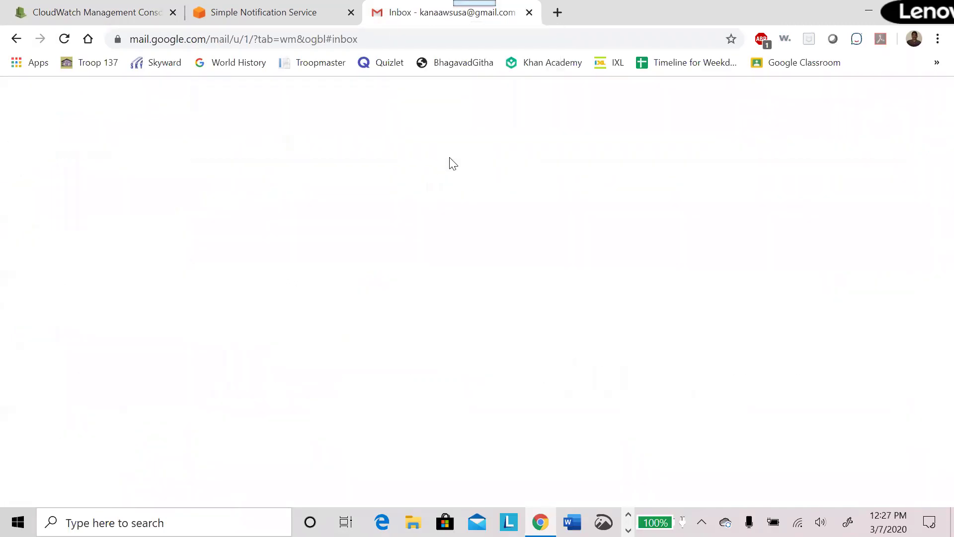
left_click(129, 17)
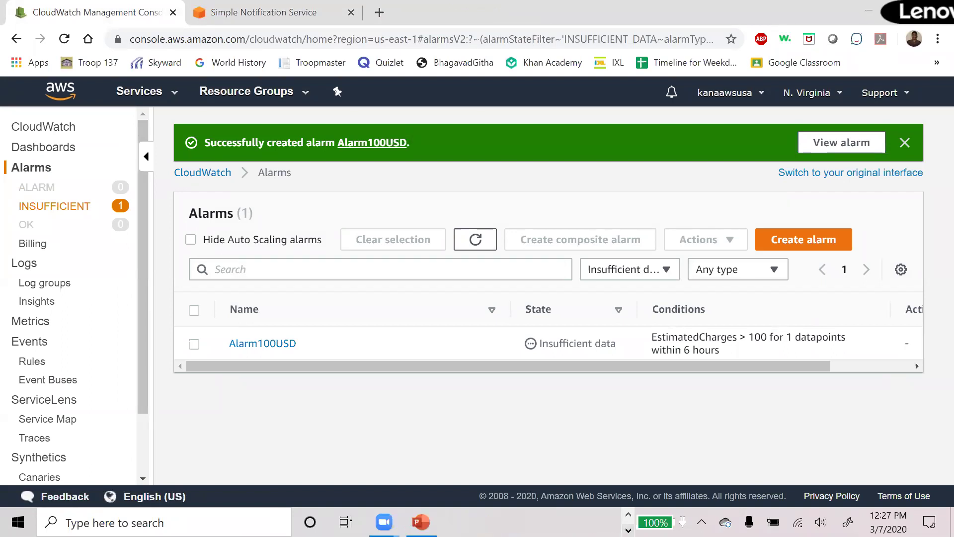
Step: Bring the PowerPoint deck to the front at slide 21, 'Creating a Billing Alarm Hands On'
left_click(421, 522)
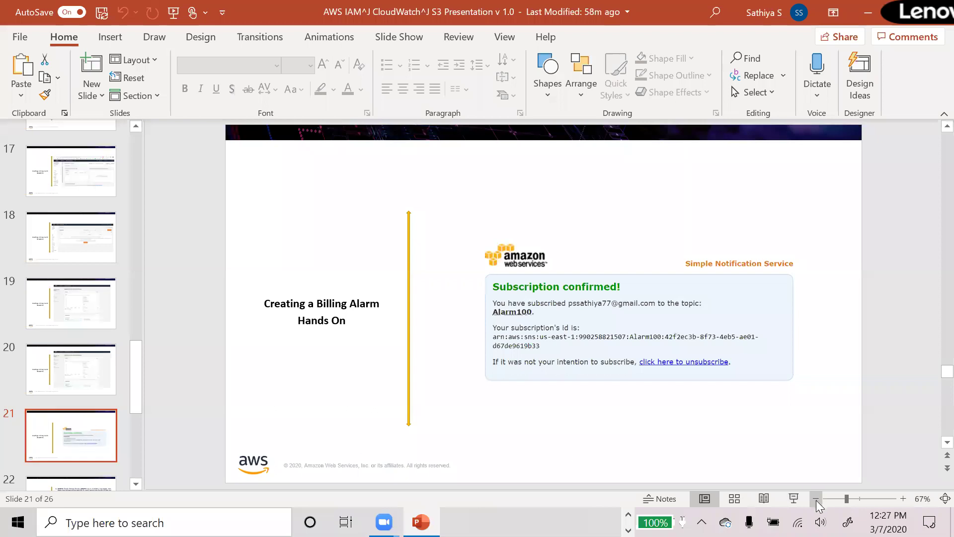
Step: Present from slide 21, moving through the Introducing CloudWatch slides to the subscription-confirmed slide, then end the show
left_click(793, 498)
key("Right")
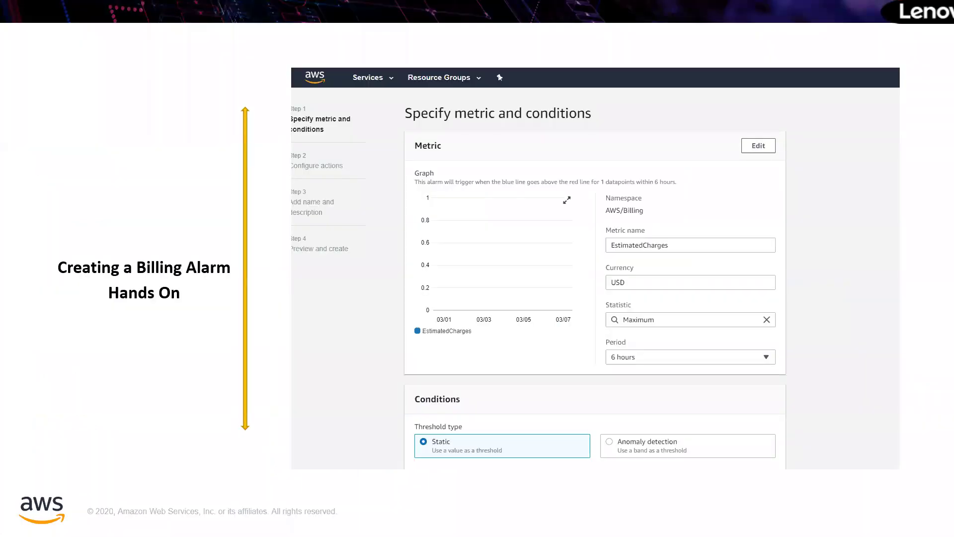
key("Left")
key("Left")
key("Left")
key("Left")
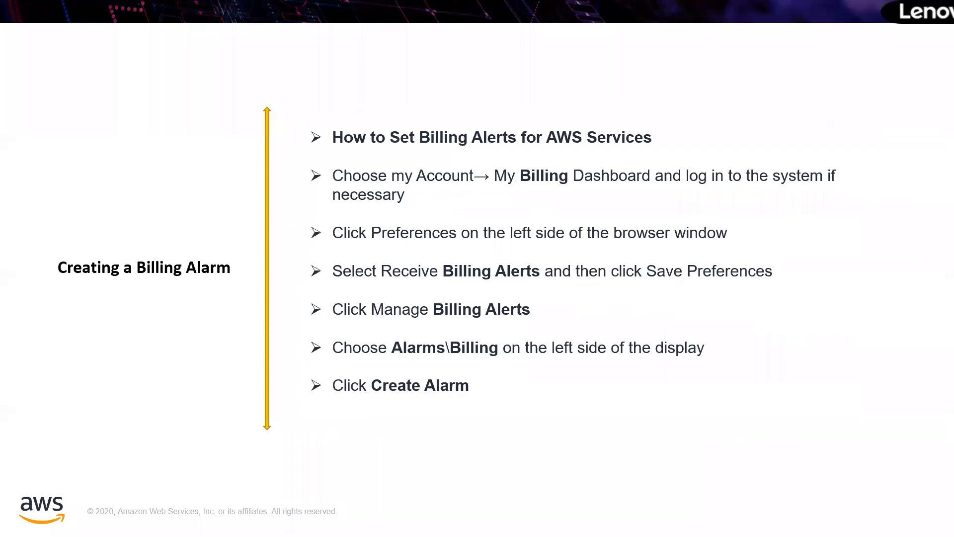
key("Left")
key("Left")
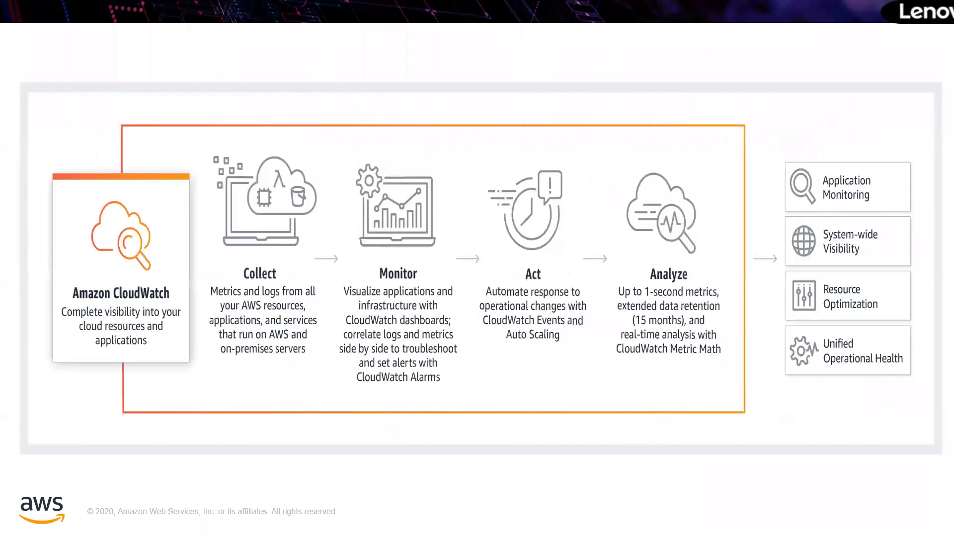
key("Right")
key("Left")
key("Left")
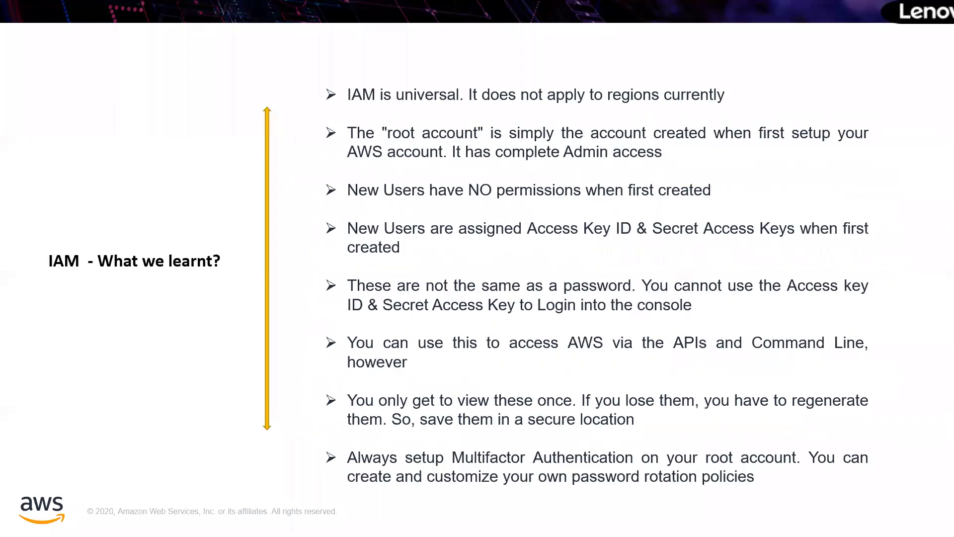
key("Right")
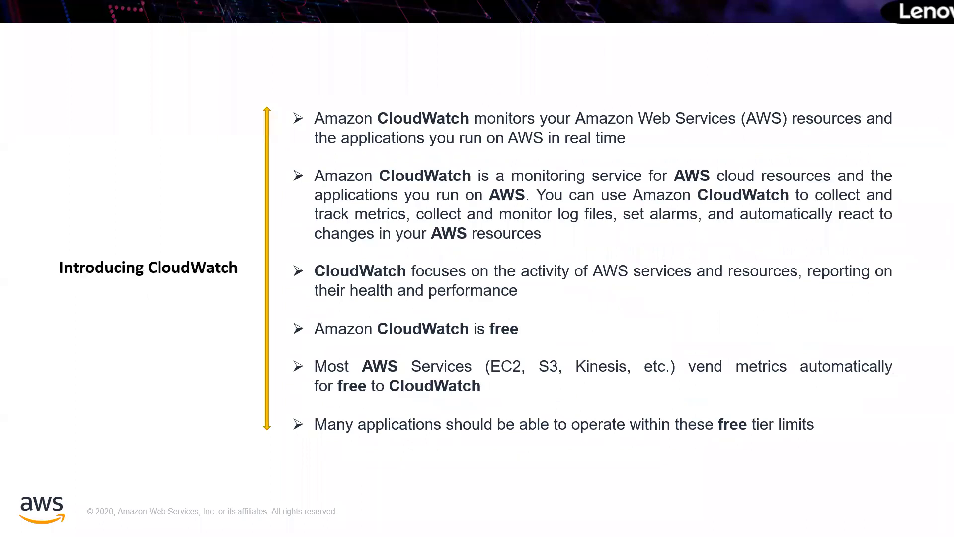
key("Right")
key("Right")
key("Right")
key("Right")
key("Right")
key("Right")
key("Right")
key("Right")
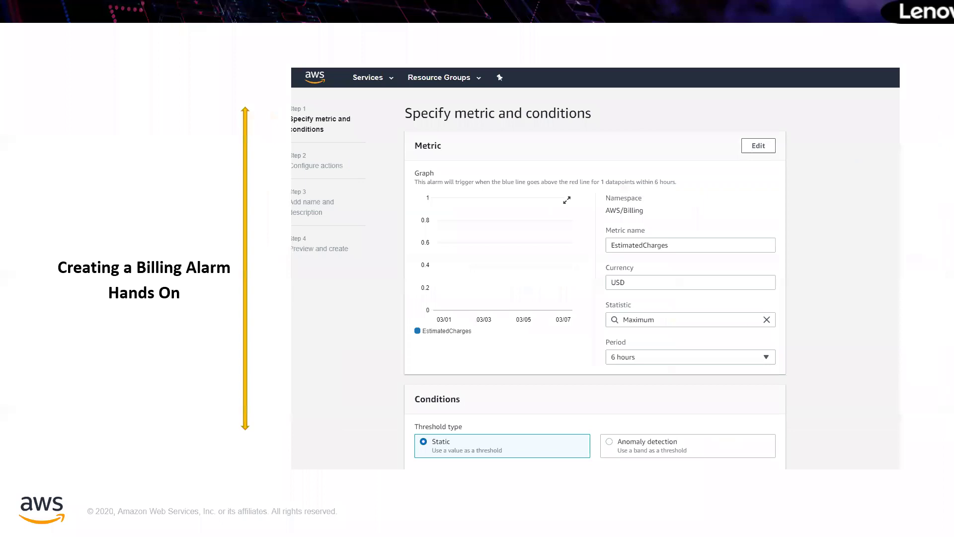
key("Right")
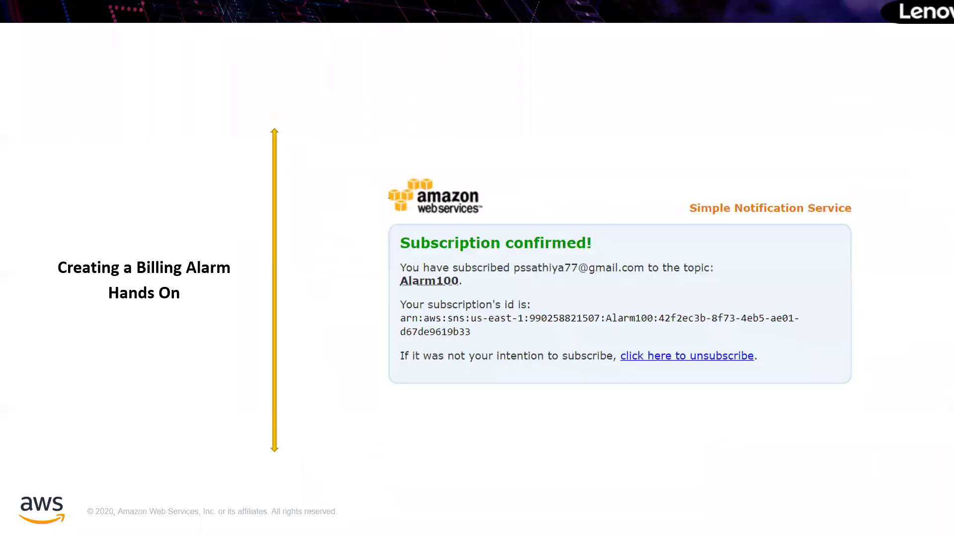
key("Escape")
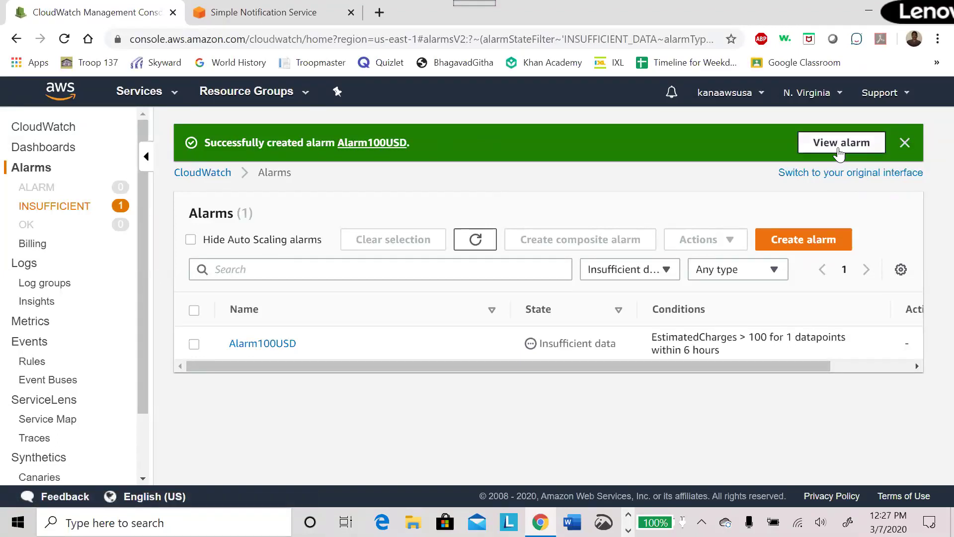
Step: Dismiss the alarm success banner, reload the alarms list, then restart the slide show at slide 21
left_click(905, 144)
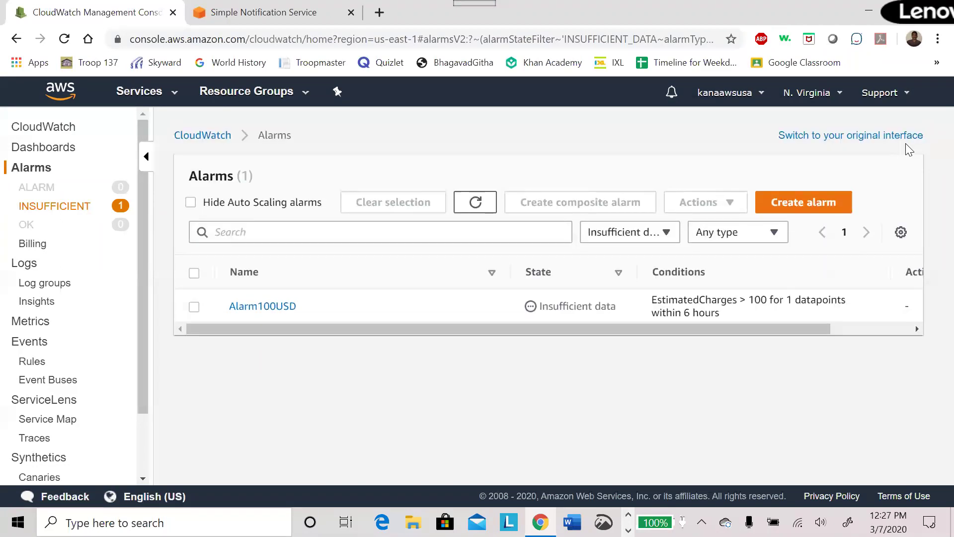
left_click(64, 39)
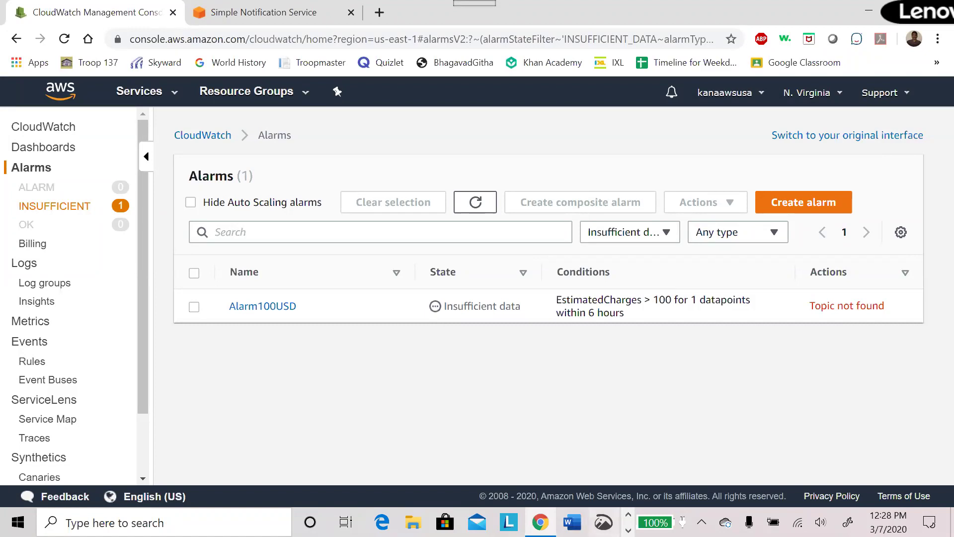
mouse_move(541, 522)
left_click(628, 530)
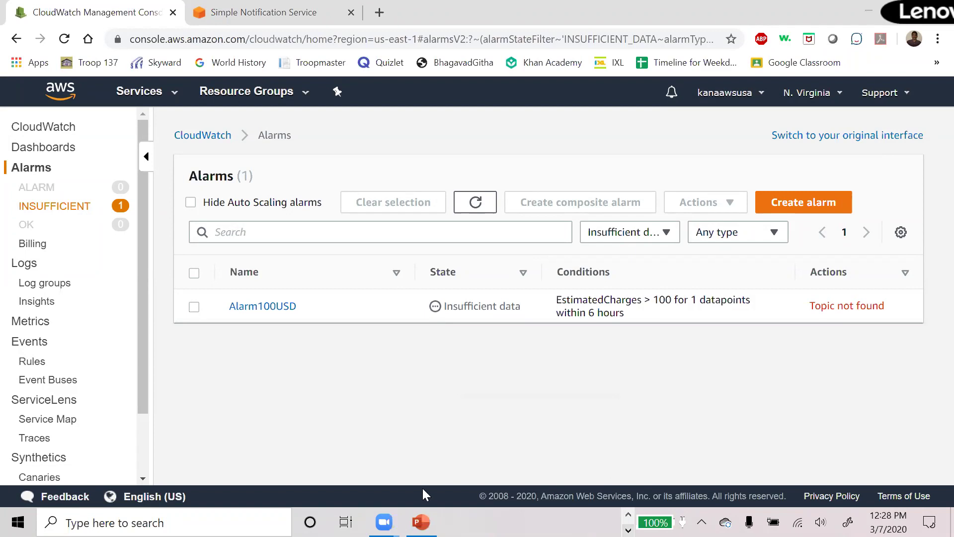
left_click(421, 521)
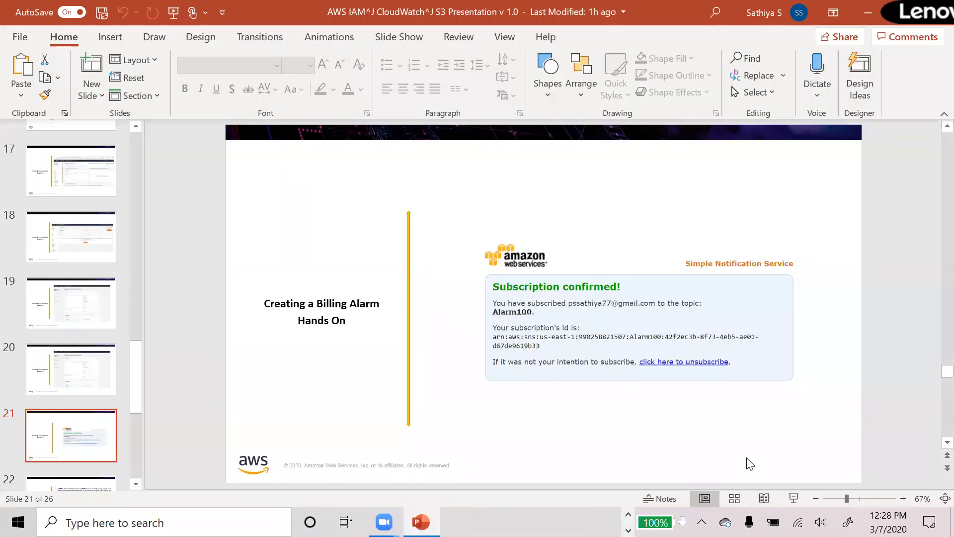
left_click(793, 498)
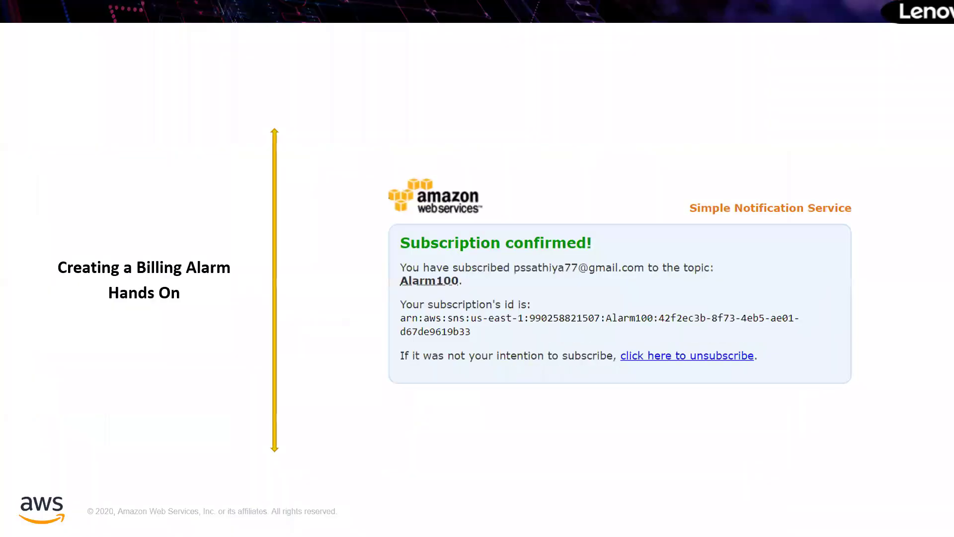
key("Right")
key("Left")
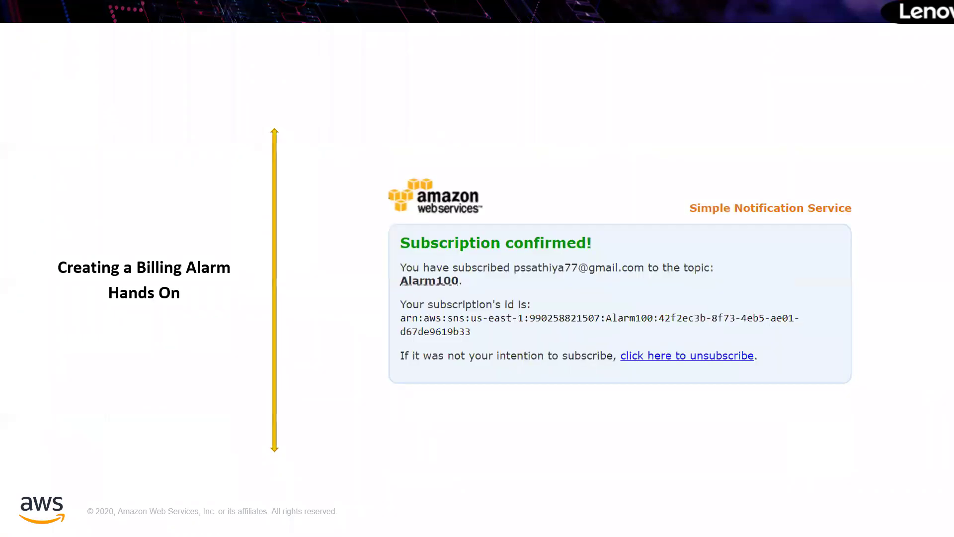
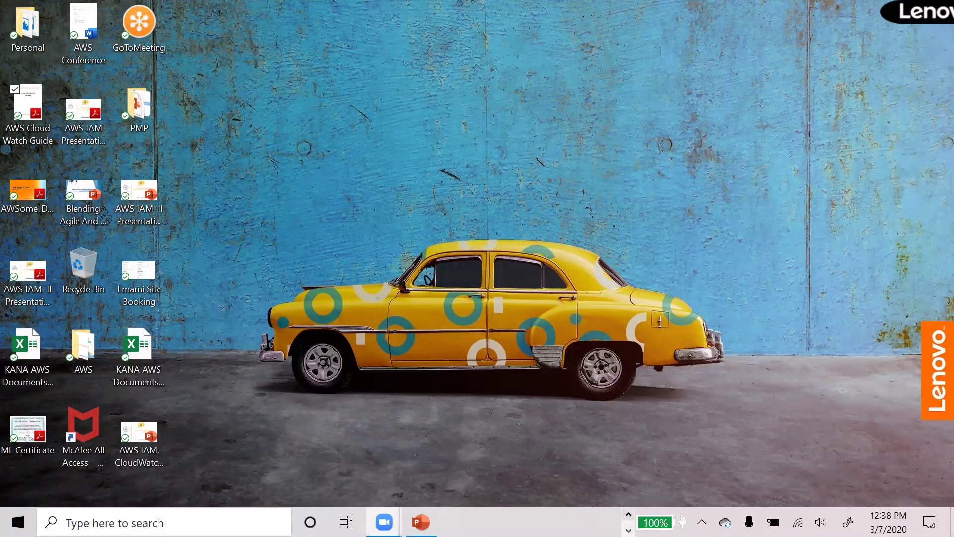
Step: Bring Chrome forward from the taskbar, showing the CloudWatch alarms page with Alarm100USD
left_click(628, 515)
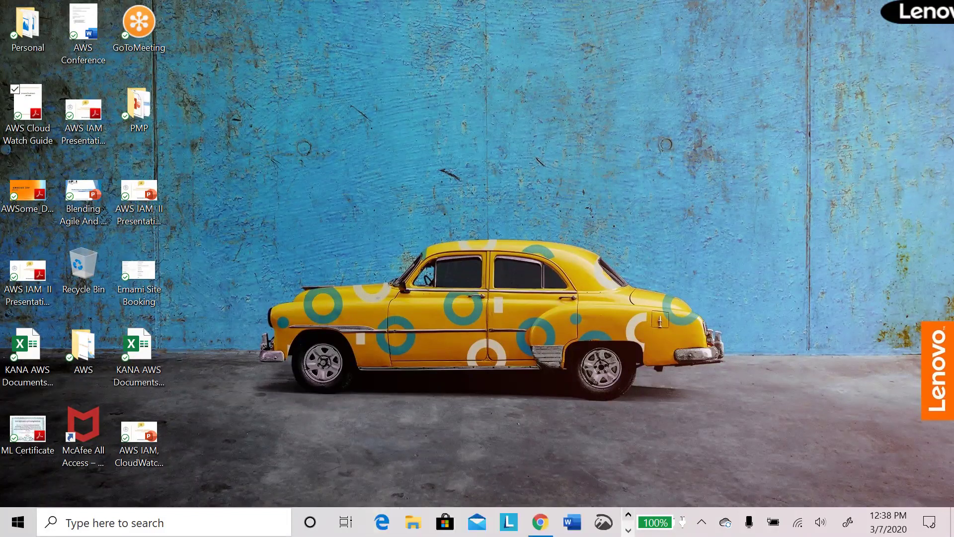
left_click(540, 521)
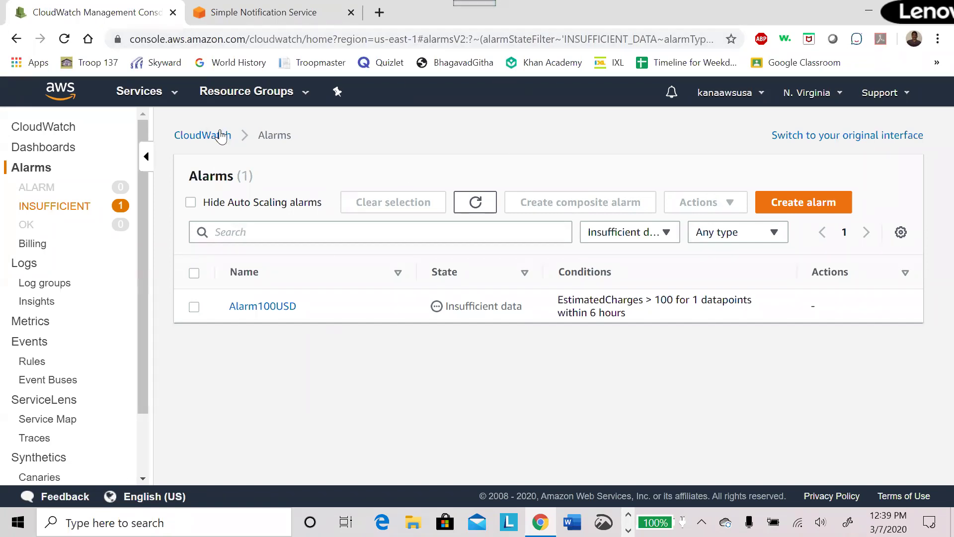
Step: Go to IAM and open iamuser2's summary, which has AdministratorAccess through the Developer group
left_click(172, 98)
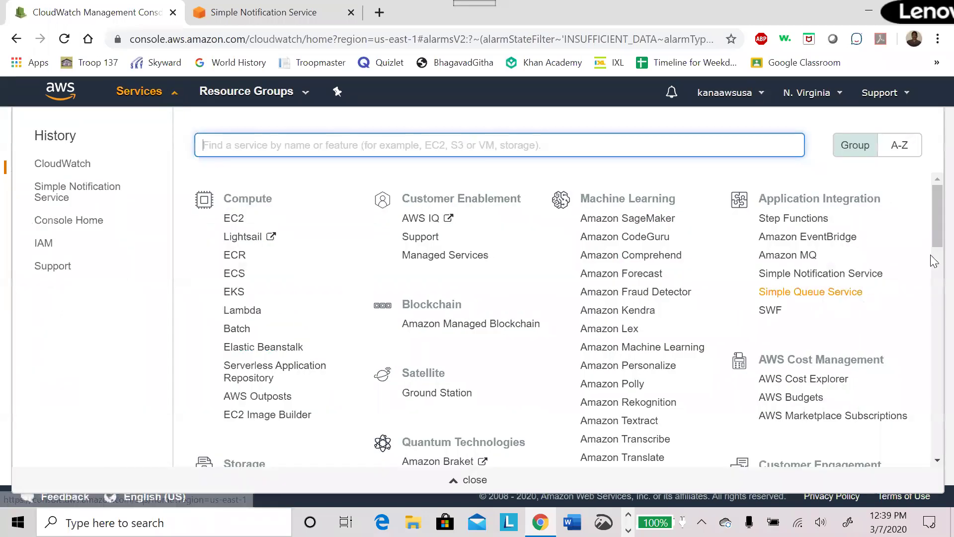
left_click_drag(930, 223, 898, 344)
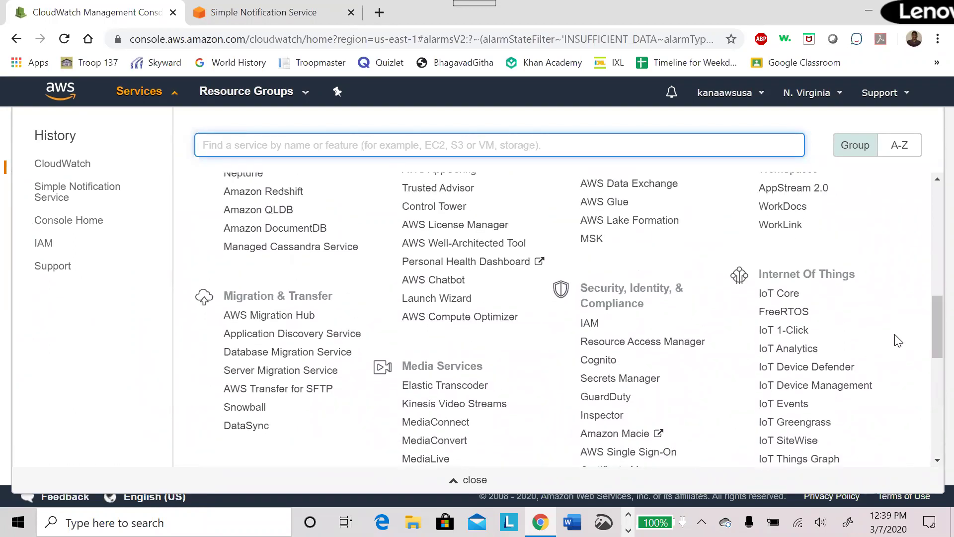
left_click(590, 324)
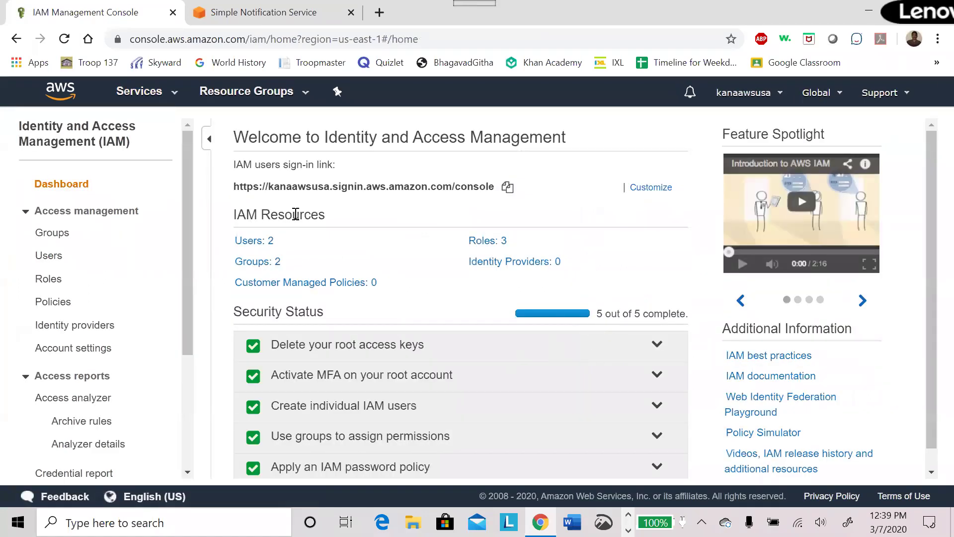
left_click(251, 243)
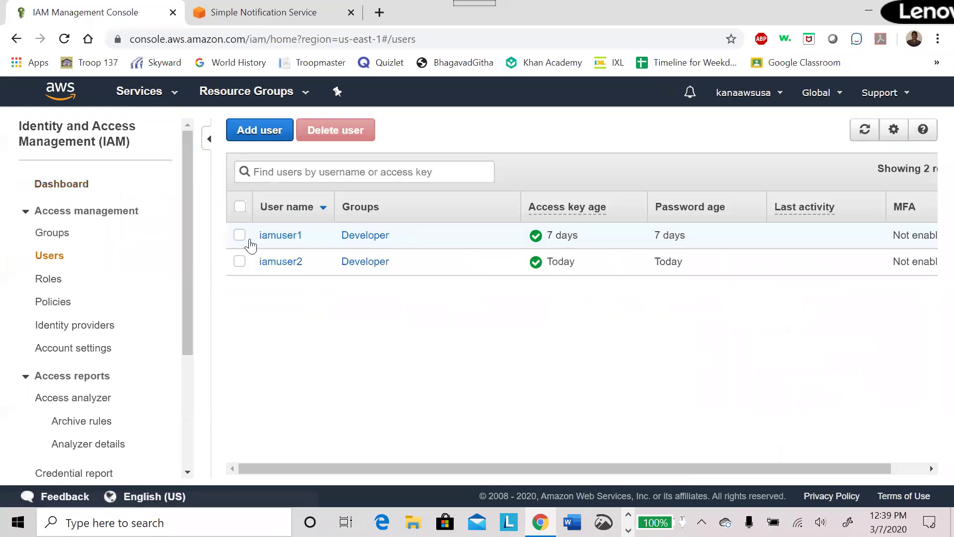
left_click(274, 264)
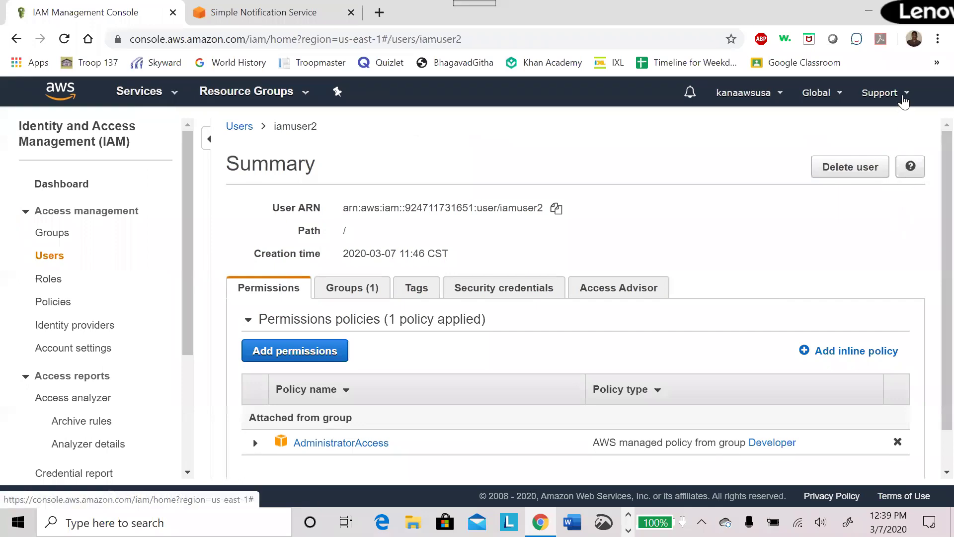
left_click(905, 94)
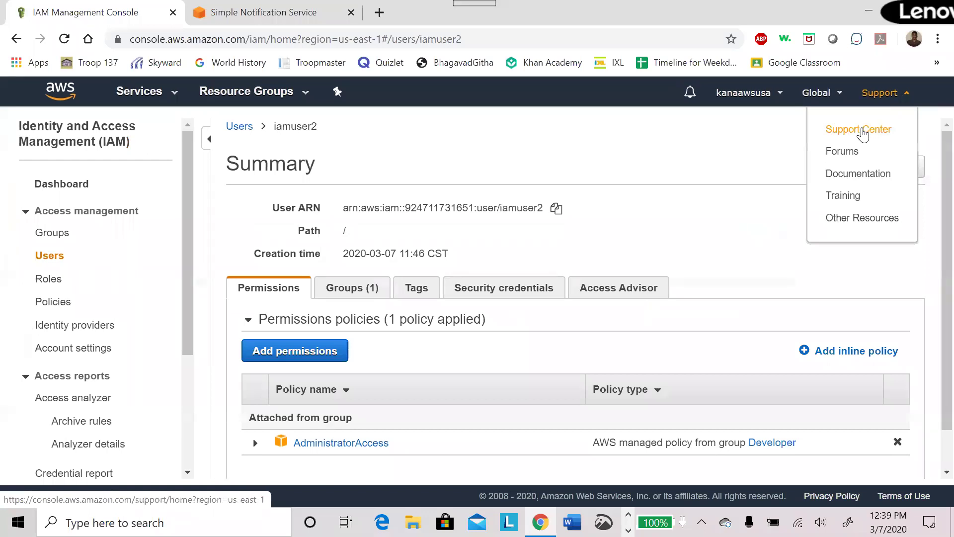
Step: Open the Support Center, select the account number, and close the side panel and welcome banner
left_click(863, 132)
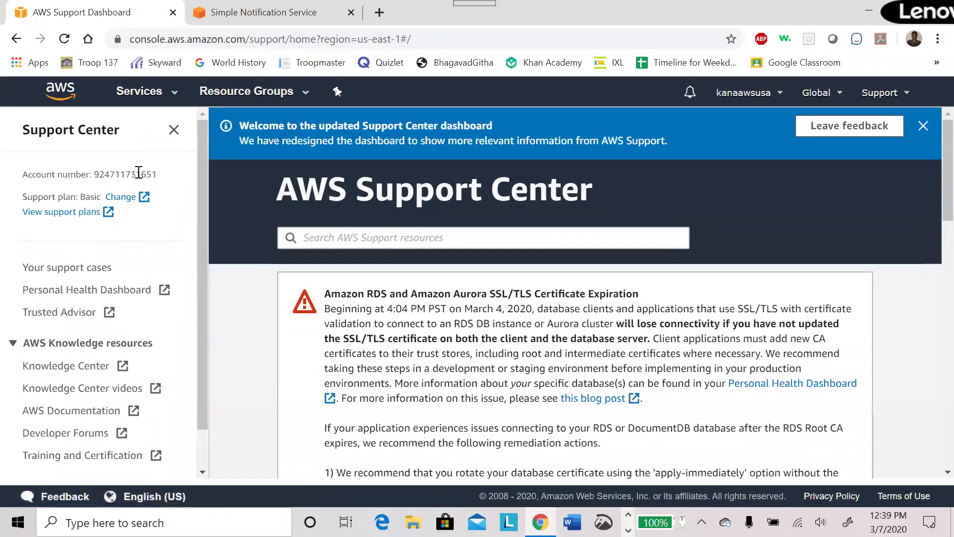
double_click(135, 173)
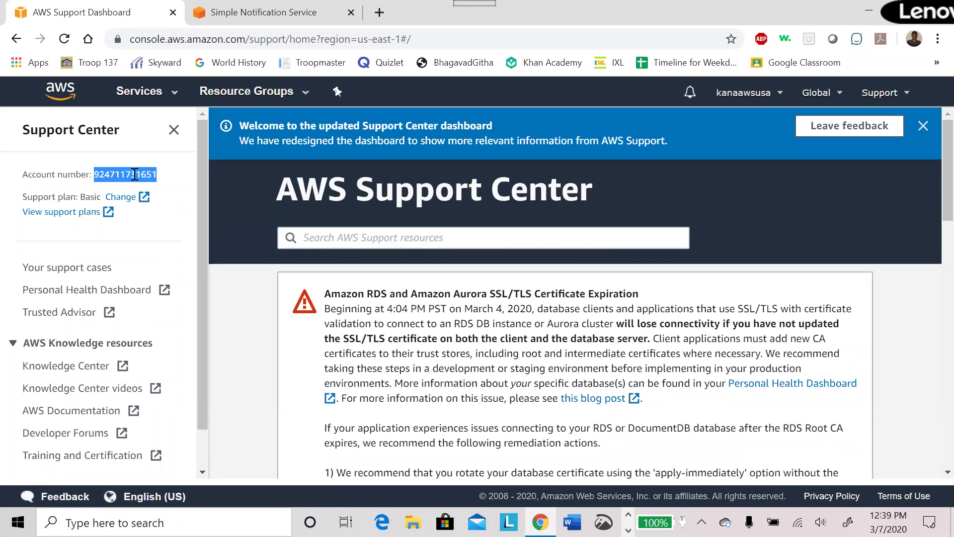
left_click(174, 130)
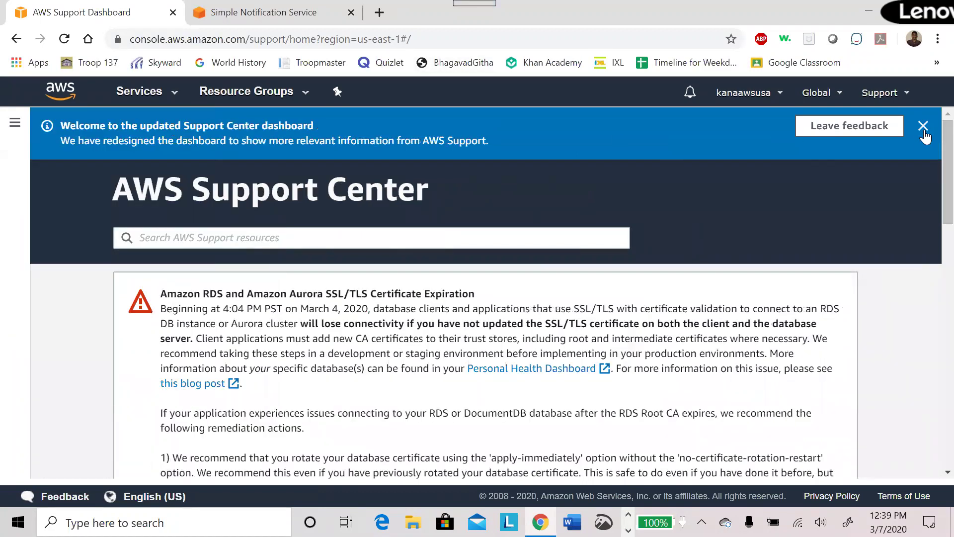
left_click(923, 126)
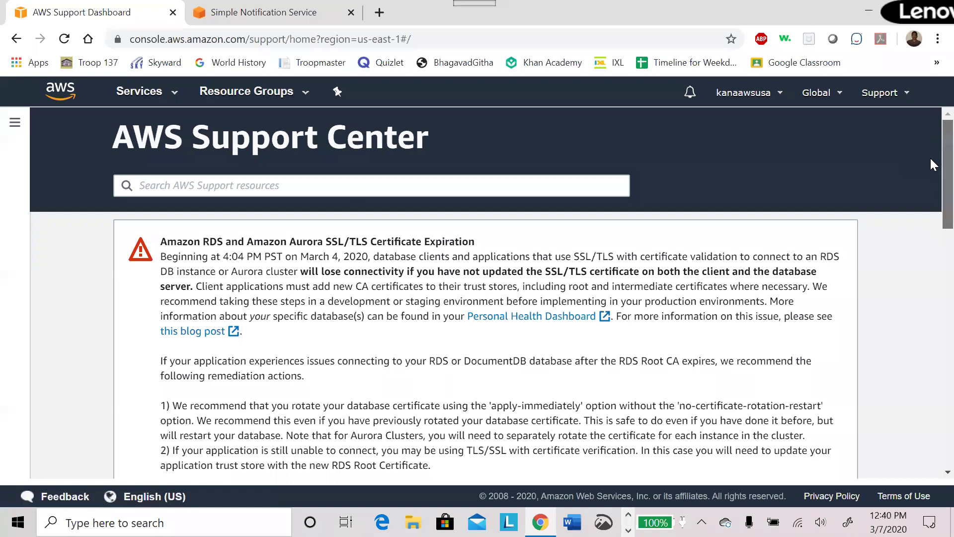
Step: Scroll through the Support Center page, decline keeping the audio muted, and return to the top
scroll(930, 158, "down", 9)
scroll(924, 284, "down", 4)
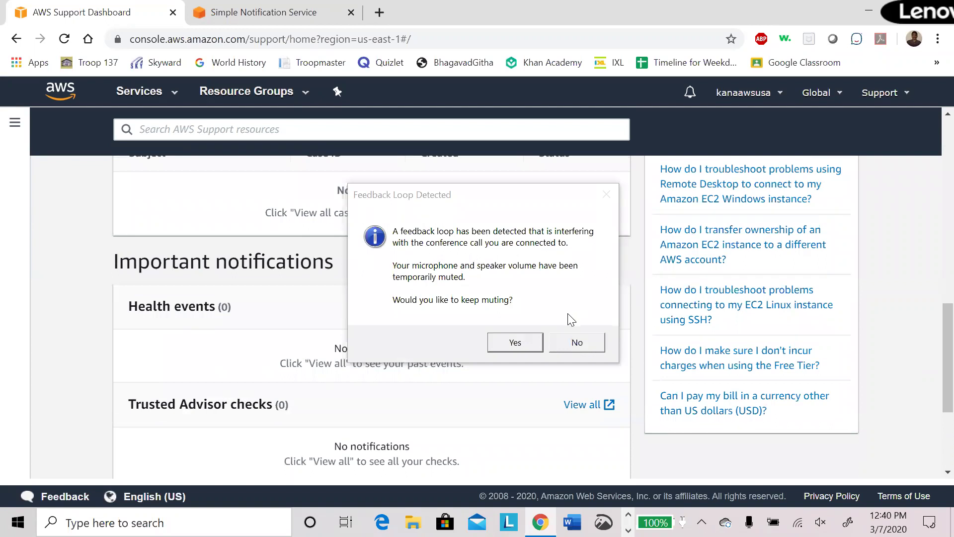
left_click(574, 343)
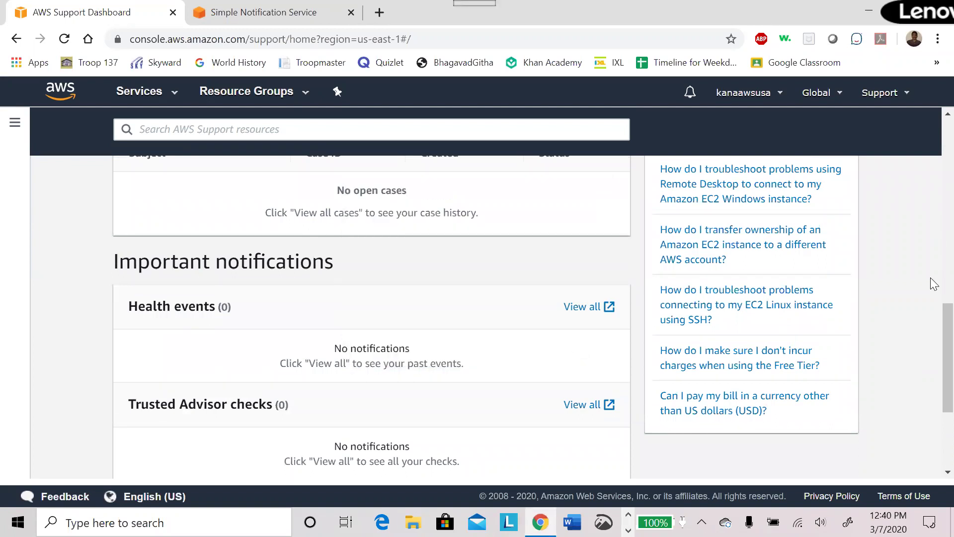
left_click_drag(947, 343, 931, 141)
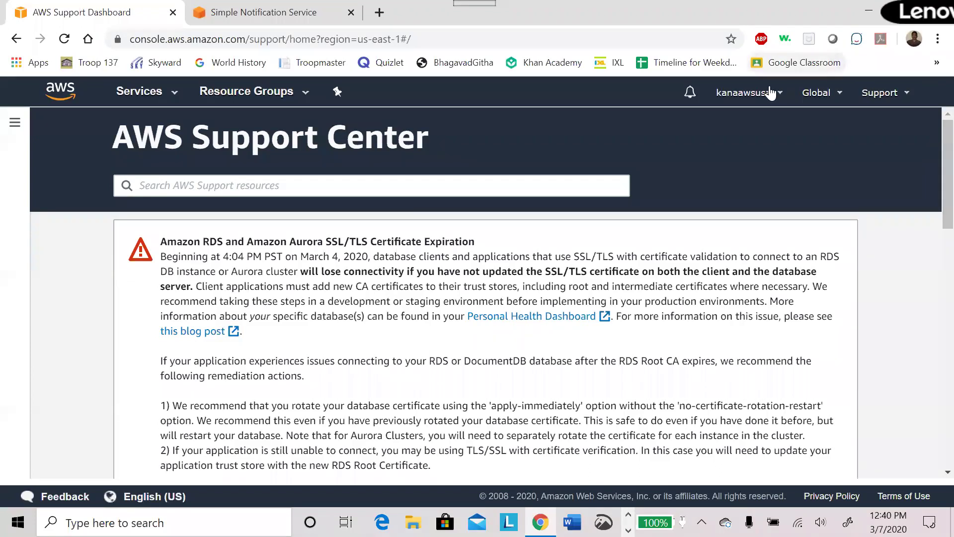
Step: Scroll the Services catalogue to Security, Identity & Compliance and choose IAM
left_click(166, 92)
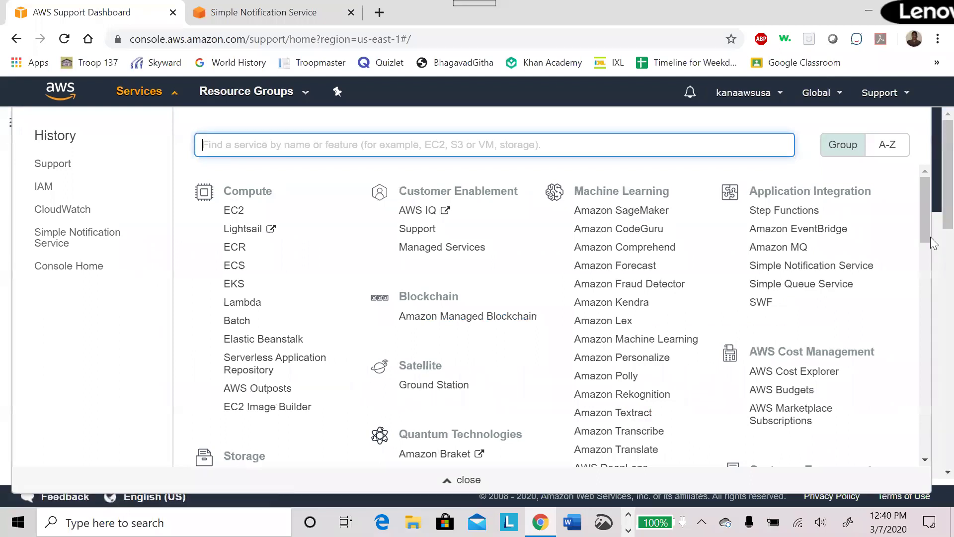
left_click_drag(925, 226, 915, 349)
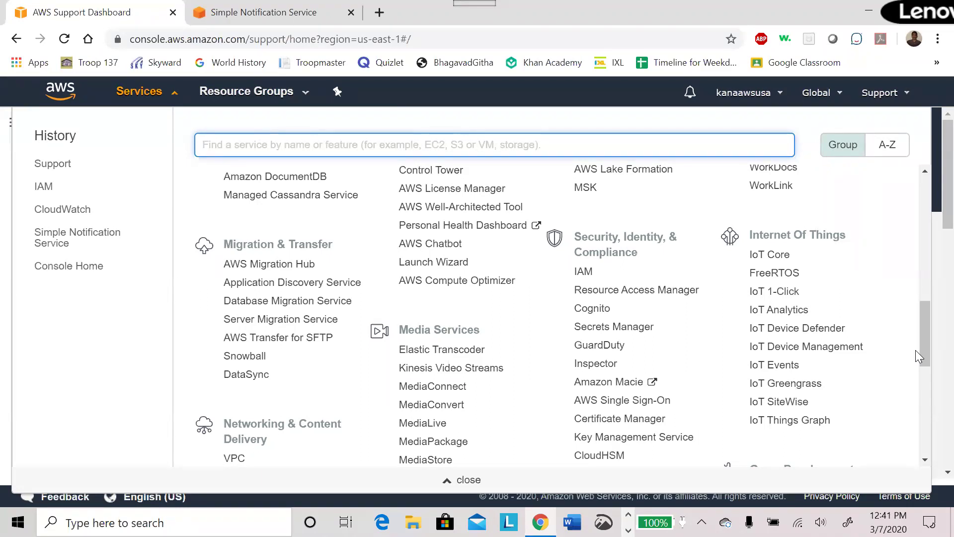
left_click_drag(924, 349, 931, 221)
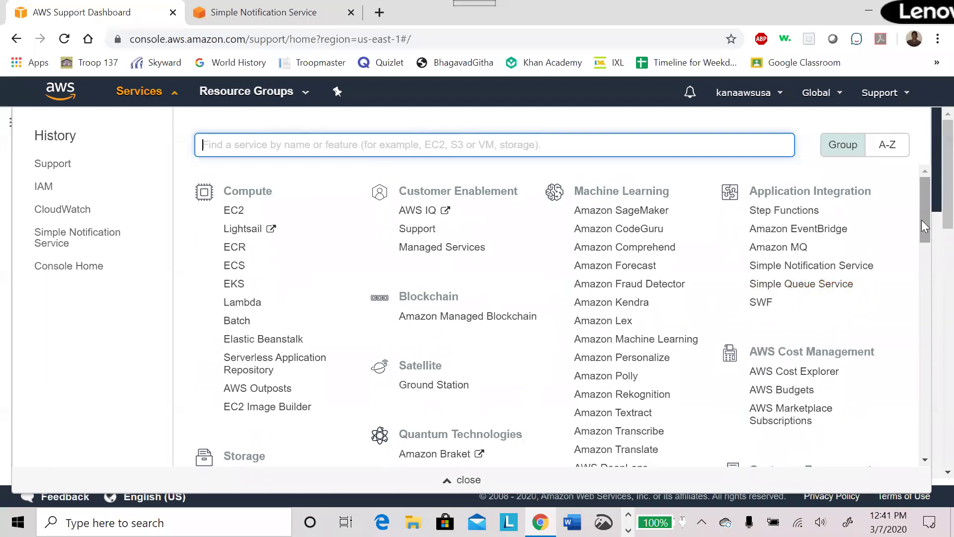
left_click_drag(921, 221, 893, 353)
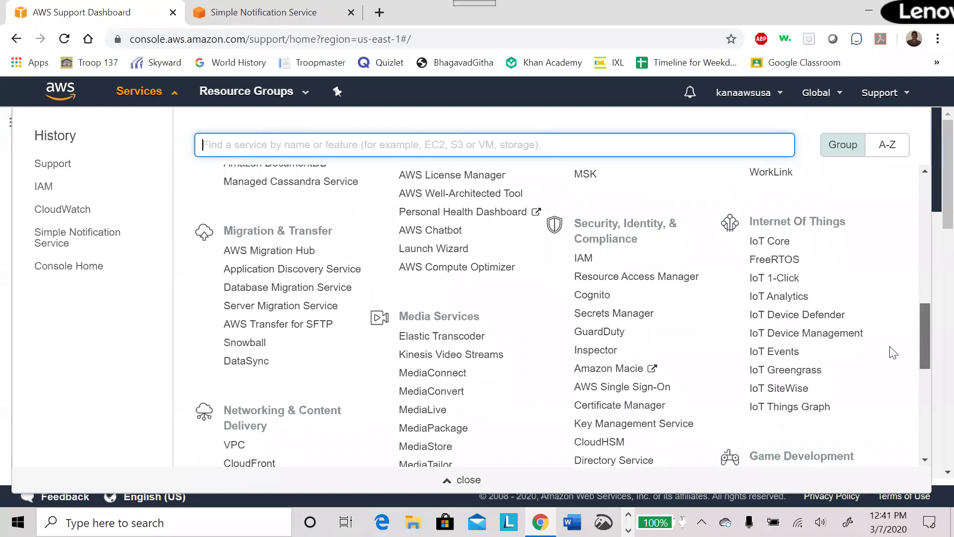
left_click(586, 262)
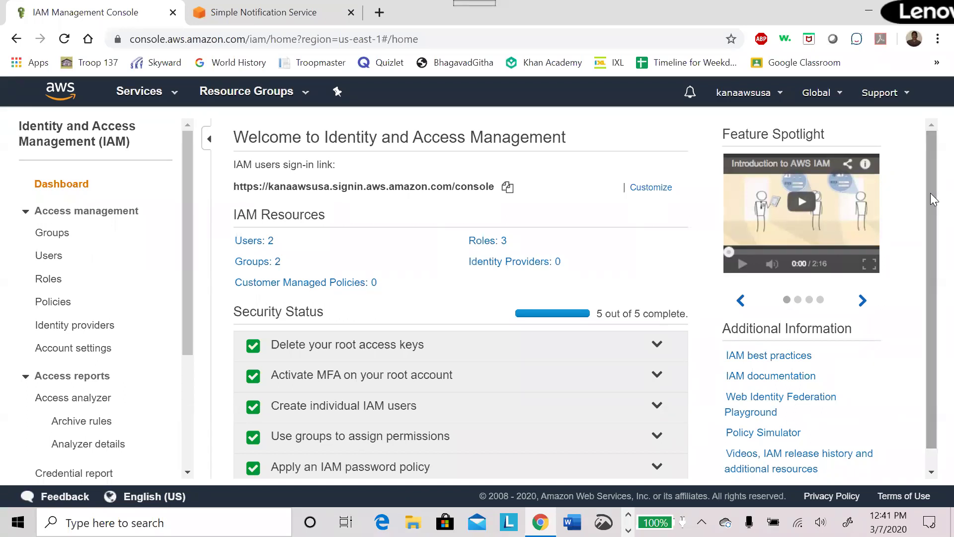
Step: Open the IAM Users list and review its Manage columns settings without changing them
left_click(48, 254)
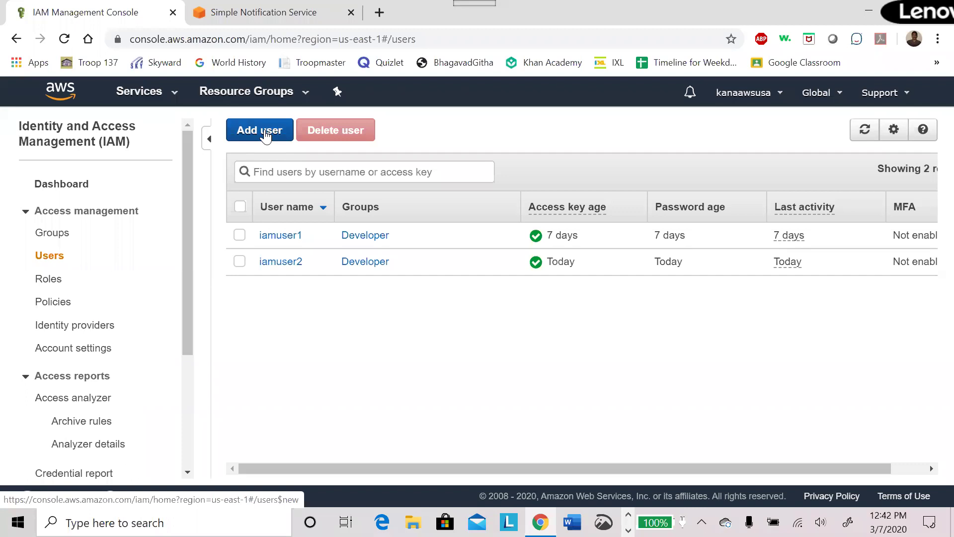
left_click(892, 138)
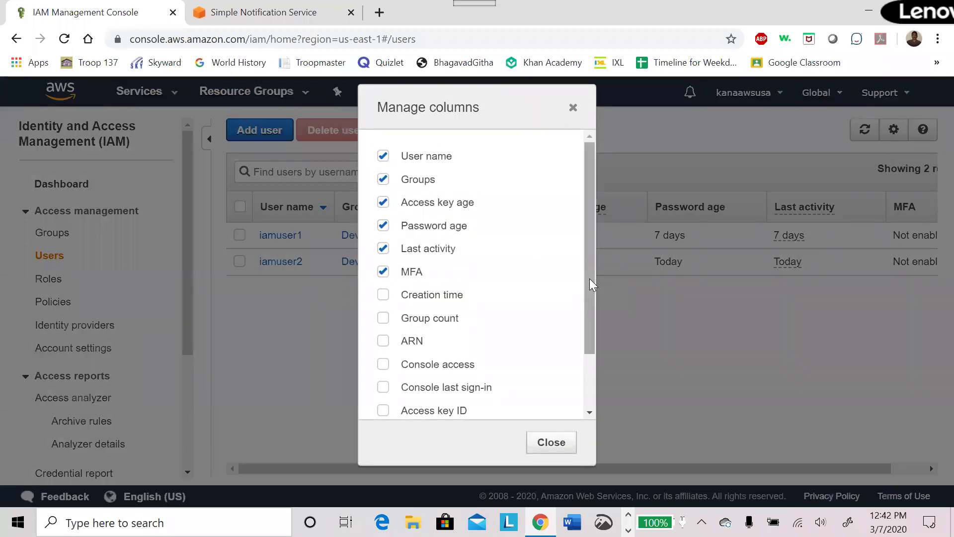
left_click_drag(590, 278, 570, 362)
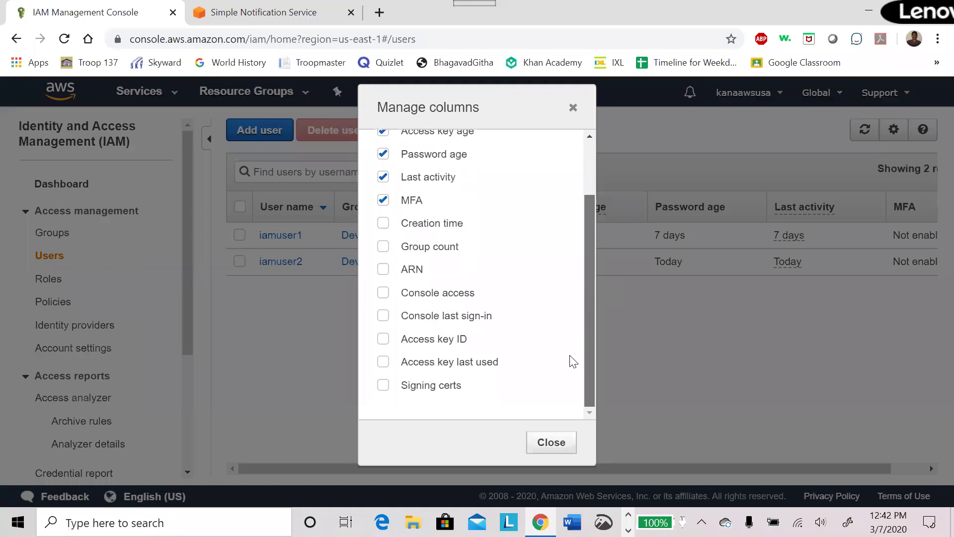
left_click(572, 107)
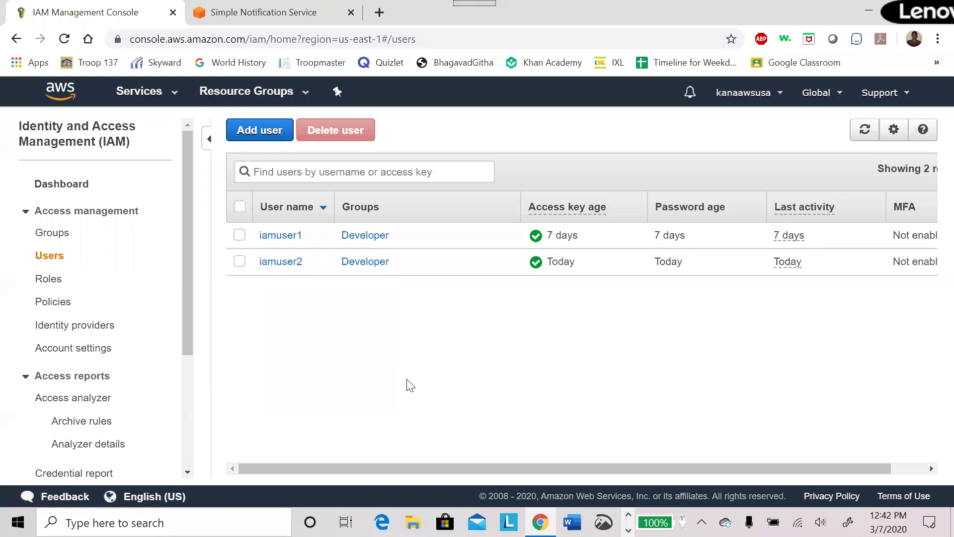
Step: Begin Add user and open the 'Creating an IAM User' guide from the Learn more link
left_click(260, 130)
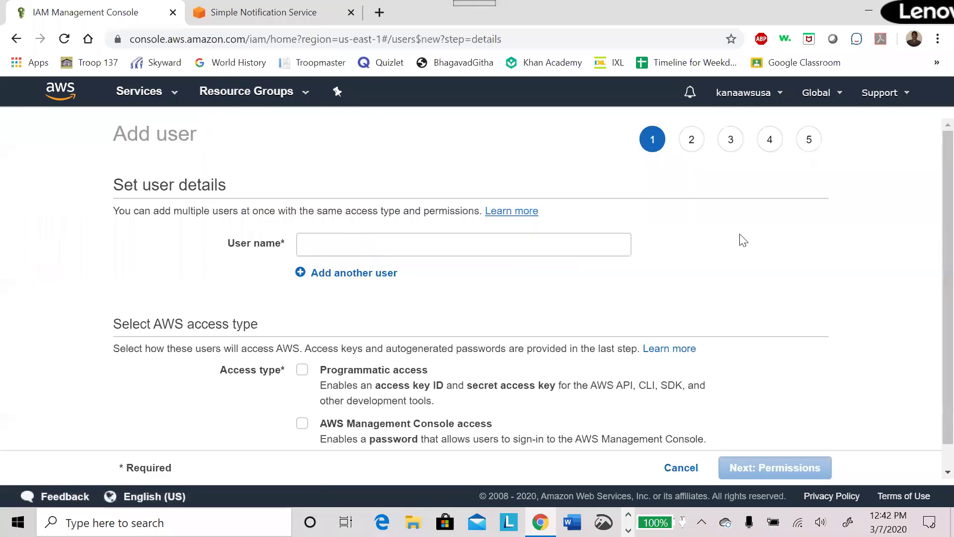
scroll(925, 233, "down", 1)
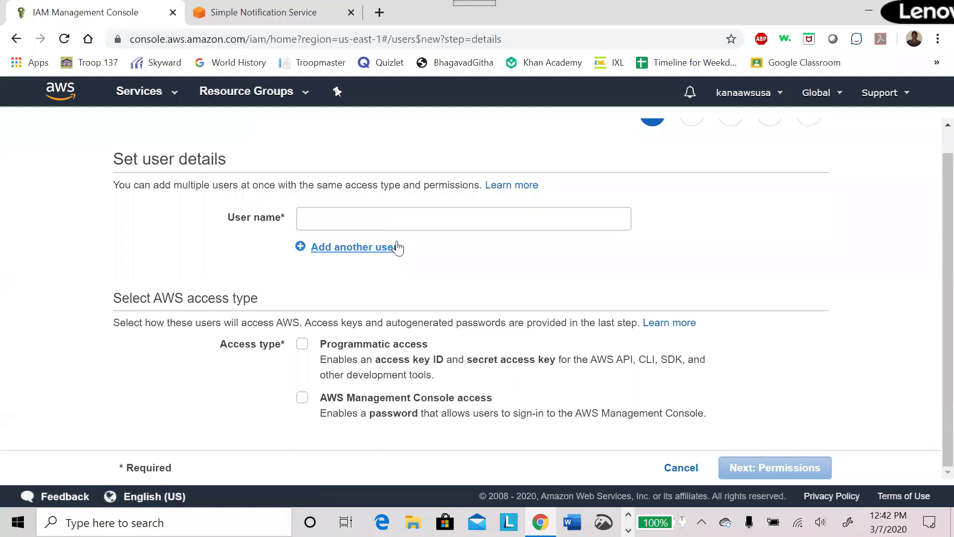
left_click(518, 195)
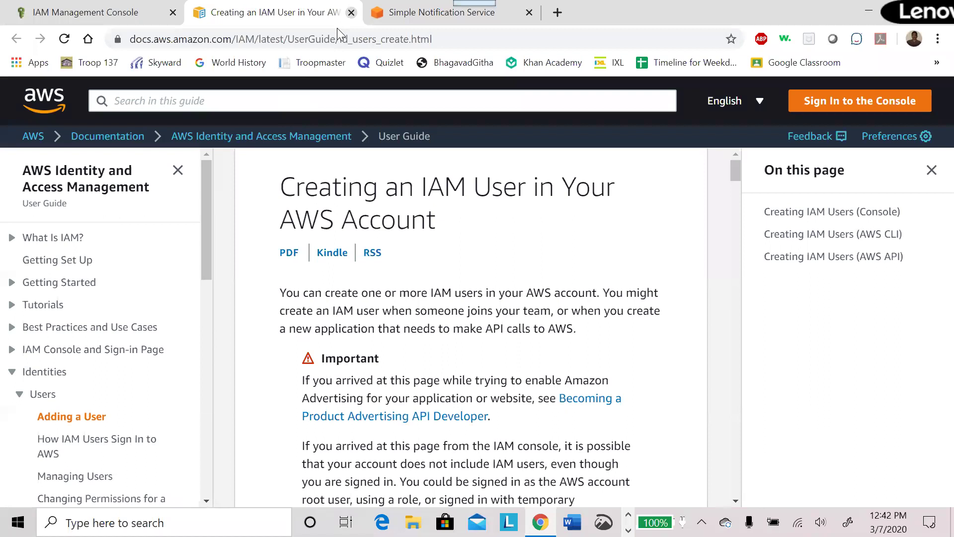
Step: Close the documentation tab with Ctrl+W and go back to the IAM Users list
key("ctrl+w")
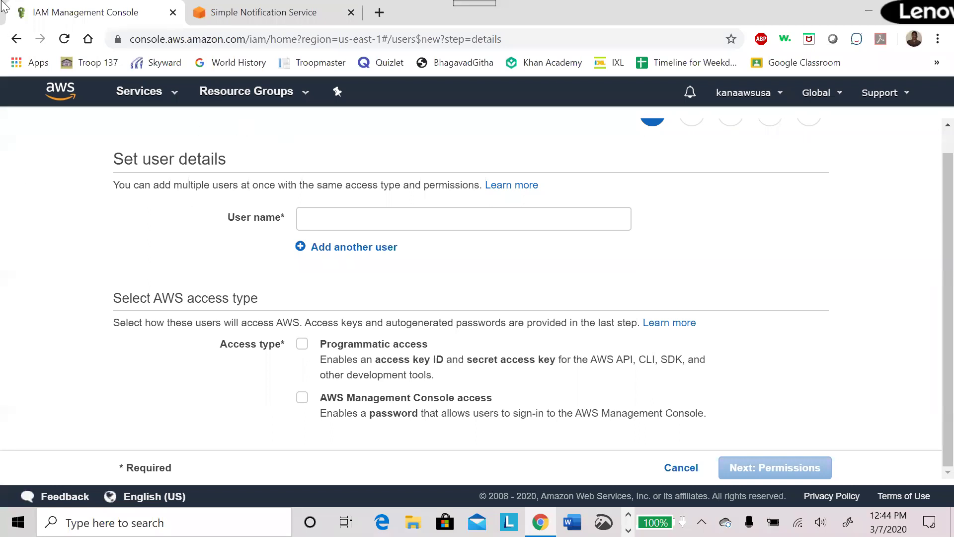
left_click(16, 40)
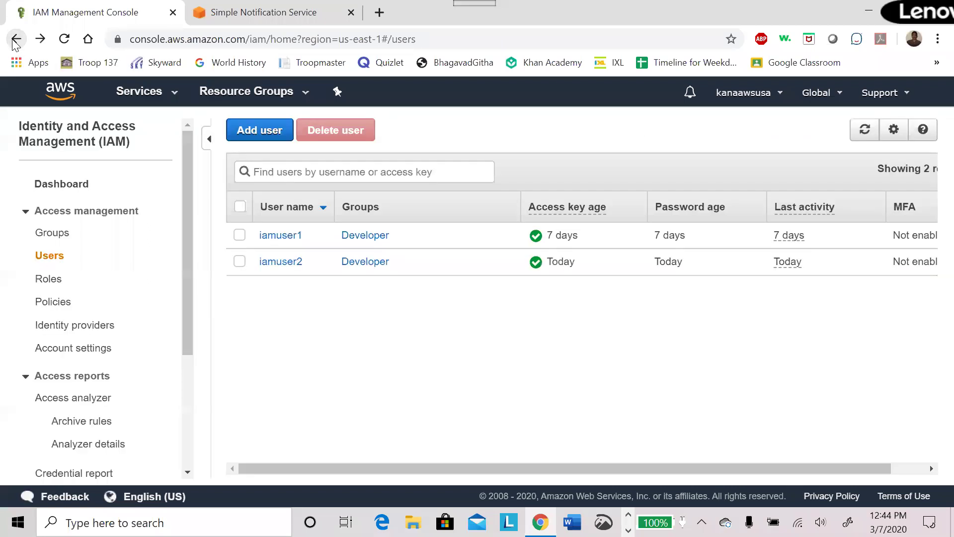
left_click(16, 39)
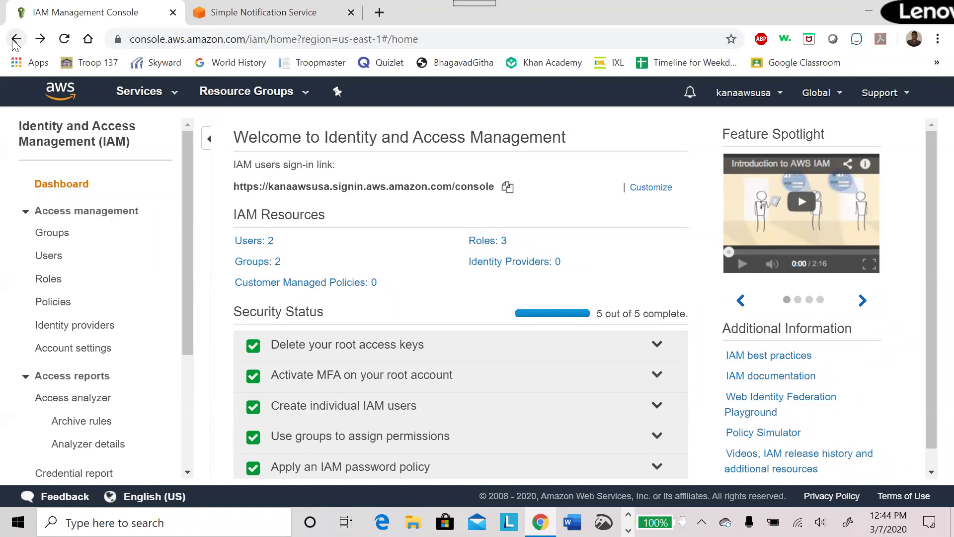
left_click(250, 242)
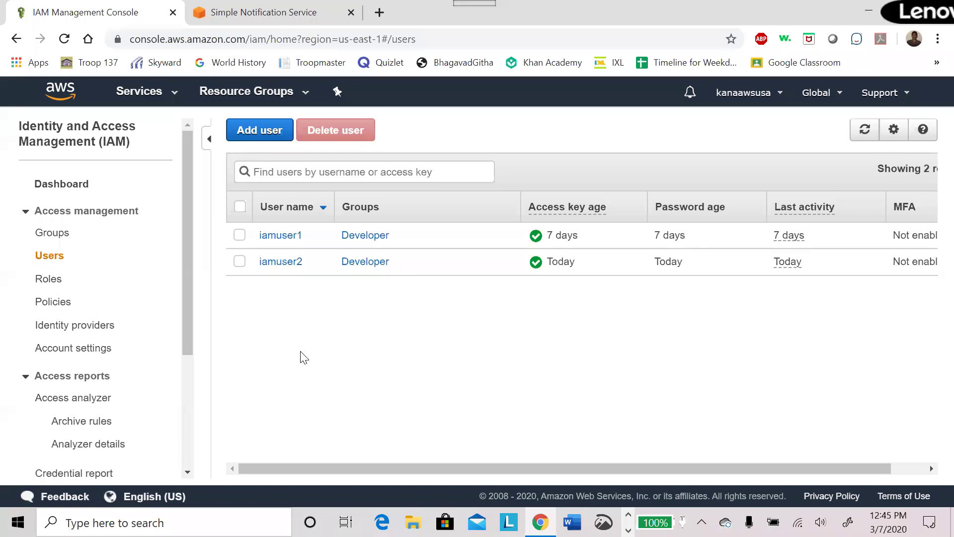
Step: Review the IAM password policy and STS endpoints in Account settings, then view the empty Identity providers list
left_click(68, 349)
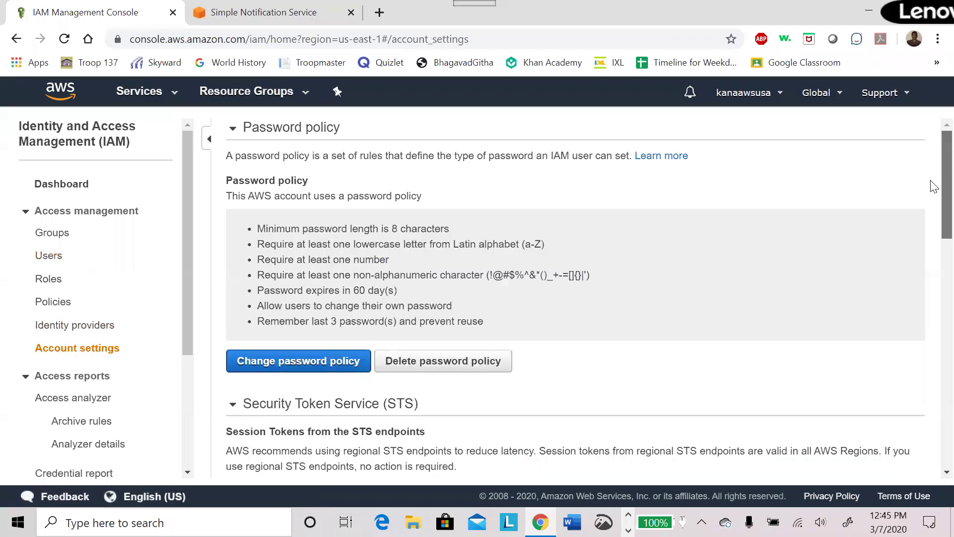
scroll(933, 186, "down", 8)
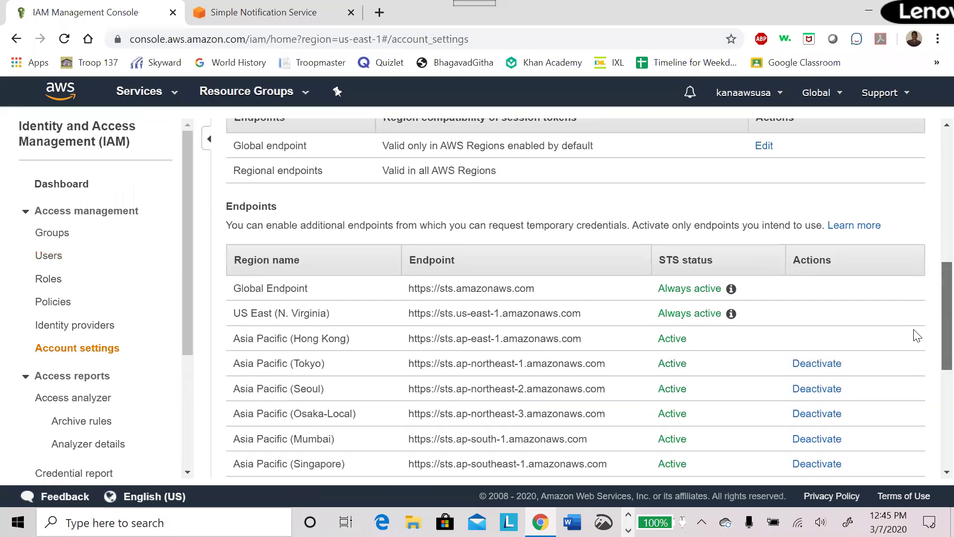
scroll(917, 335, "up", 8)
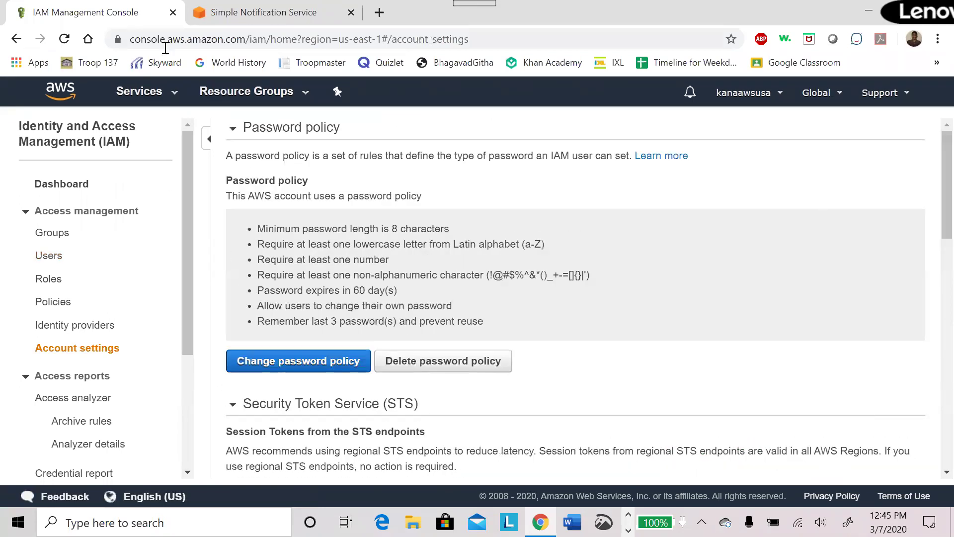
left_click(102, 325)
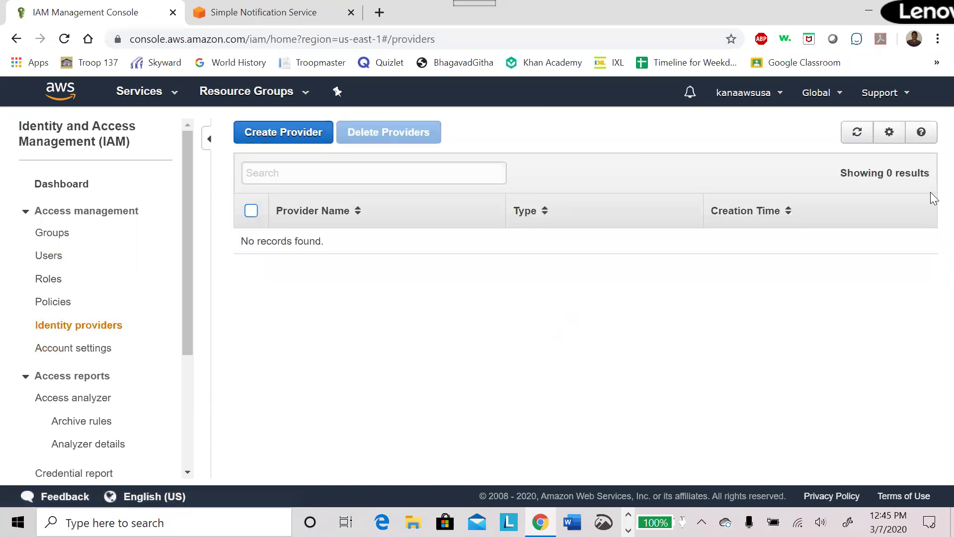
Step: Look through the IAM Policies and Roles pages, ending on the Users list
left_click(53, 304)
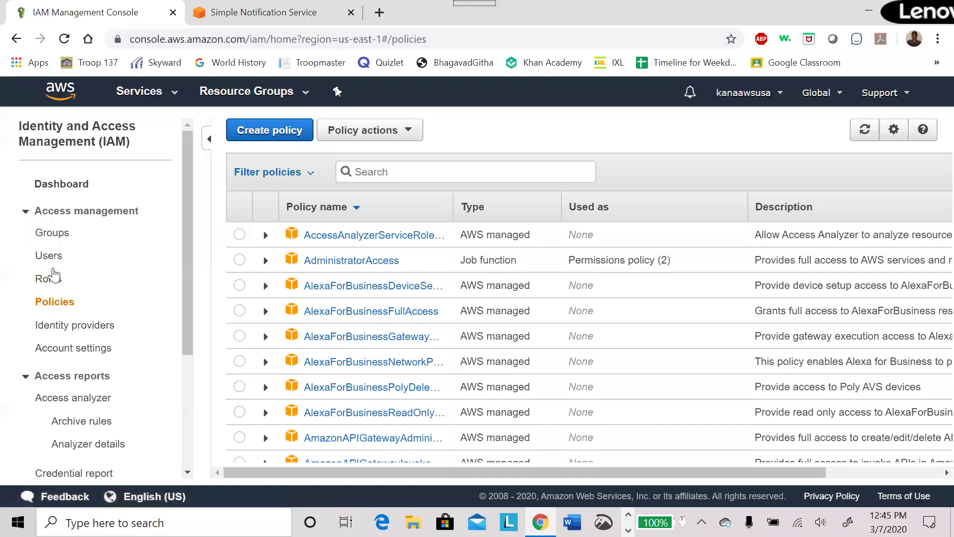
left_click(53, 282)
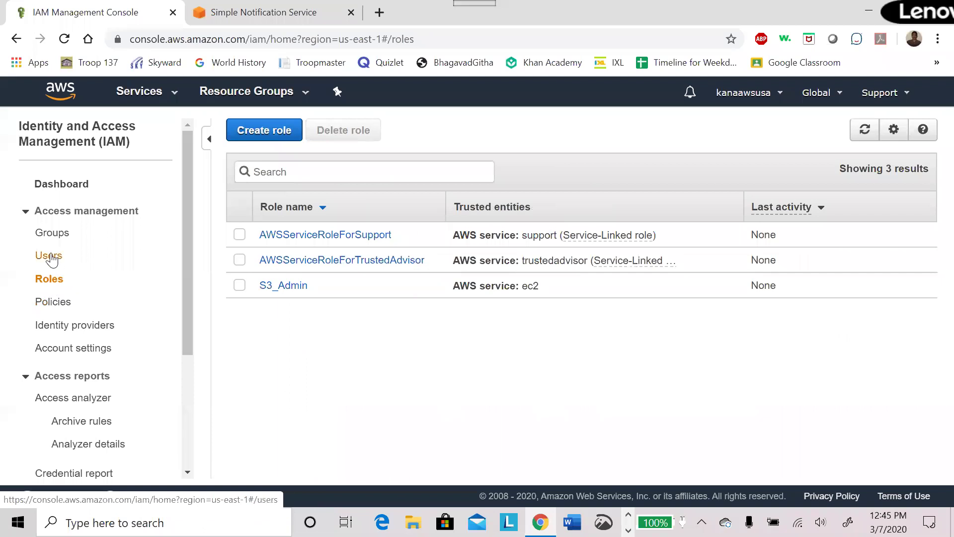
left_click(51, 258)
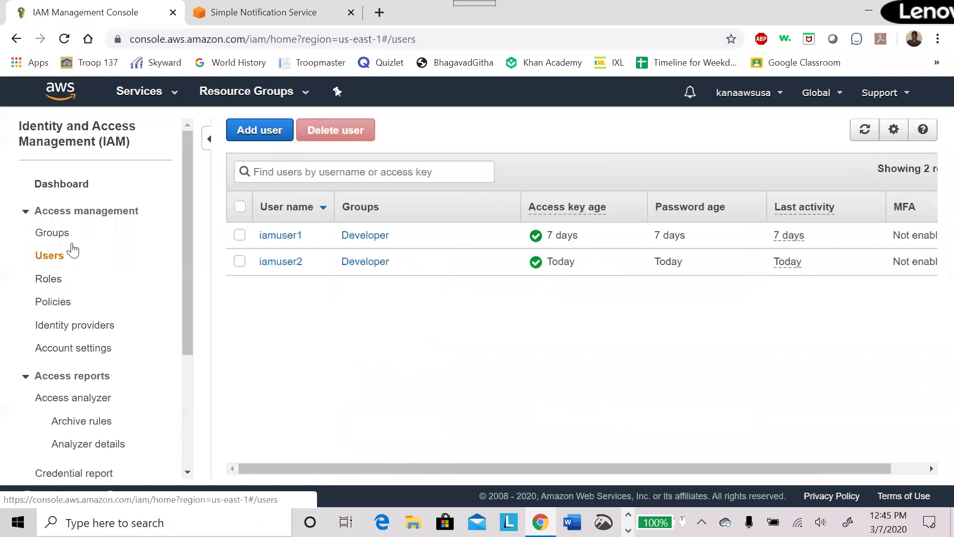
Step: View the BA and Developer groups and their Group Actions, then switch through Users to the three Roles
left_click(59, 238)
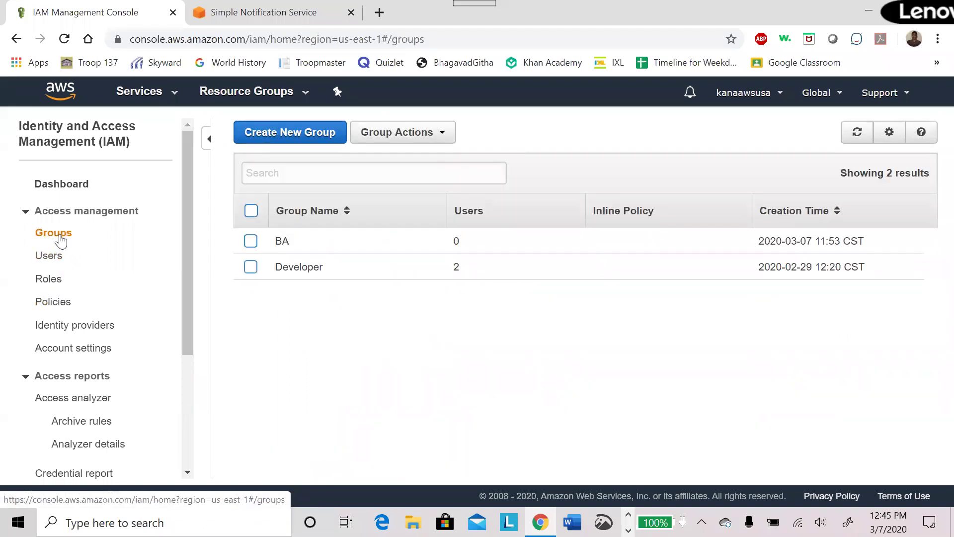
left_click(436, 135)
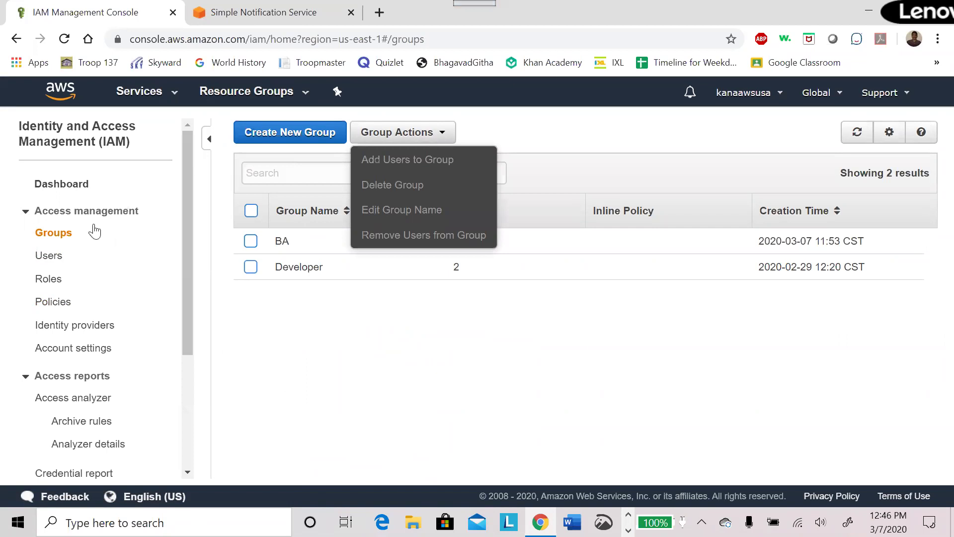
left_click(49, 255)
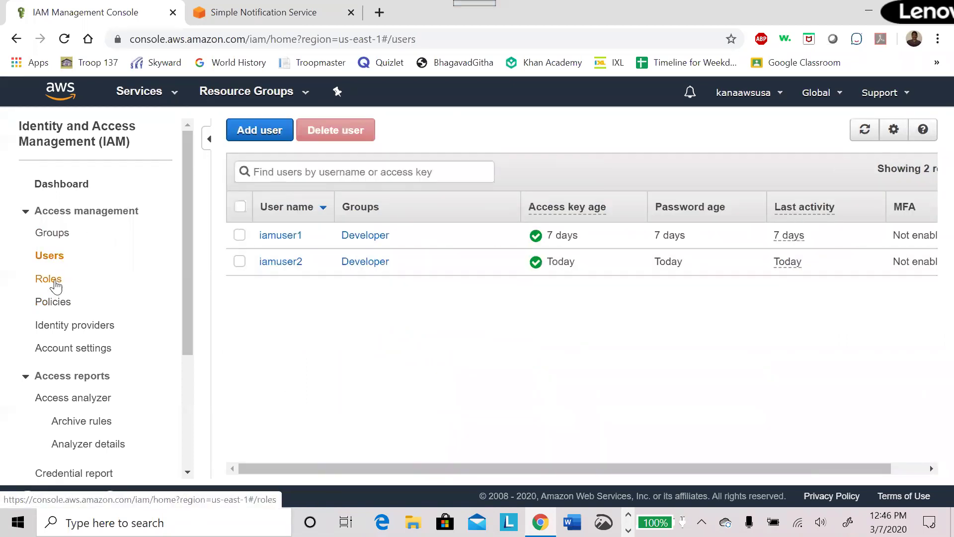
left_click(49, 279)
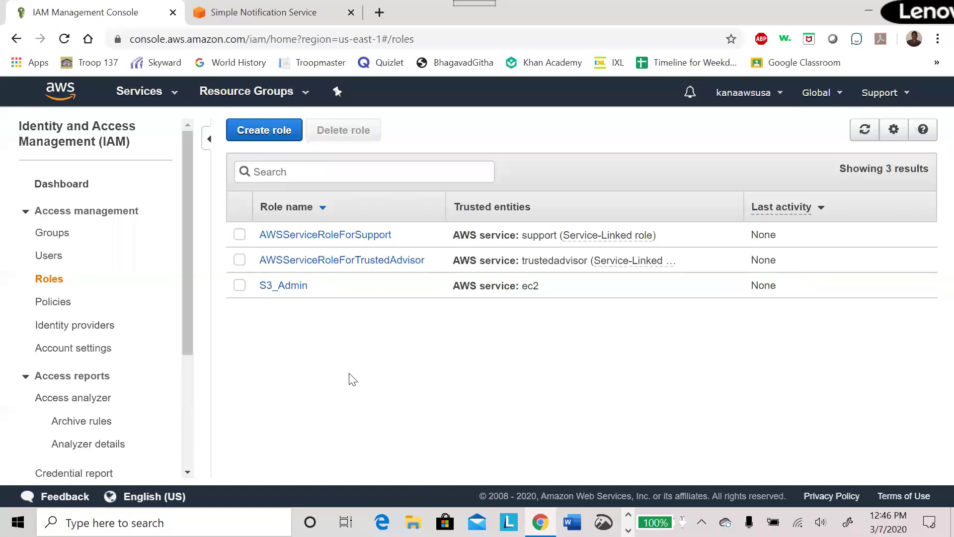
left_click(52, 212)
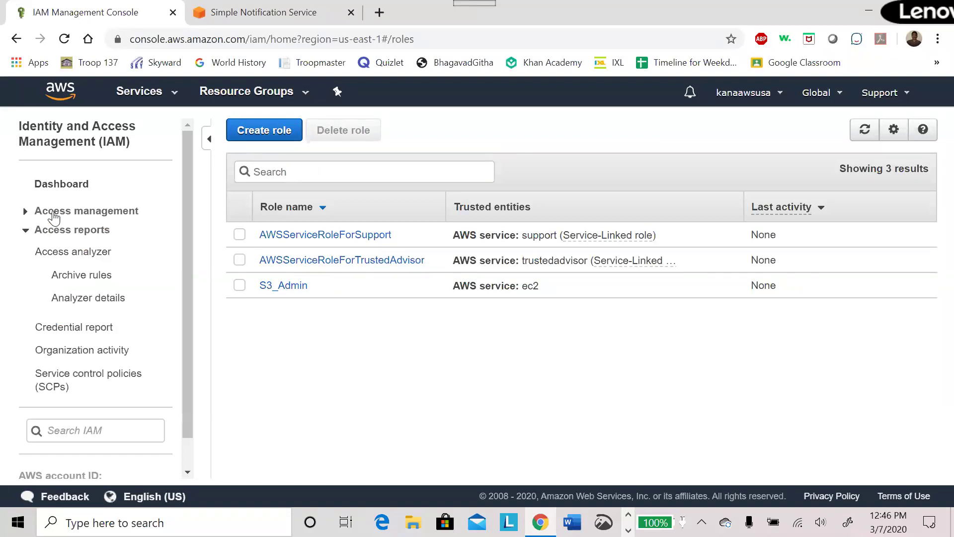
left_click(65, 184)
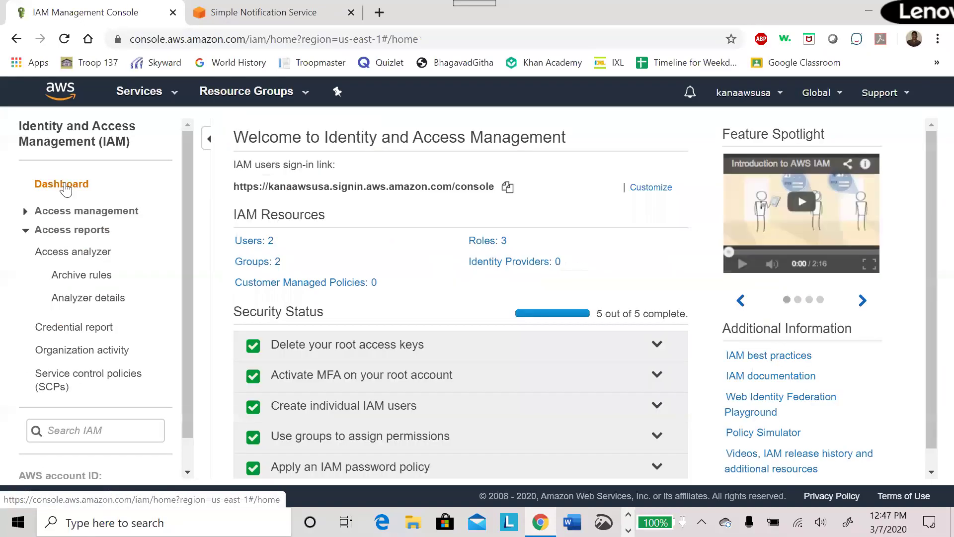
left_click(59, 211)
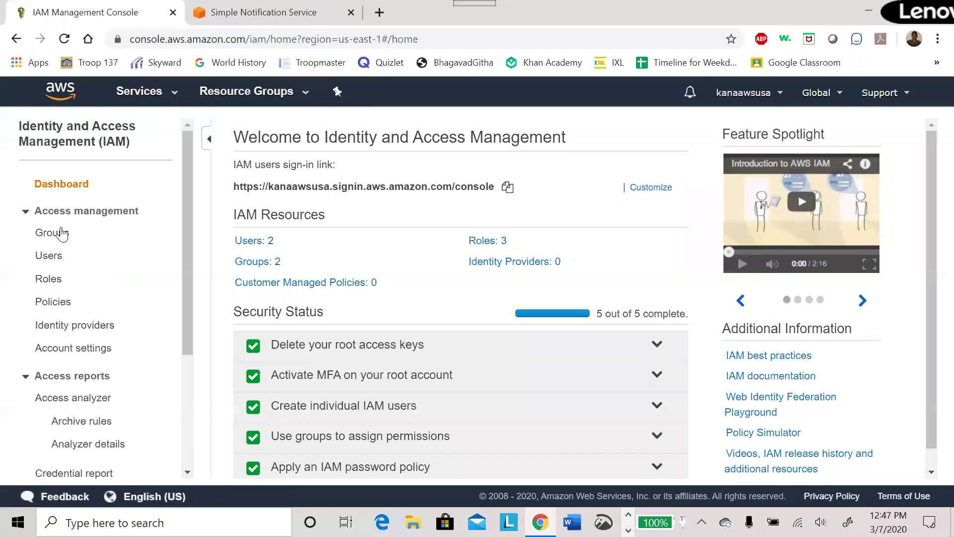
left_click(50, 257)
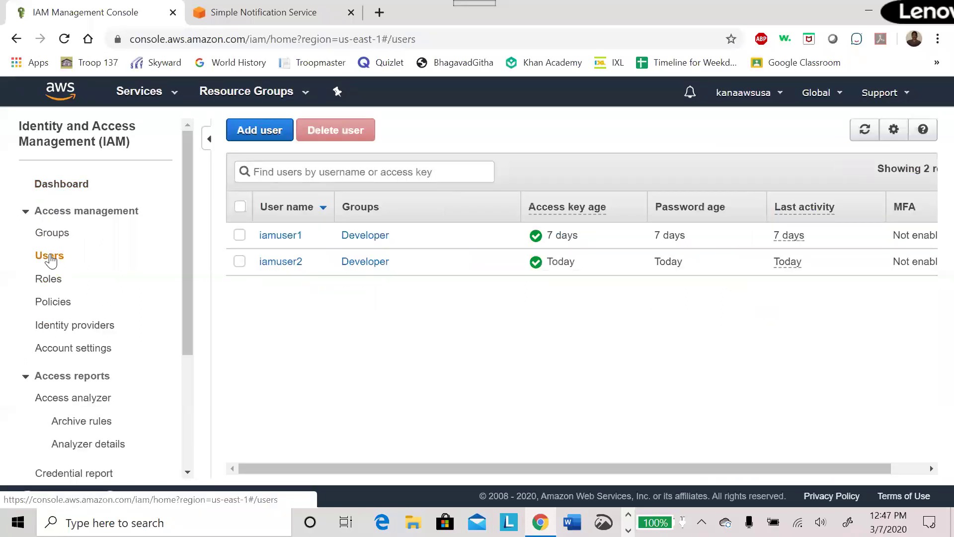
left_click(50, 281)
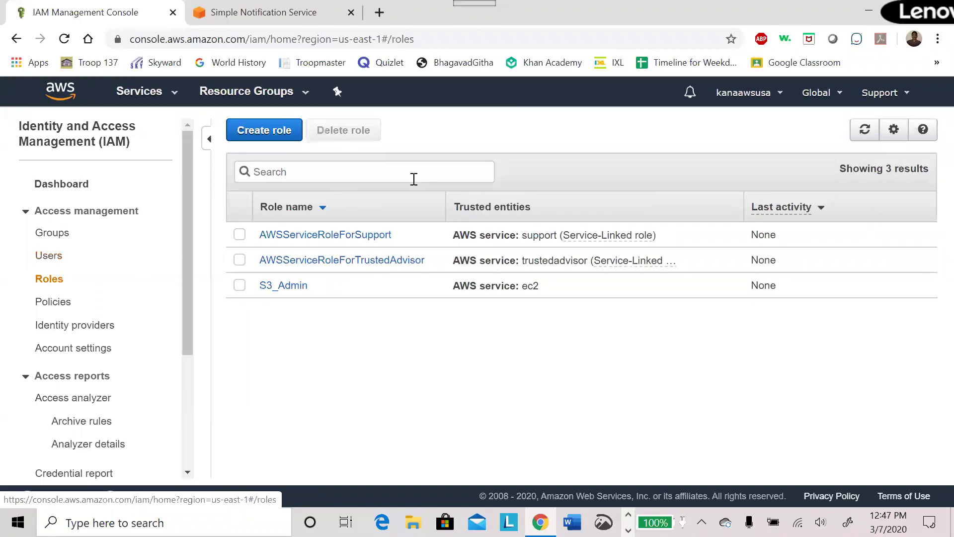
left_click(899, 129)
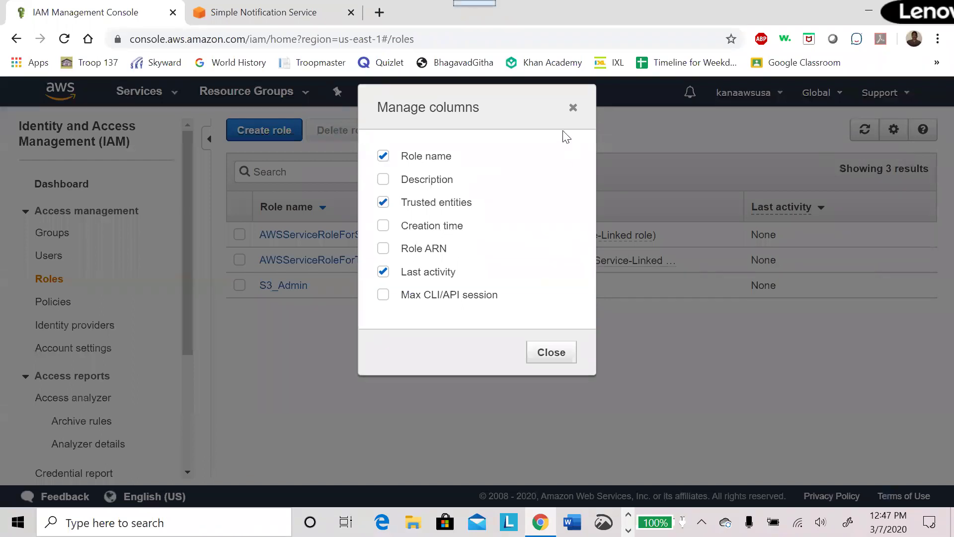
left_click(571, 108)
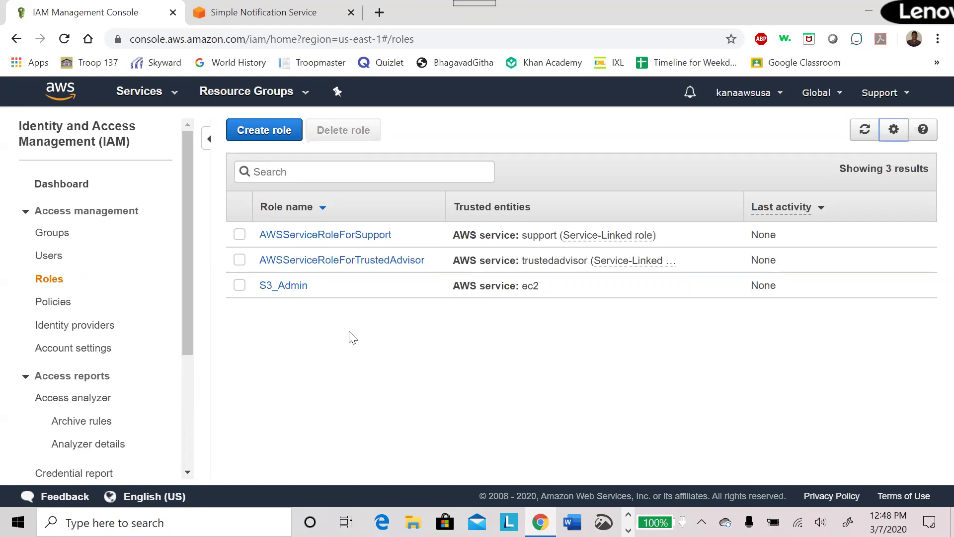
left_click(52, 259)
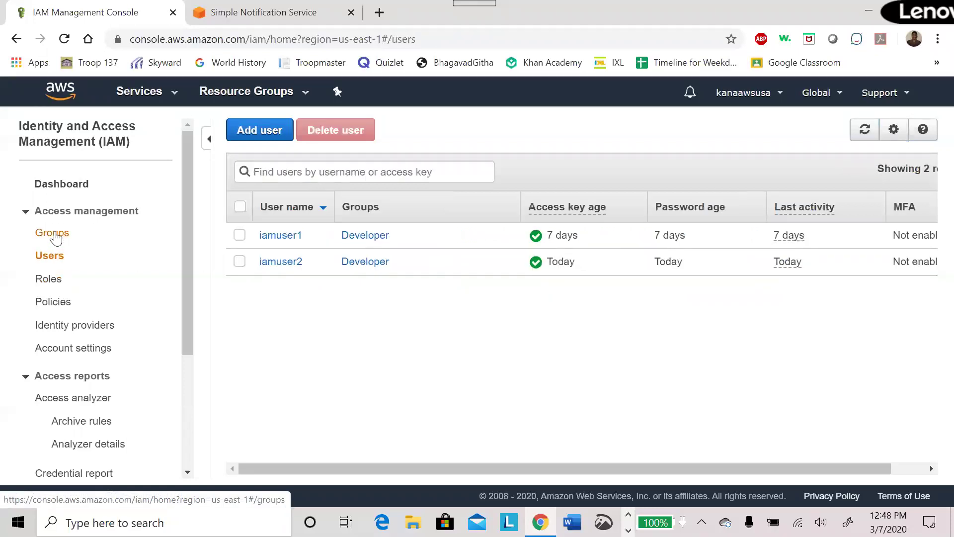
left_click(54, 233)
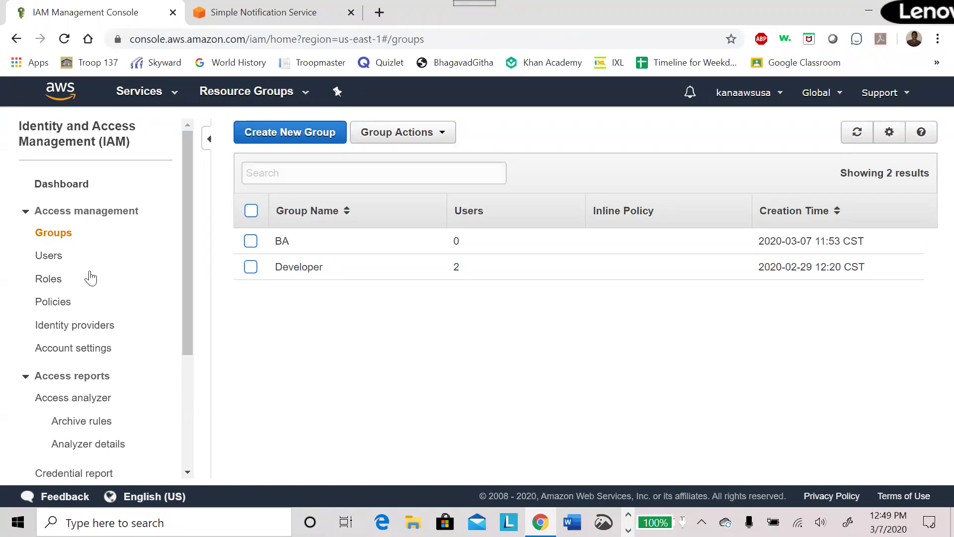
left_click(50, 256)
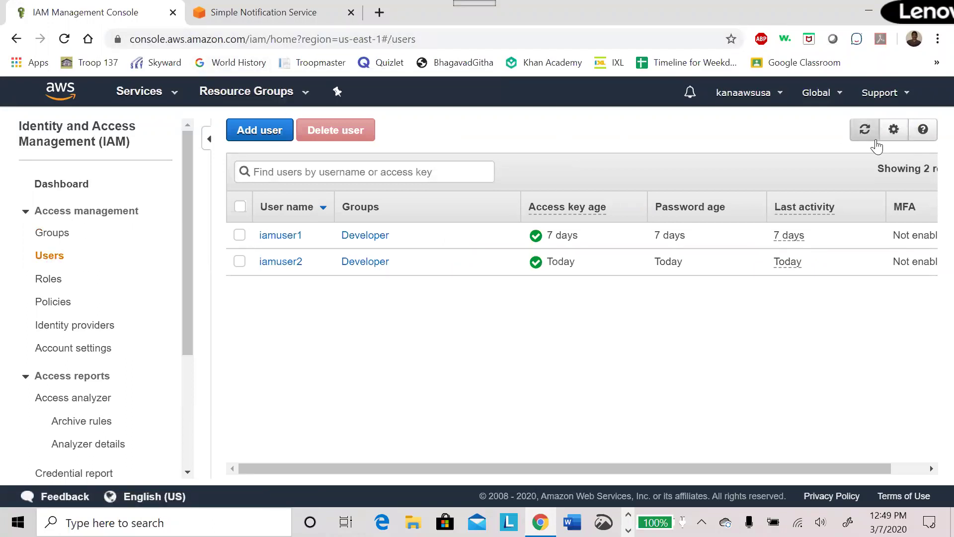
left_click(893, 130)
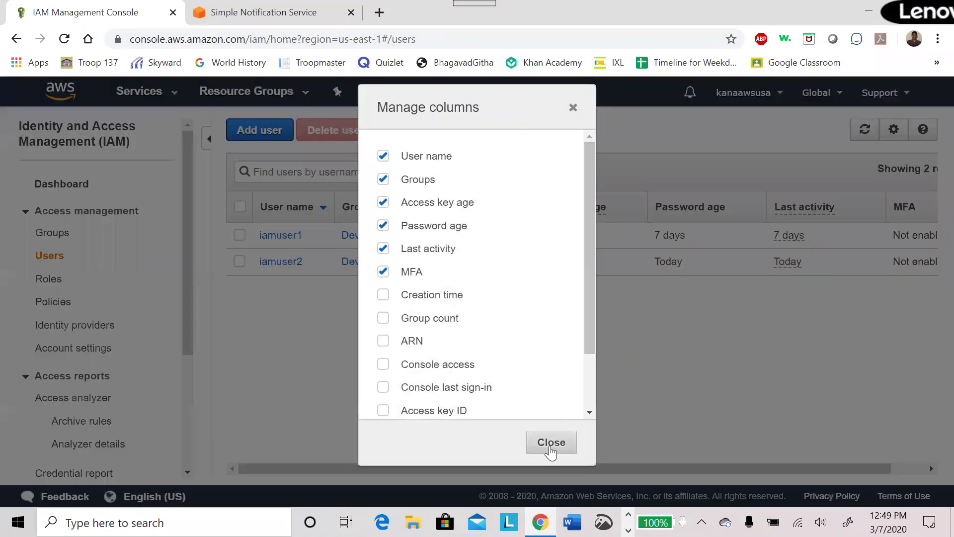
scroll(589, 389, "down", 2)
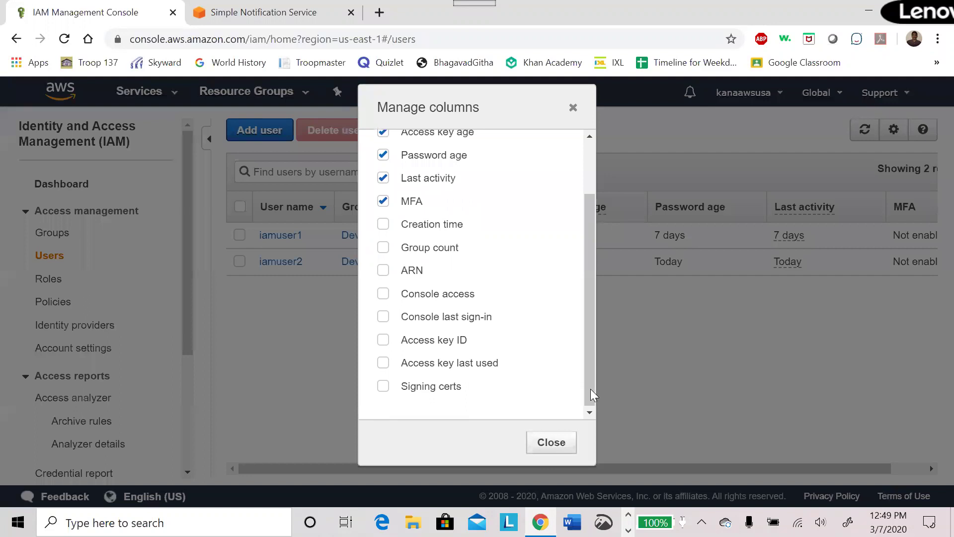
left_click(573, 108)
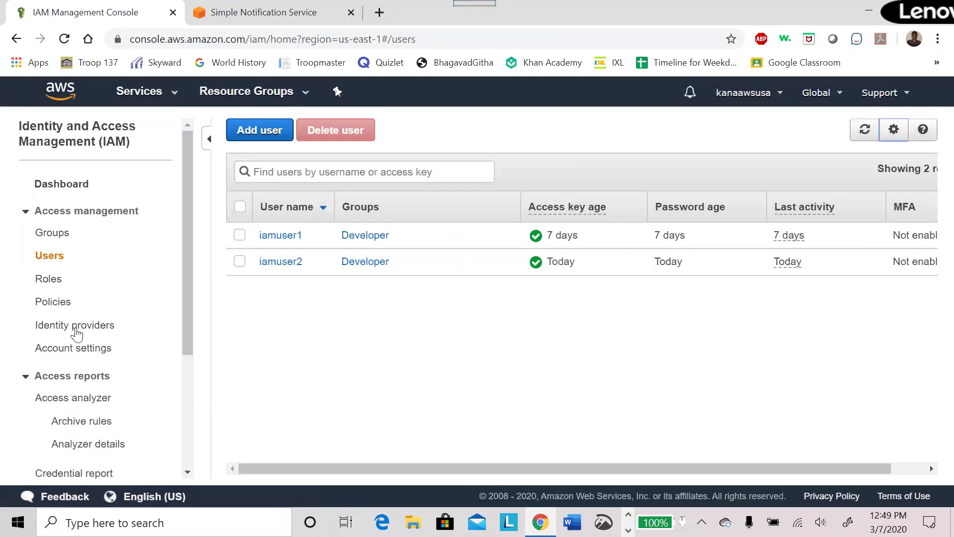
left_click(54, 279)
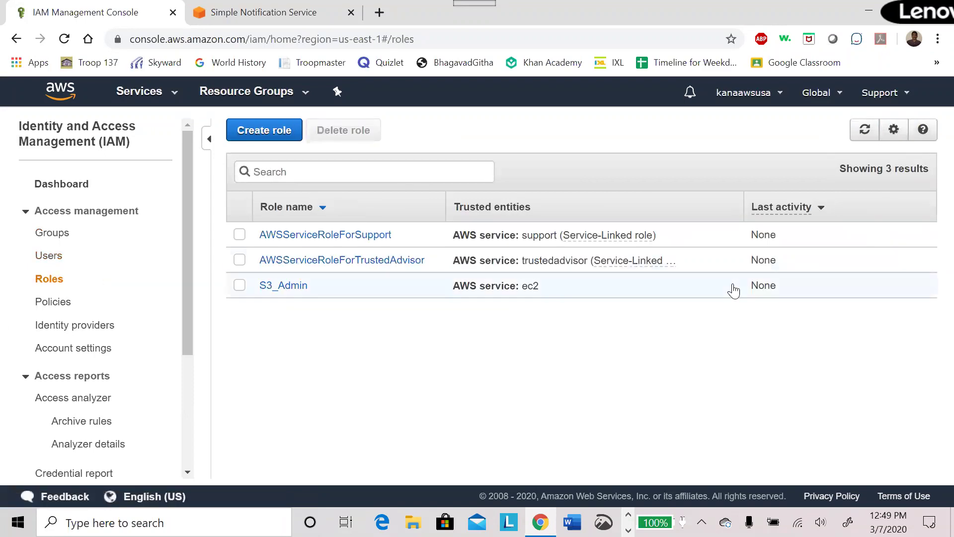
Step: Start a new IAM role for the EC2 service and continue to its permissions step
left_click(254, 133)
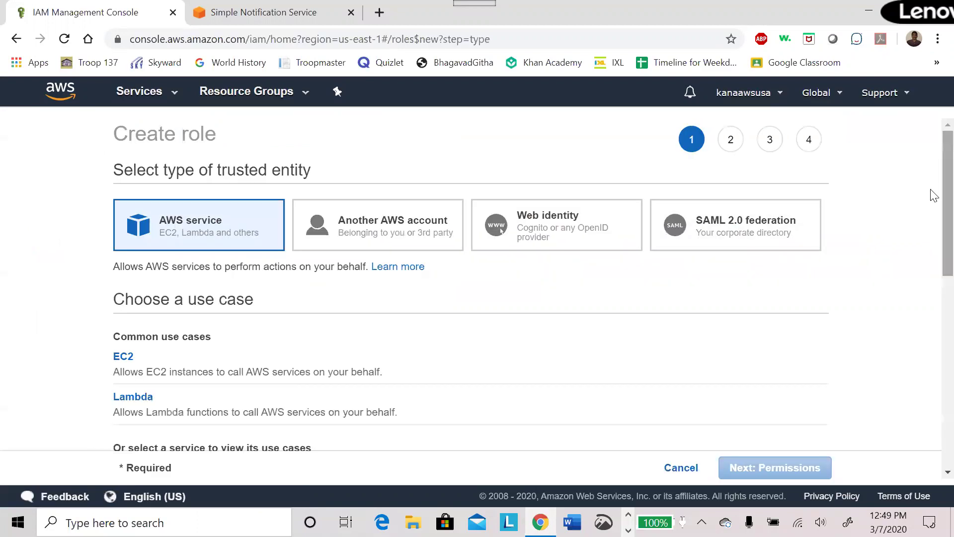
left_click_drag(933, 196, 933, 163)
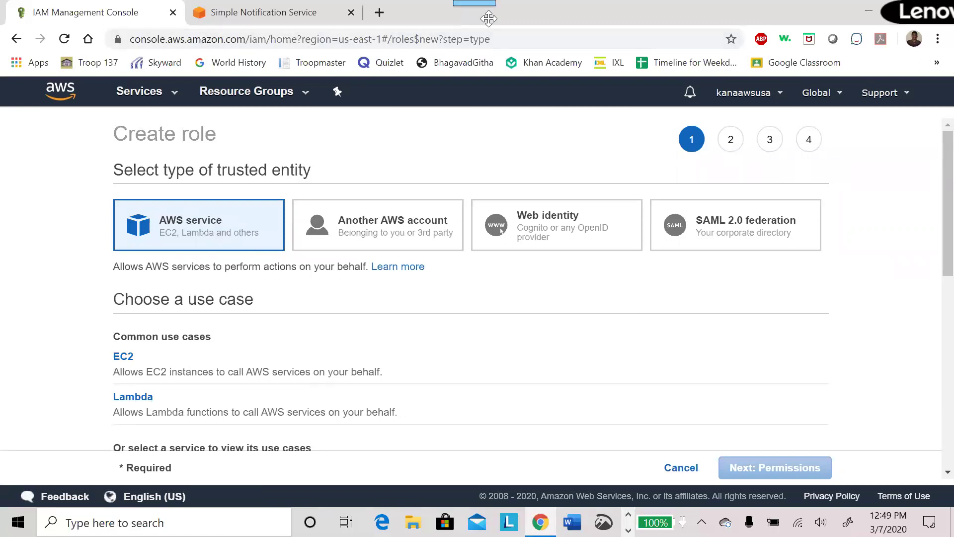
mouse_move(463, 6)
left_click(125, 363)
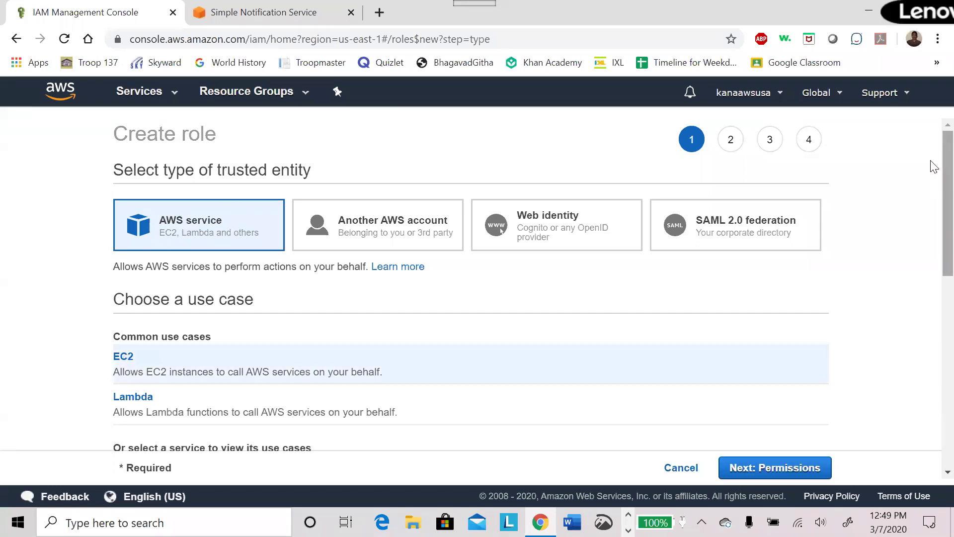
scroll(934, 168, "down", 5)
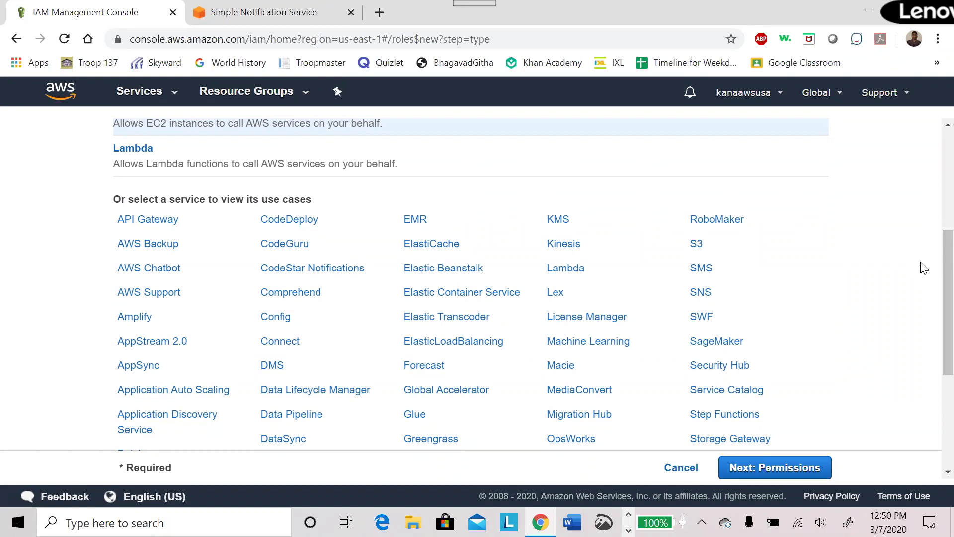
scroll(933, 300, "down", 1)
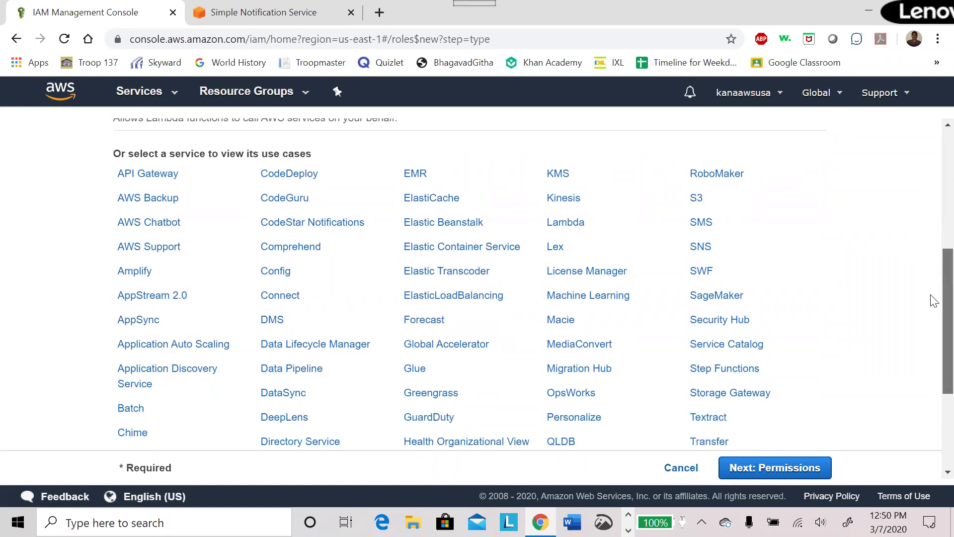
scroll(933, 300, "up", 6)
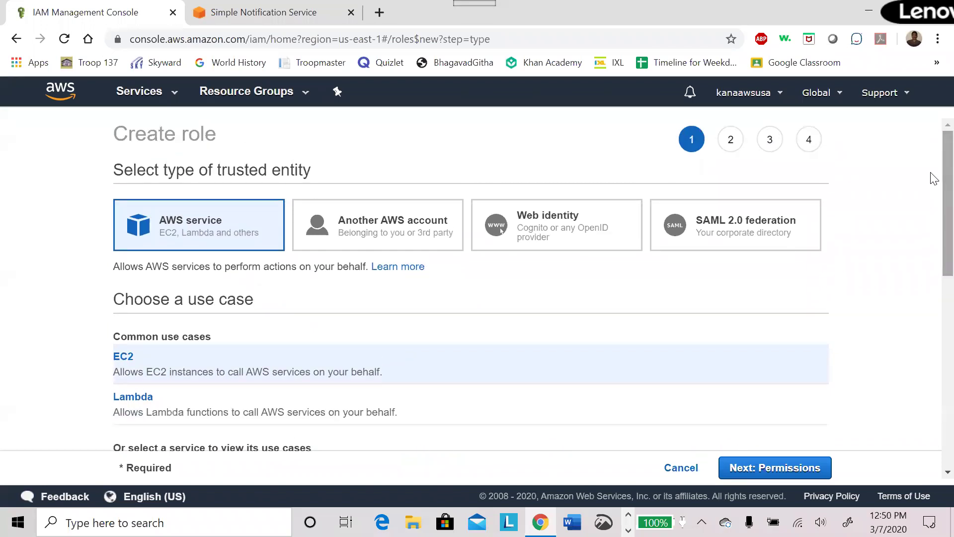
left_click(788, 470)
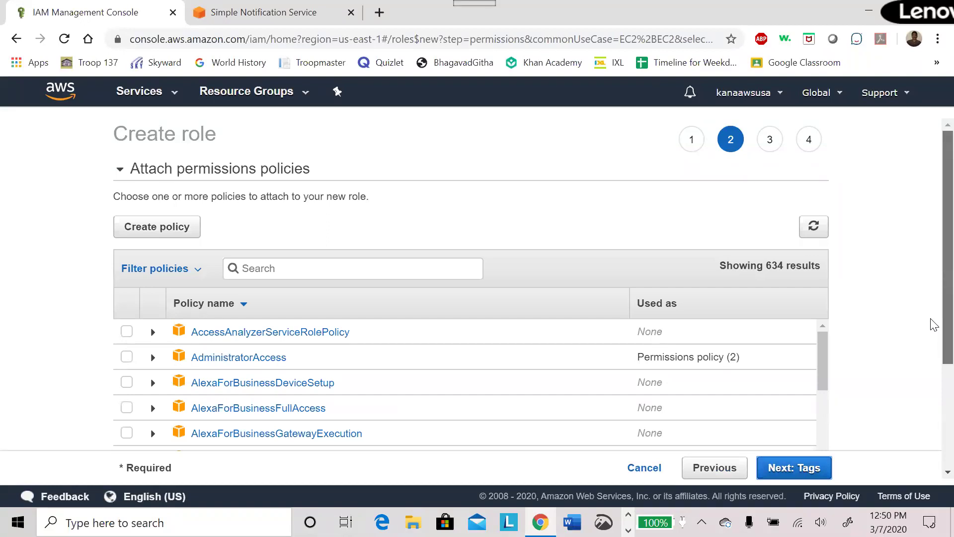
Step: Open Create policy from the permissions list, then close that new policy tab
scroll(933, 377, "down", 3)
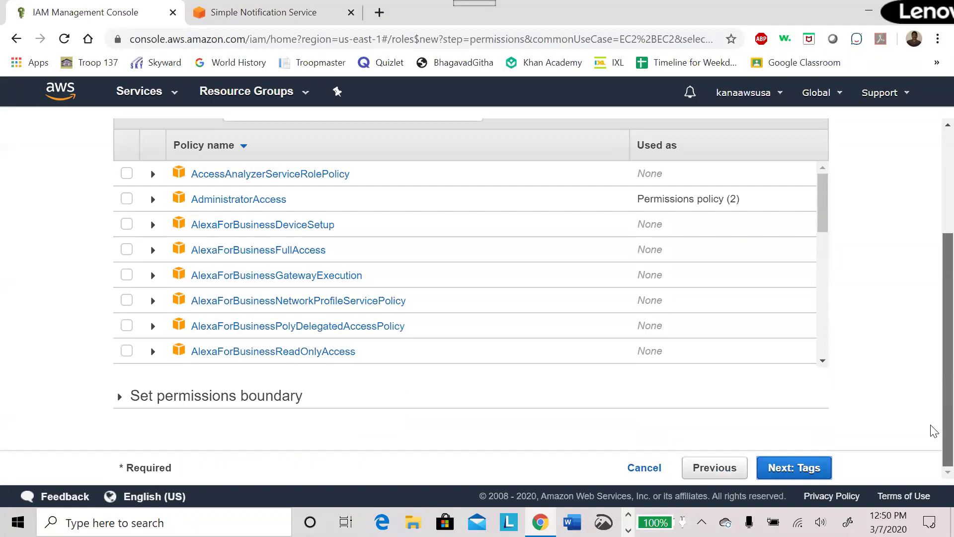
scroll(933, 409, "up", 3)
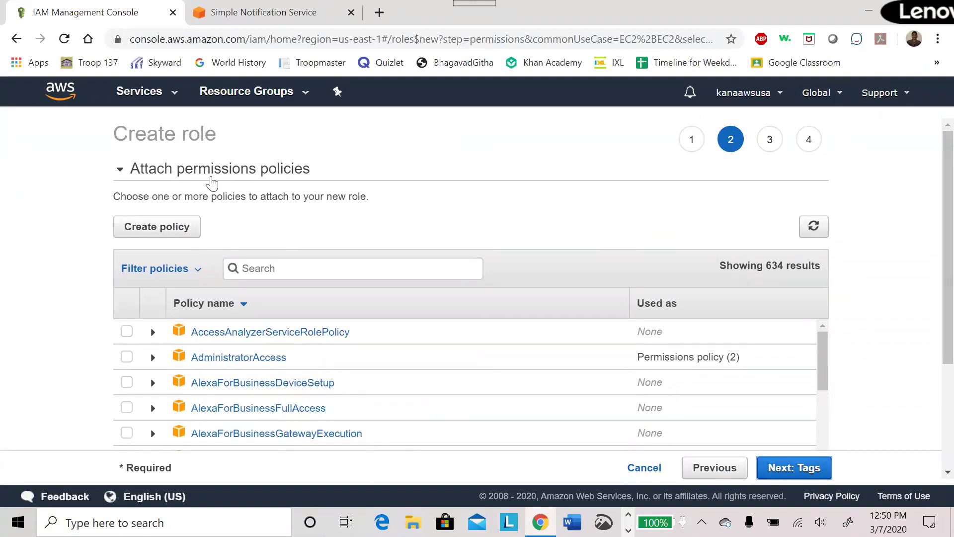
left_click(169, 229)
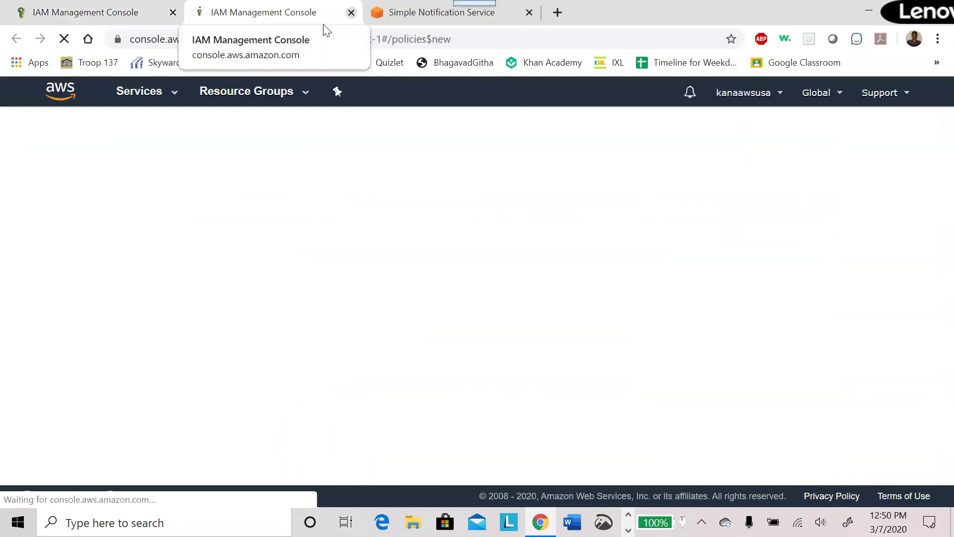
key("ctrl+w")
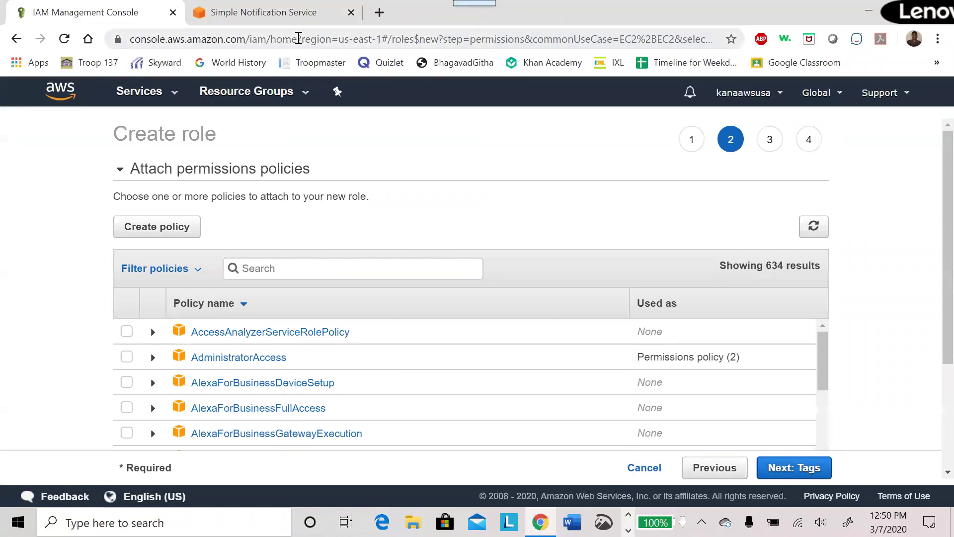
Step: Switch to the SNS tab and scroll up to the BillingAlarm_100 topic details
left_click(282, 15)
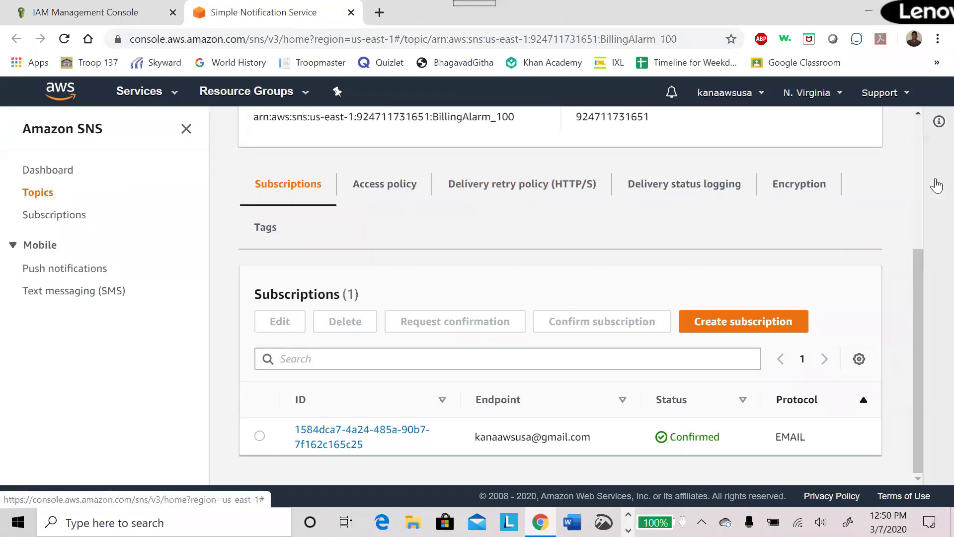
left_click_drag(916, 275, 920, 118)
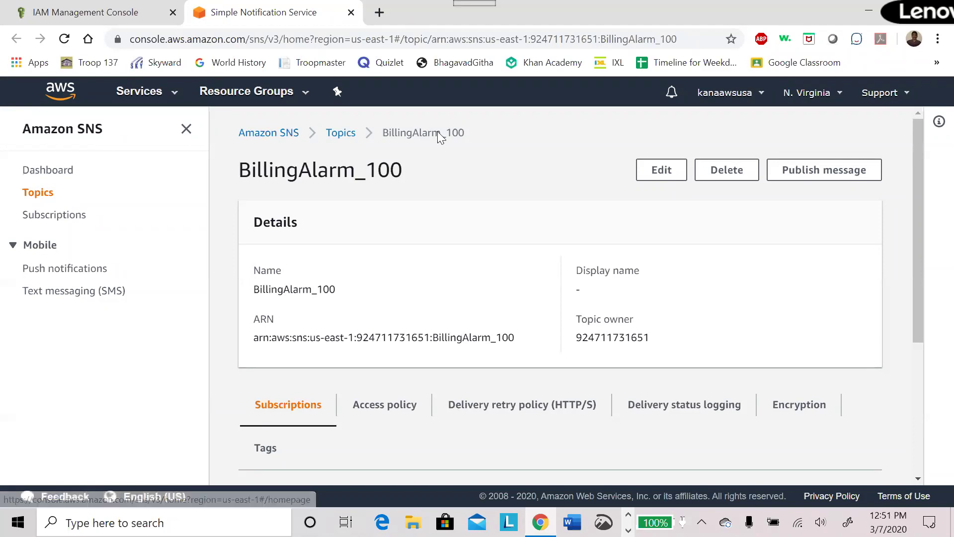
Step: Go from the IAM tab to CloudWatch's Billing alarms, then start typing 'dev' in the address bar
left_click(100, 15)
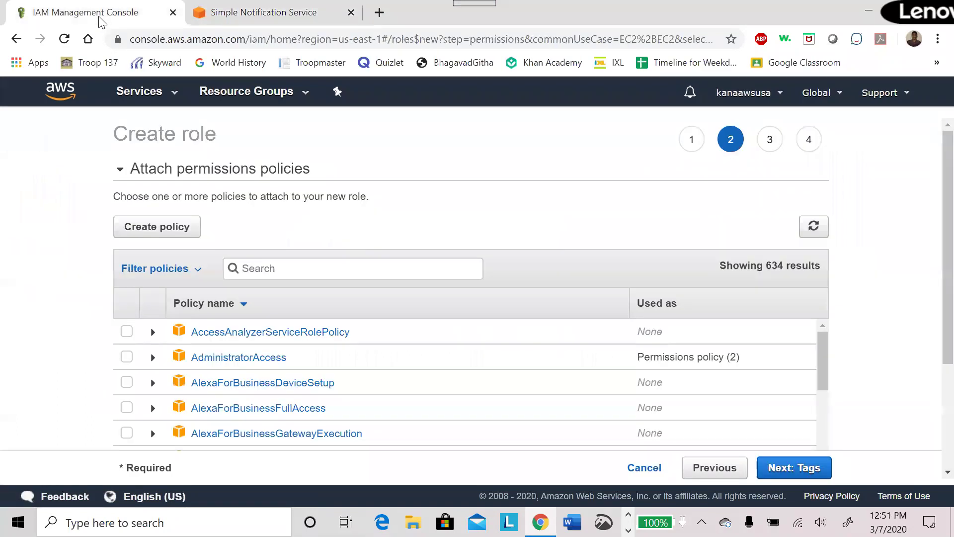
left_click(135, 94)
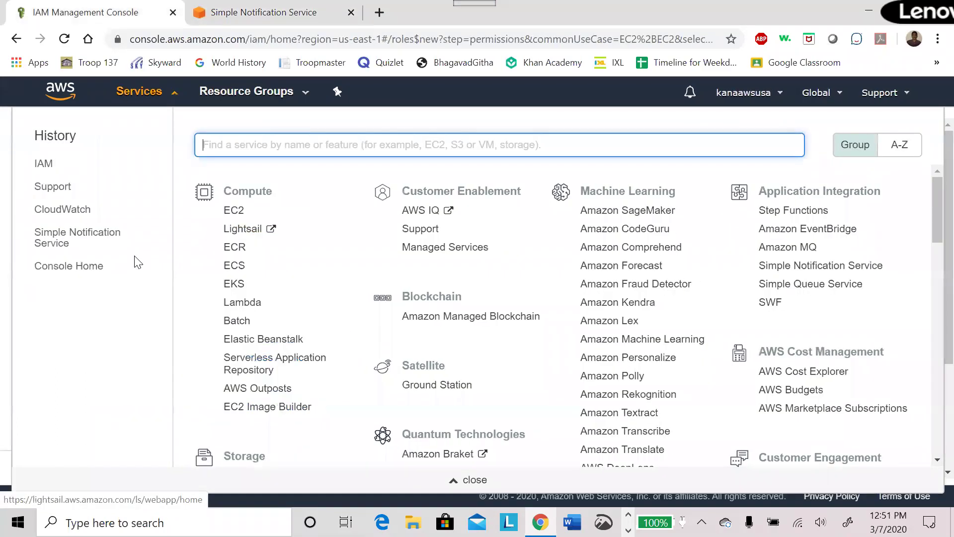
left_click(59, 210)
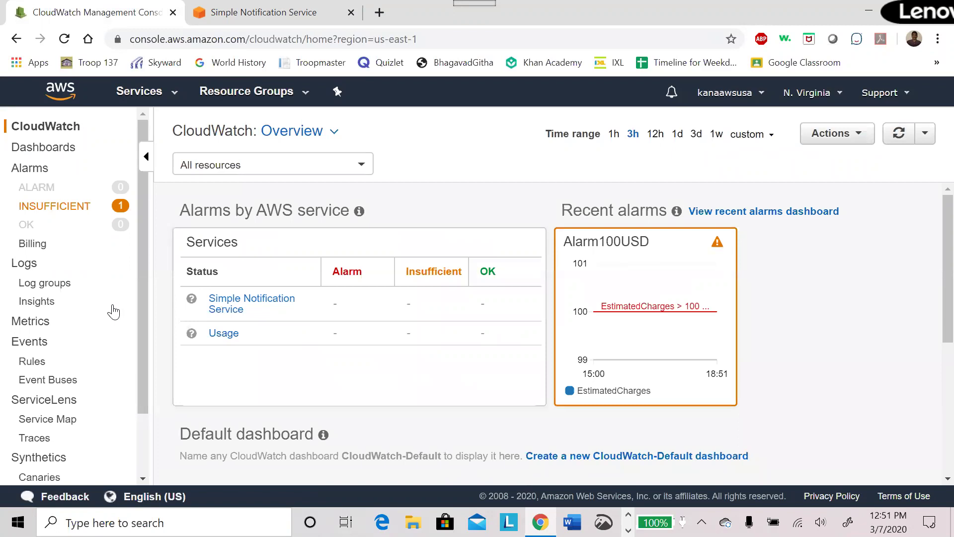
left_click(32, 244)
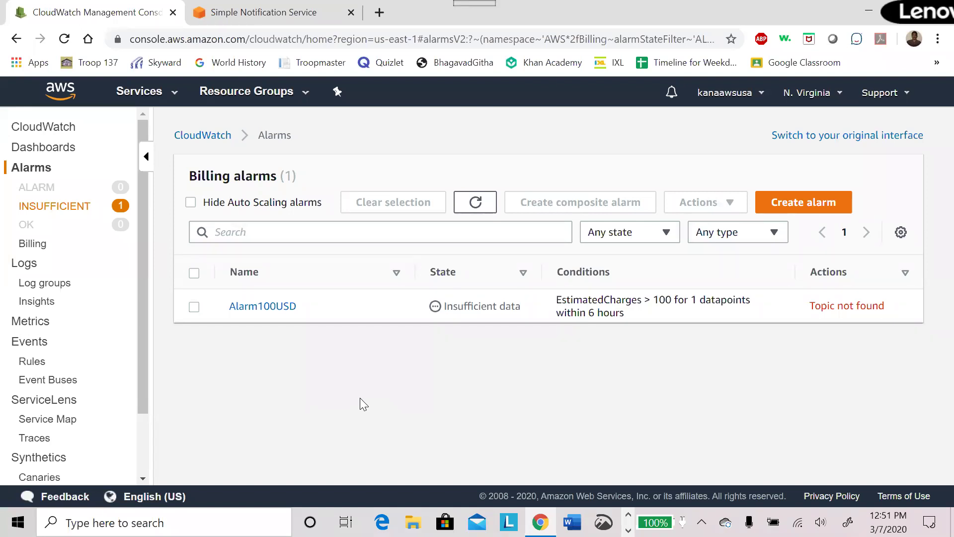
left_click(362, 43)
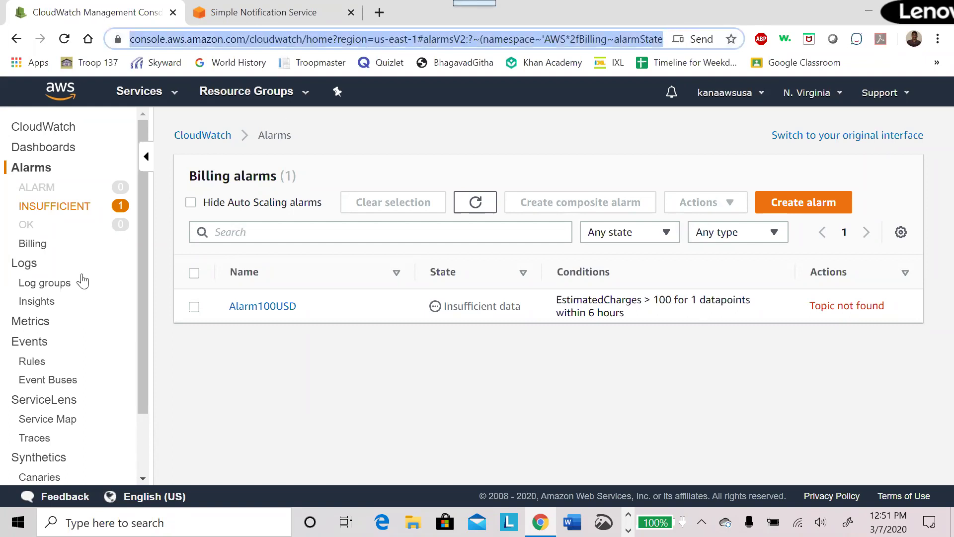
type("de")
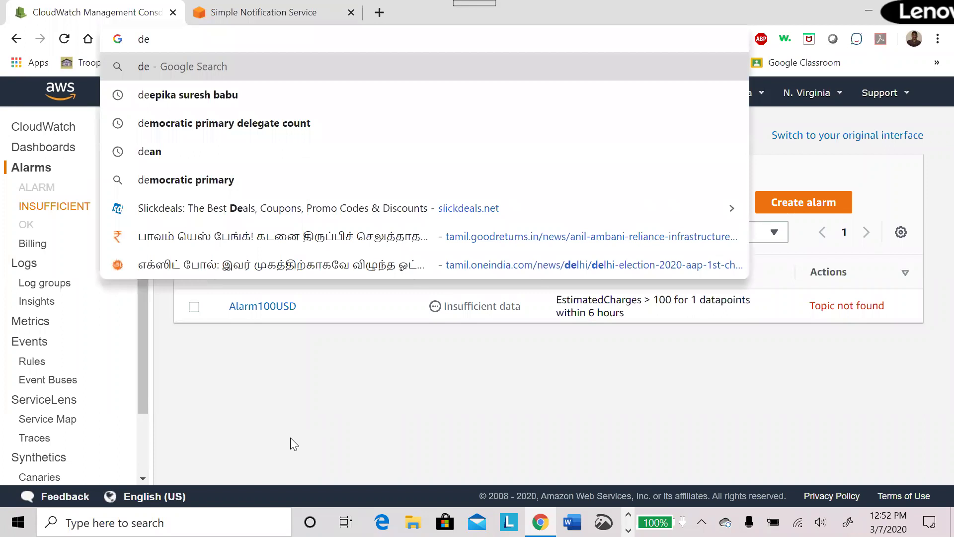
type("v")
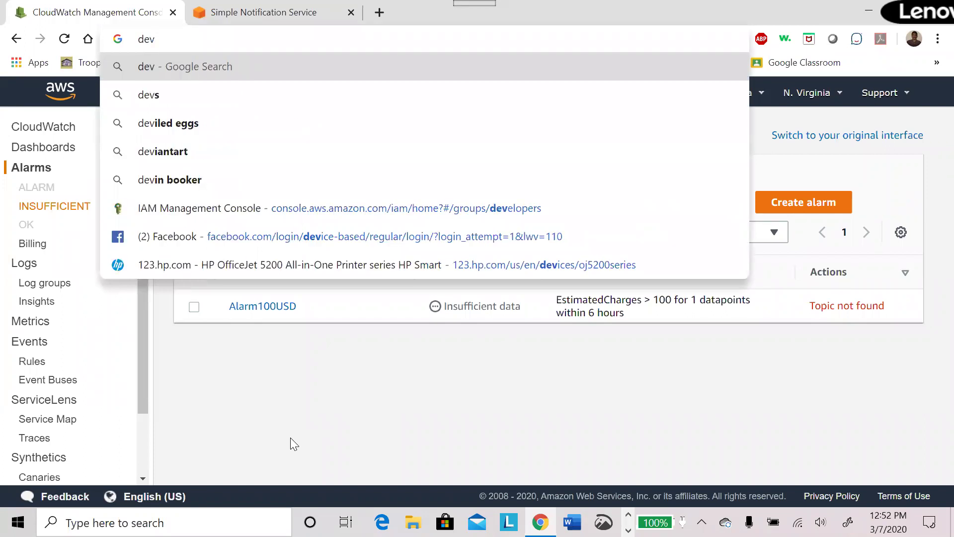
key("BackSpace")
key("BackSpace")
key("BackSpace")
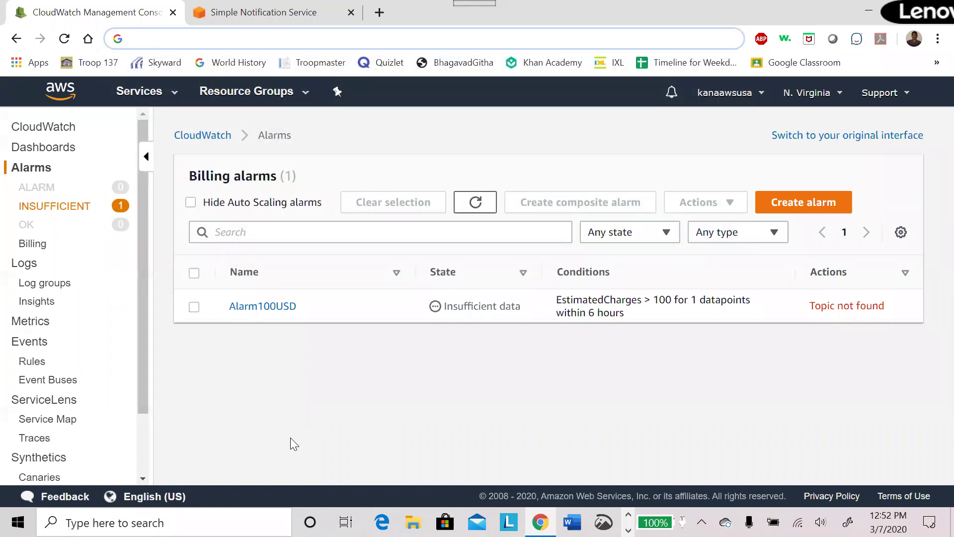
type("vi")
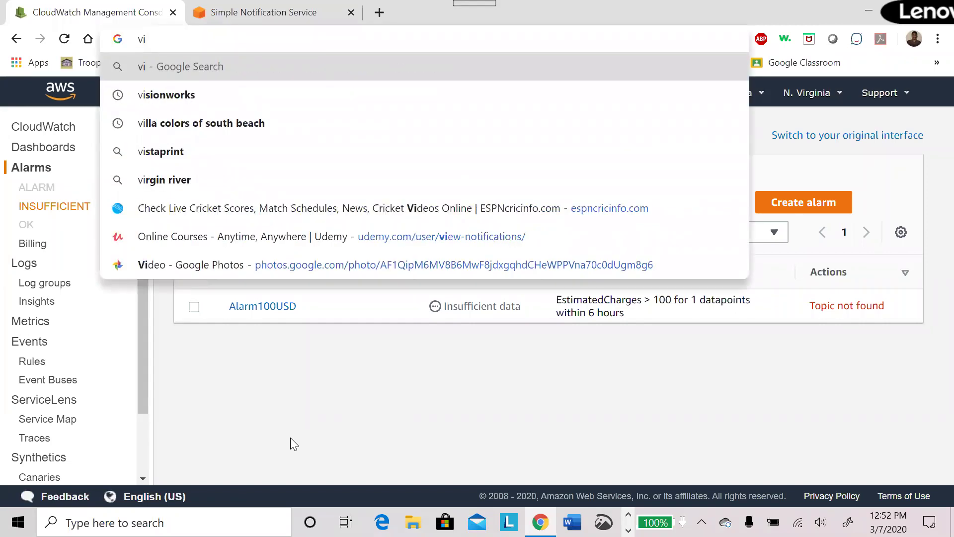
key("BackSpace")
key("BackSpace")
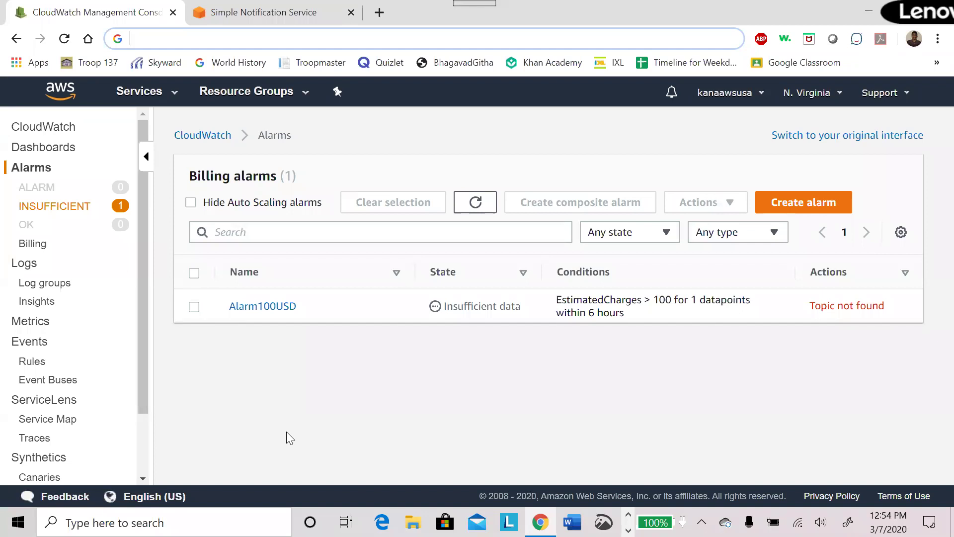
Step: Look over the account settings page from the account menu, then return to console home
left_click(762, 95)
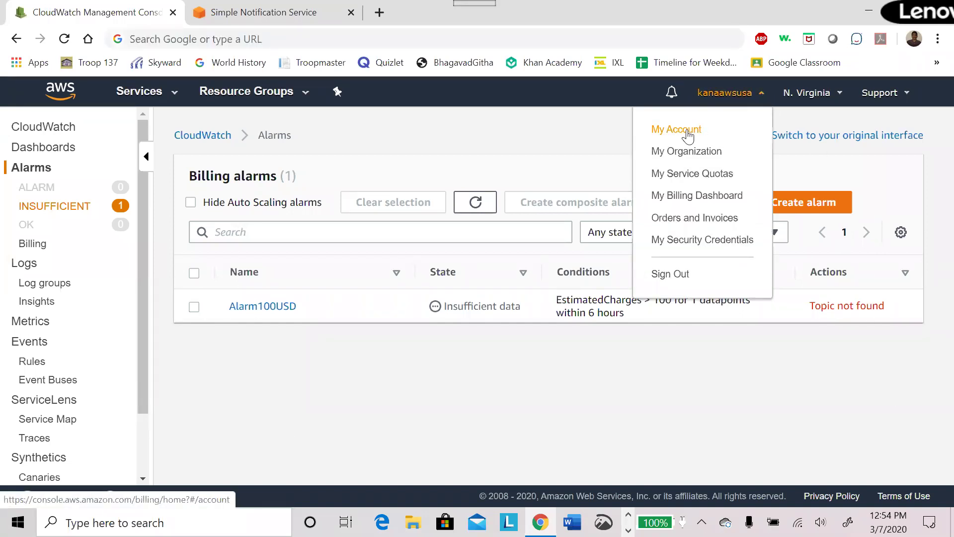
left_click(688, 133)
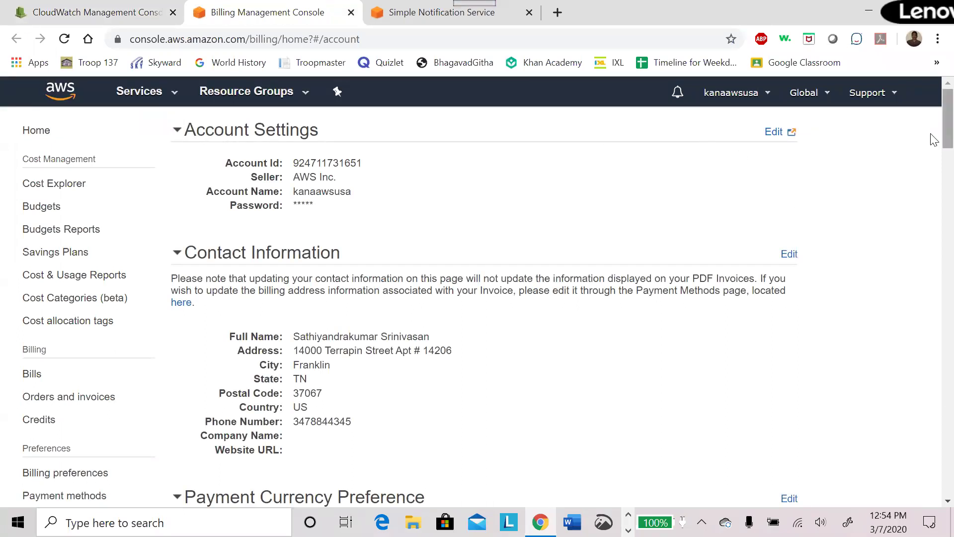
scroll(929, 164, "down", 9)
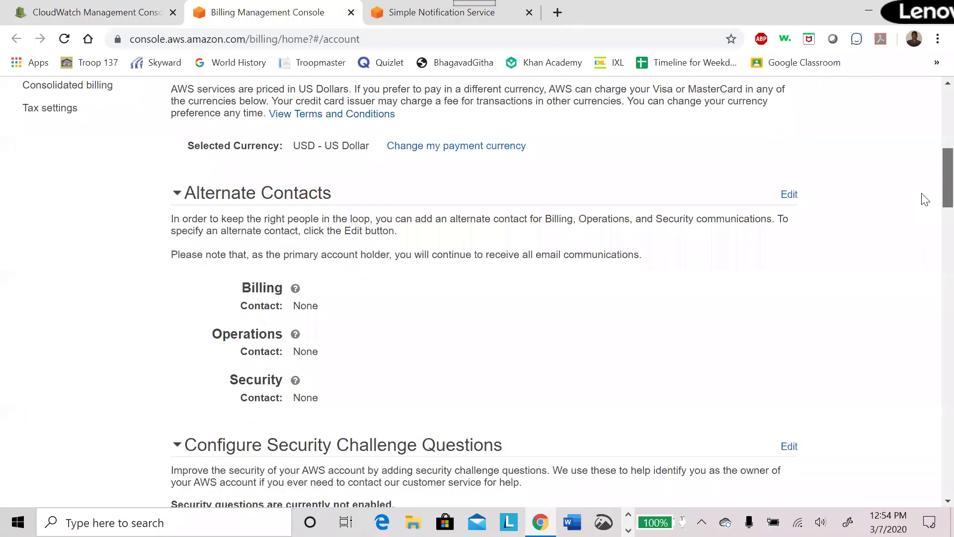
scroll(920, 219, "down", 6)
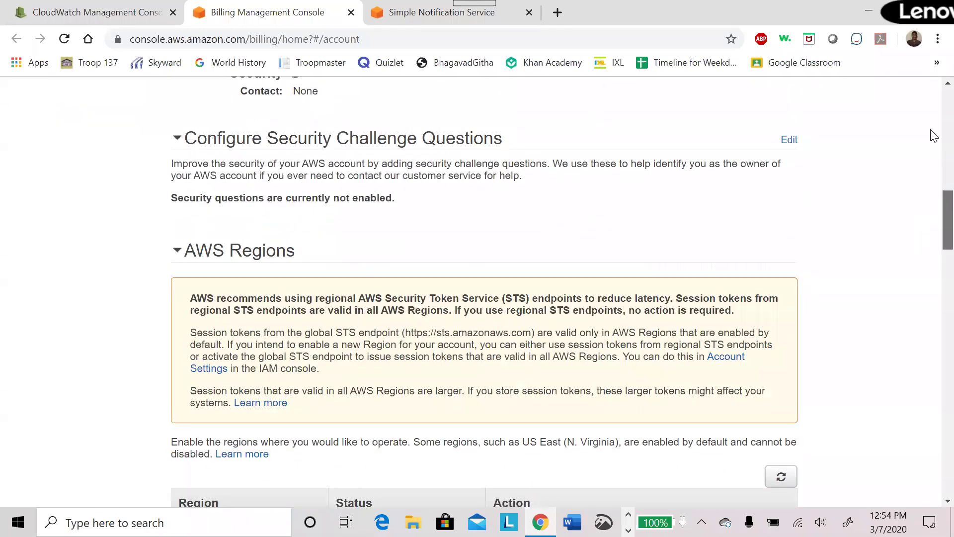
scroll(932, 99, "up", 15)
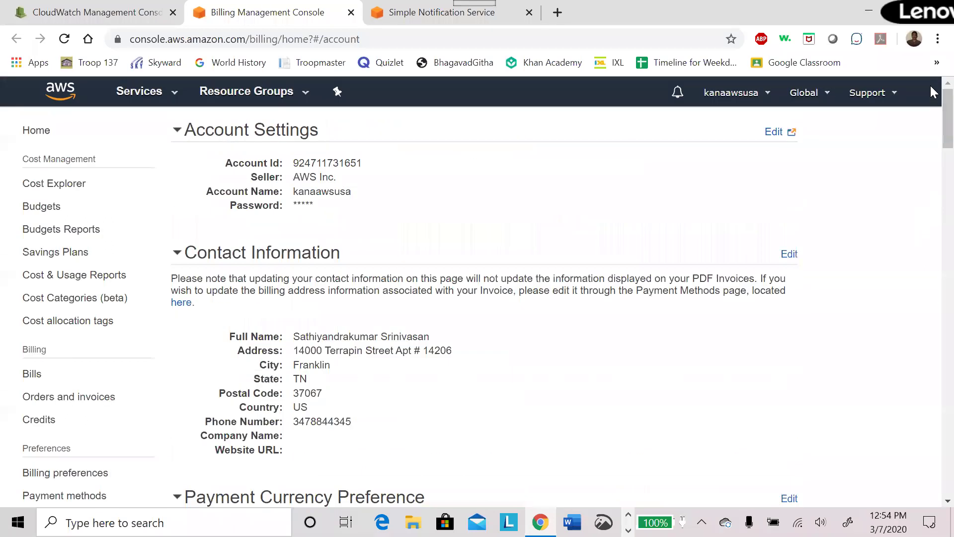
left_click(68, 93)
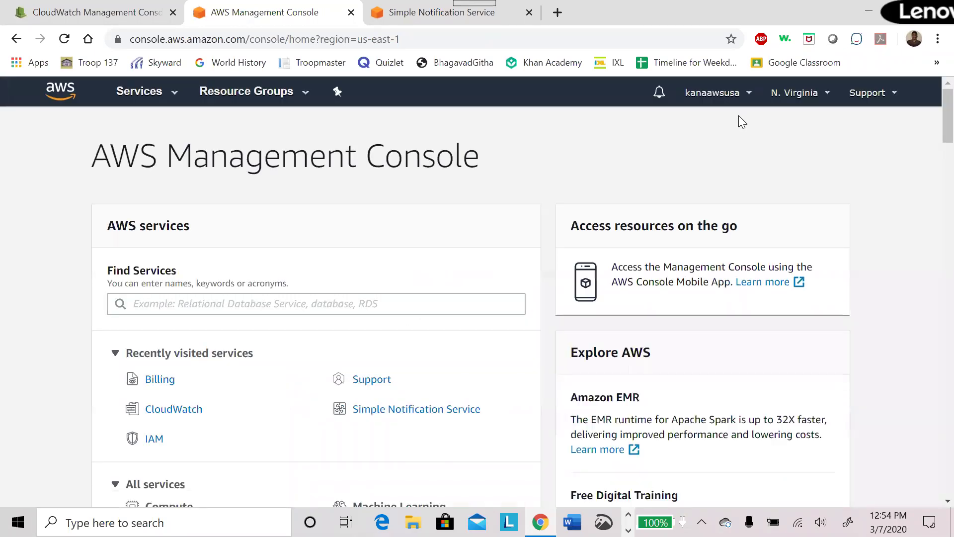
Step: Check the CloudWatch billing alarms tab, then return home and open the account menu
left_click(749, 93)
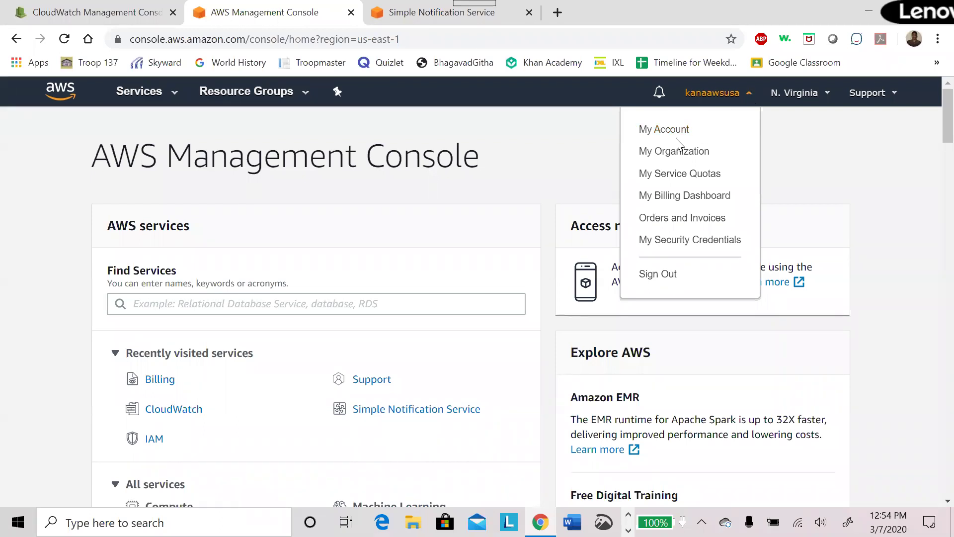
left_click(2, 323)
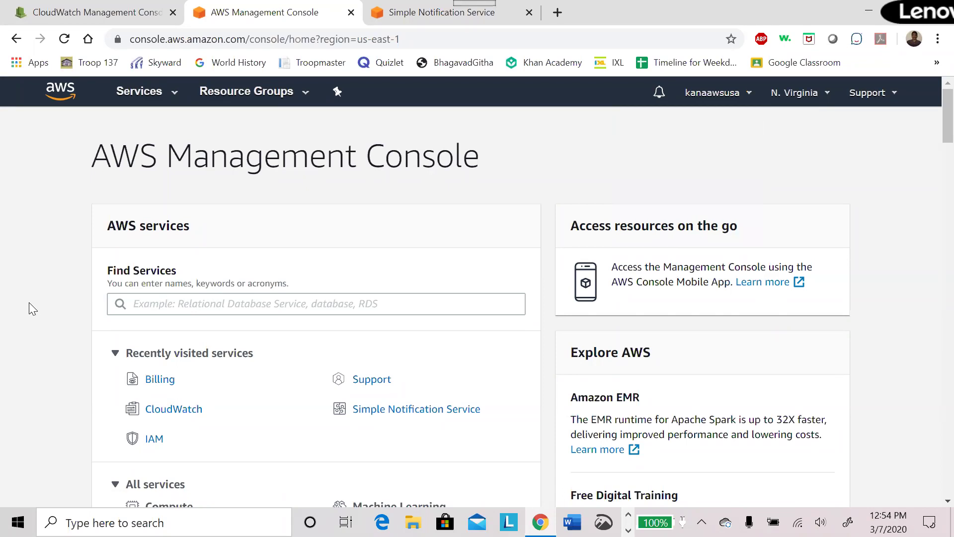
left_click(88, 6)
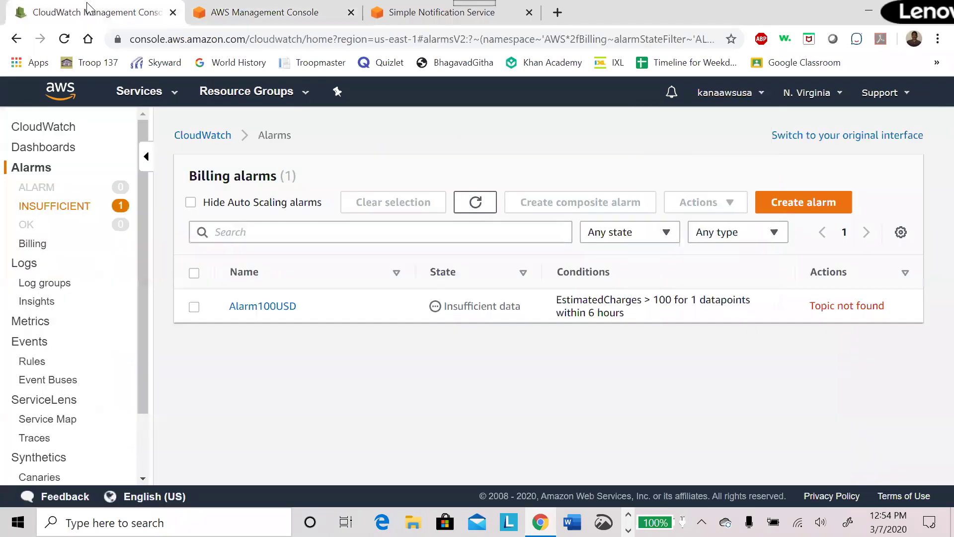
left_click(242, 23)
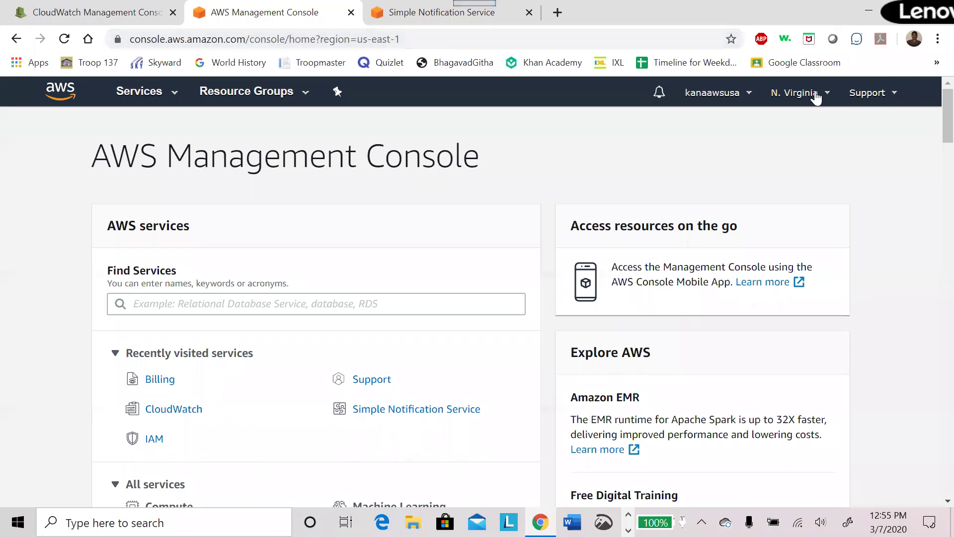
left_click(747, 99)
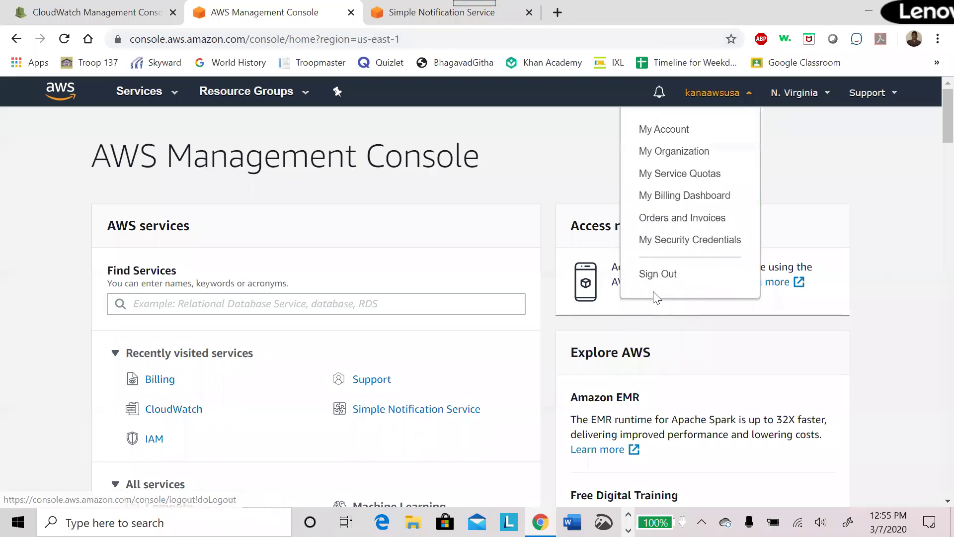
Step: Sign out of the root account and choose IAM user sign-in, entering the account alias
left_click(651, 276)
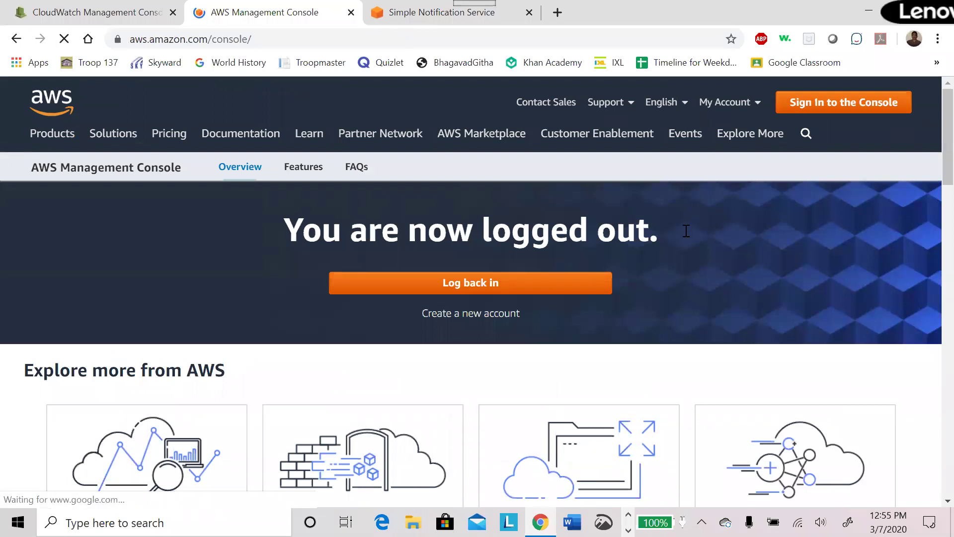
mouse_move(753, 108)
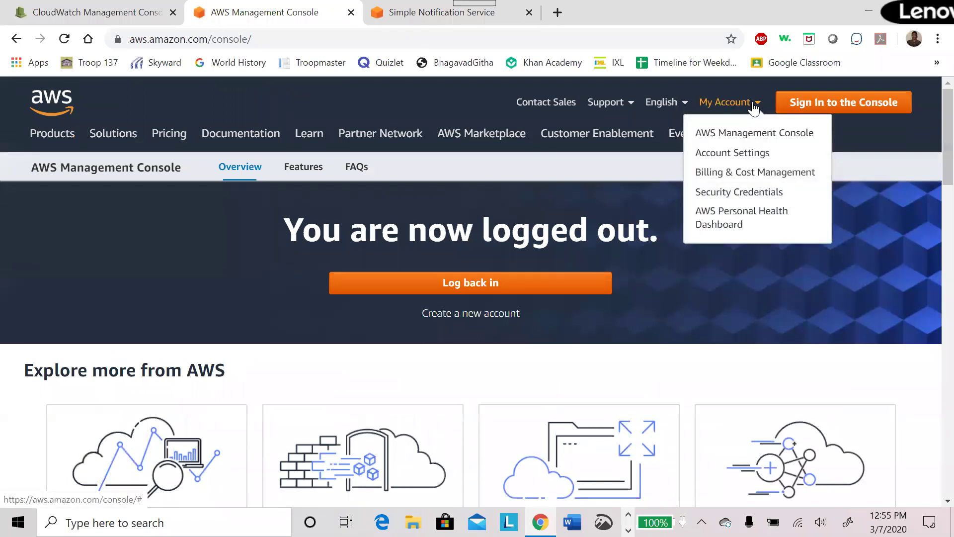
left_click(738, 155)
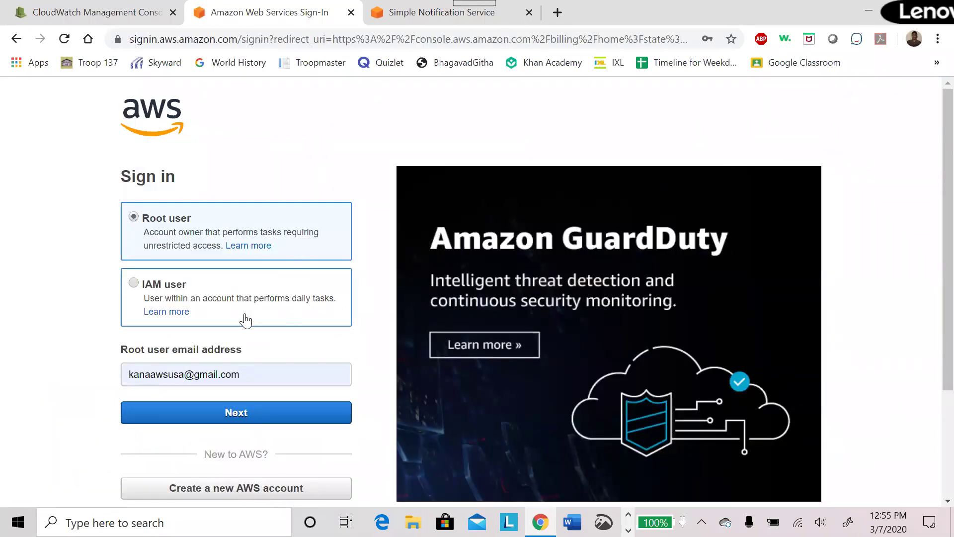
left_click(133, 283)
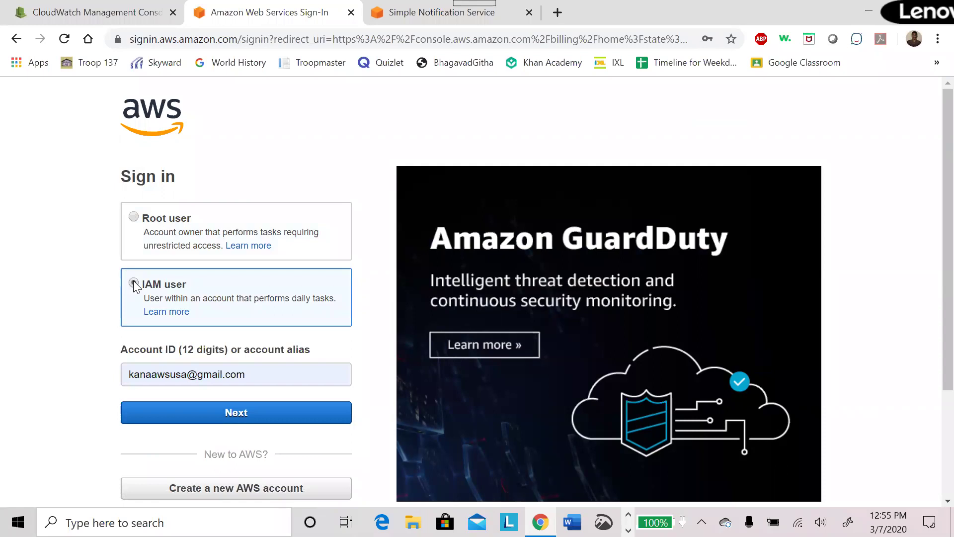
triple_click(259, 376)
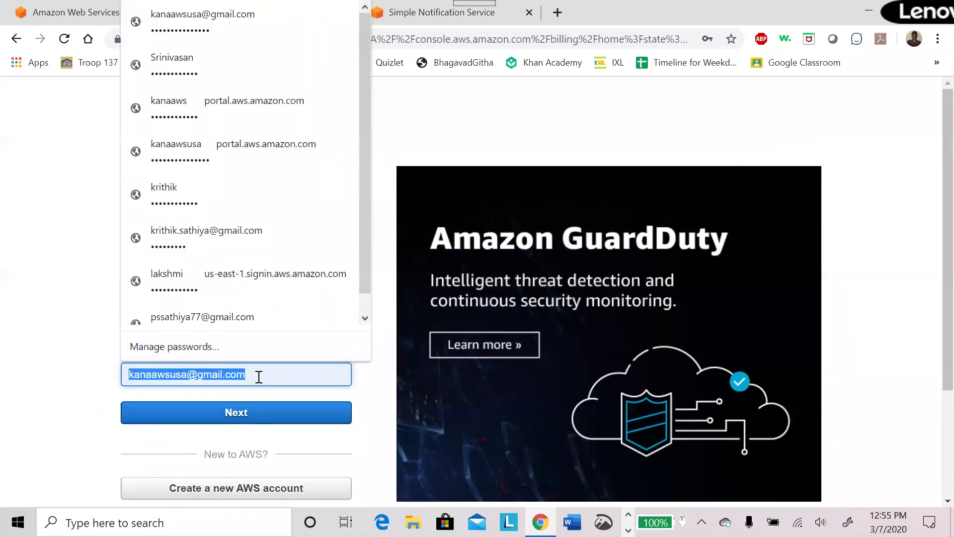
type("sathiya")
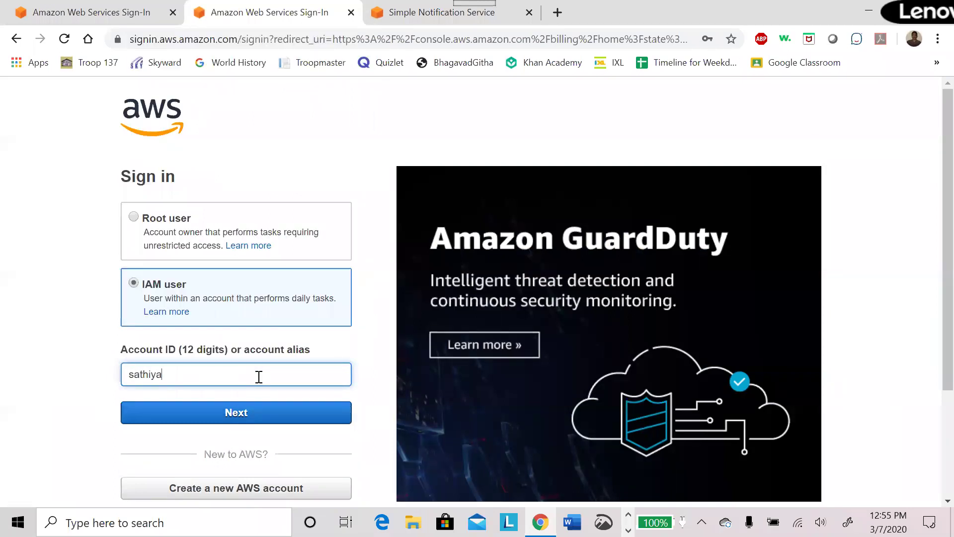
left_click(252, 413)
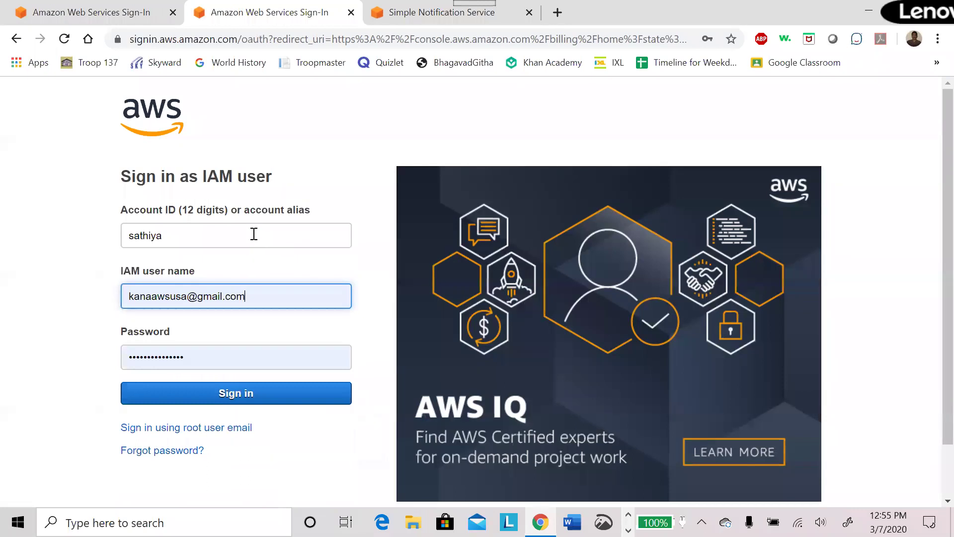
Step: Replace the alias with the numeric account ID and enter user name iamuser2
double_click(253, 234)
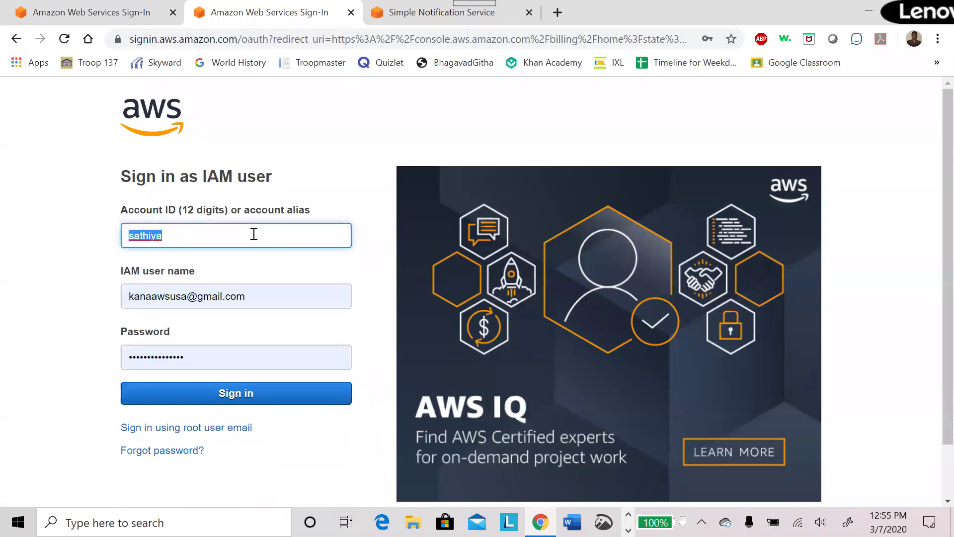
key("ctrl+v")
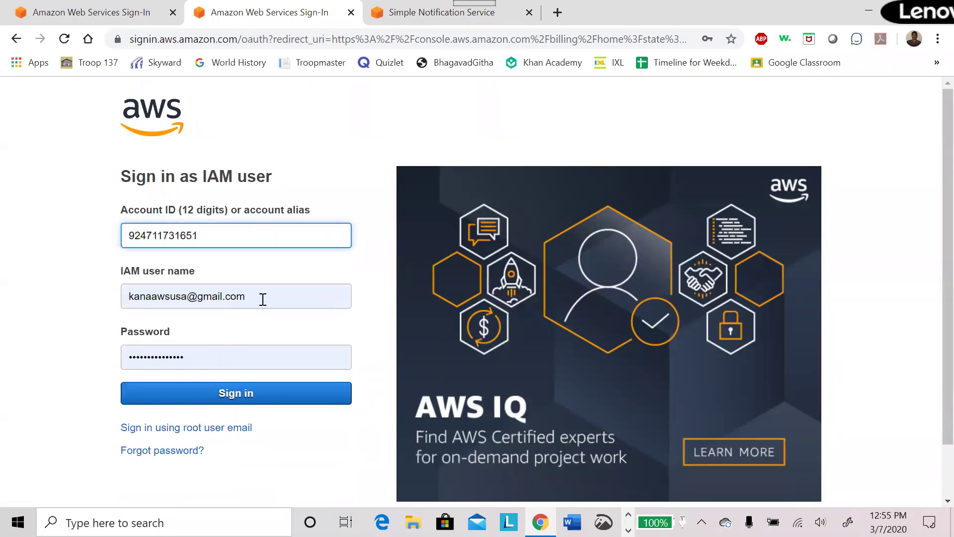
double_click(263, 299)
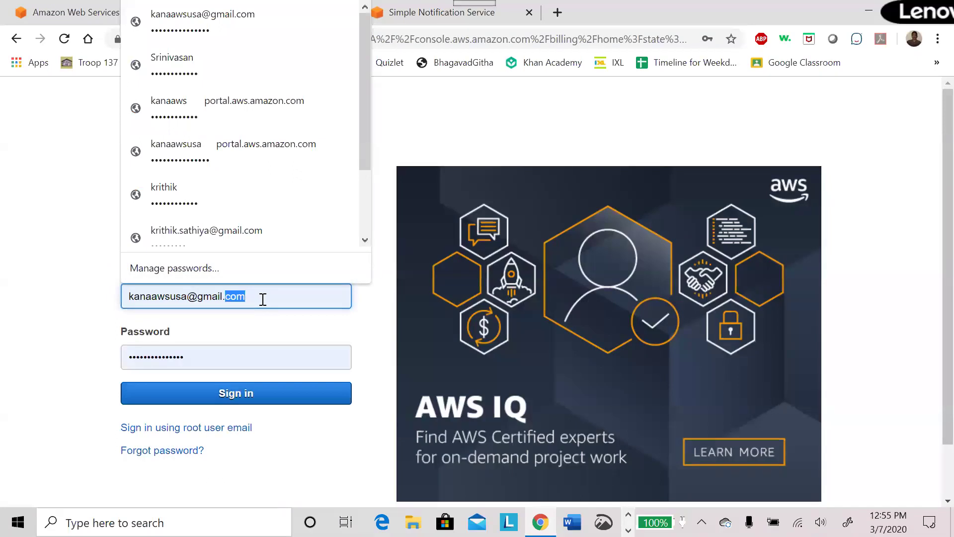
key("BackSpace")
key("BackSpace")
key("BackSpace")
key("BackSpace")
key("BackSpace")
key("BackSpace")
key("BackSpace")
key("BackSpace")
key("BackSpace")
key("BackSpace")
key("BackSpace")
key("BackSpace")
key("BackSpace")
key("BackSpace")
key("BackSpace")
key("BackSpace")
key("BackSpace")
key("BackSpace")
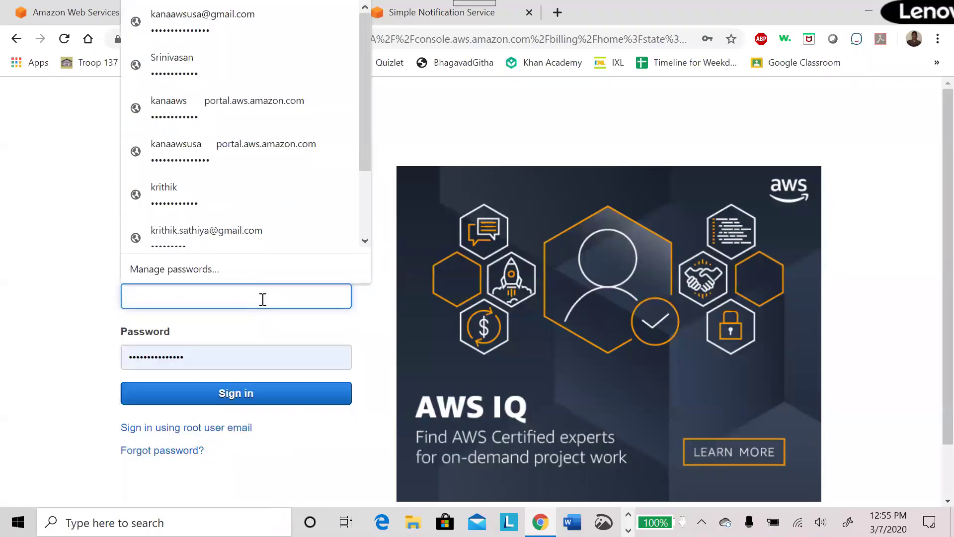
type("i")
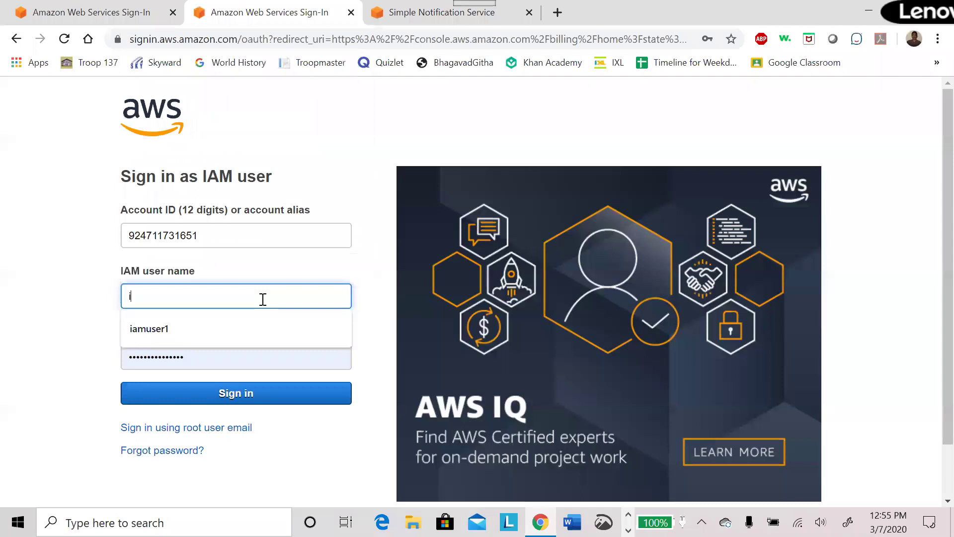
type("amuser2")
left_click(24, 357)
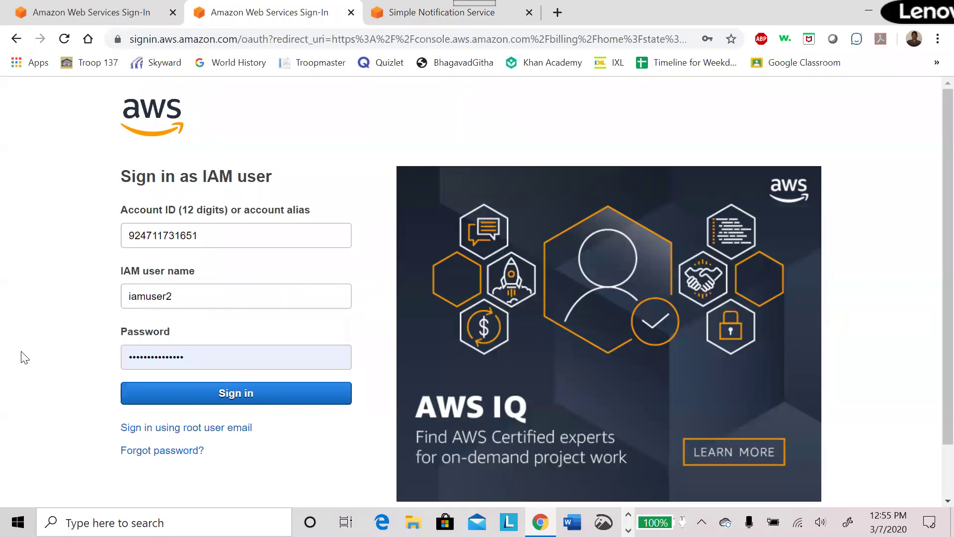
Step: Enter the IAM user's password and sign in, retrying after a rejected password
left_click(171, 362)
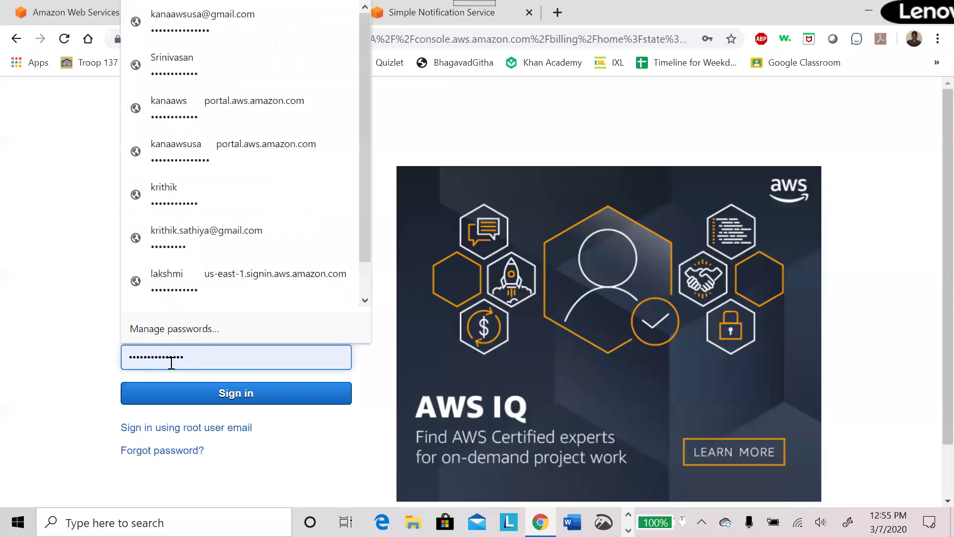
double_click(171, 362)
type("••••••••")
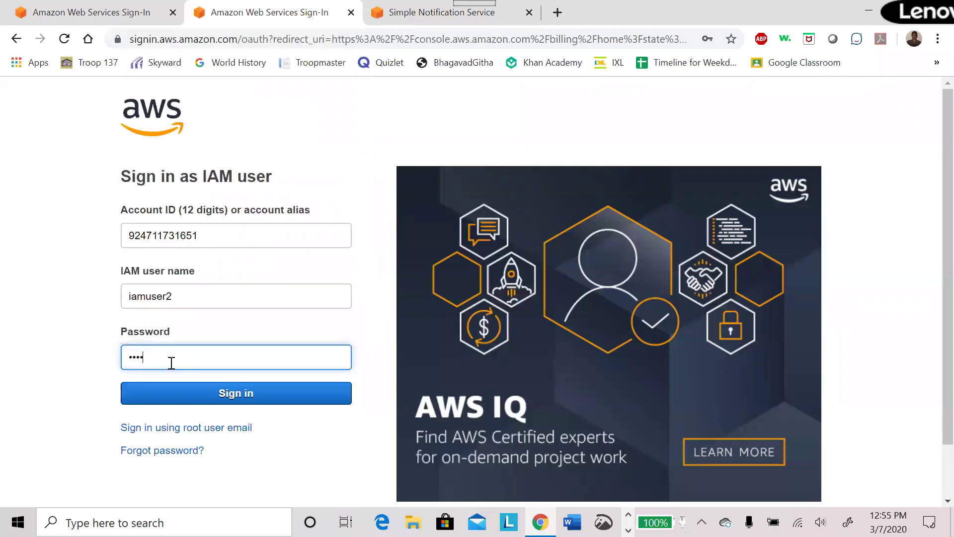
key("BackSpace")
key("BackSpace")
key("BackSpace")
key("BackSpace")
key("BackSpace")
key("BackSpace")
key("BackSpace")
key("BackSpace")
type("•••••••••••••")
left_click(217, 397)
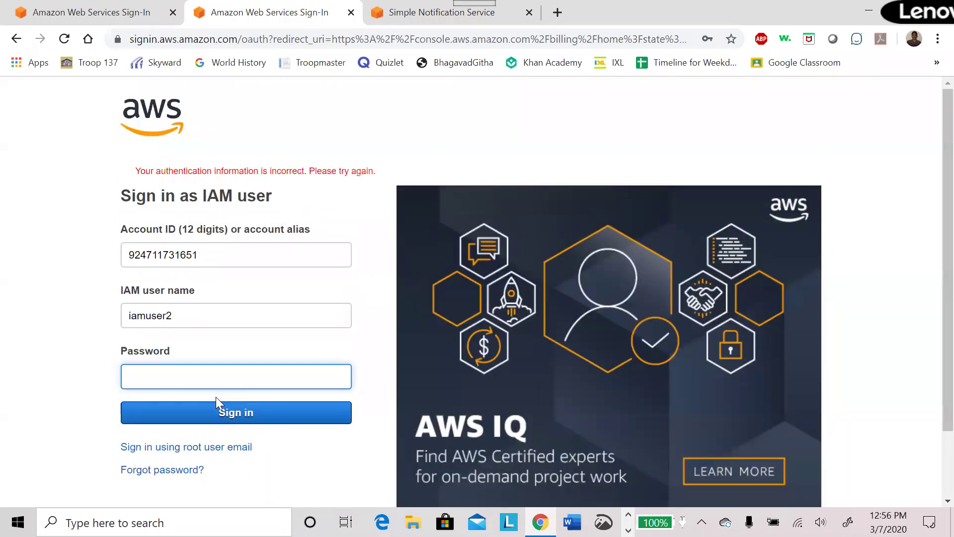
type("••••••••••••")
left_click(219, 404)
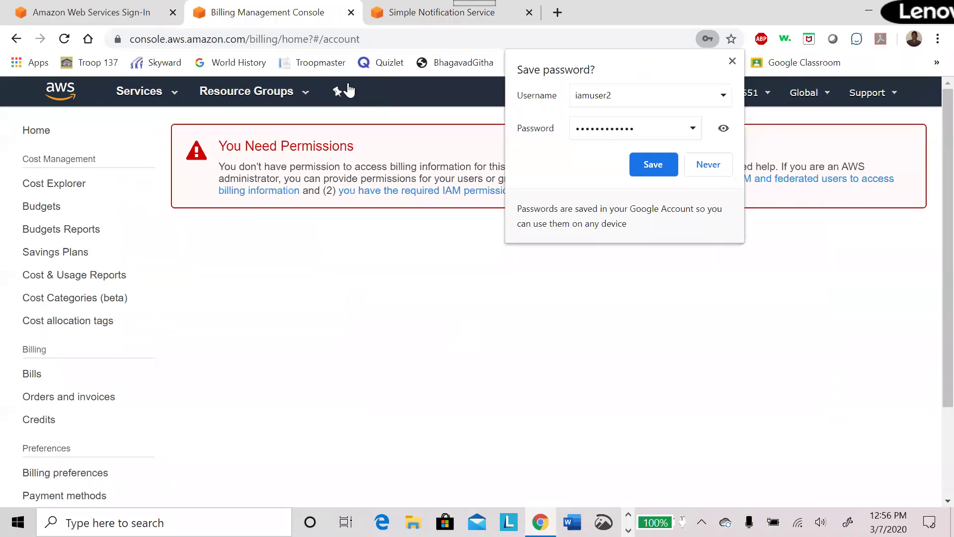
Step: Type 'dev' in the address bar, then close the Billing tab and the leftover sign-in tab
left_click(369, 38)
type("d")
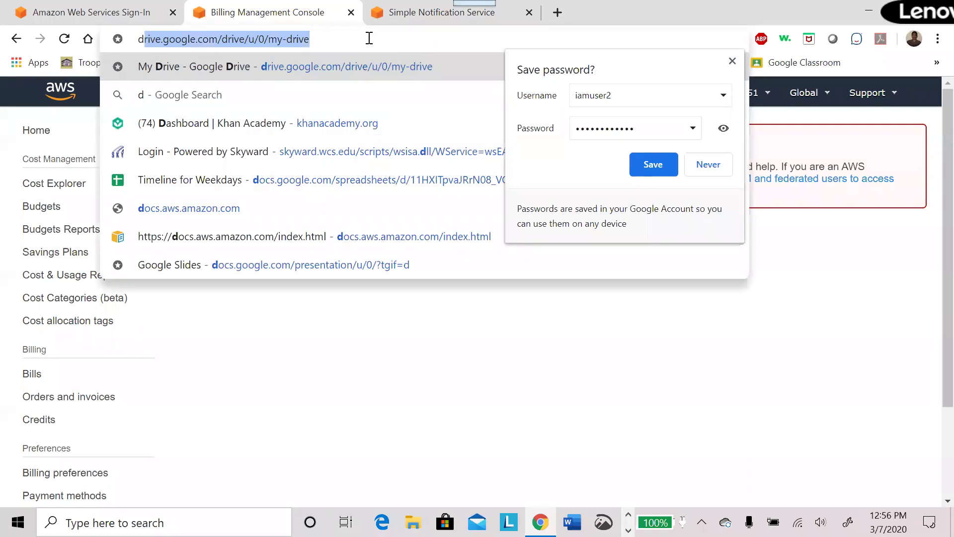
type("e")
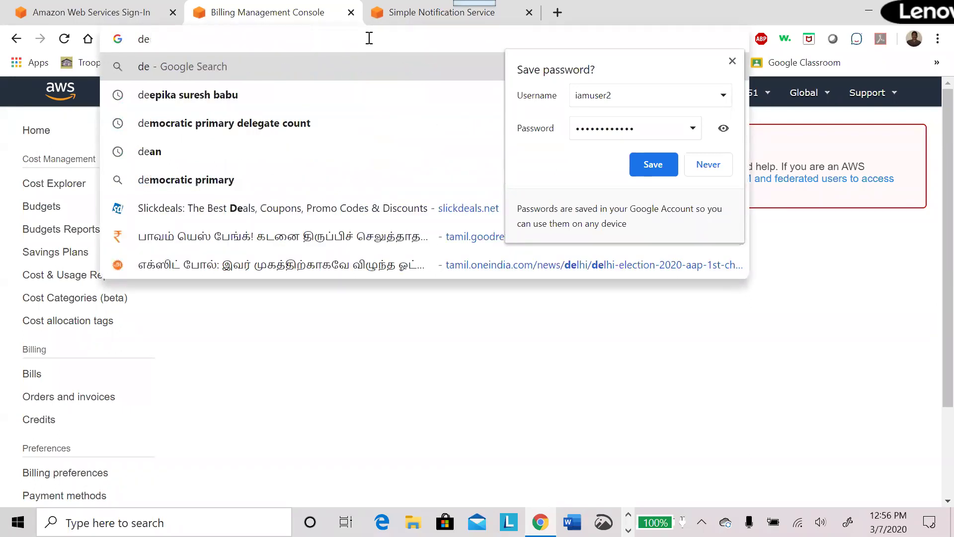
type("v")
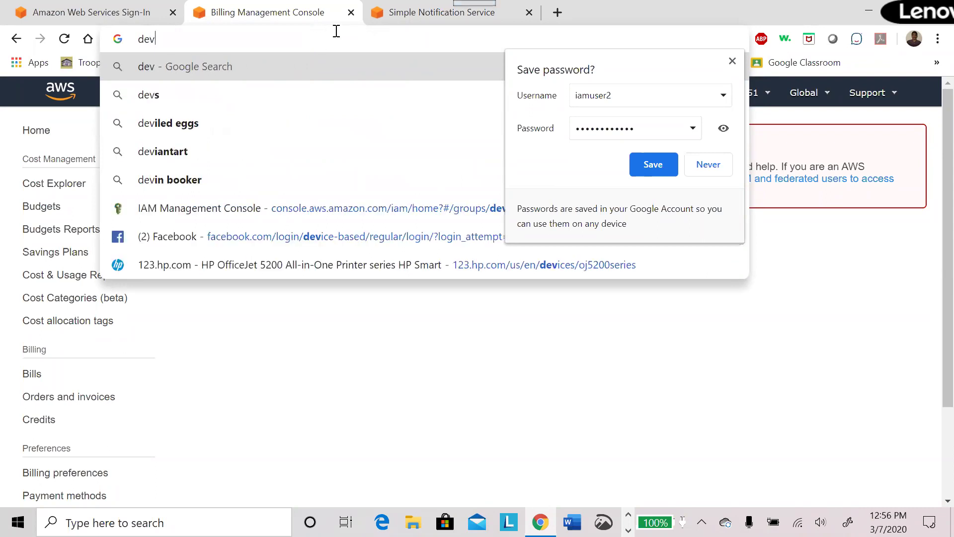
left_click(351, 13)
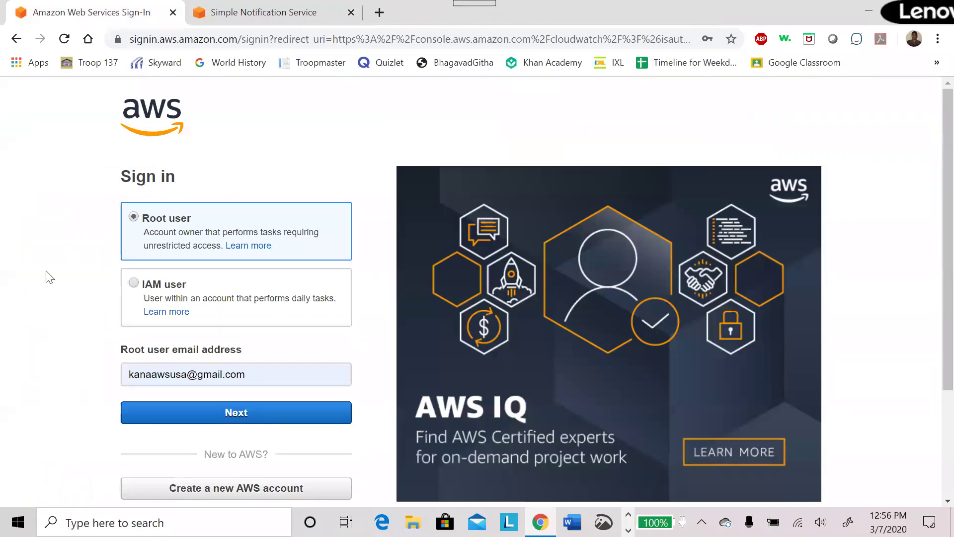
middle_click(127, 20)
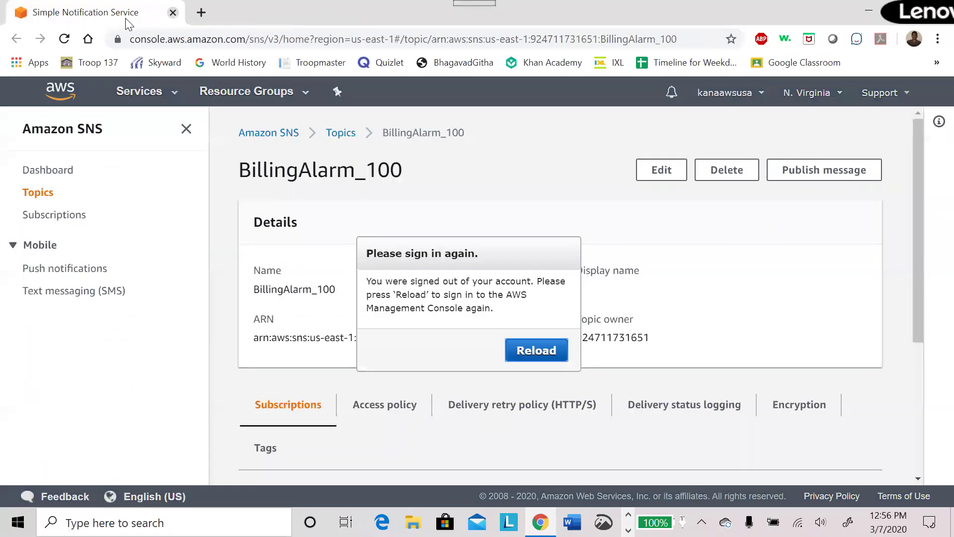